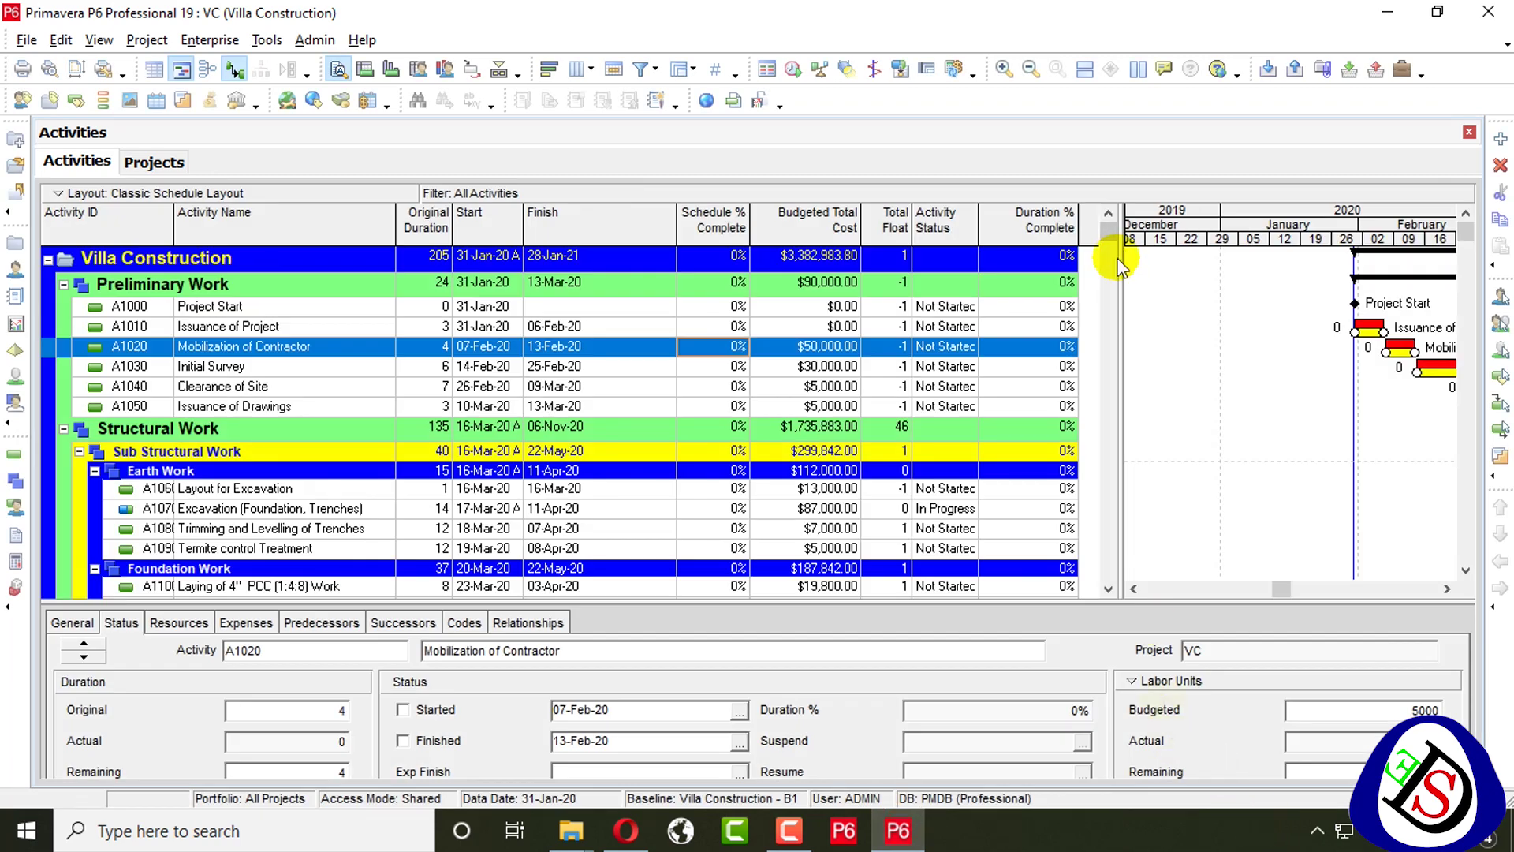
Remove the Duration % Complete and Activity Status columns from the activity table and move the Gantt chart divider closer to the remaining columns
right_click(1097, 235)
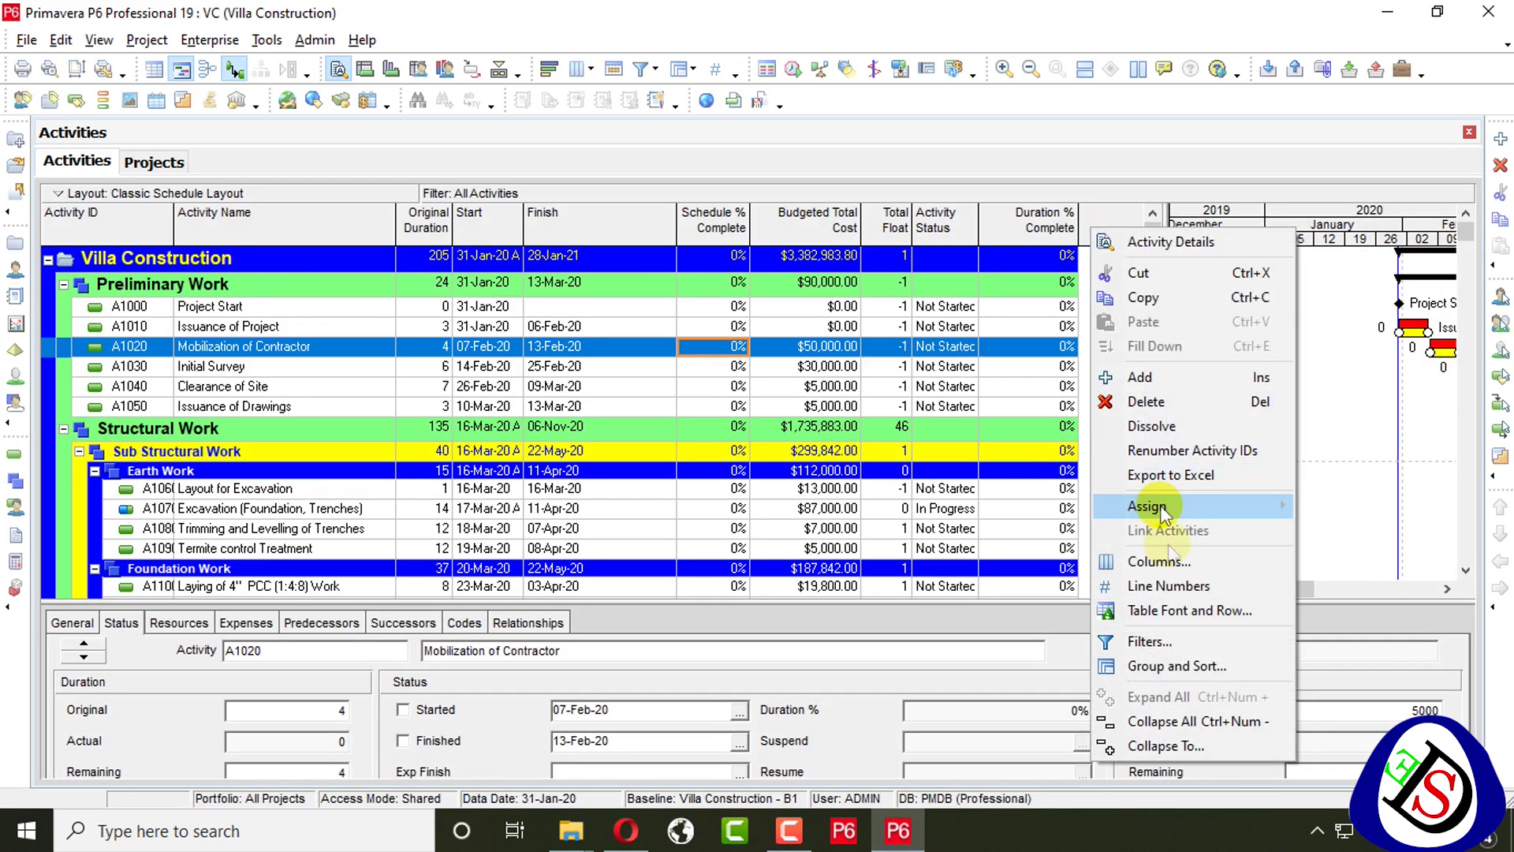
left_click(1163, 560)
left_click(704, 544)
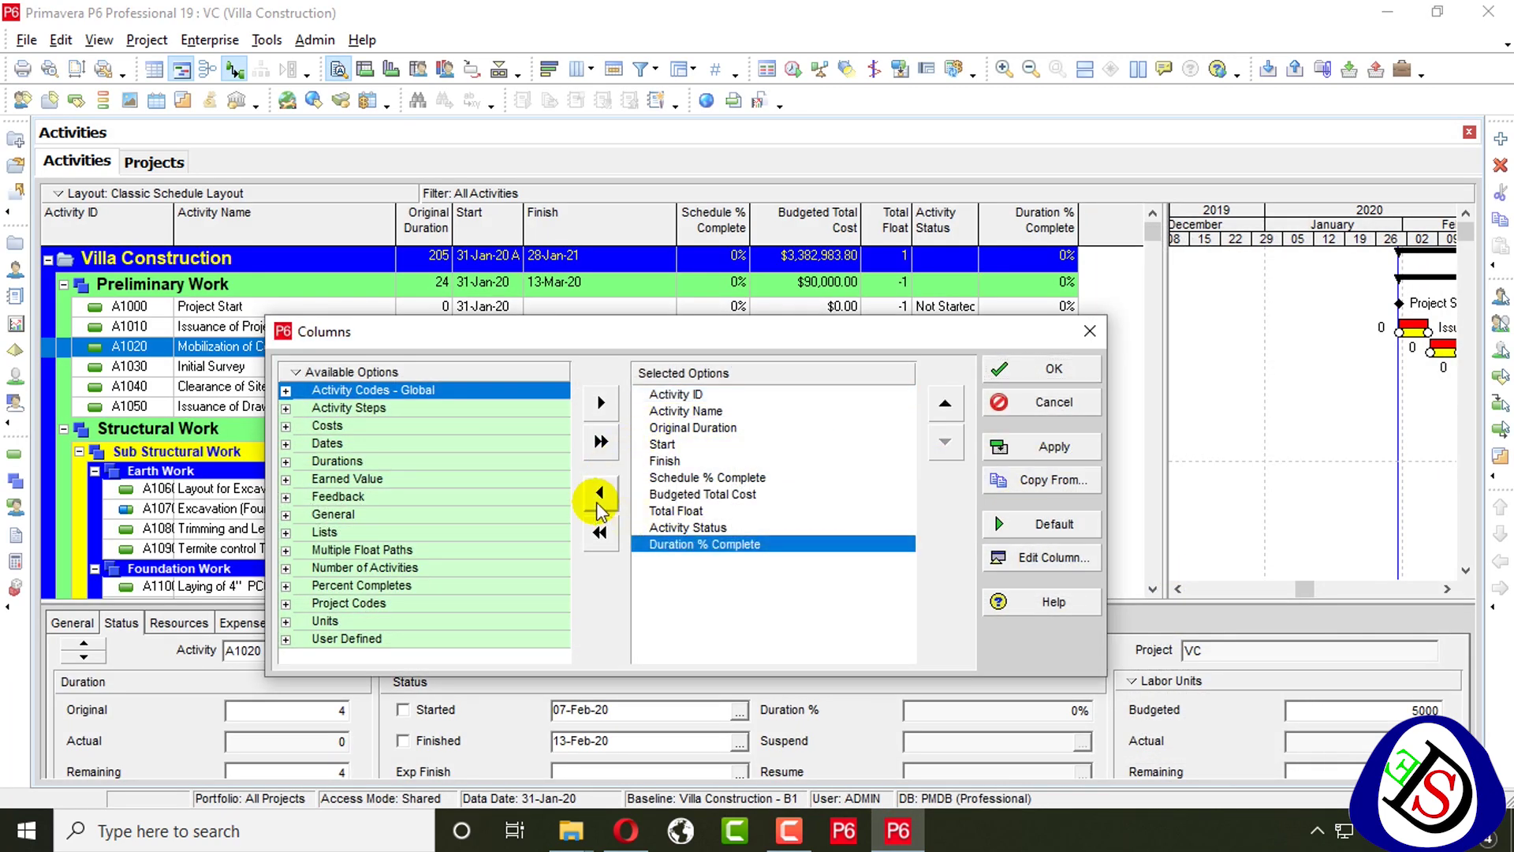
double_click(704, 544)
double_click(689, 528)
left_click(1041, 368)
left_click_drag(1163, 270, 1100, 270)
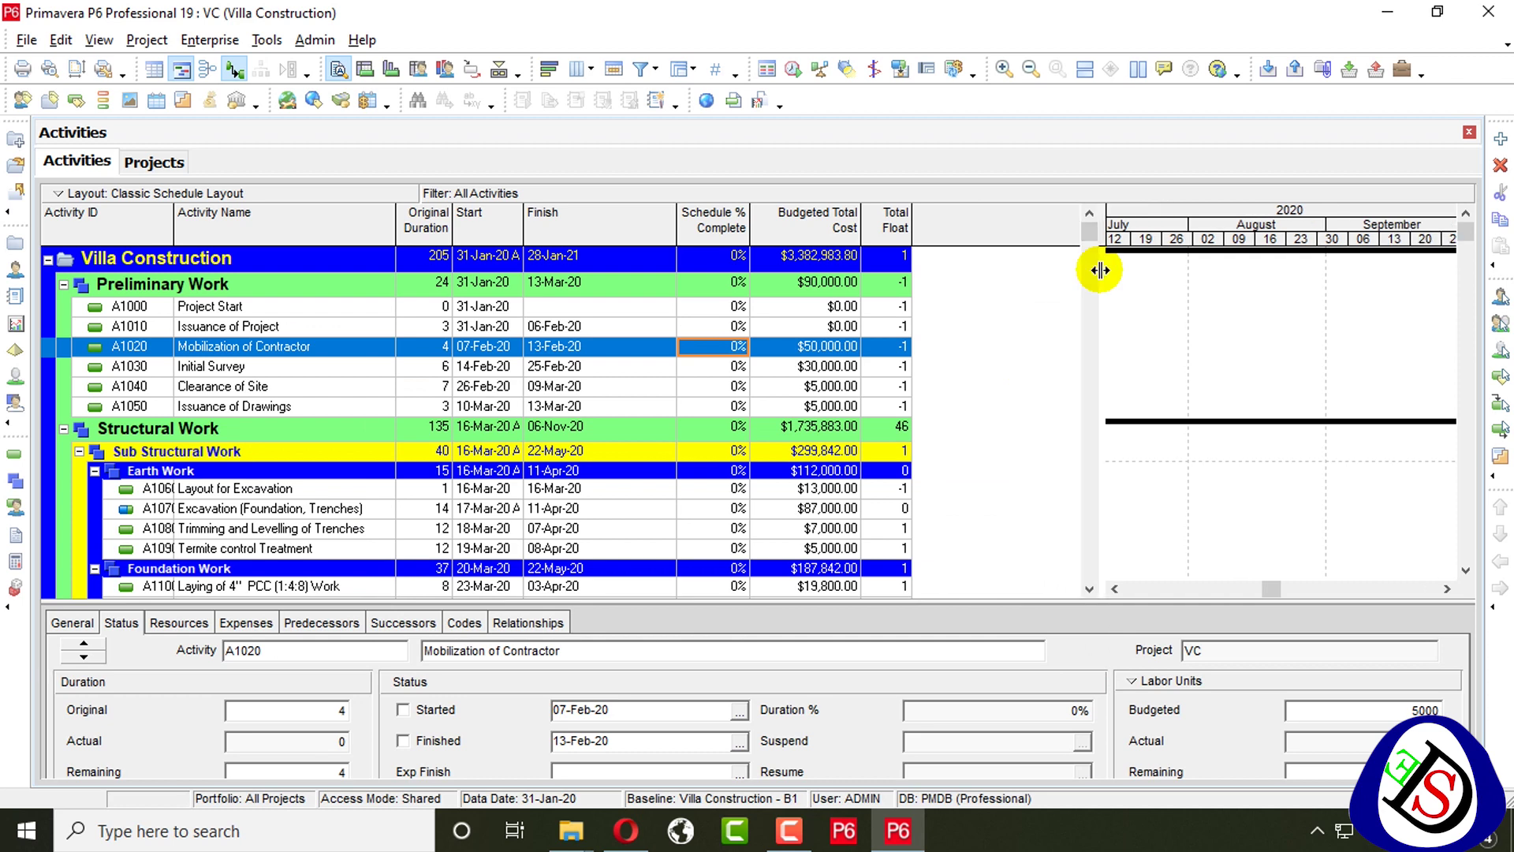
Schedule the project with 31-Jan-20 as the current data date
left_click(154, 161)
left_click(106, 163)
key("F9")
left_click(899, 343)
left_click(936, 594)
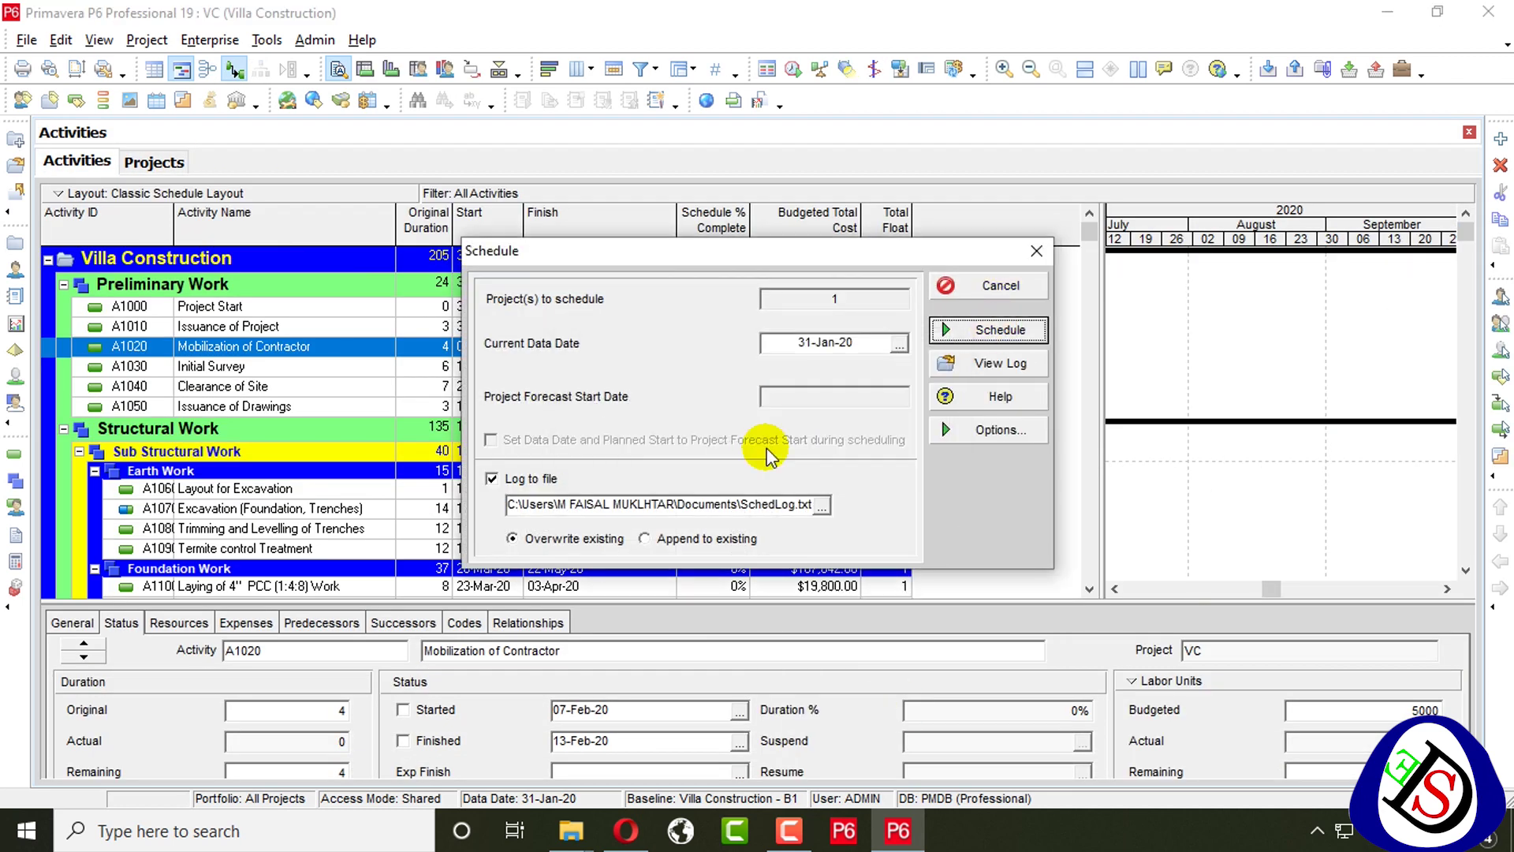
left_click(998, 330)
Select activity A1010 and add the User Defined Fields page to the activity details
left_click(614, 307)
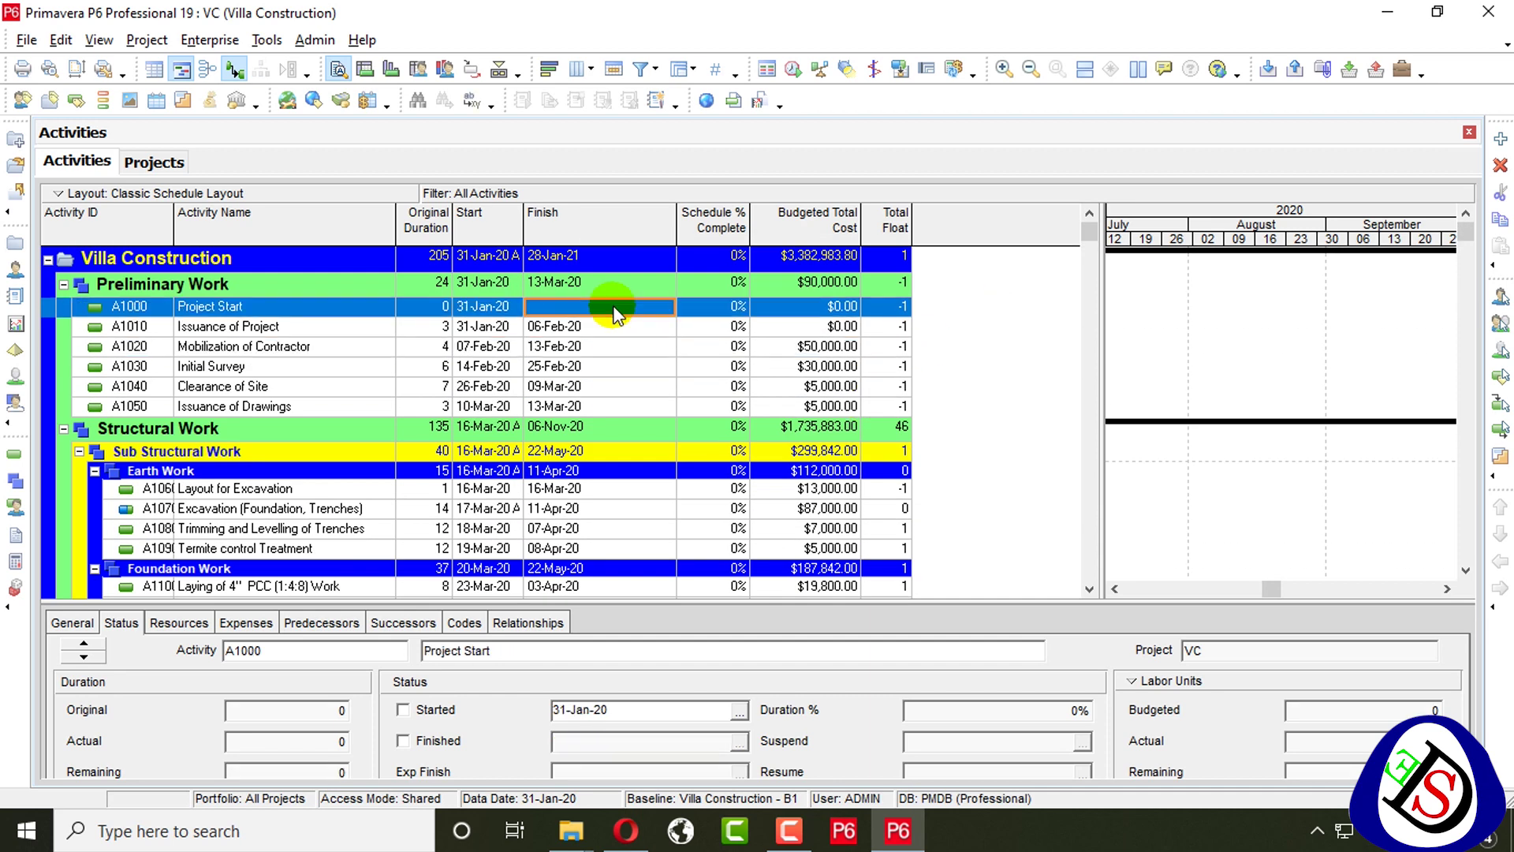
key("Down")
right_click(627, 622)
left_click(670, 661)
double_click(666, 543)
left_click(1109, 410)
left_click(627, 622)
right_click(348, 741)
left_click(355, 755)
left_click(1115, 347)
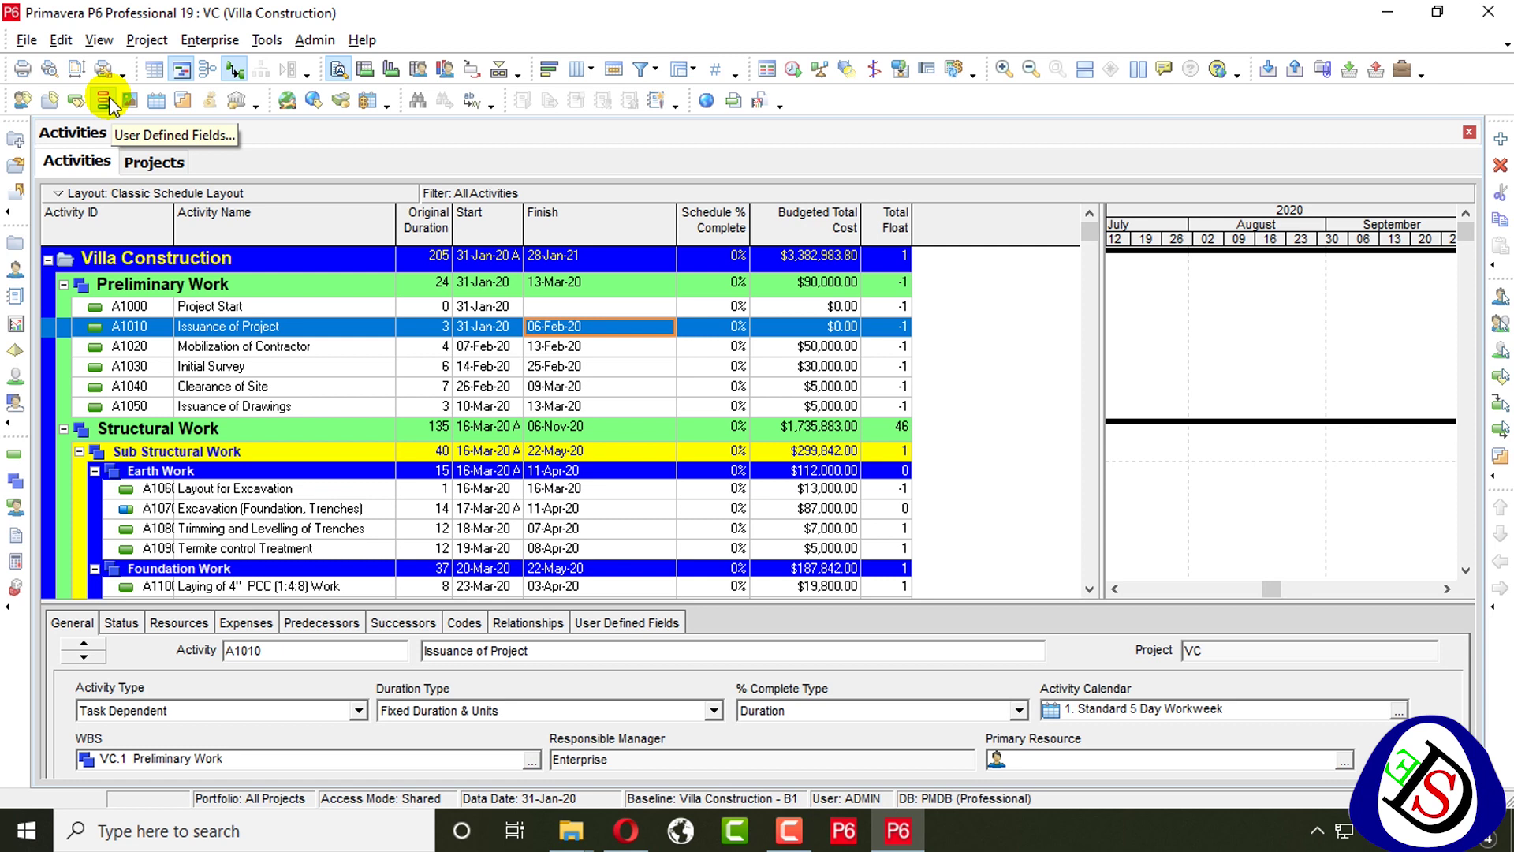
Open the user defined fields in an enlarged window and examine the titles and data types defined for activities
left_click(107, 100)
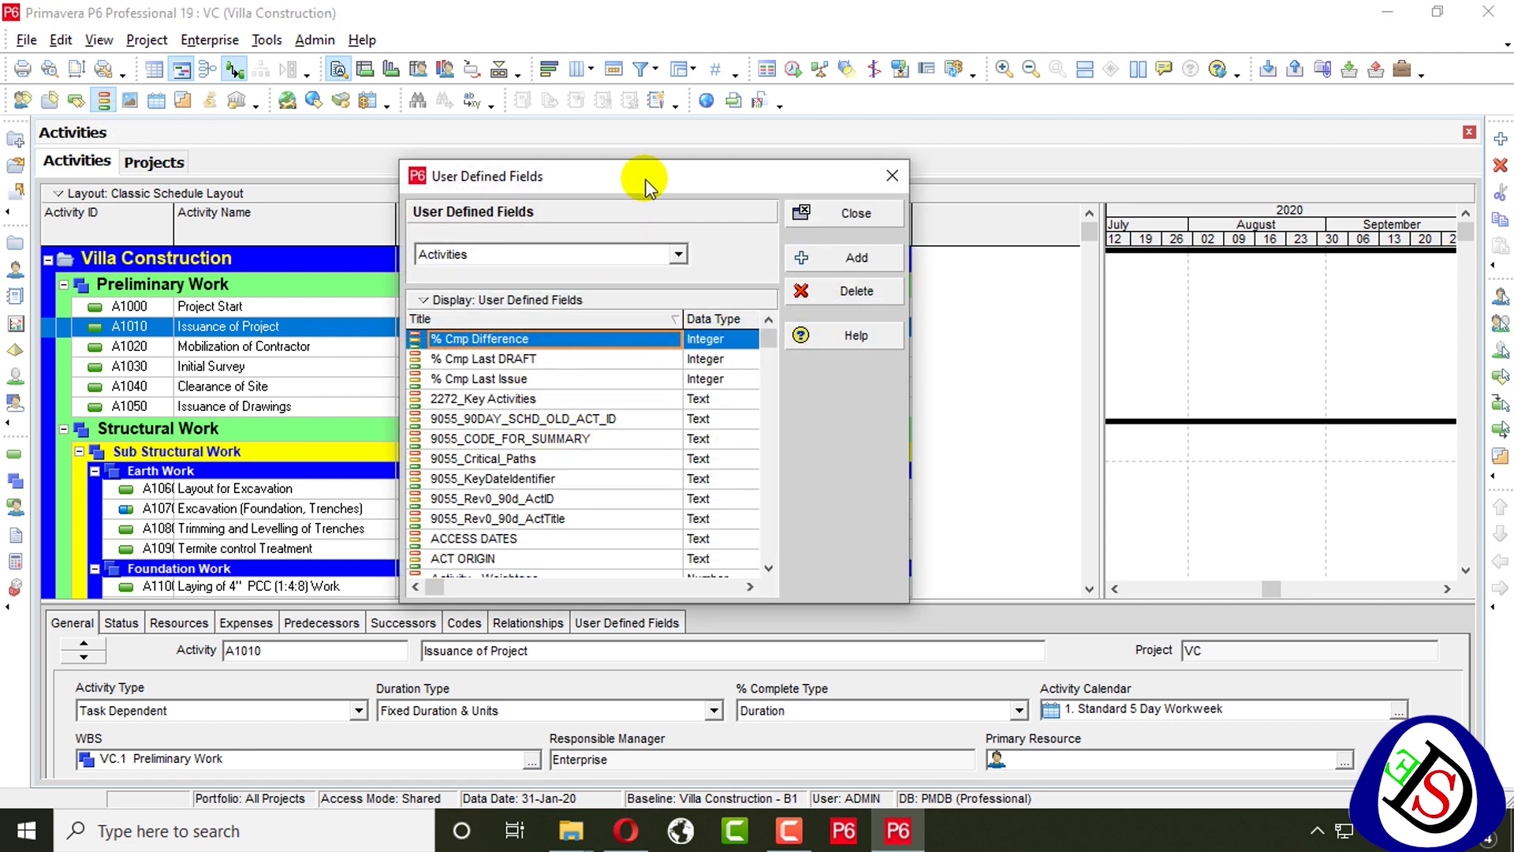
left_click_drag(645, 180, 608, 135)
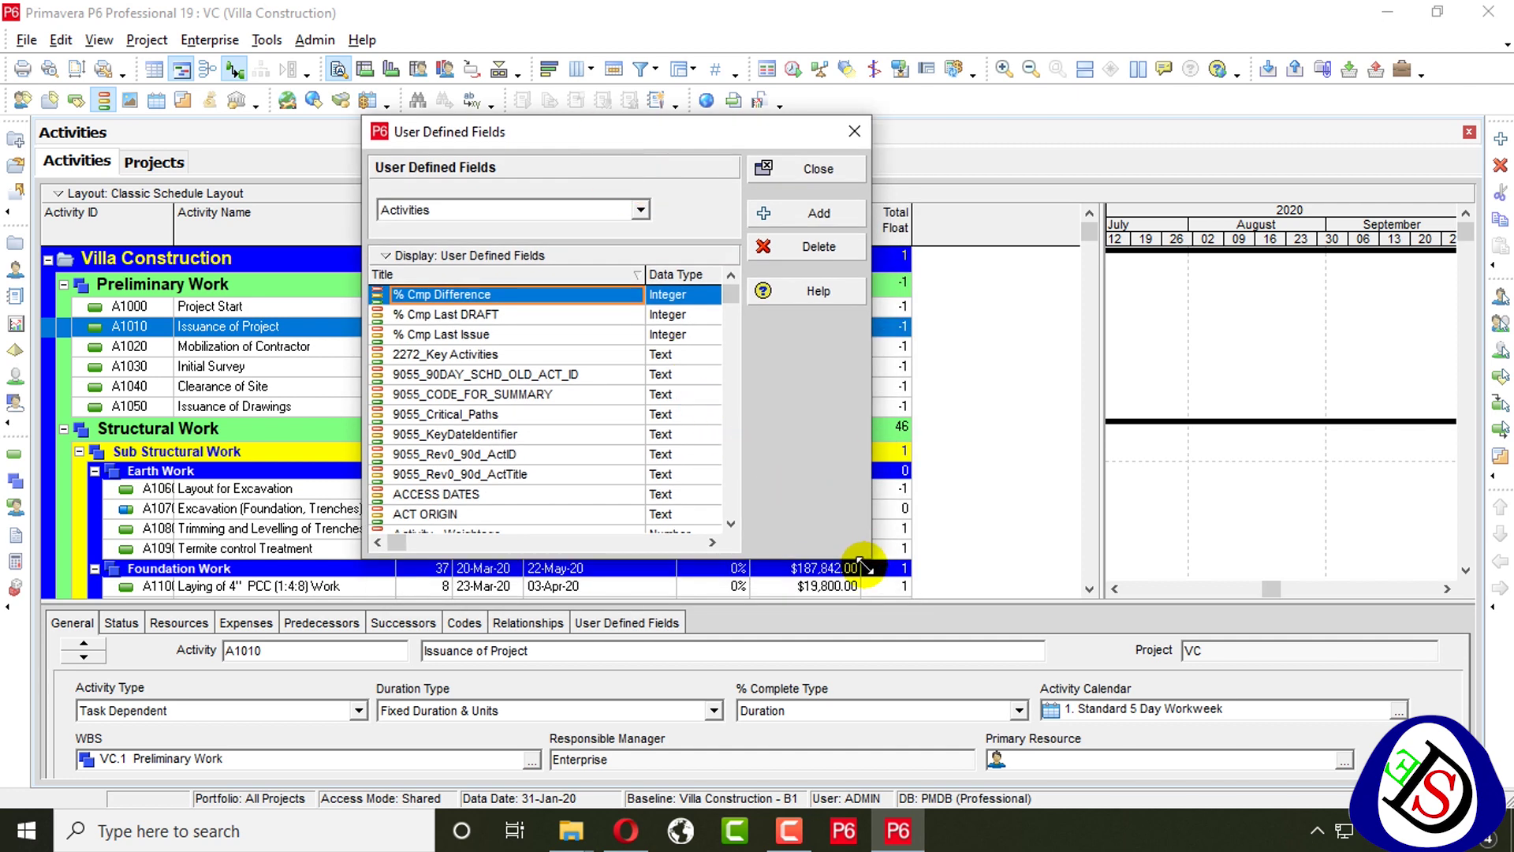
left_click_drag(867, 565, 1012, 692)
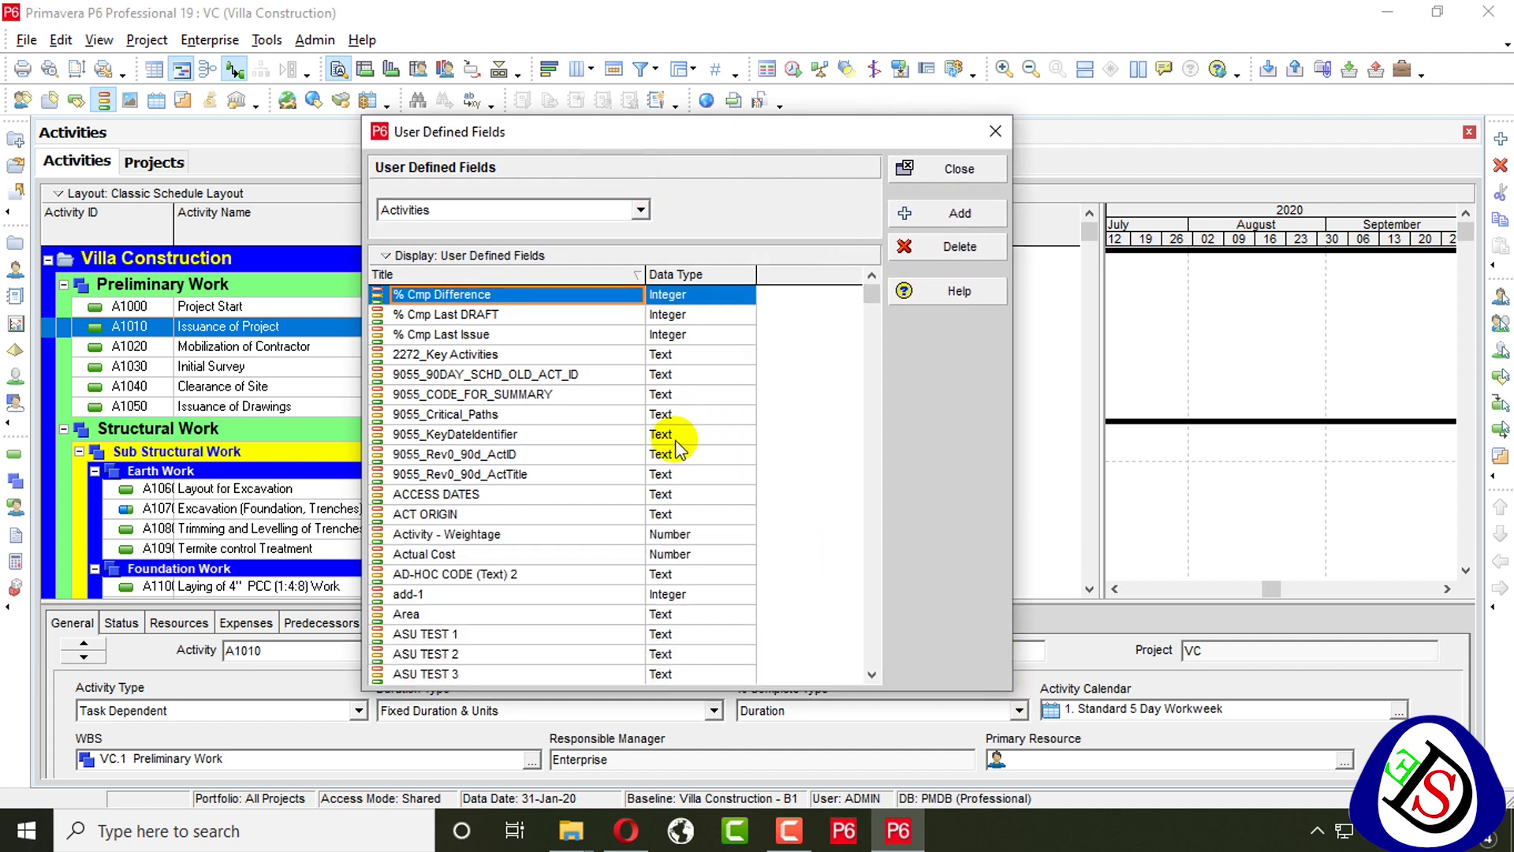
scroll(615, 401, "down", 9)
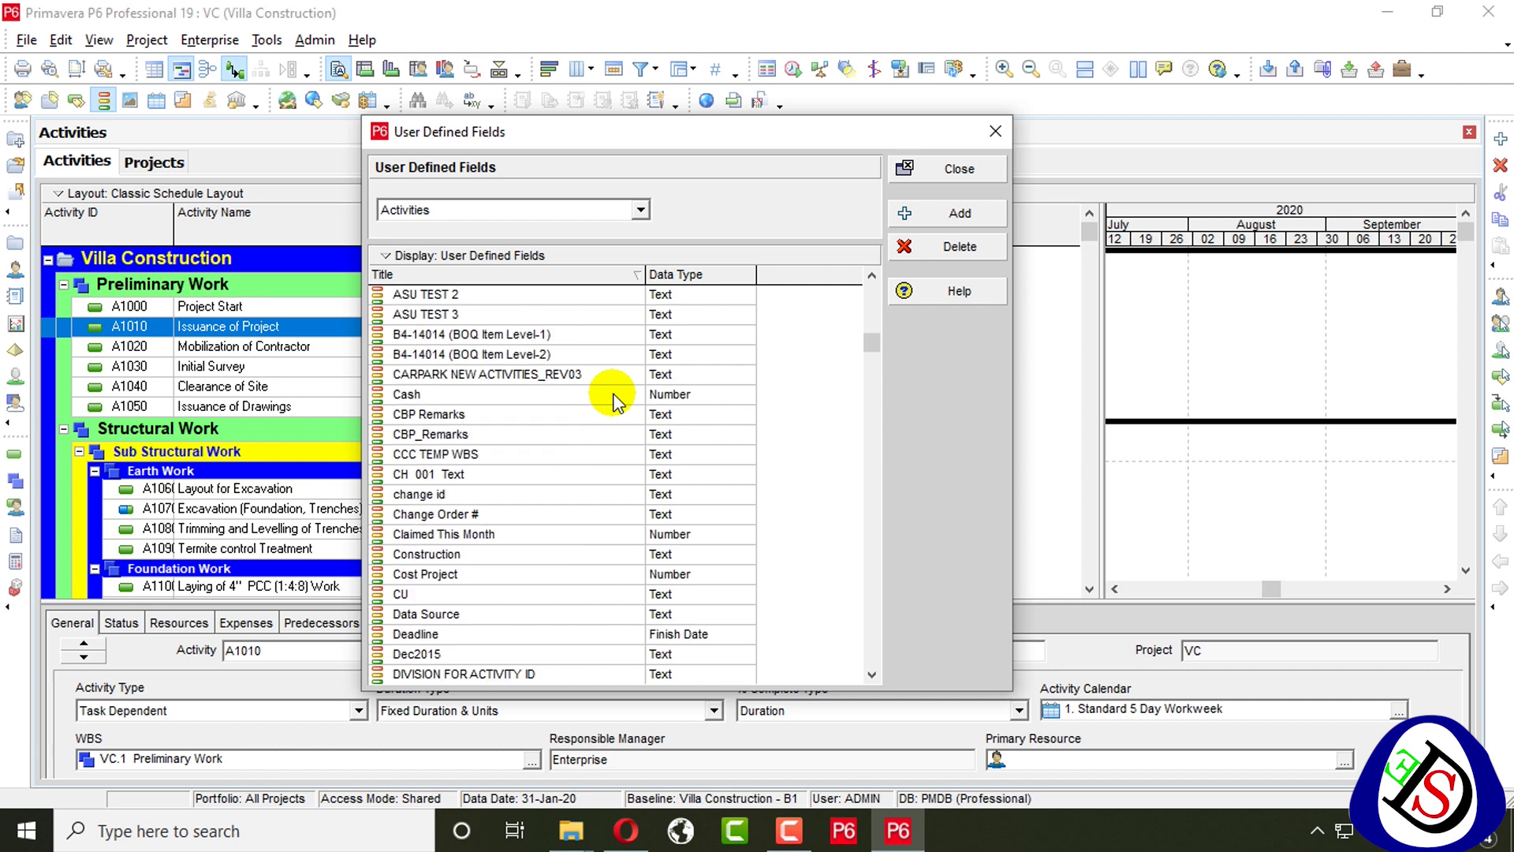
scroll(615, 400, "down", 15)
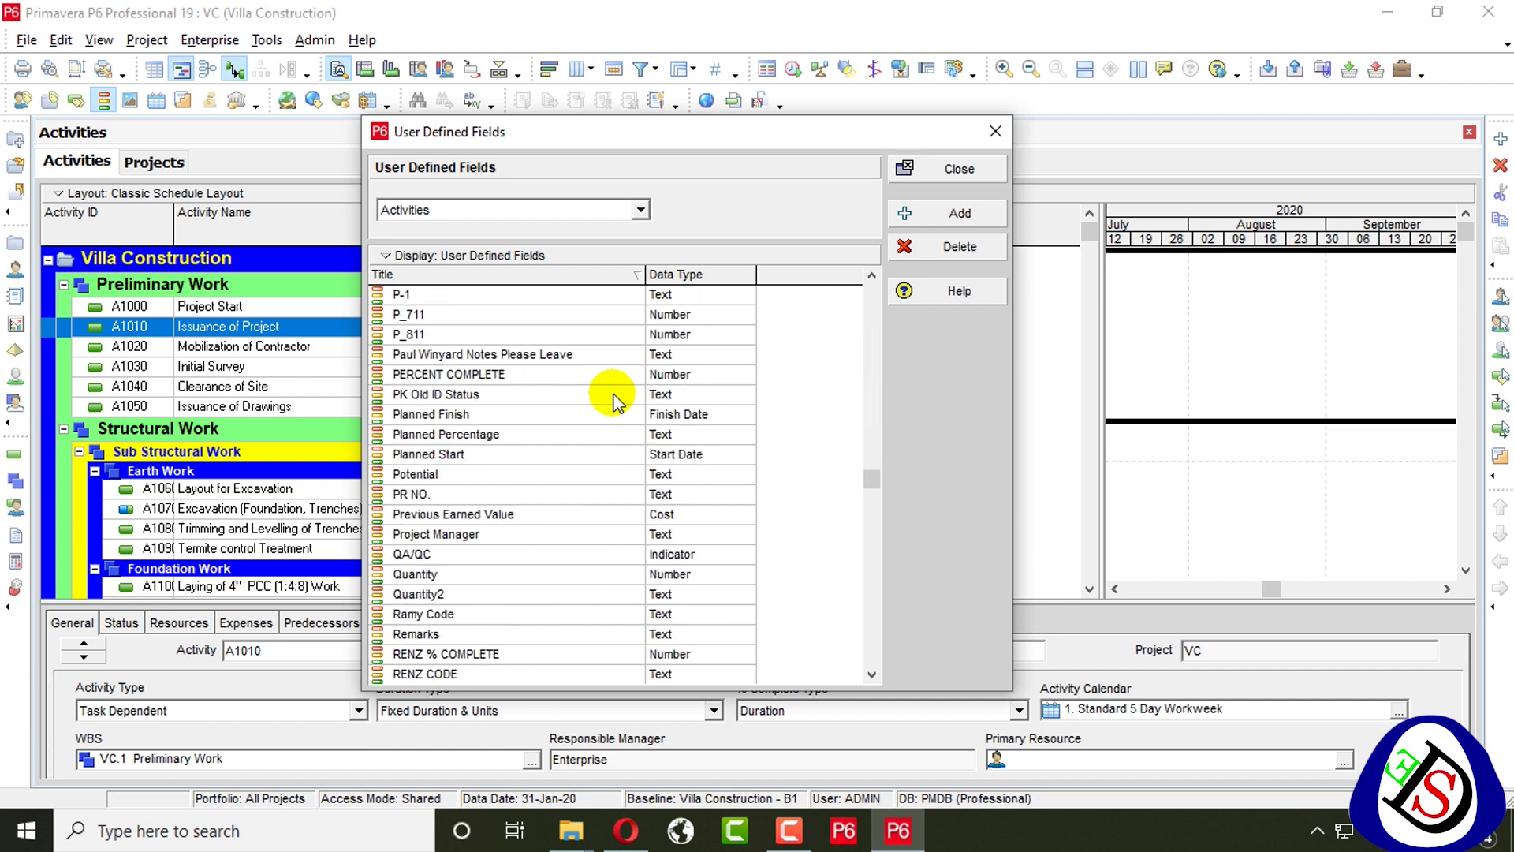
scroll(615, 401, "down", 14)
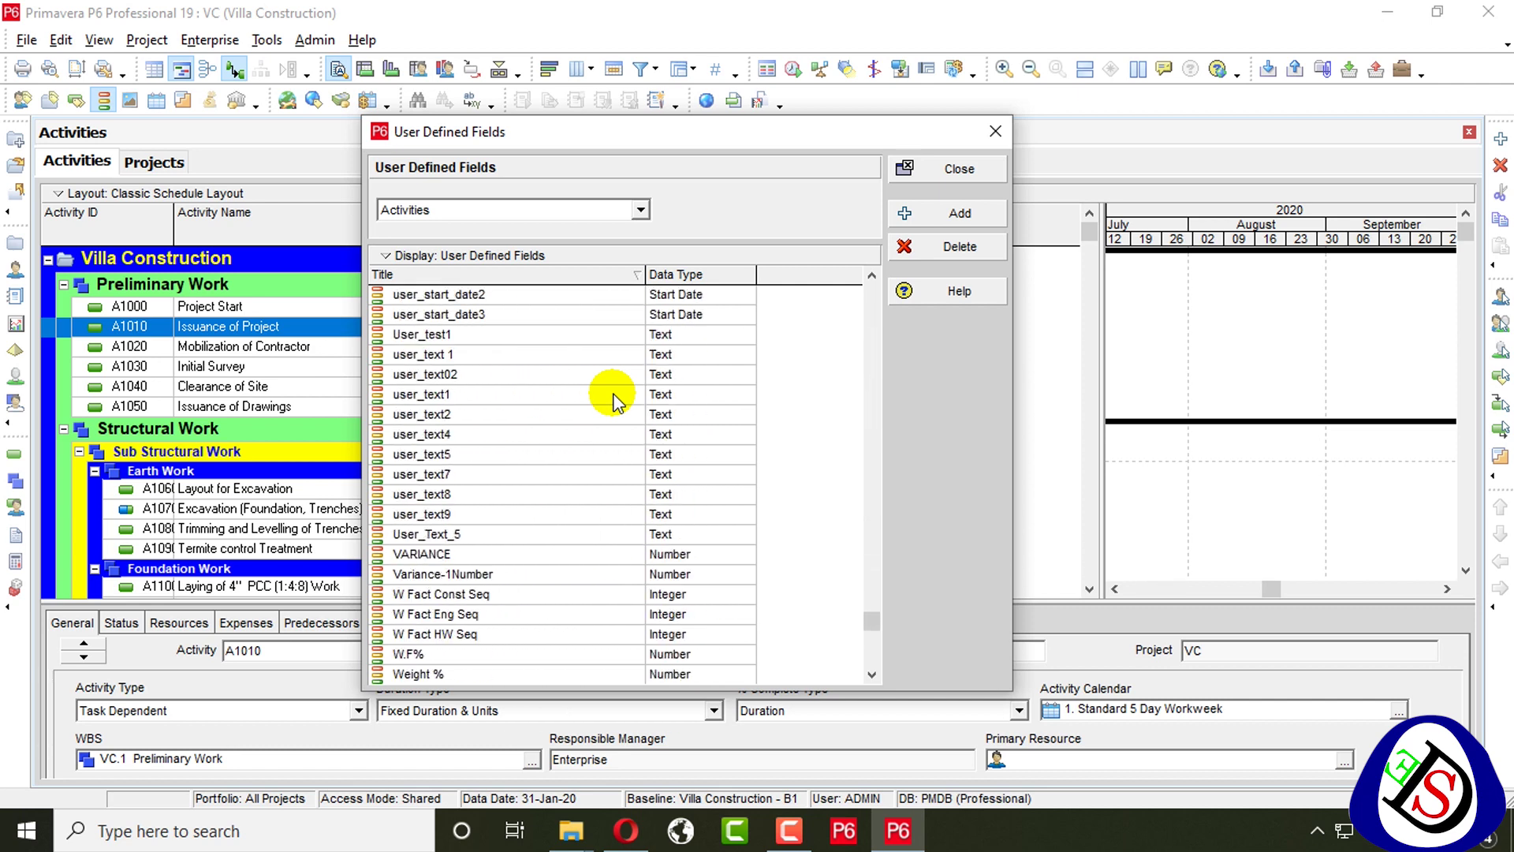
scroll(615, 400, "up", 6)
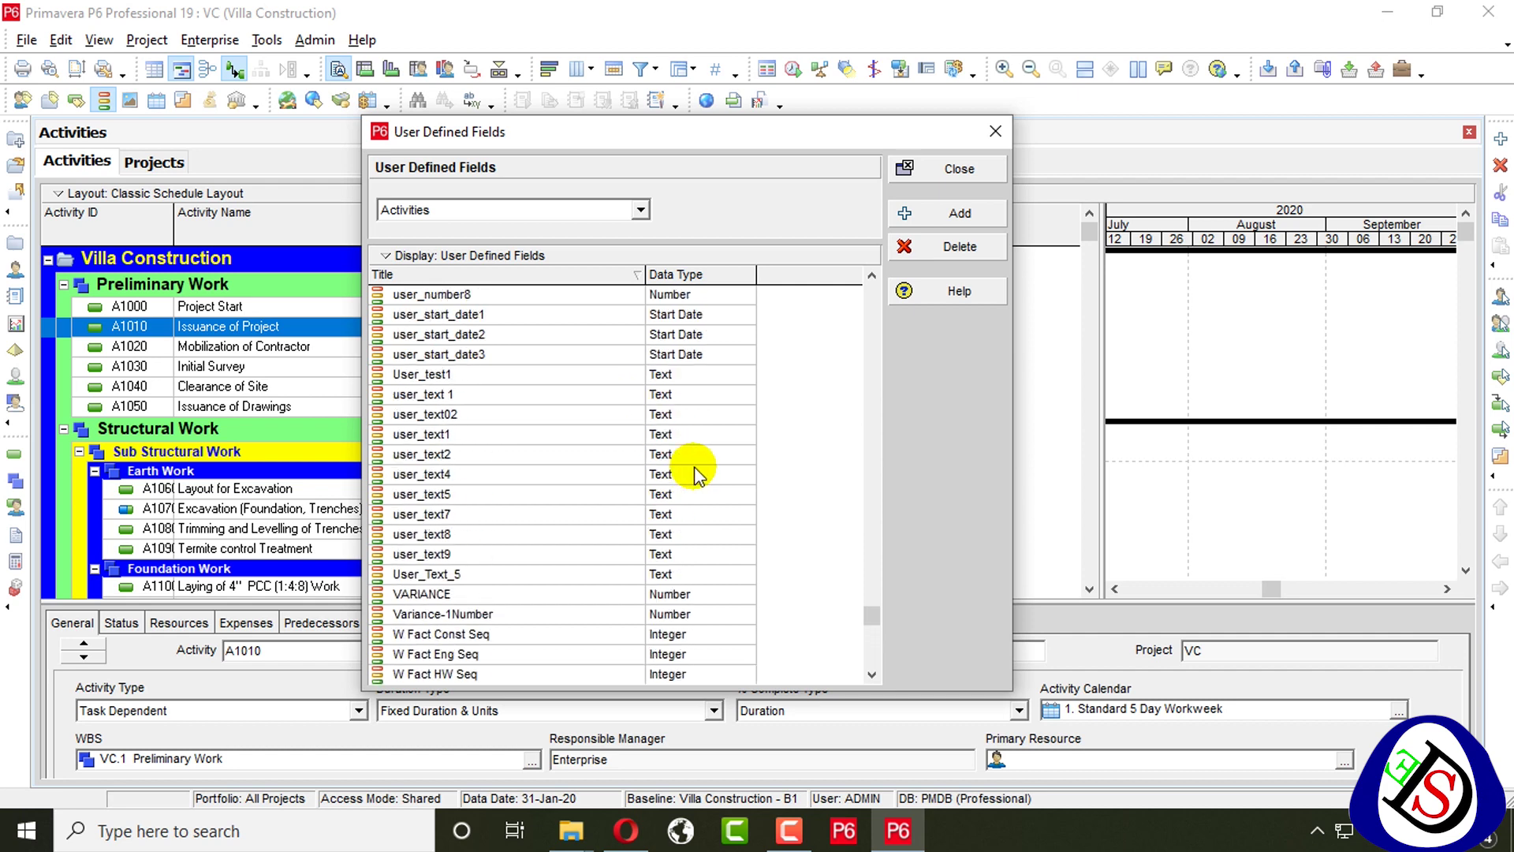
scroll(695, 469, "up", 3)
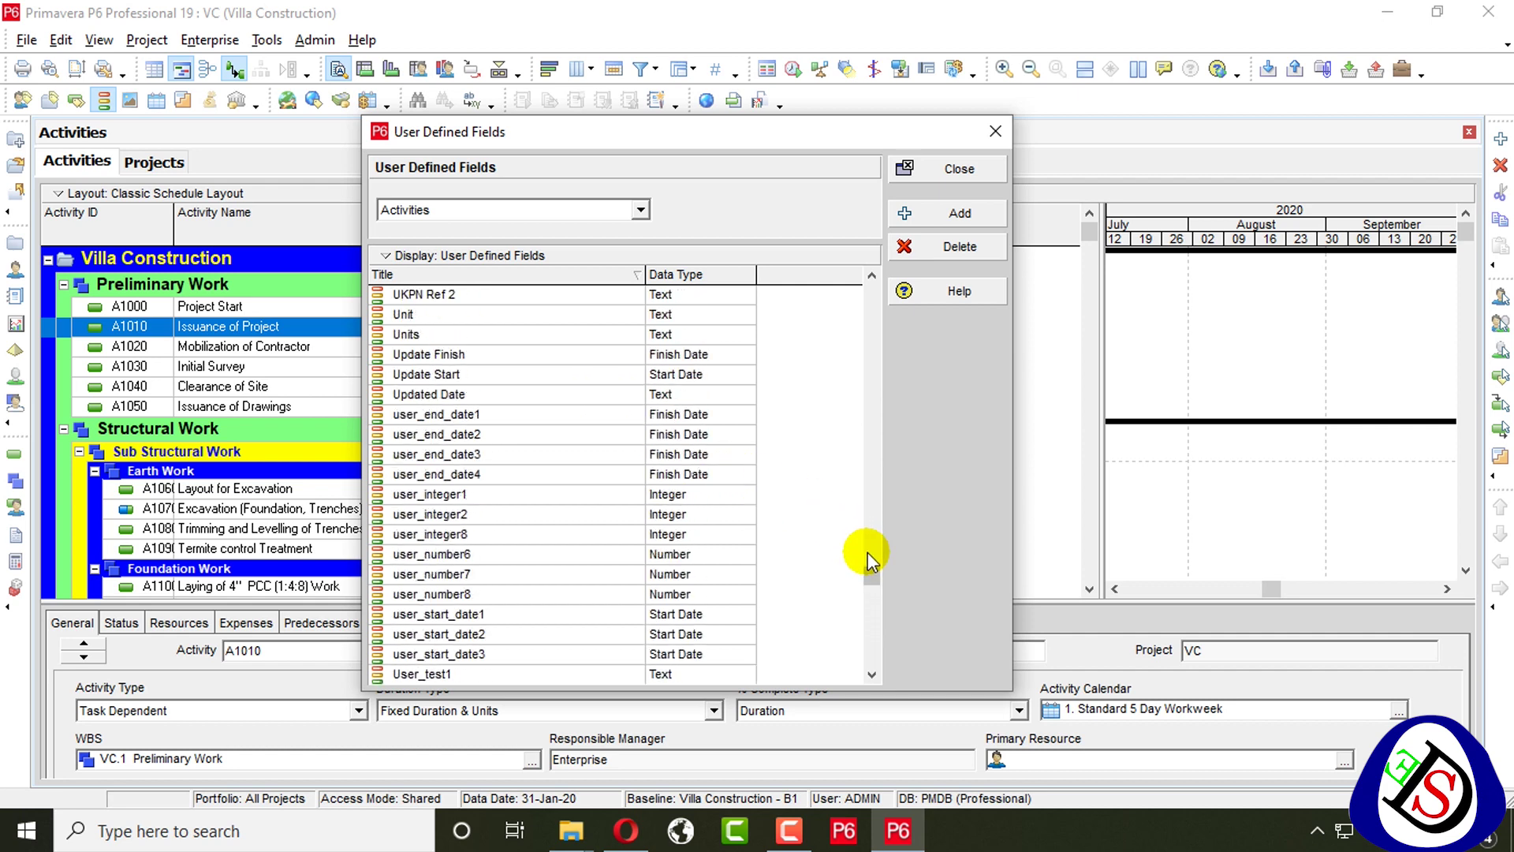
left_click_drag(873, 579, 869, 294)
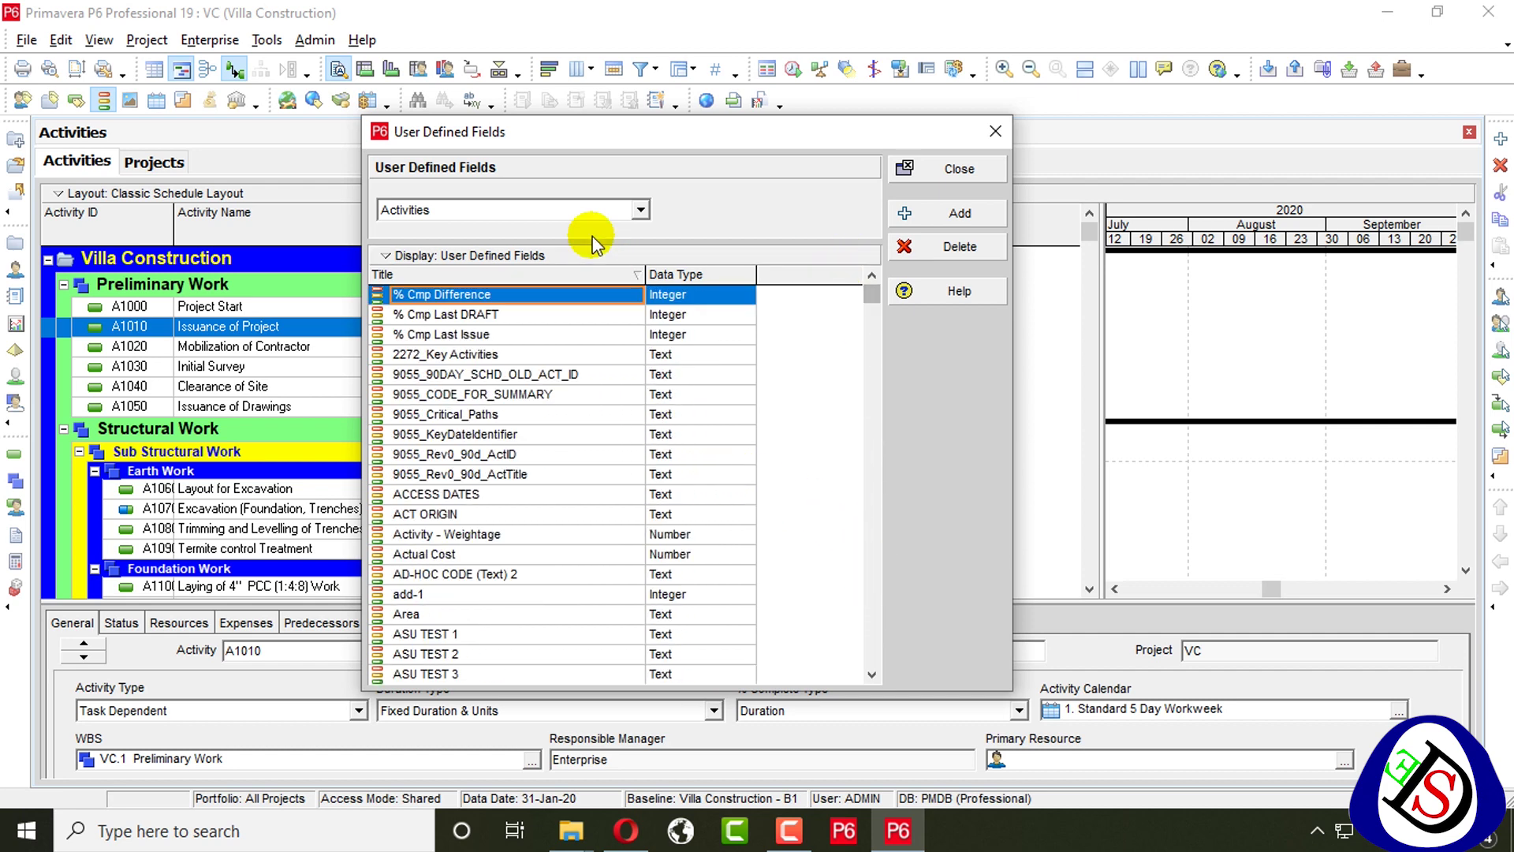
Review the subject areas for user defined fields, view the WBS fields, and return to the Activities fields
left_click(556, 209)
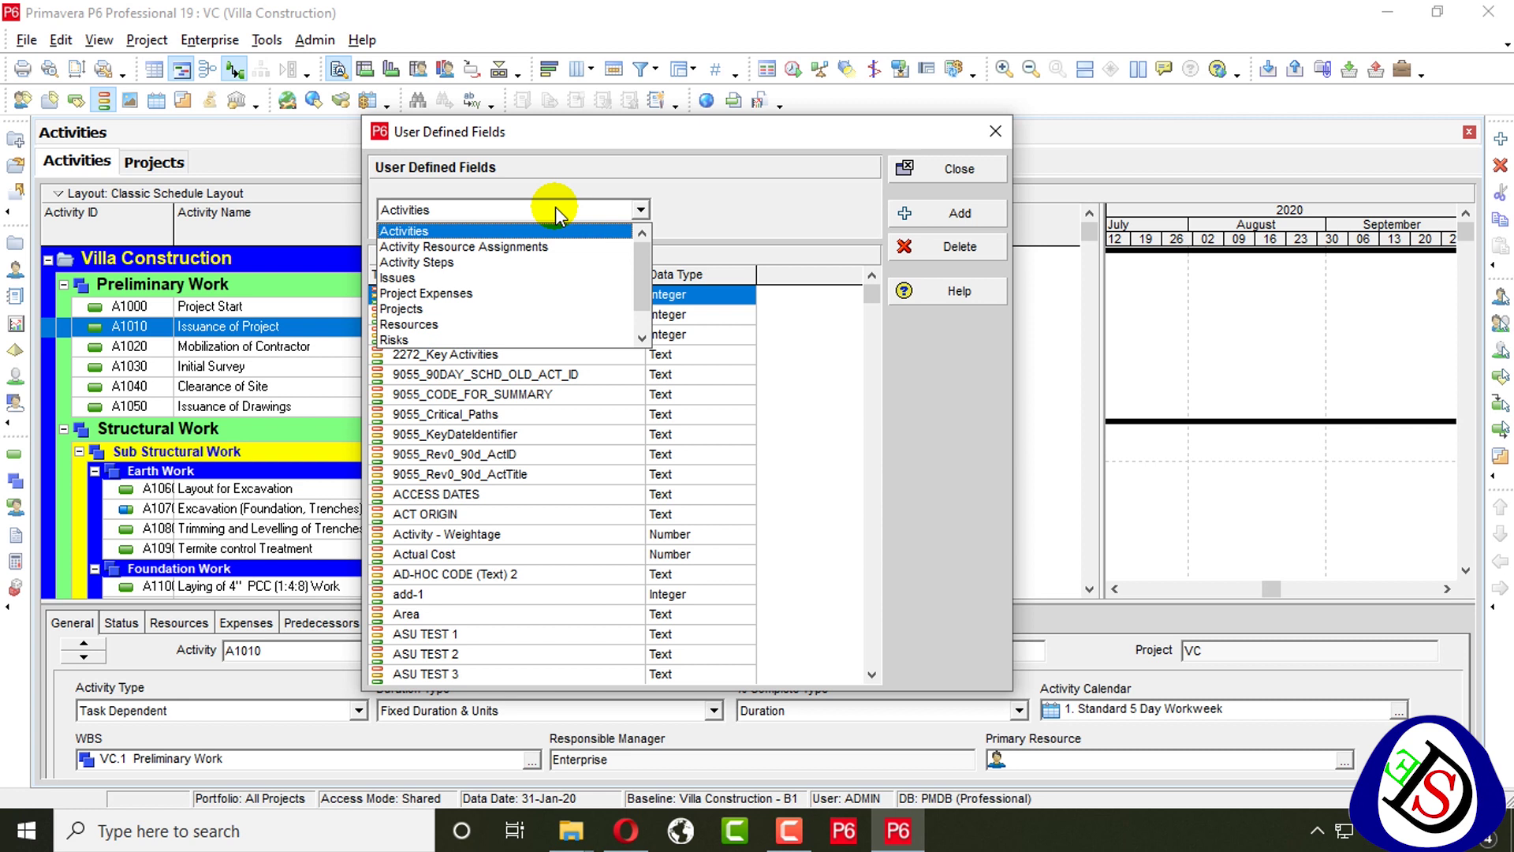
scroll(500, 280, "down", 1)
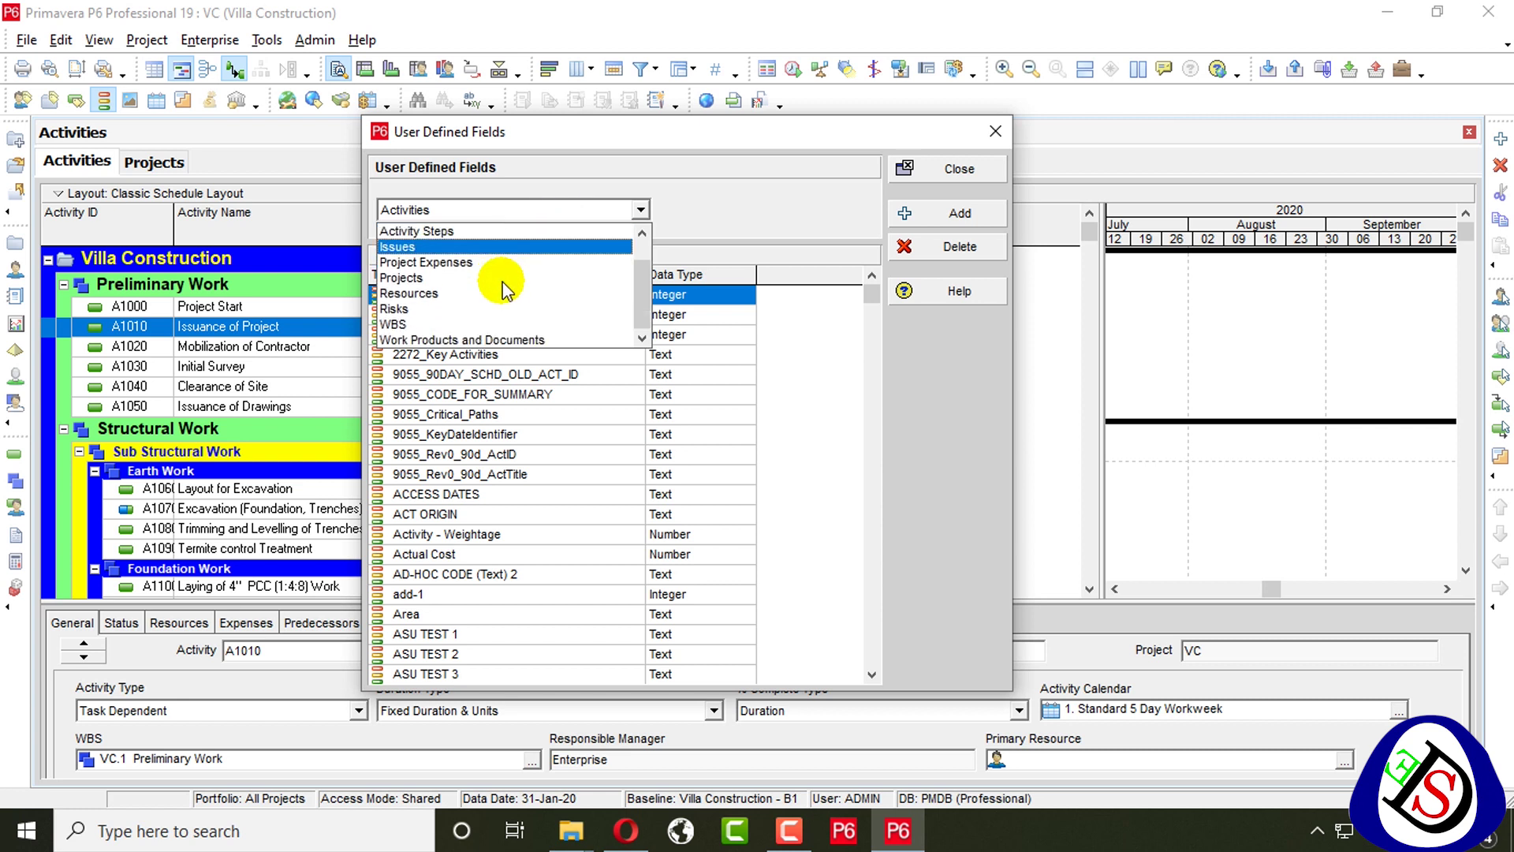
left_click(490, 324)
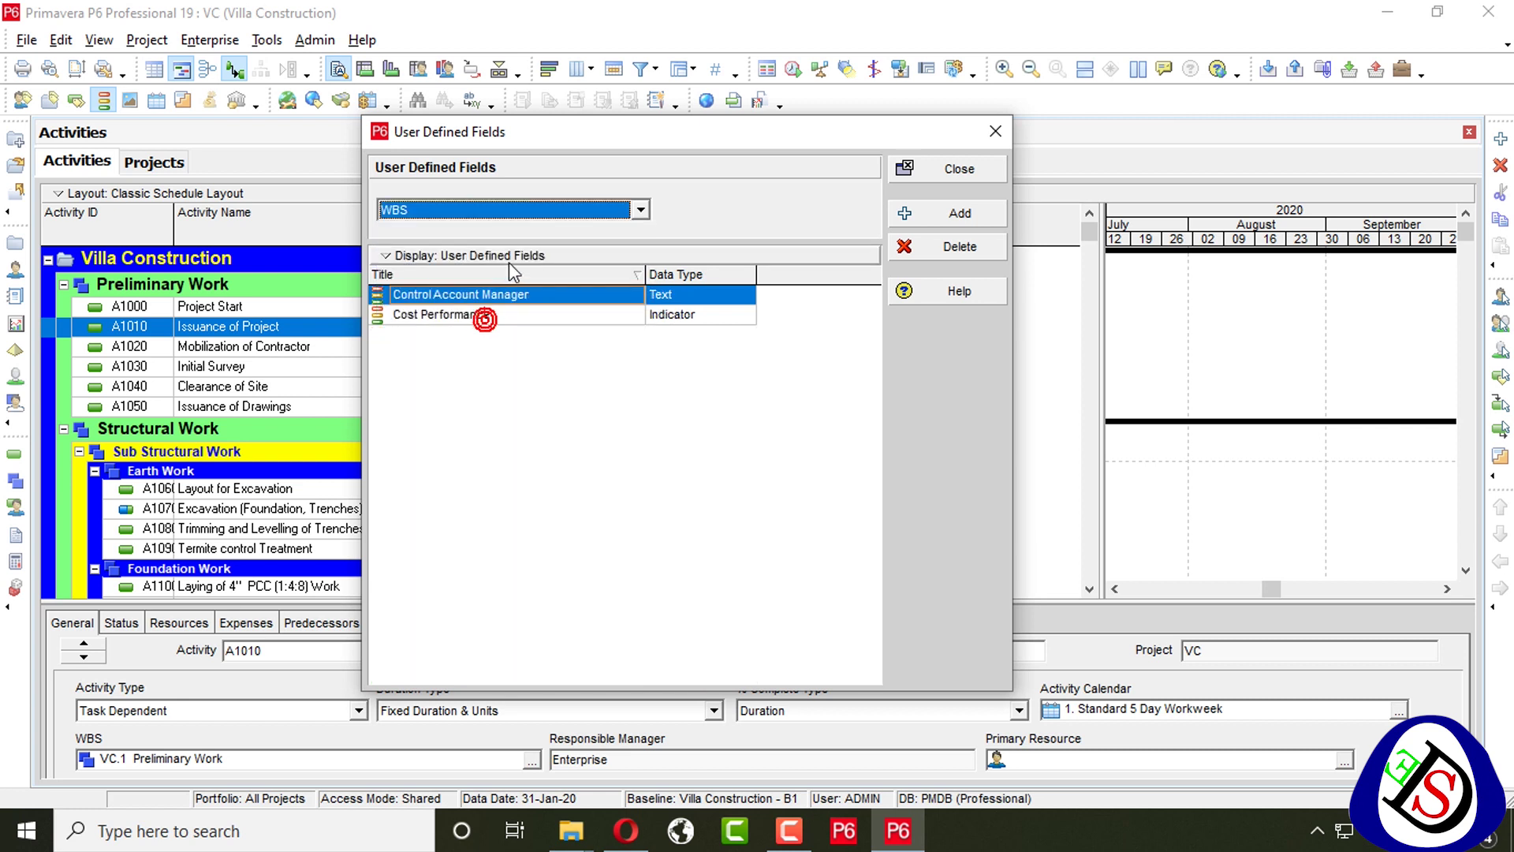
left_click(555, 209)
scroll(477, 240, "up", 3)
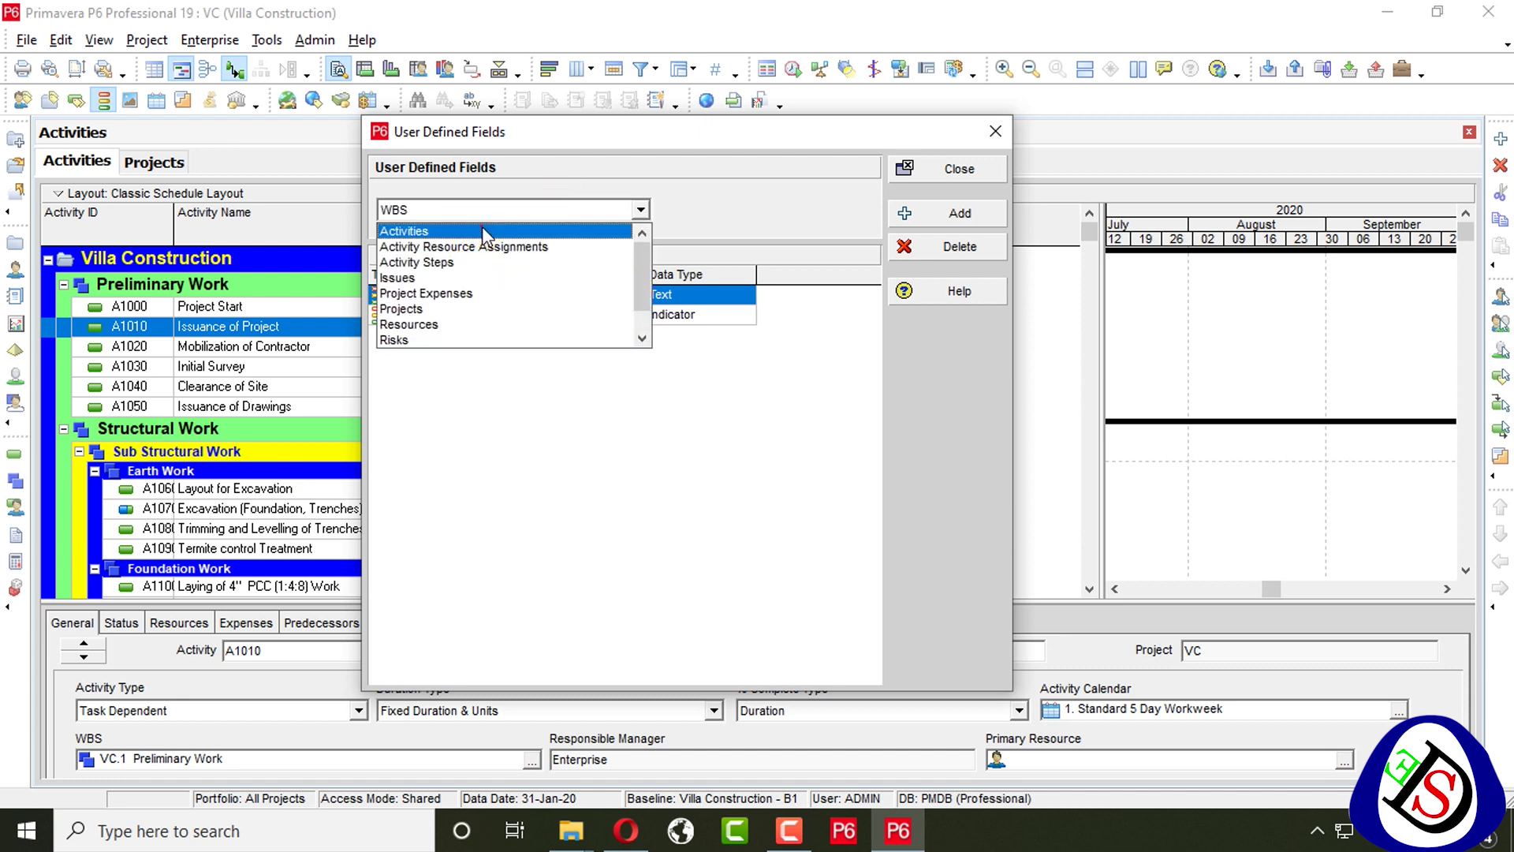
left_click(484, 233)
Add an activity user defined field titled "Critical Activity" with the Text data type
left_click(962, 218)
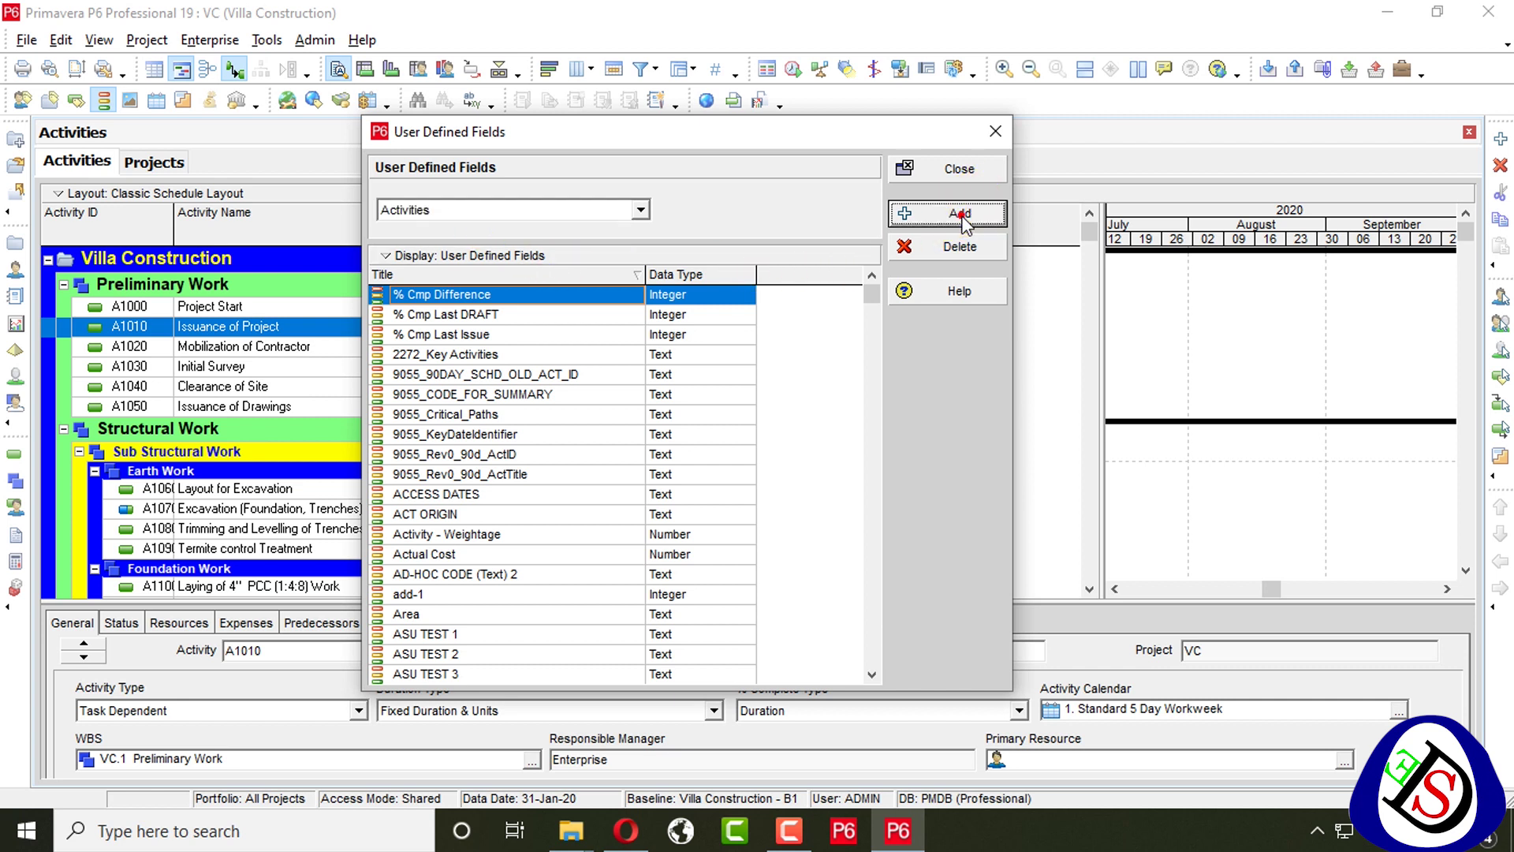
left_click(512, 355)
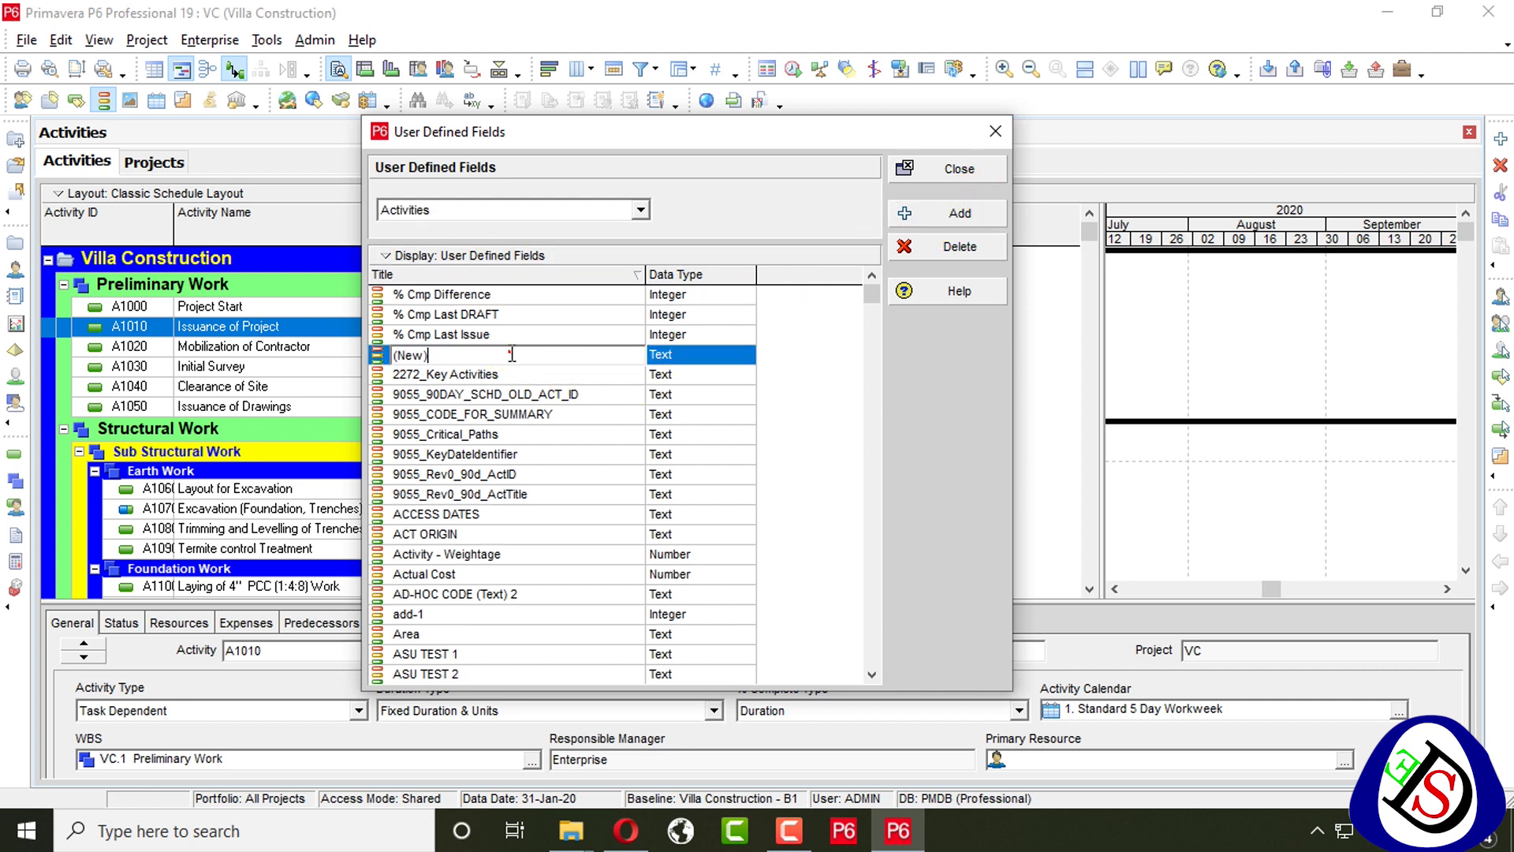
left_click(756, 6)
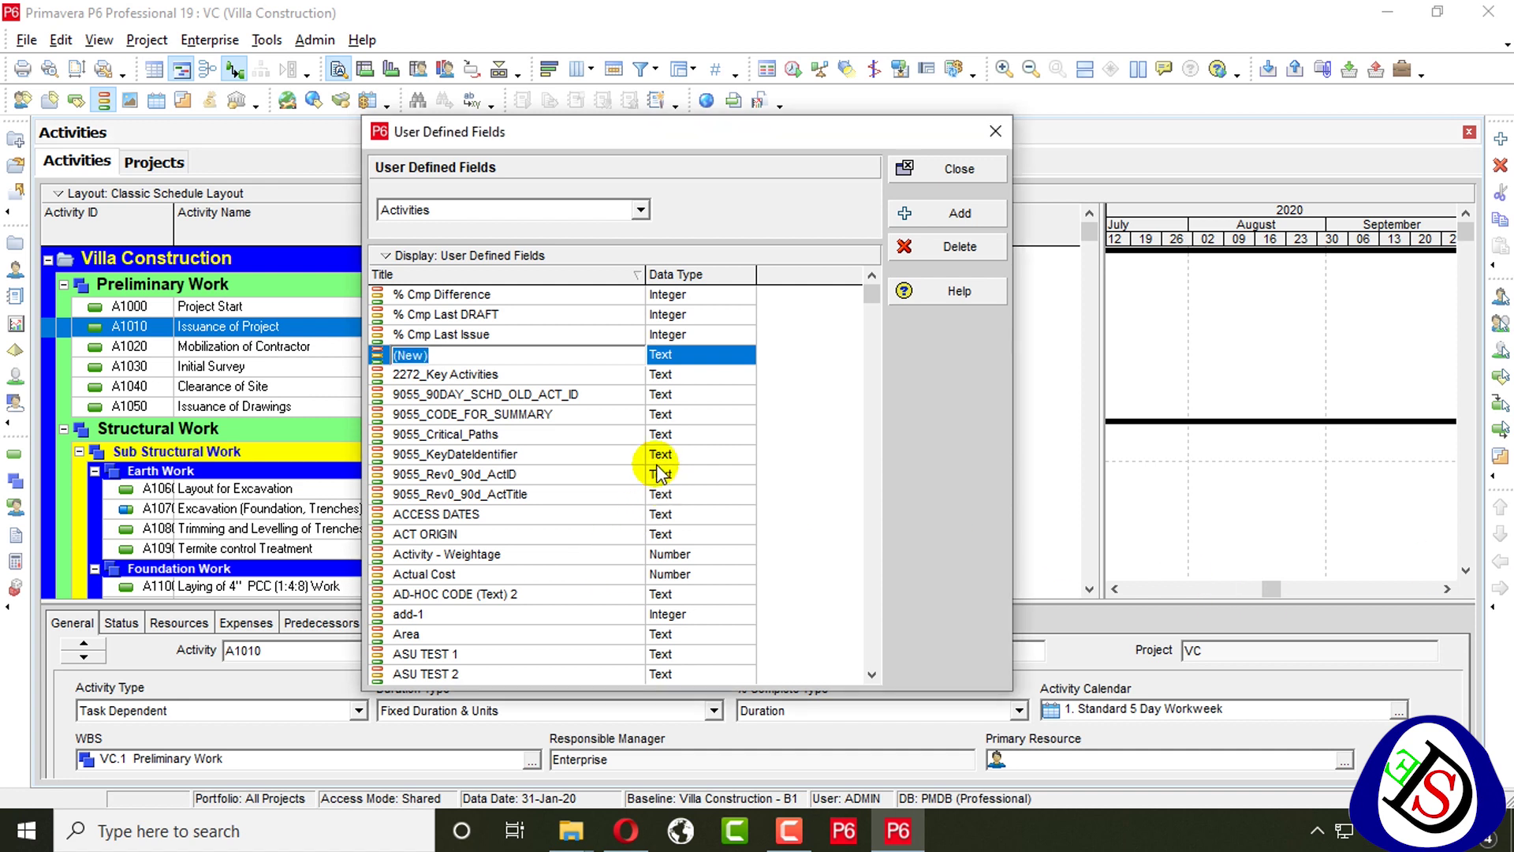
type("Critical Activity")
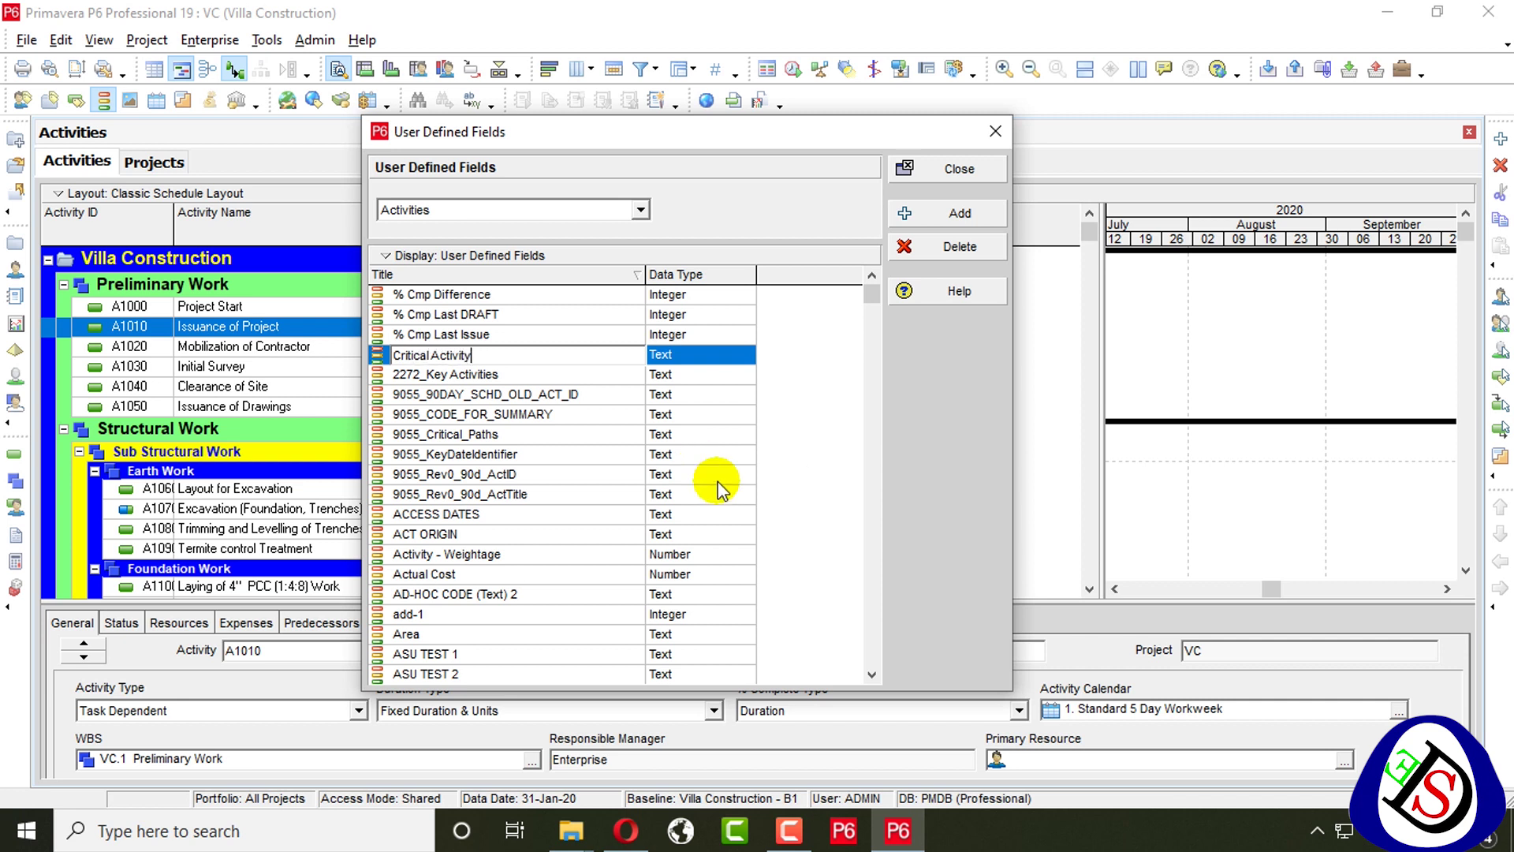
left_click(704, 367)
left_click(705, 367)
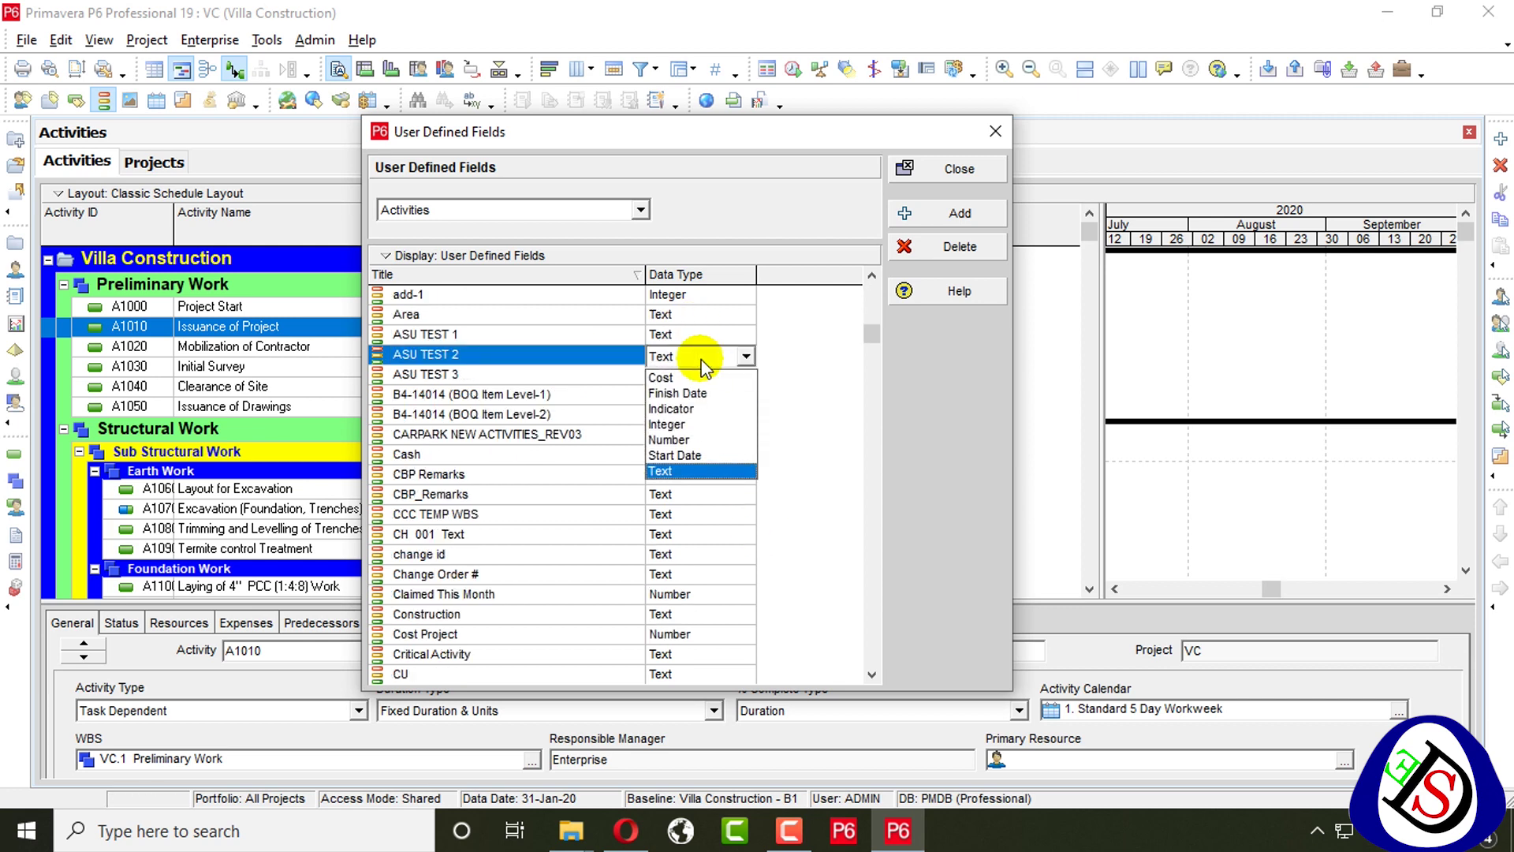
scroll(754, 325, "up", 5)
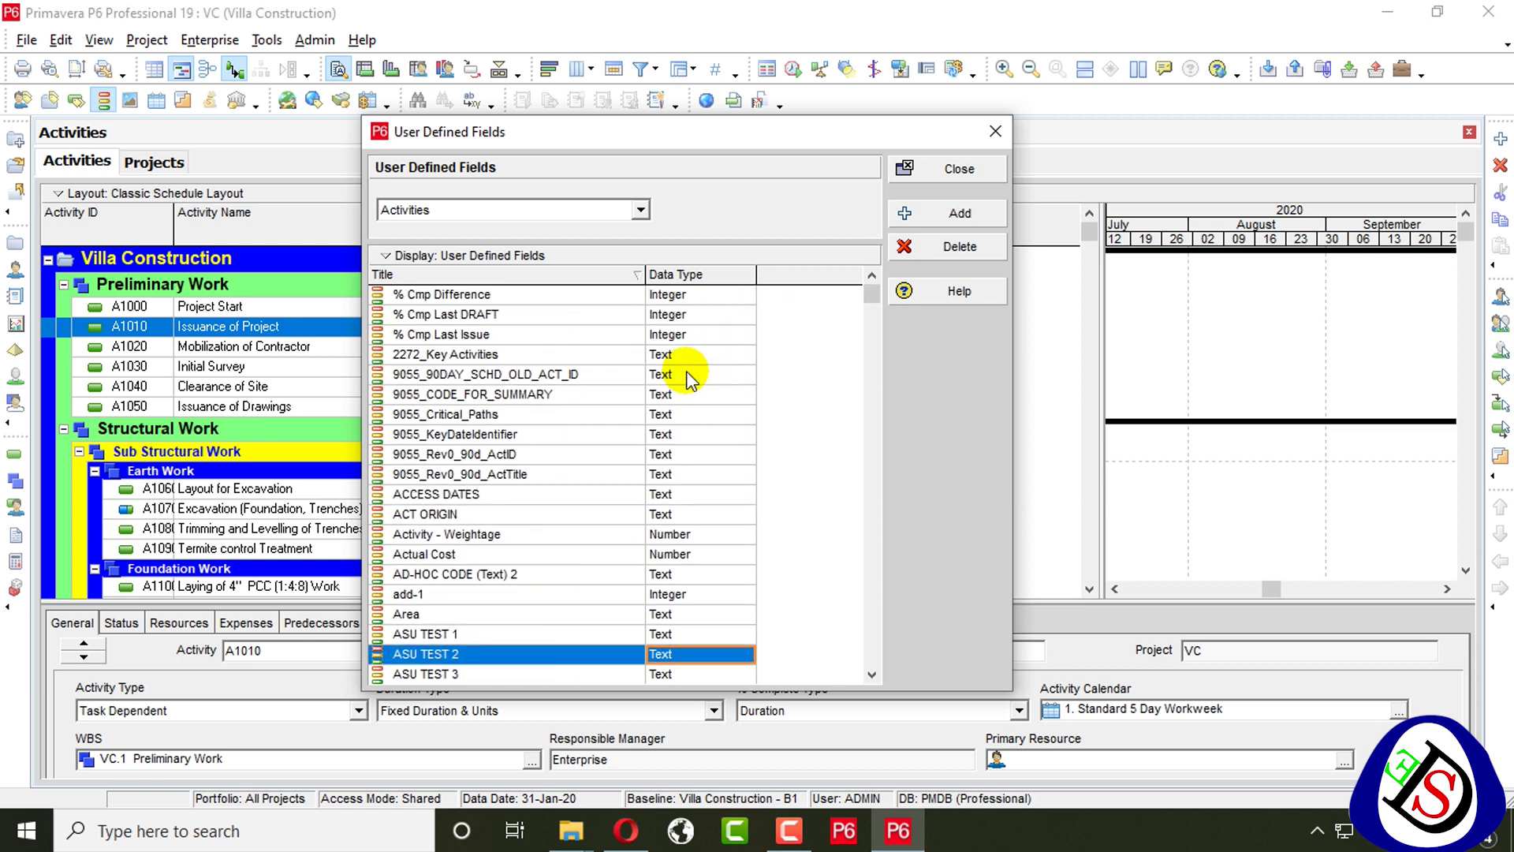
key("c")
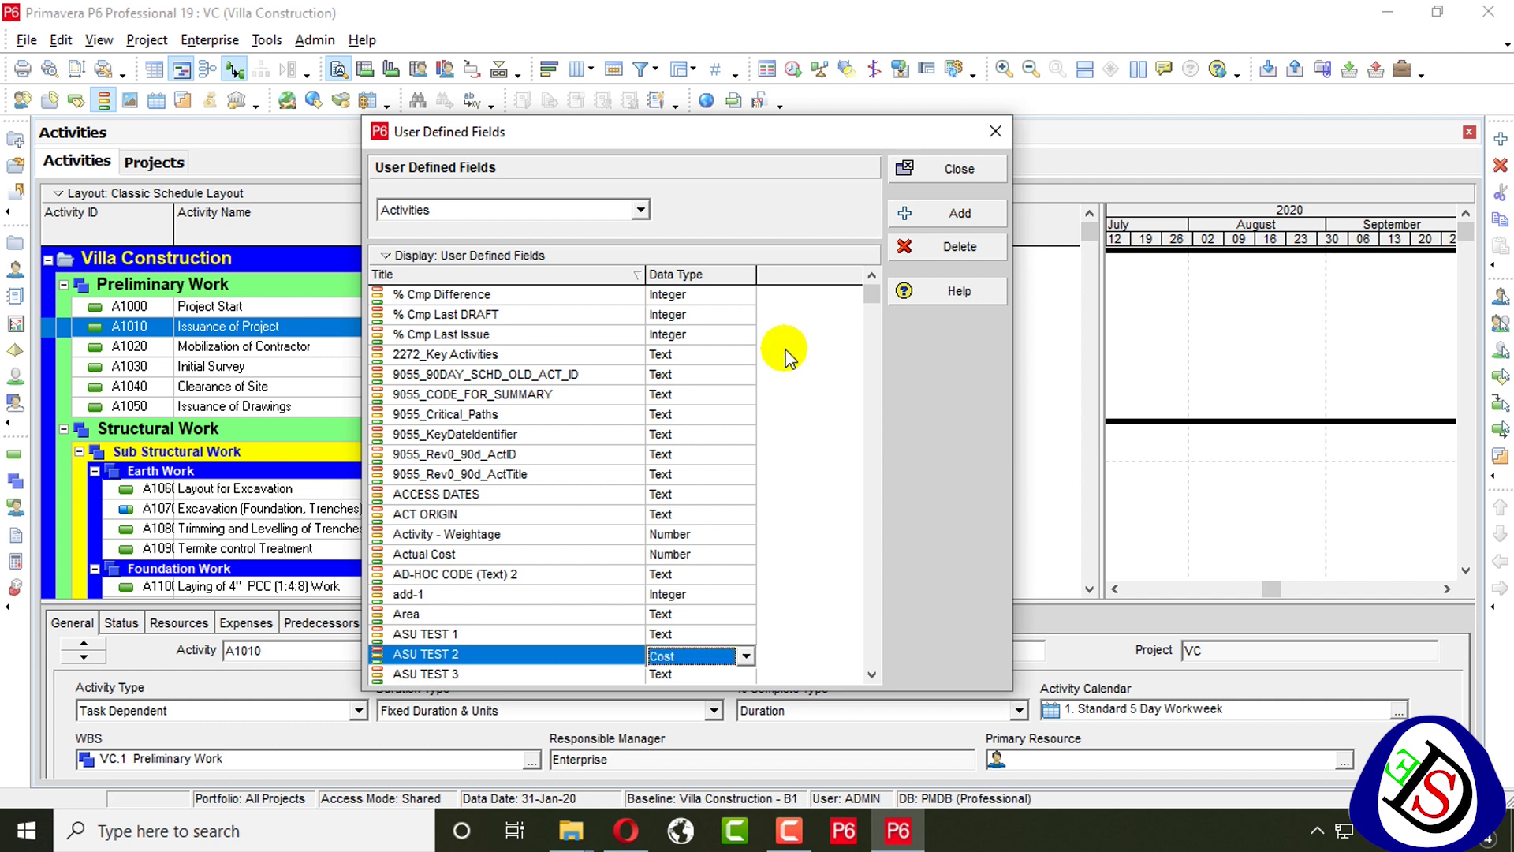
left_click(781, 359)
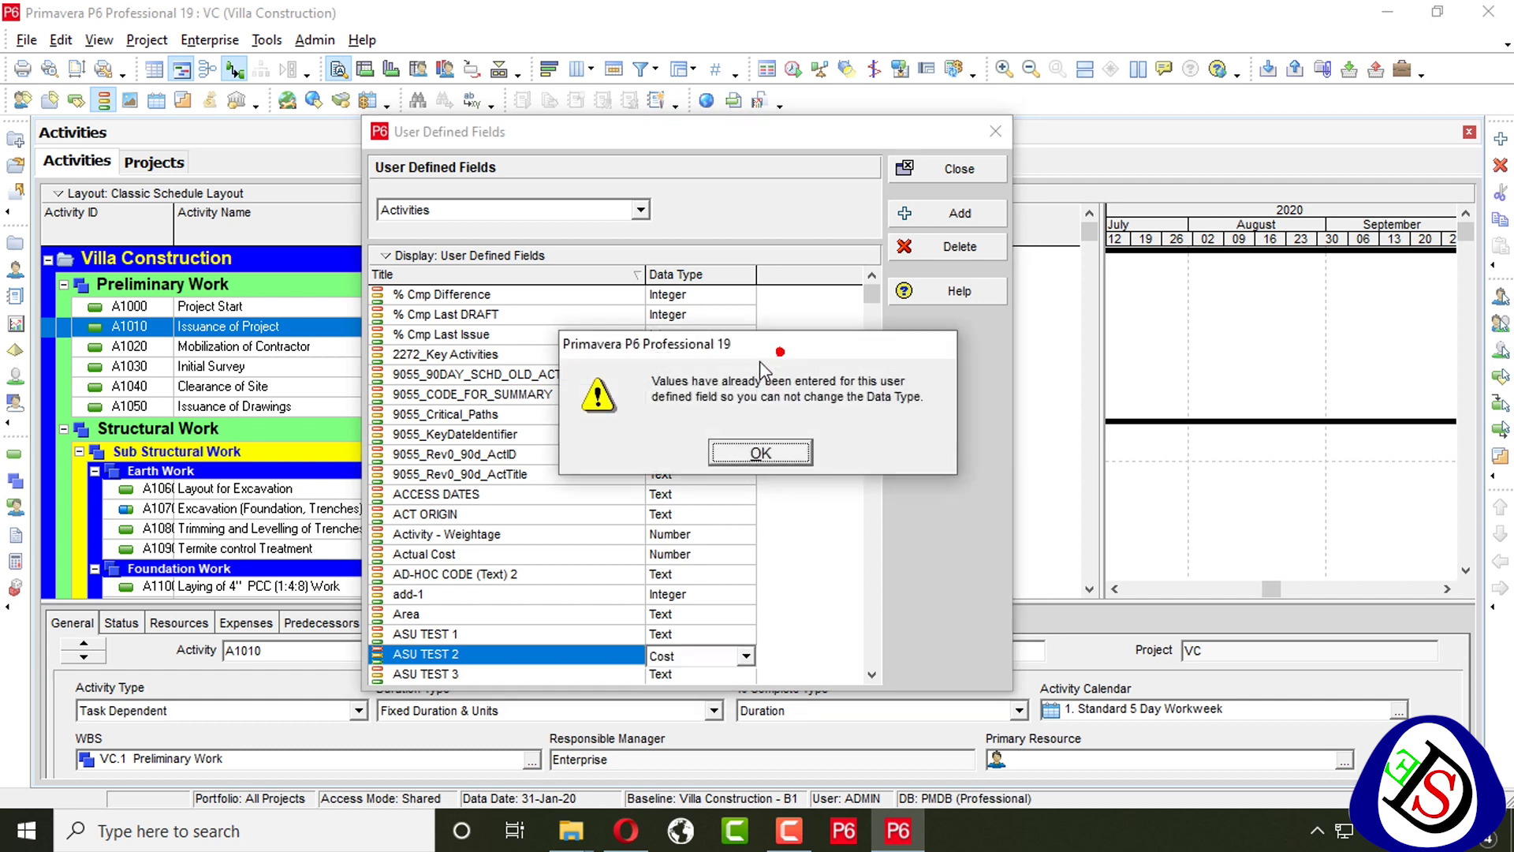
left_click(762, 449)
Find the Critical Activity field, check its available data types, and close the user defined fields list
scroll(714, 395, "down", 8)
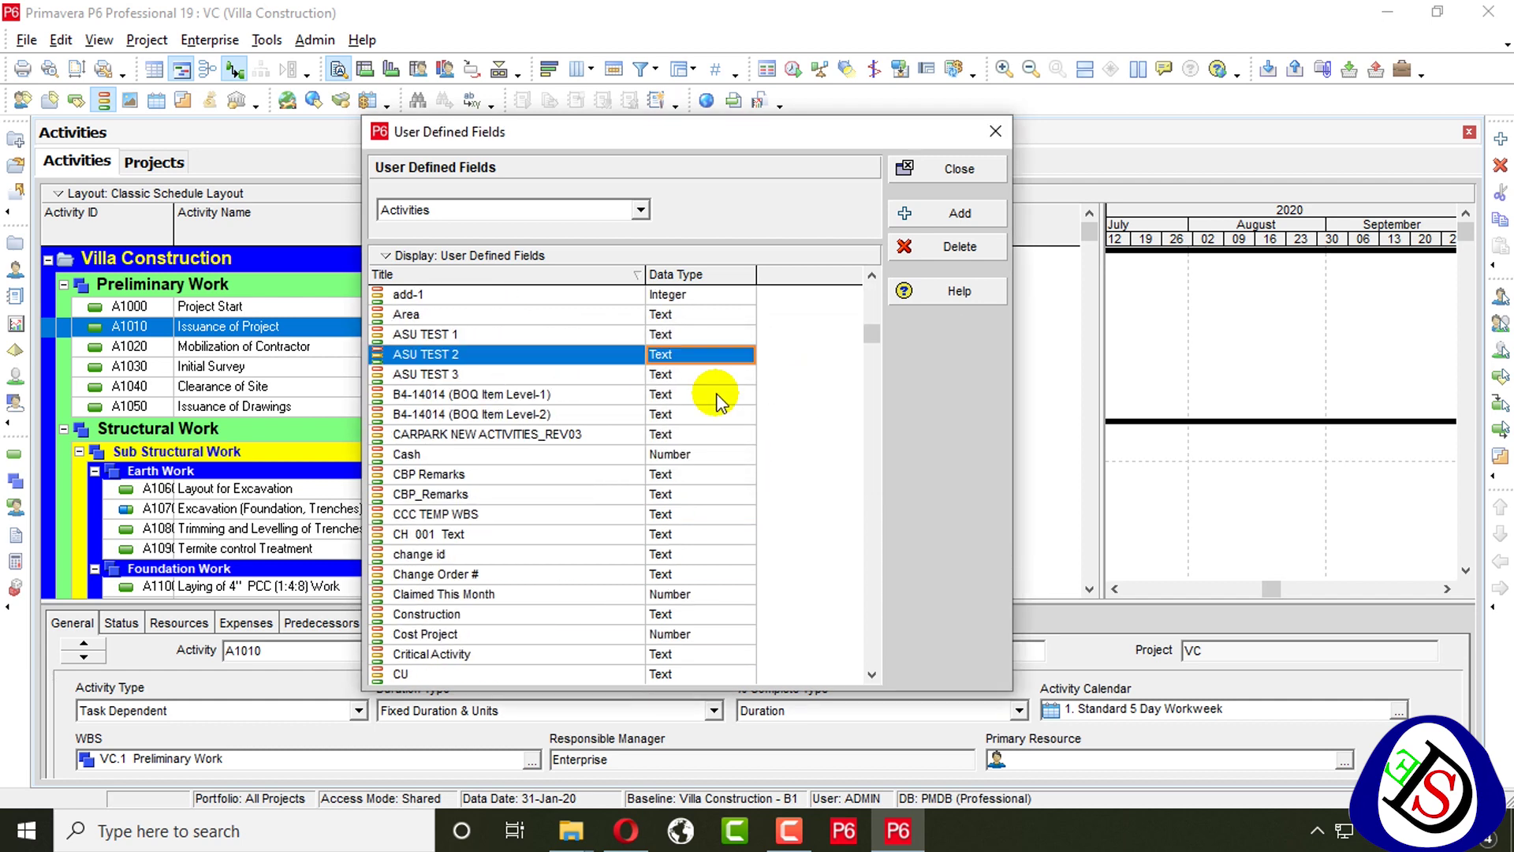
left_click(429, 477)
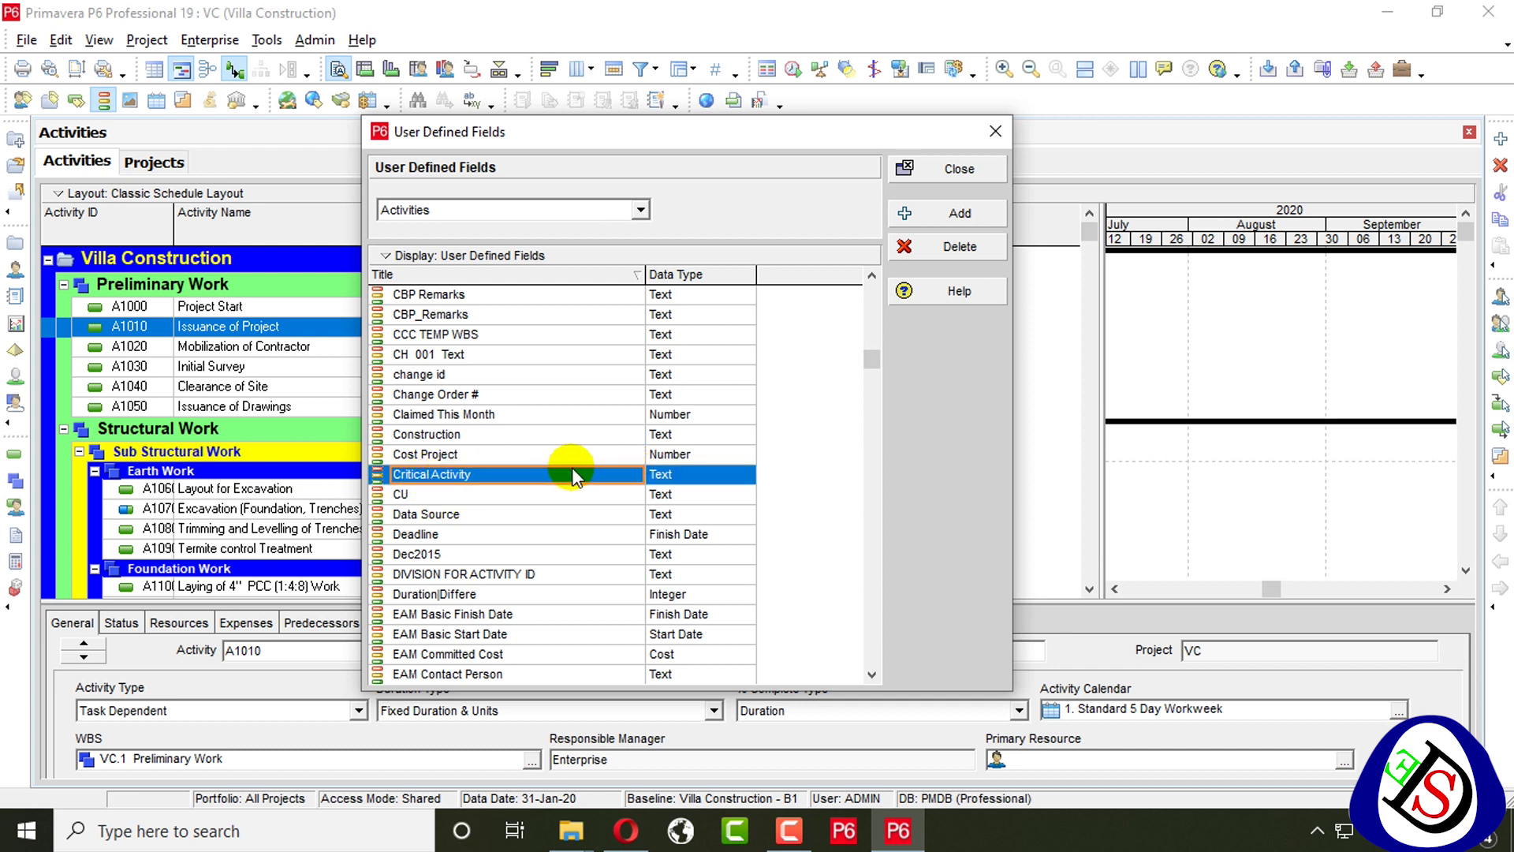
left_click(688, 475)
left_click(698, 475)
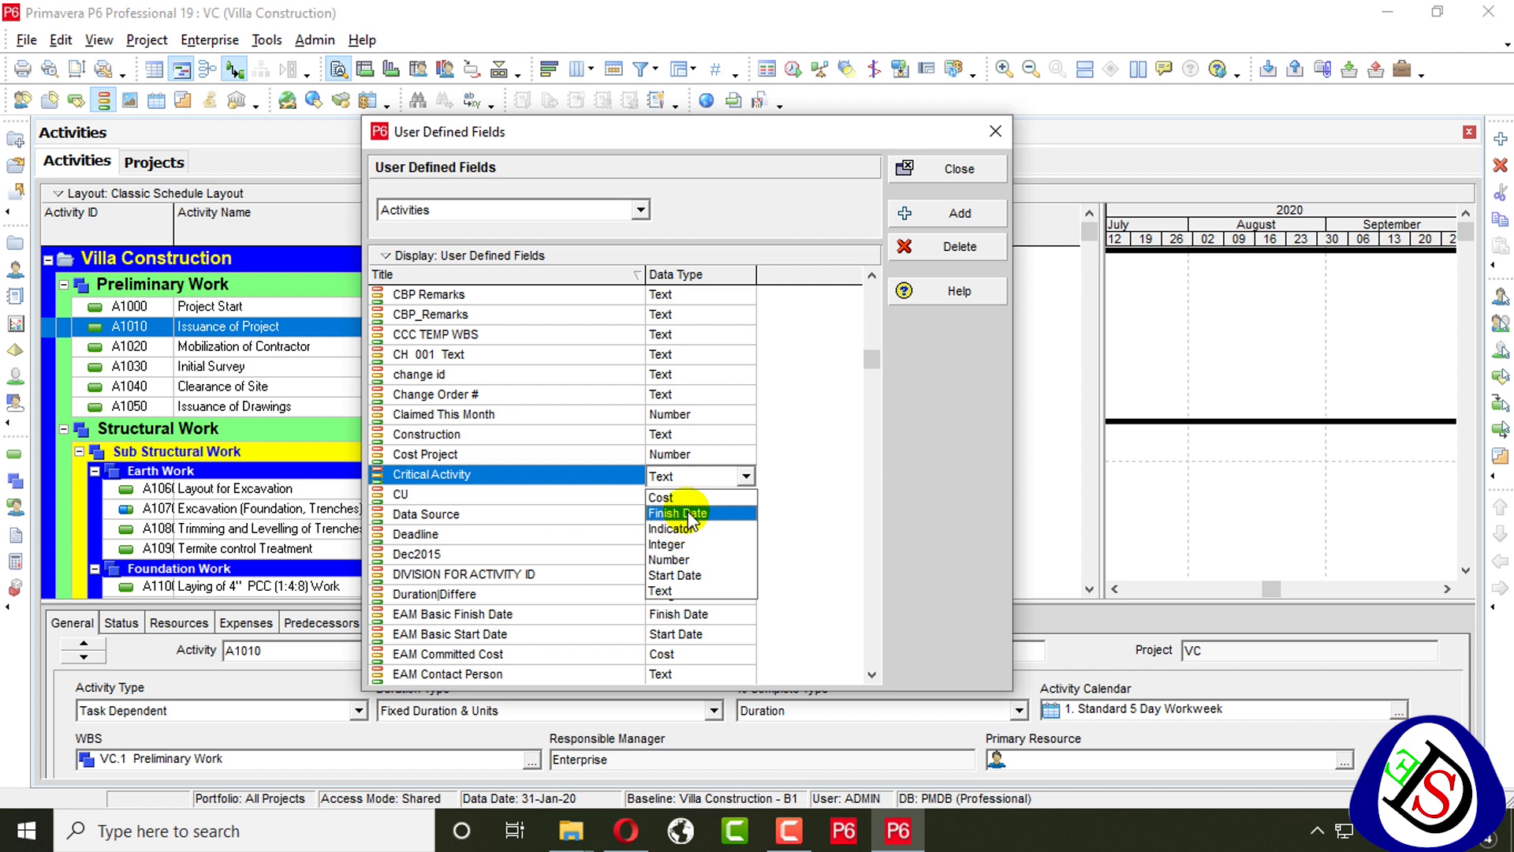
left_click(721, 480)
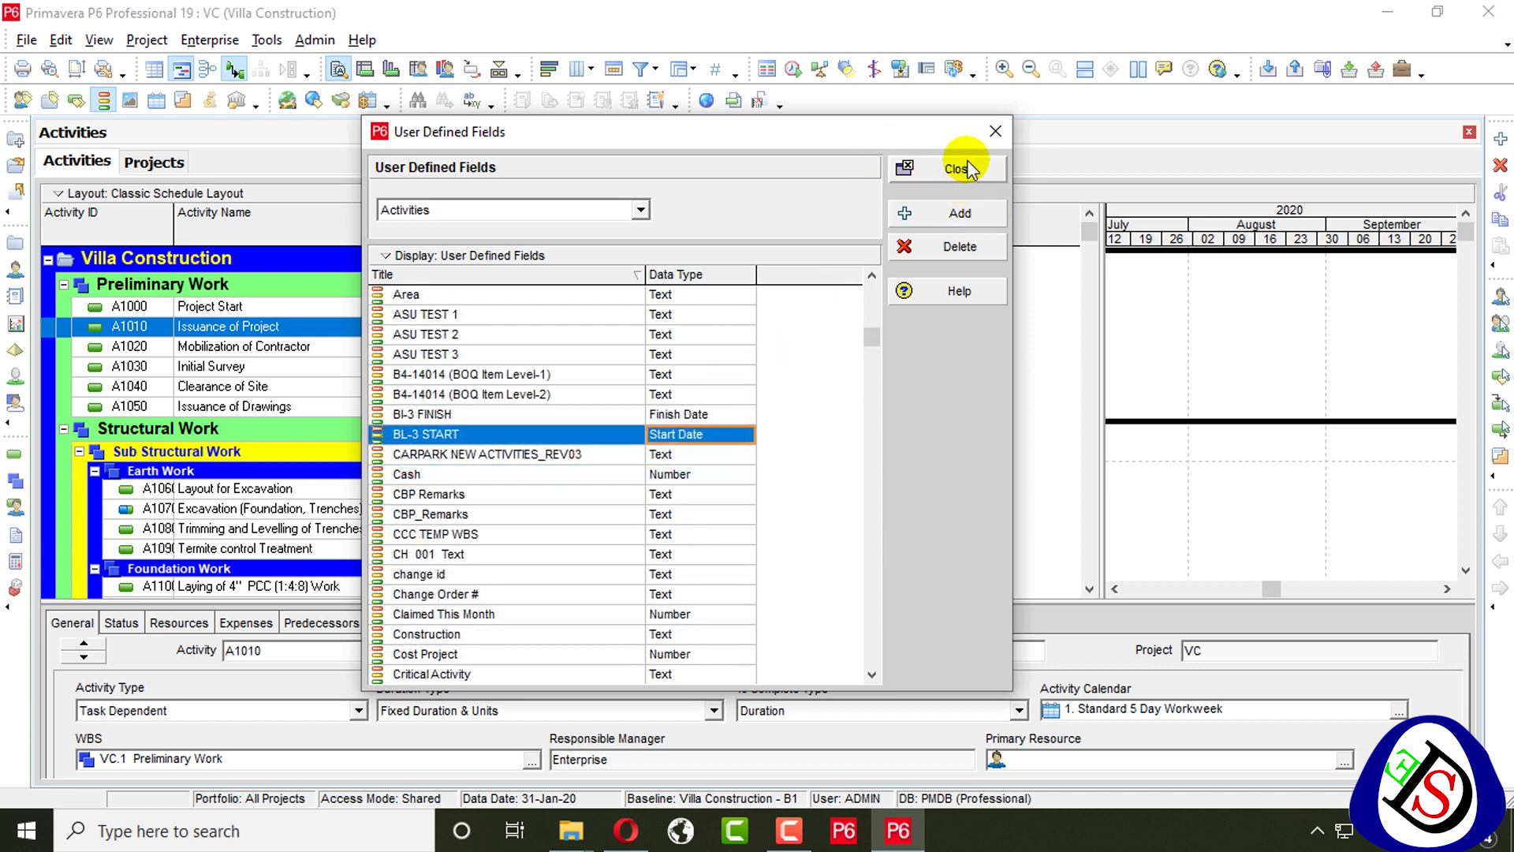
left_click(971, 169)
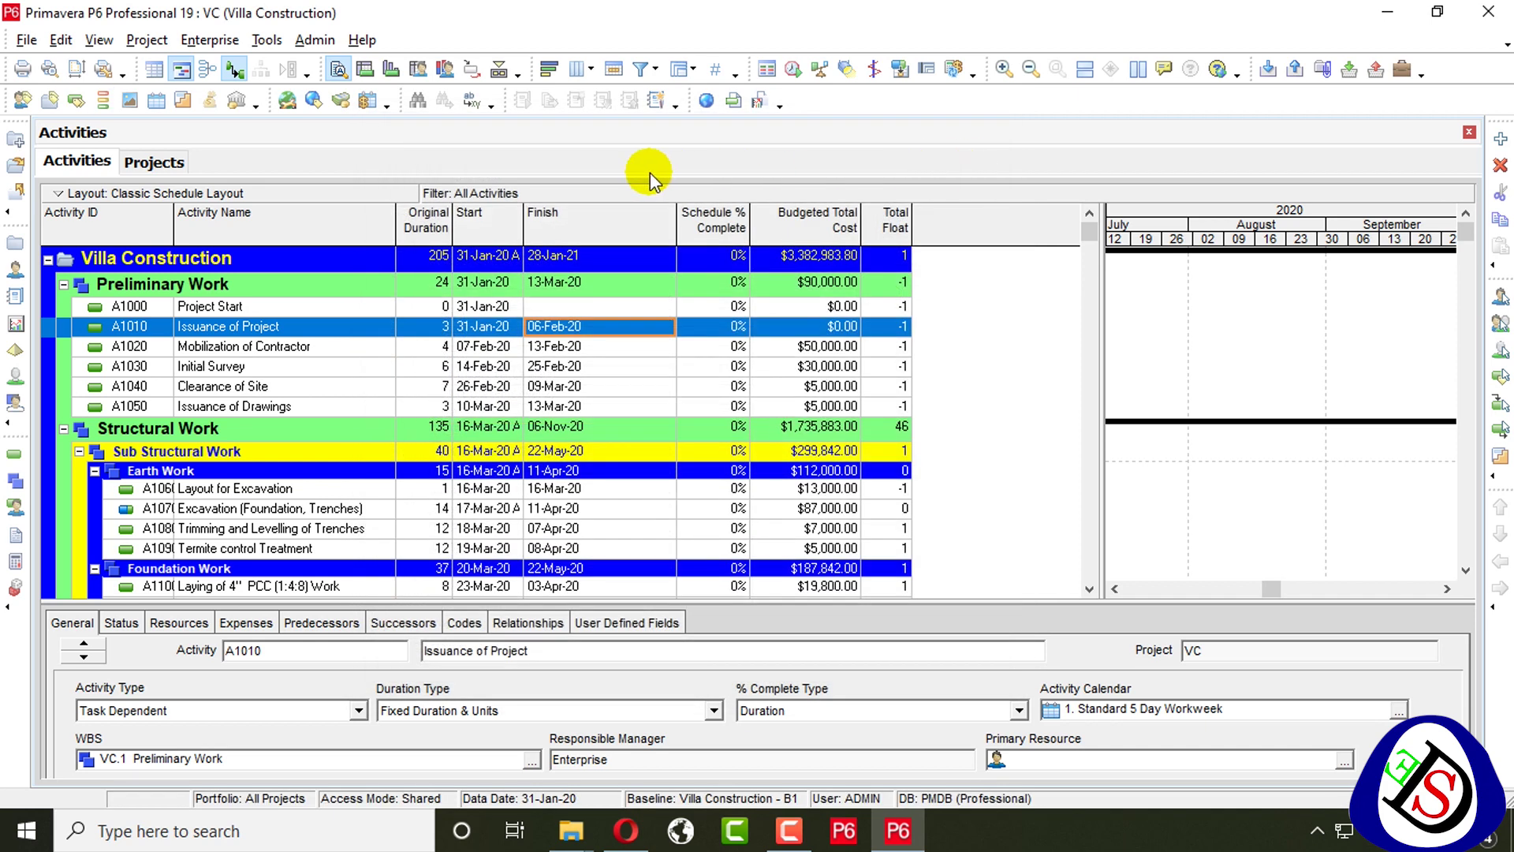
Open the activity column settings and add the user defined fields Bl-3 FINISH and BL-3 START to the selected columns
right_click(956, 214)
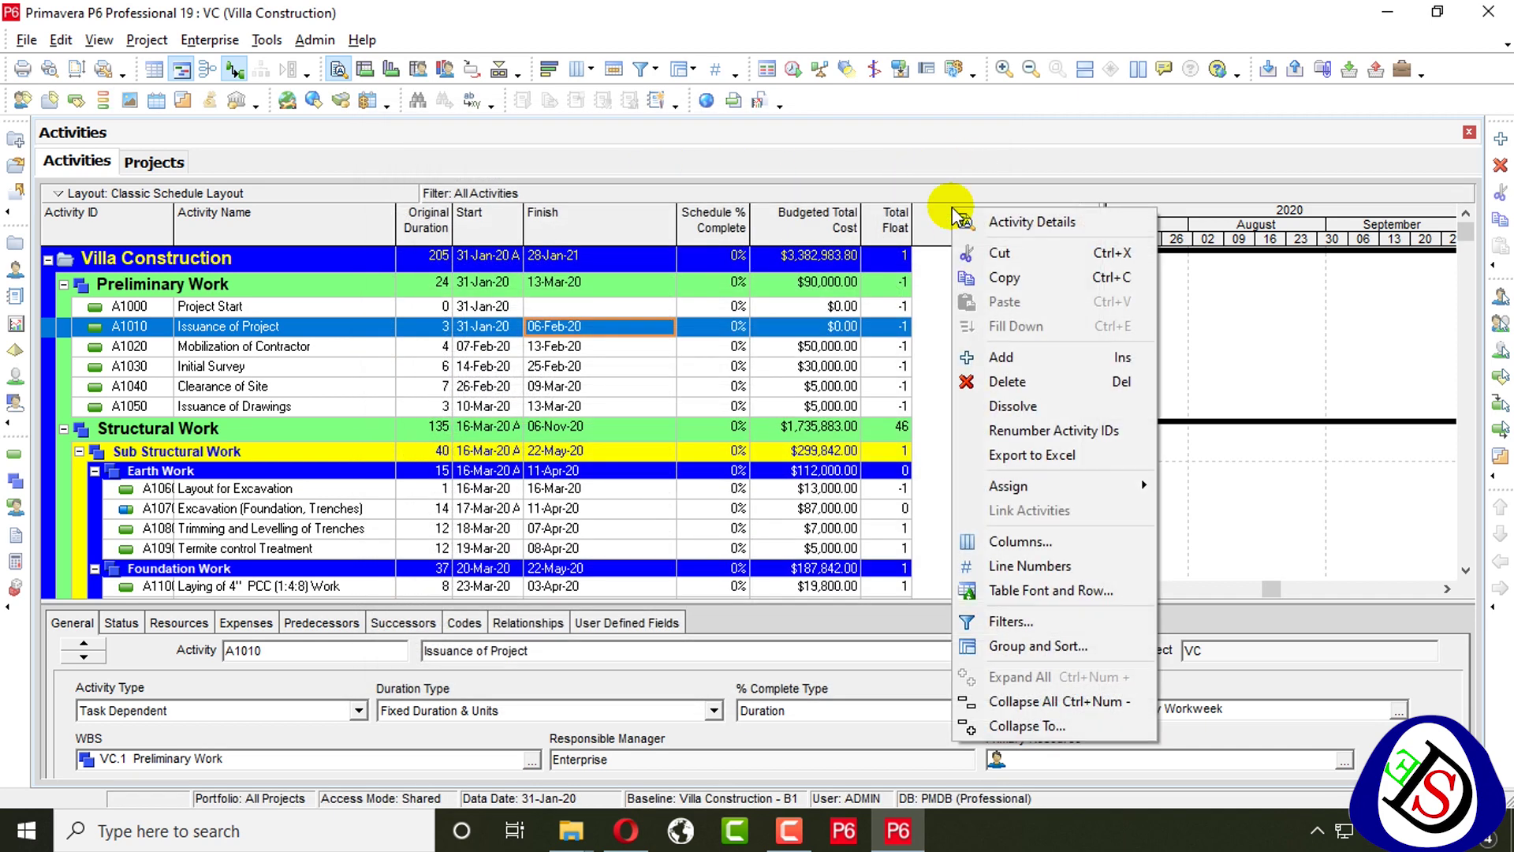
left_click(978, 545)
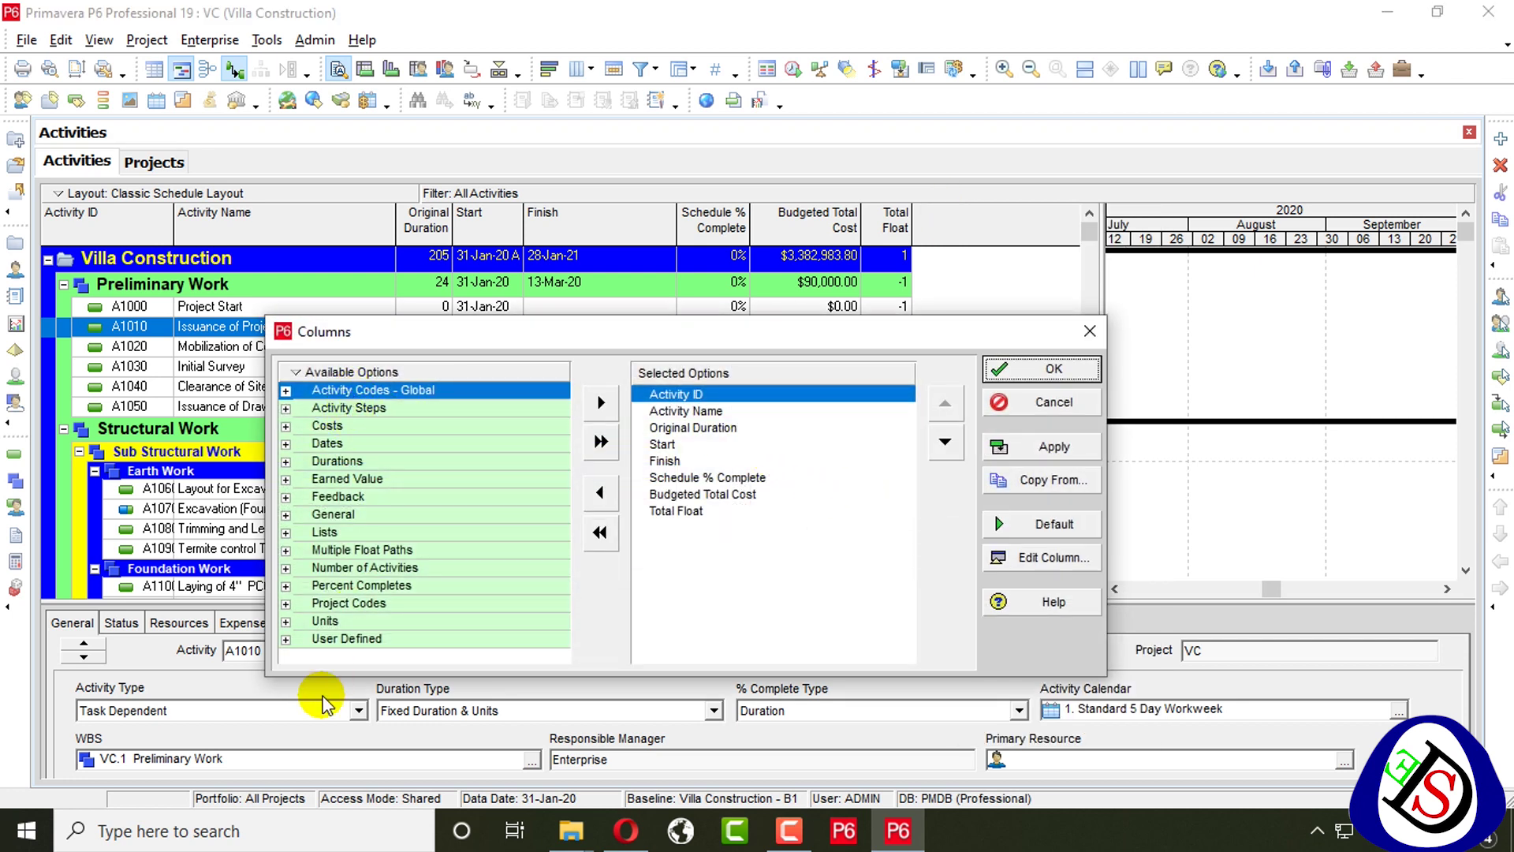
left_click(287, 638)
scroll(424, 482, "down", 4)
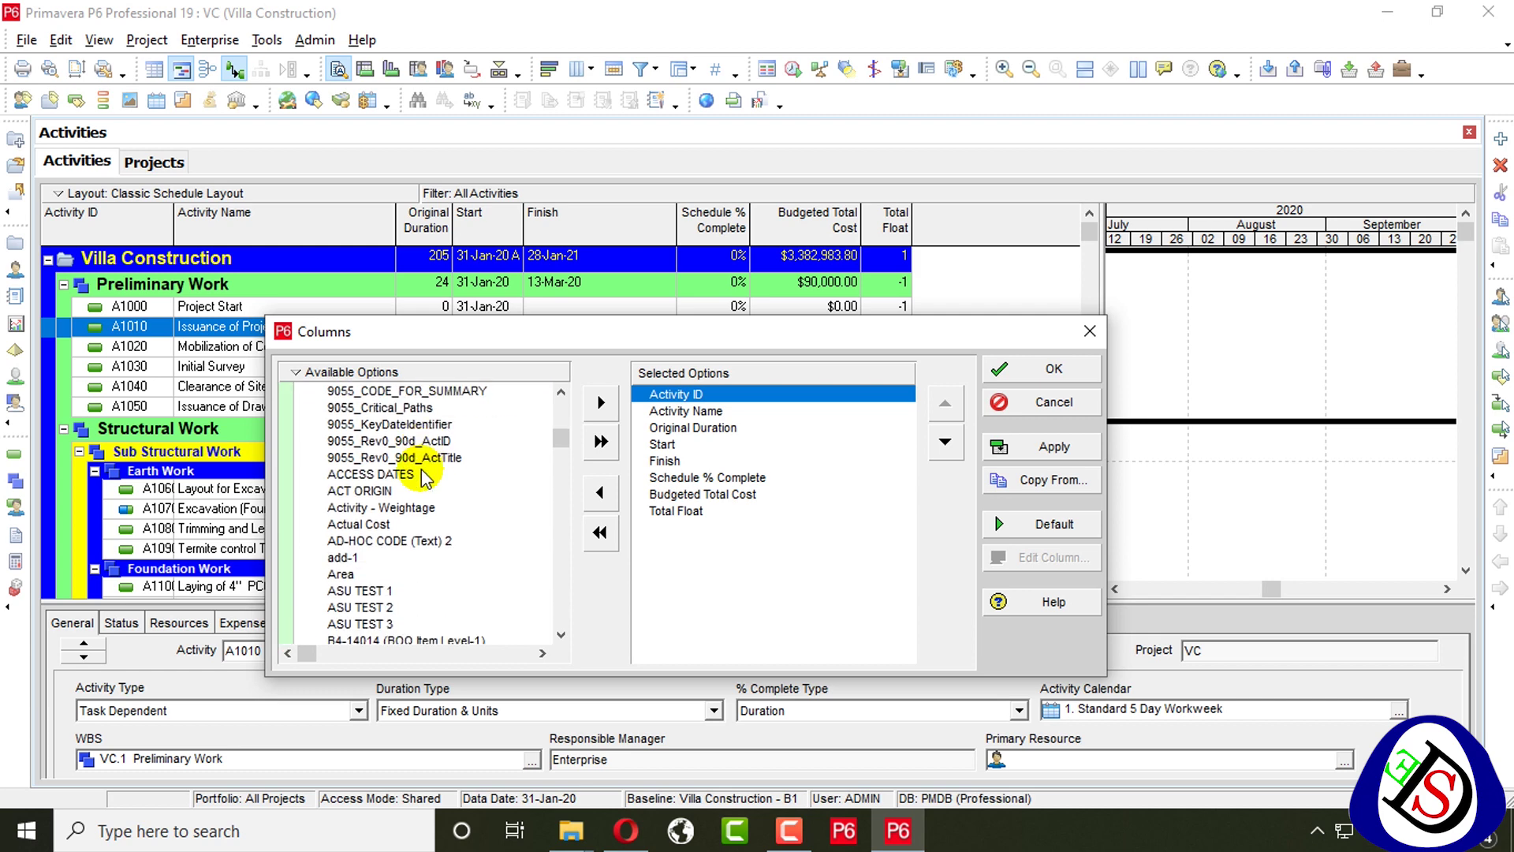
scroll(424, 474, "down", 1)
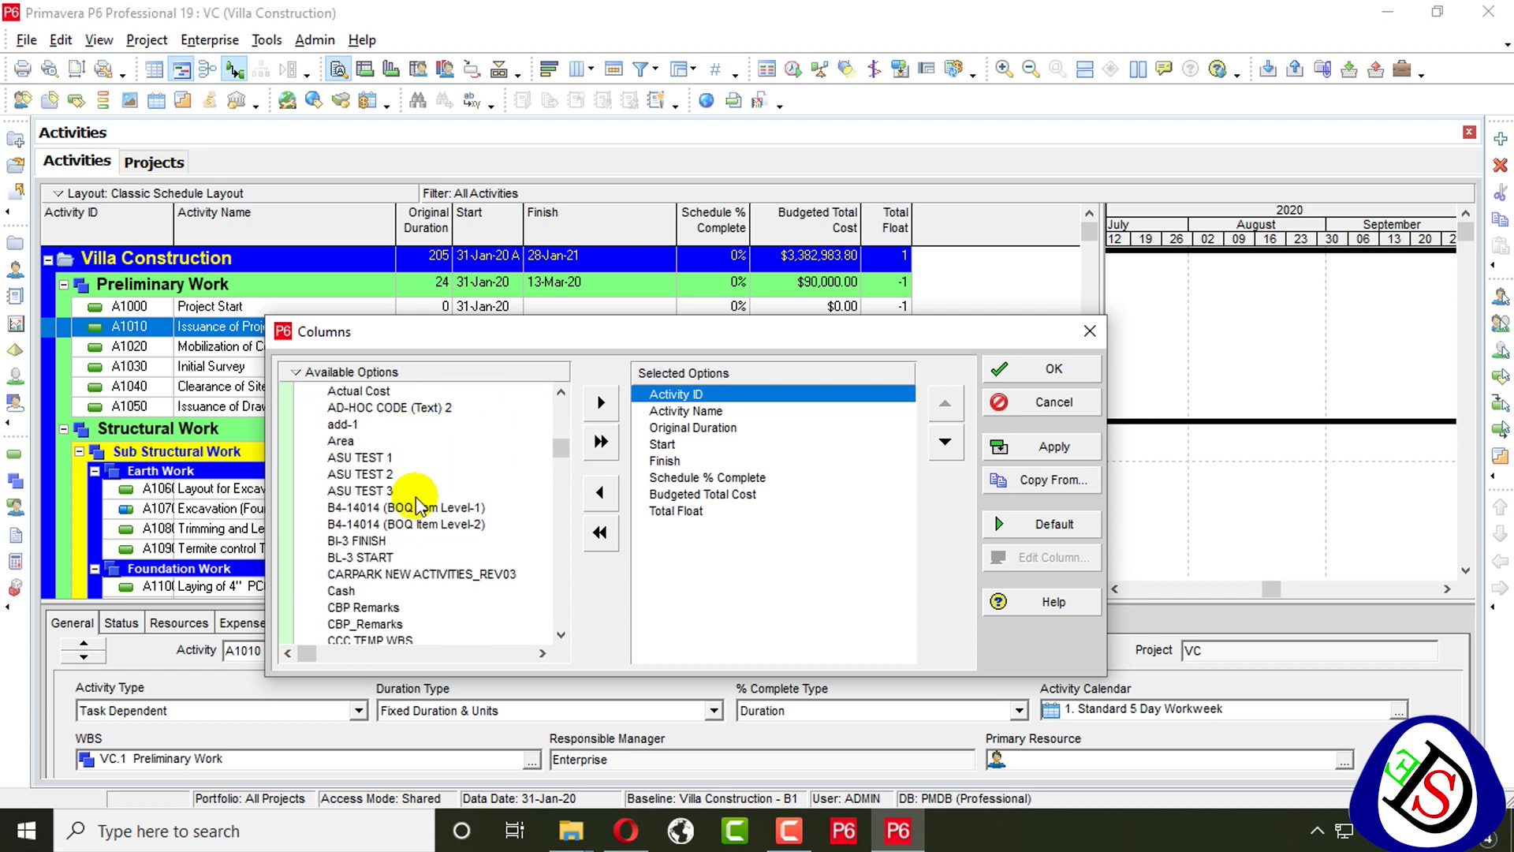
left_click(407, 540)
left_click(602, 402)
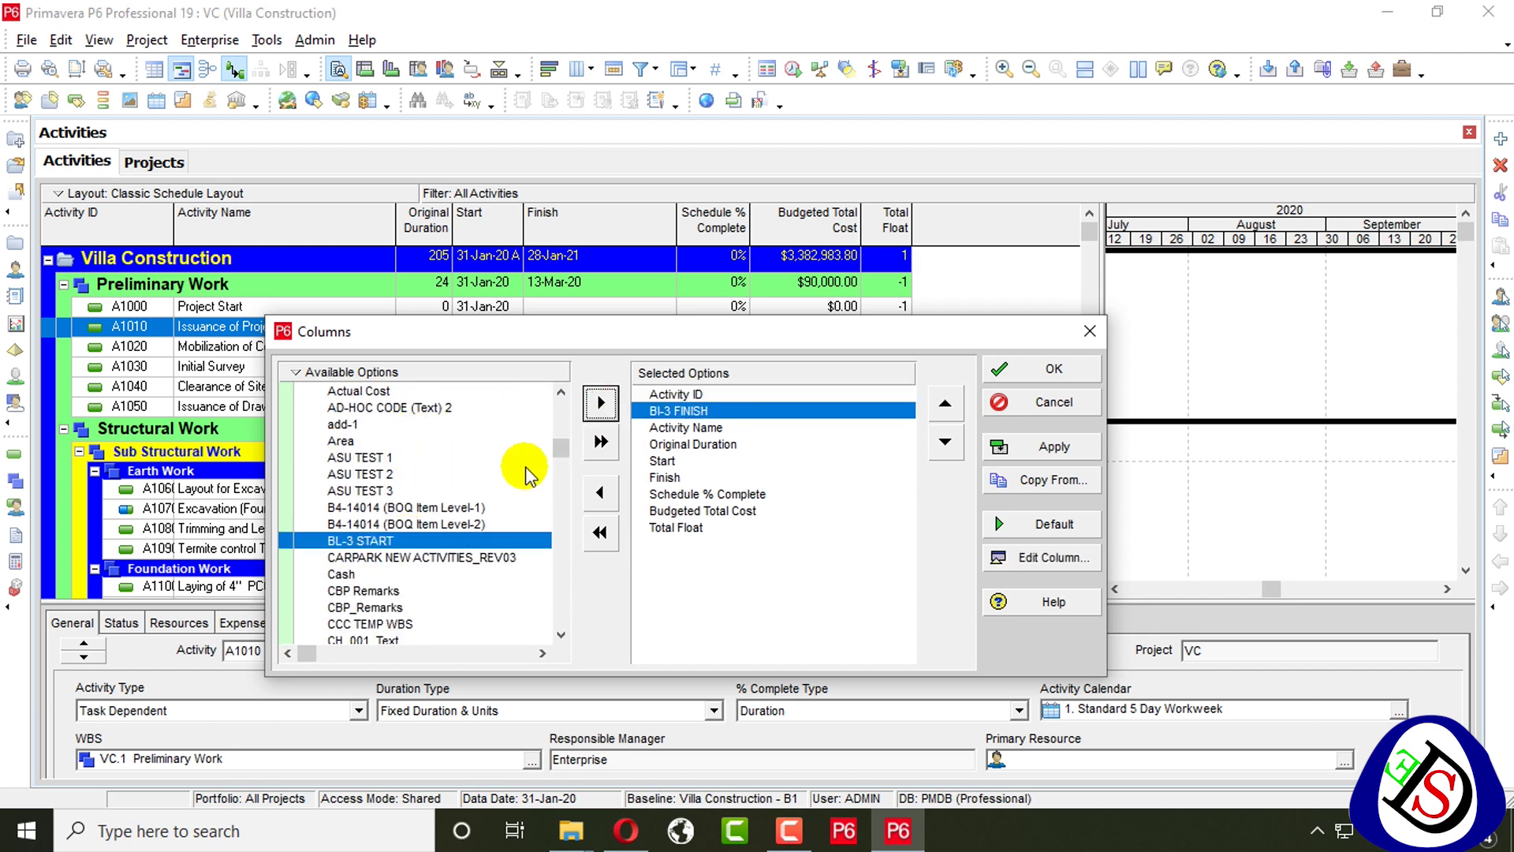
left_click(588, 404)
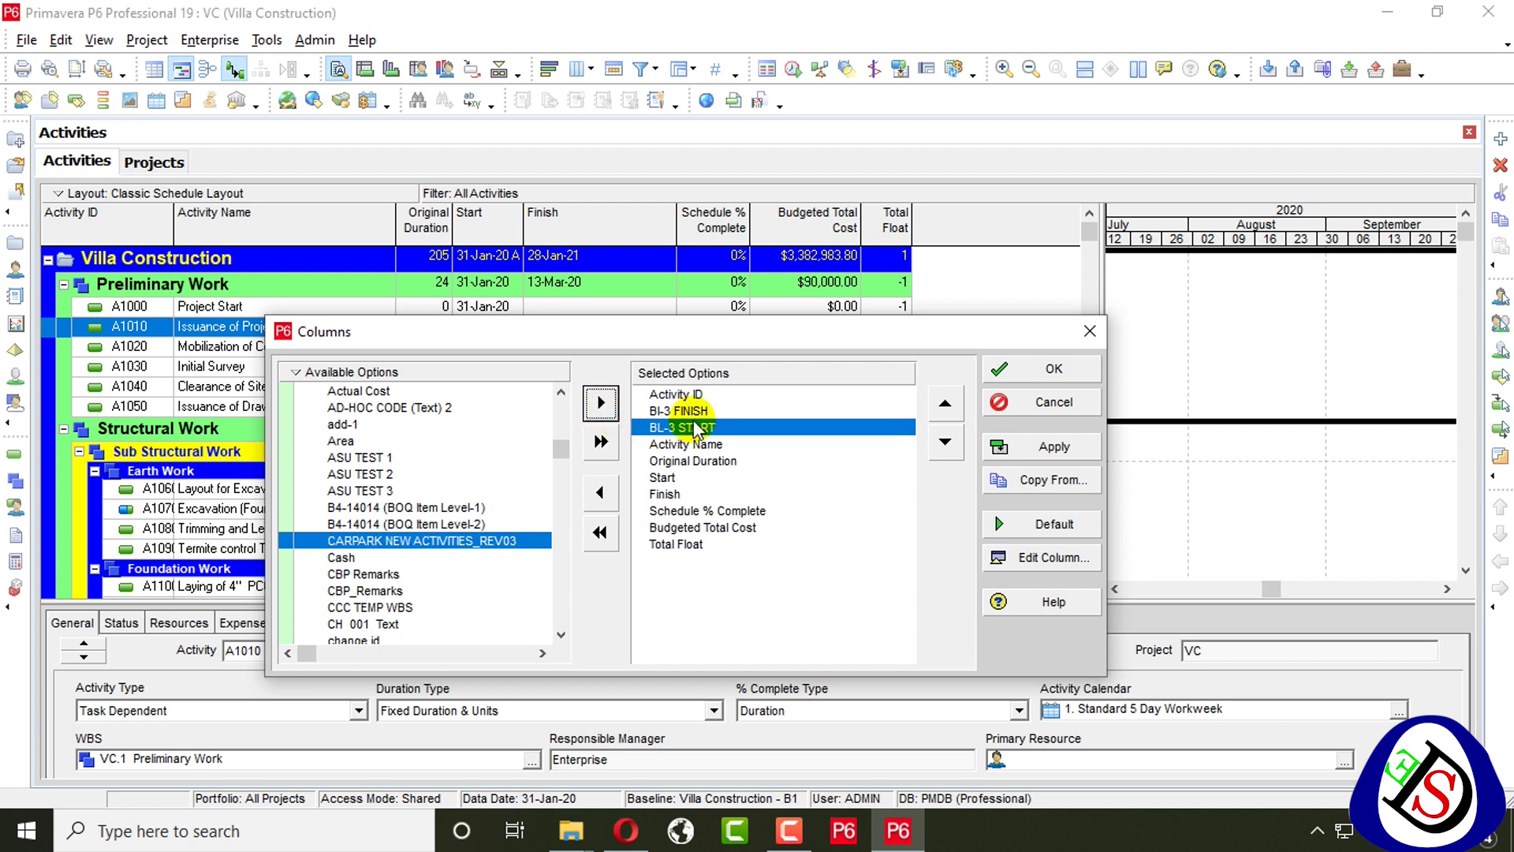
Find the user defined field Critical Activity and add it to the selected columns
left_click(387, 574)
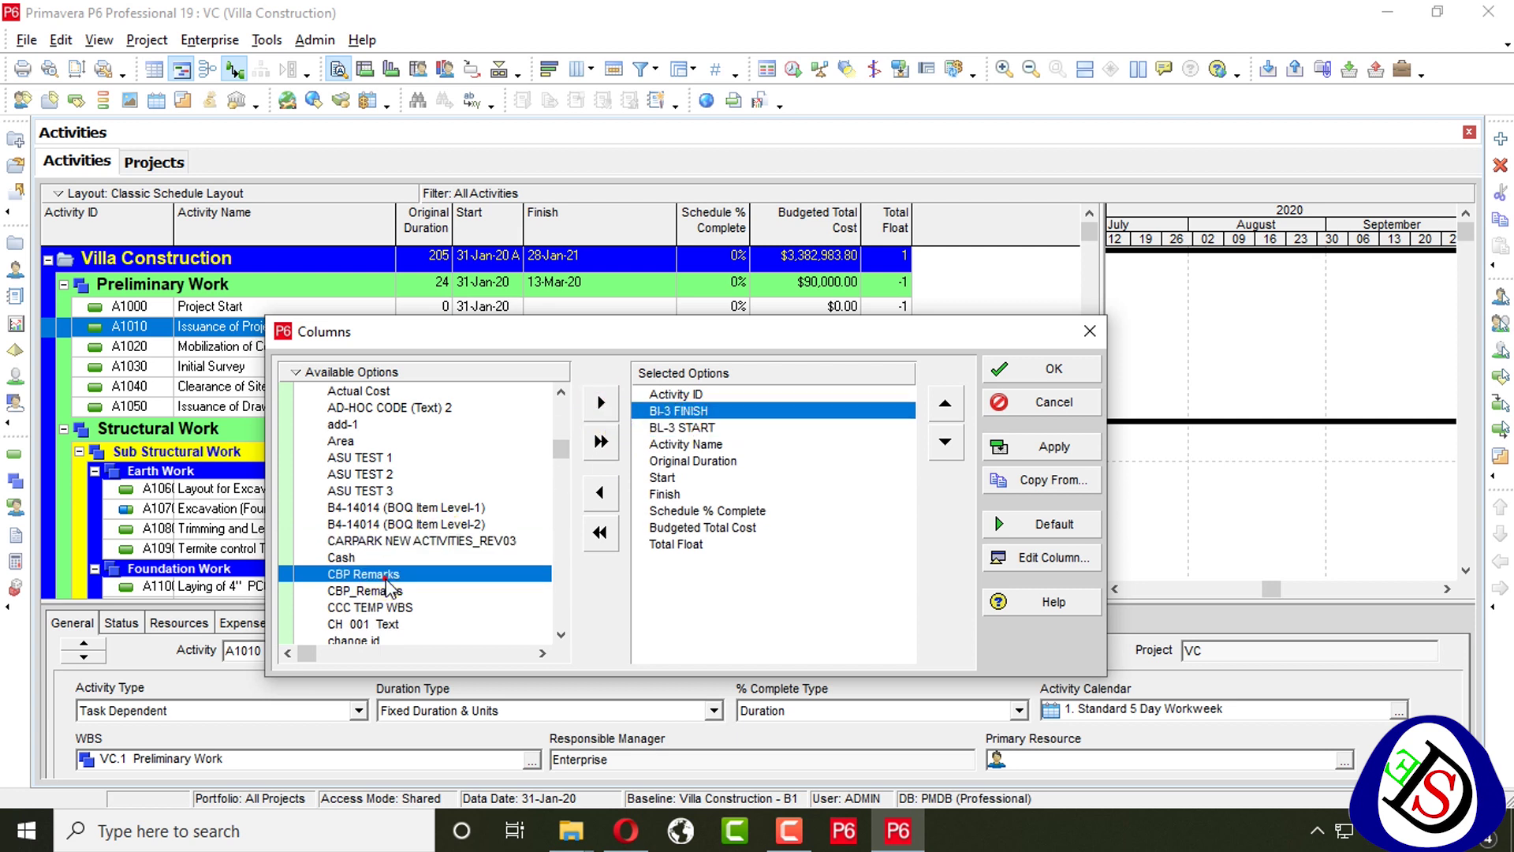
scroll(388, 588, "down", 2)
scroll(388, 588, "down", 3)
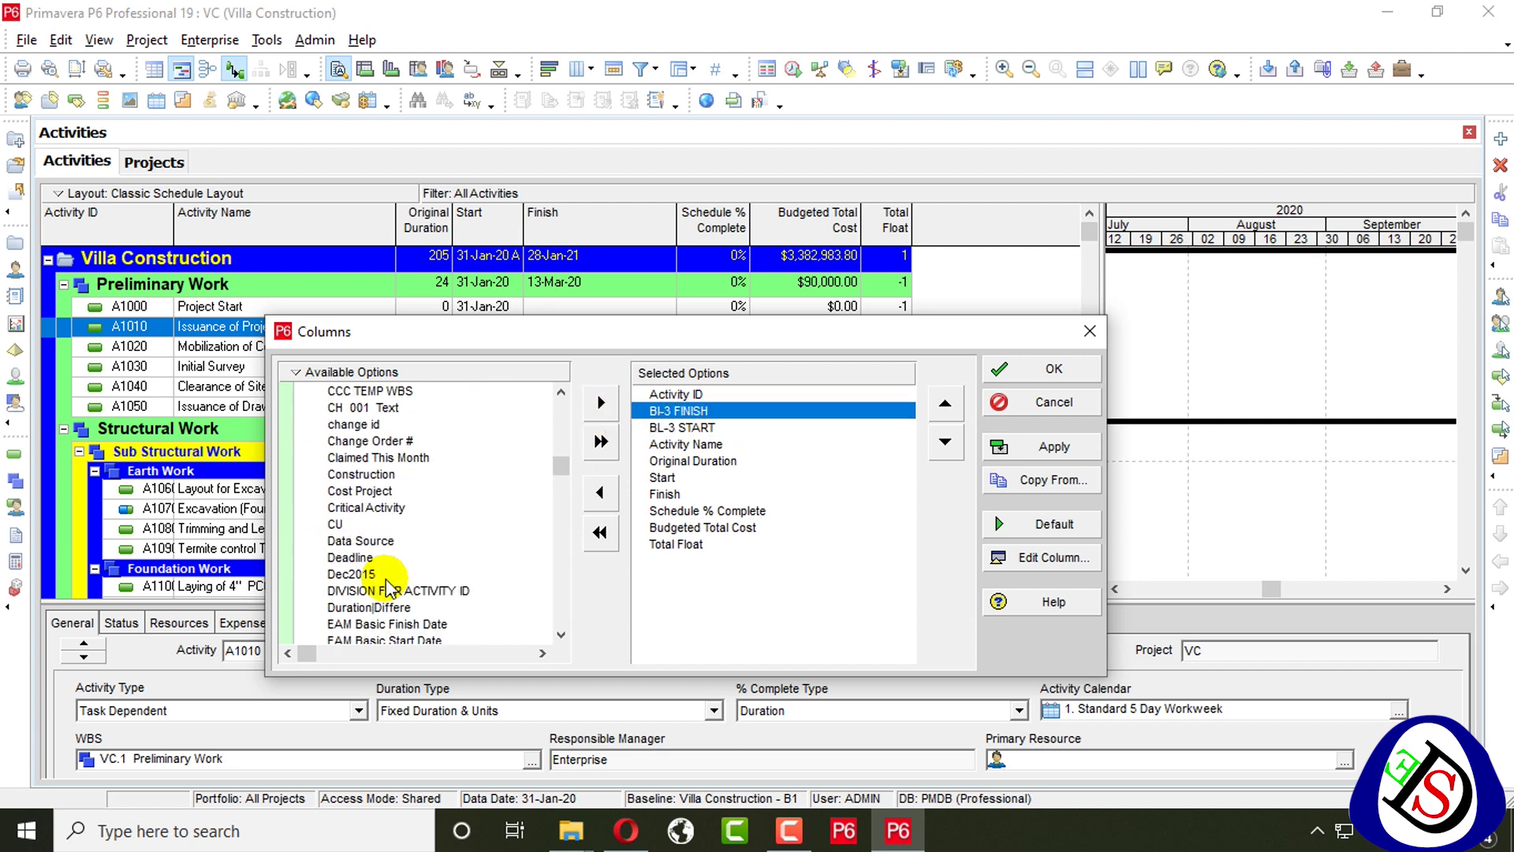
scroll(388, 587, "down", 3)
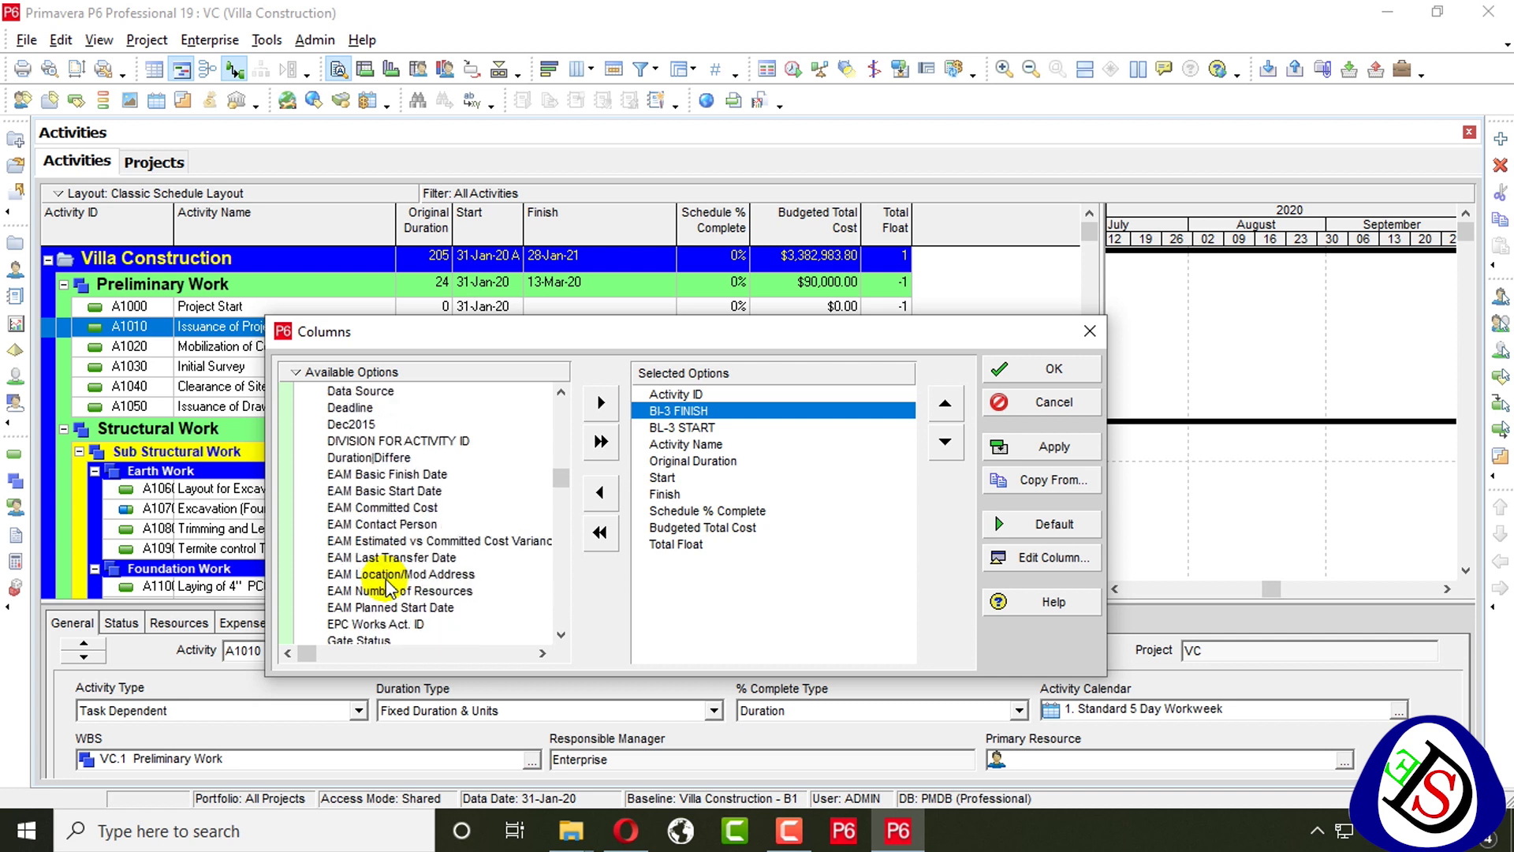
left_click(384, 493)
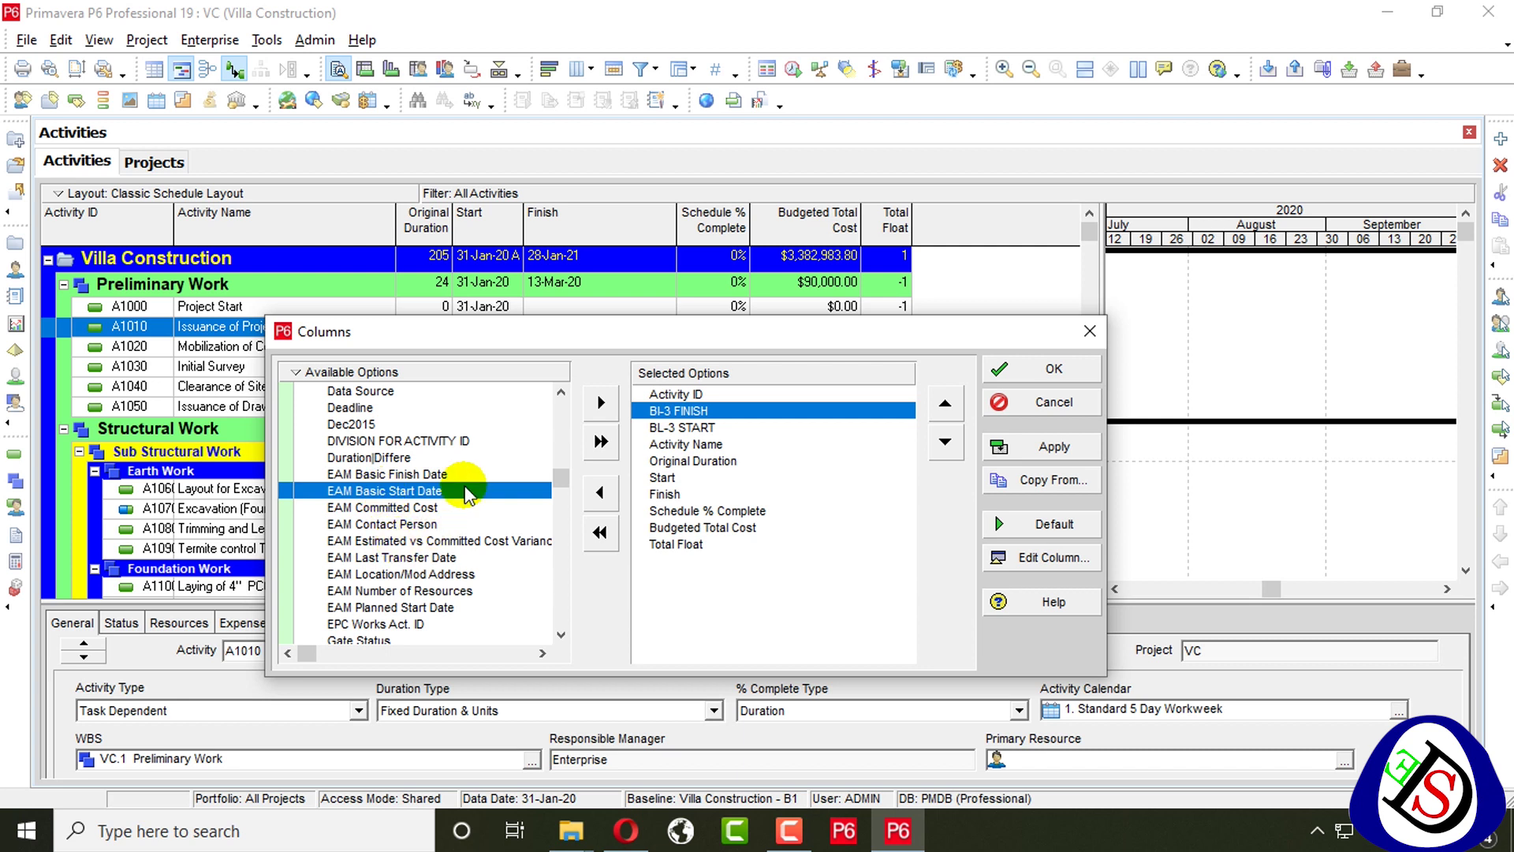
scroll(425, 473, "up", 5)
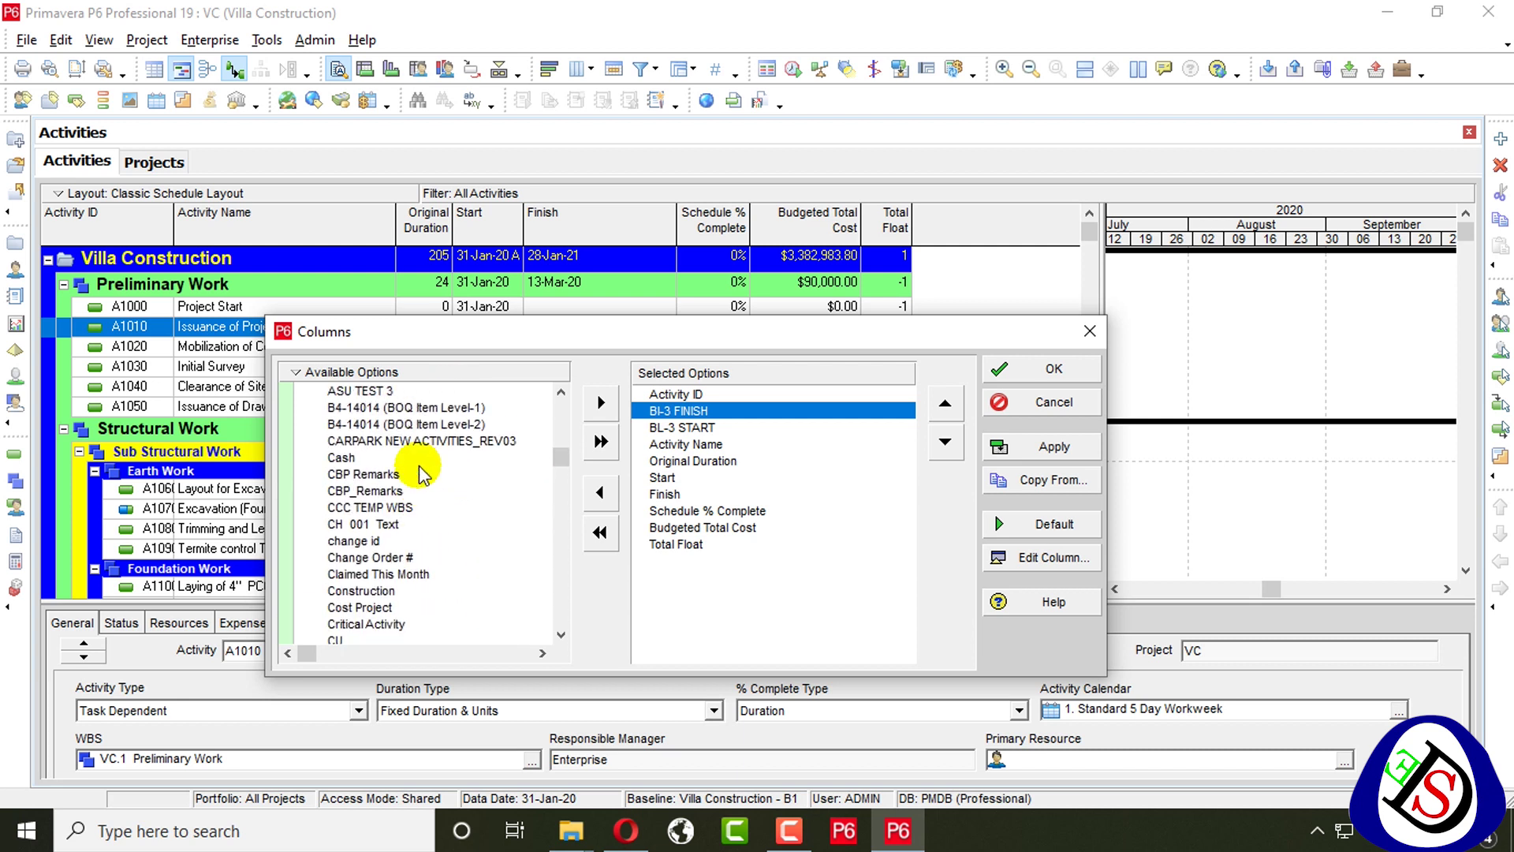
left_click(367, 624)
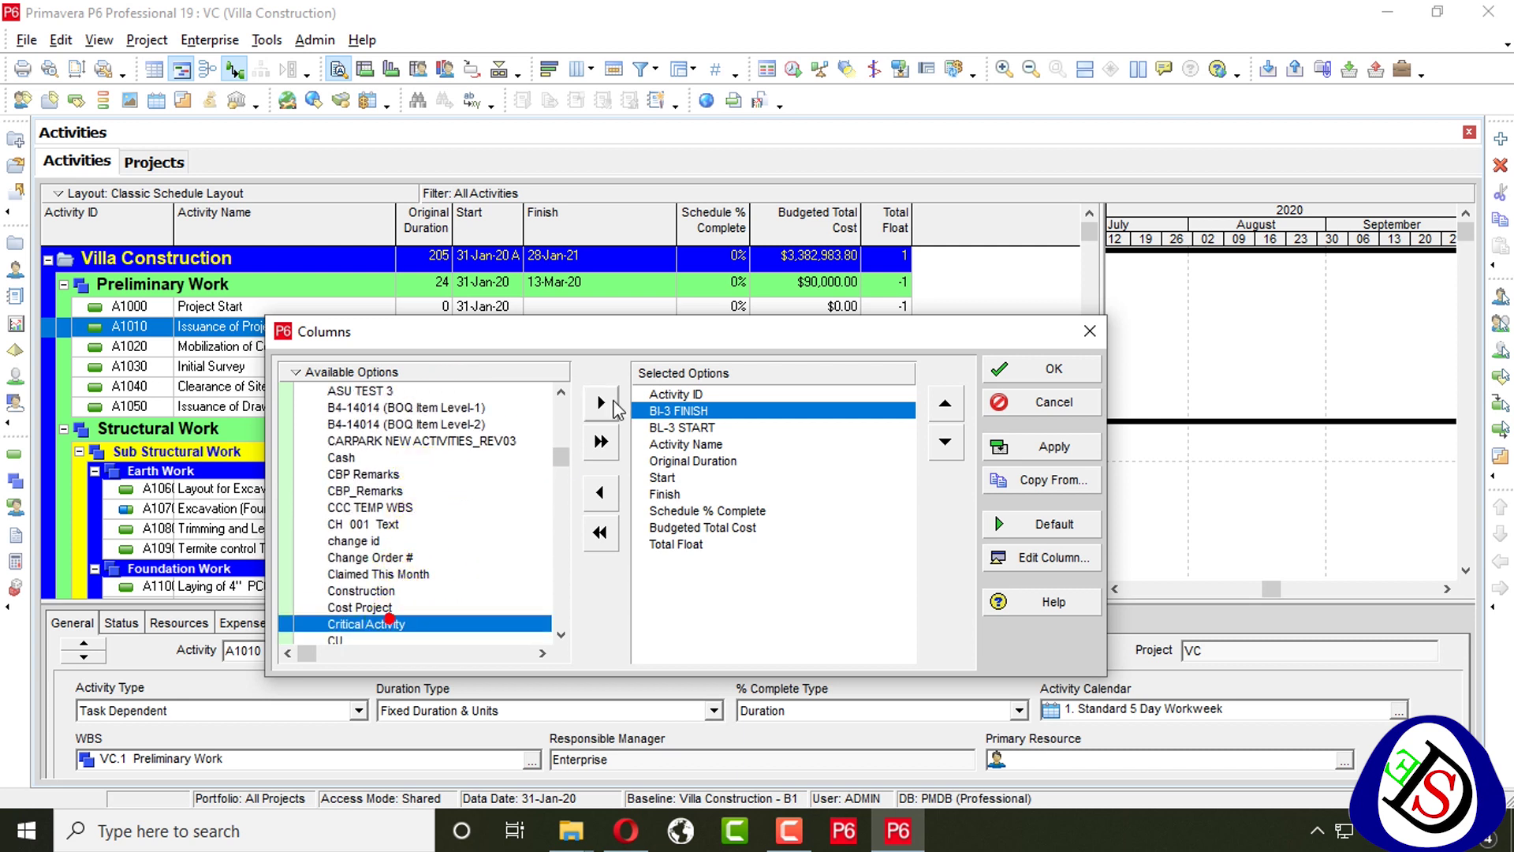
left_click(601, 402)
Move Bl-3 FINISH down to the end of the selected columns, after Total Float
left_click(750, 411)
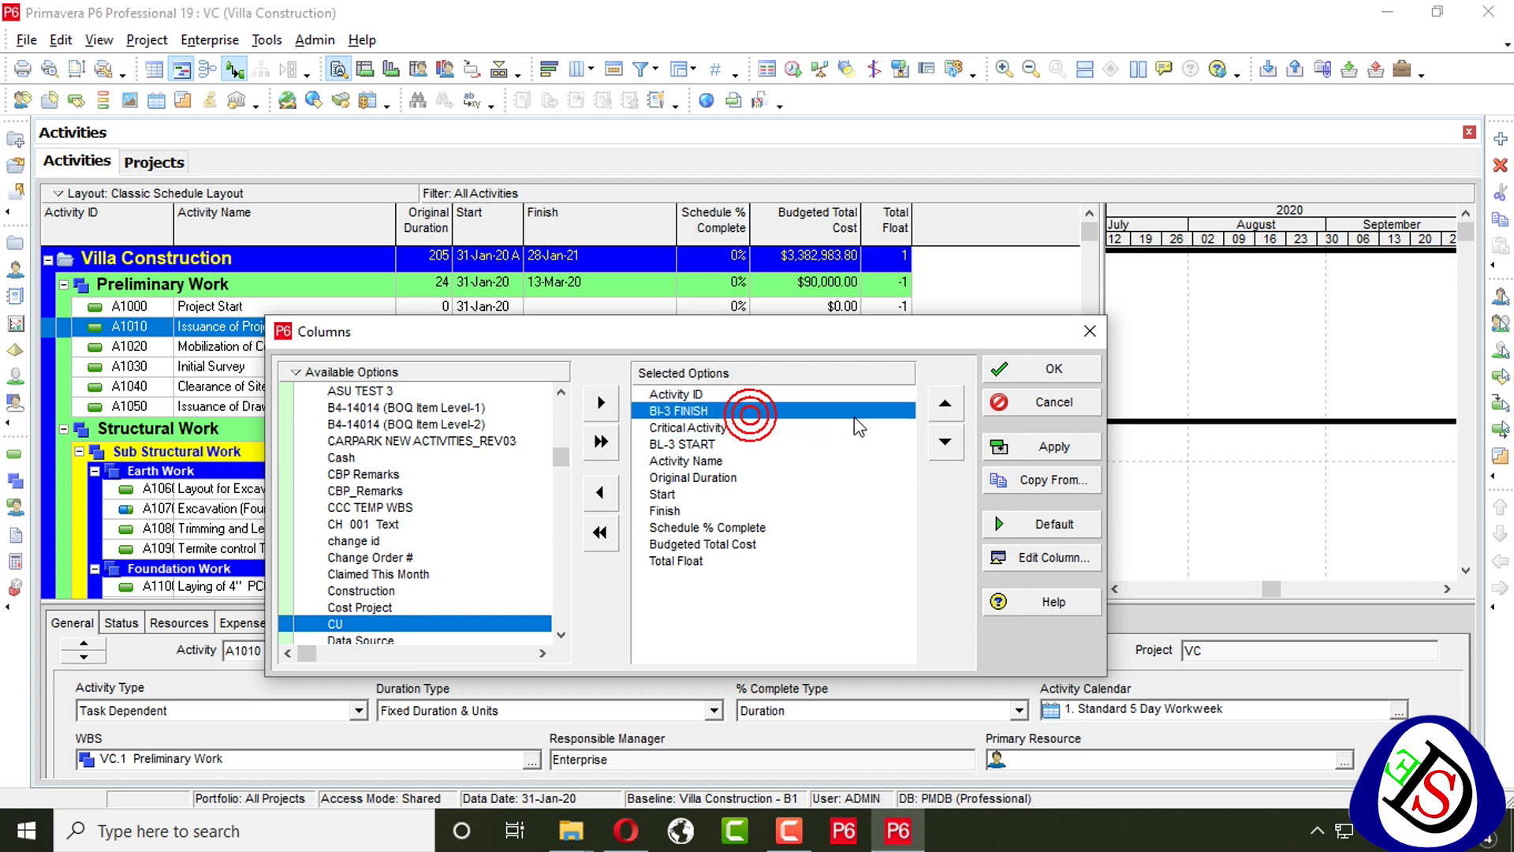
left_click(947, 444)
left_click(947, 443)
left_click(946, 443)
left_click(946, 443)
left_click(946, 443)
left_click(946, 443)
left_click(946, 443)
left_click(946, 443)
left_click(947, 443)
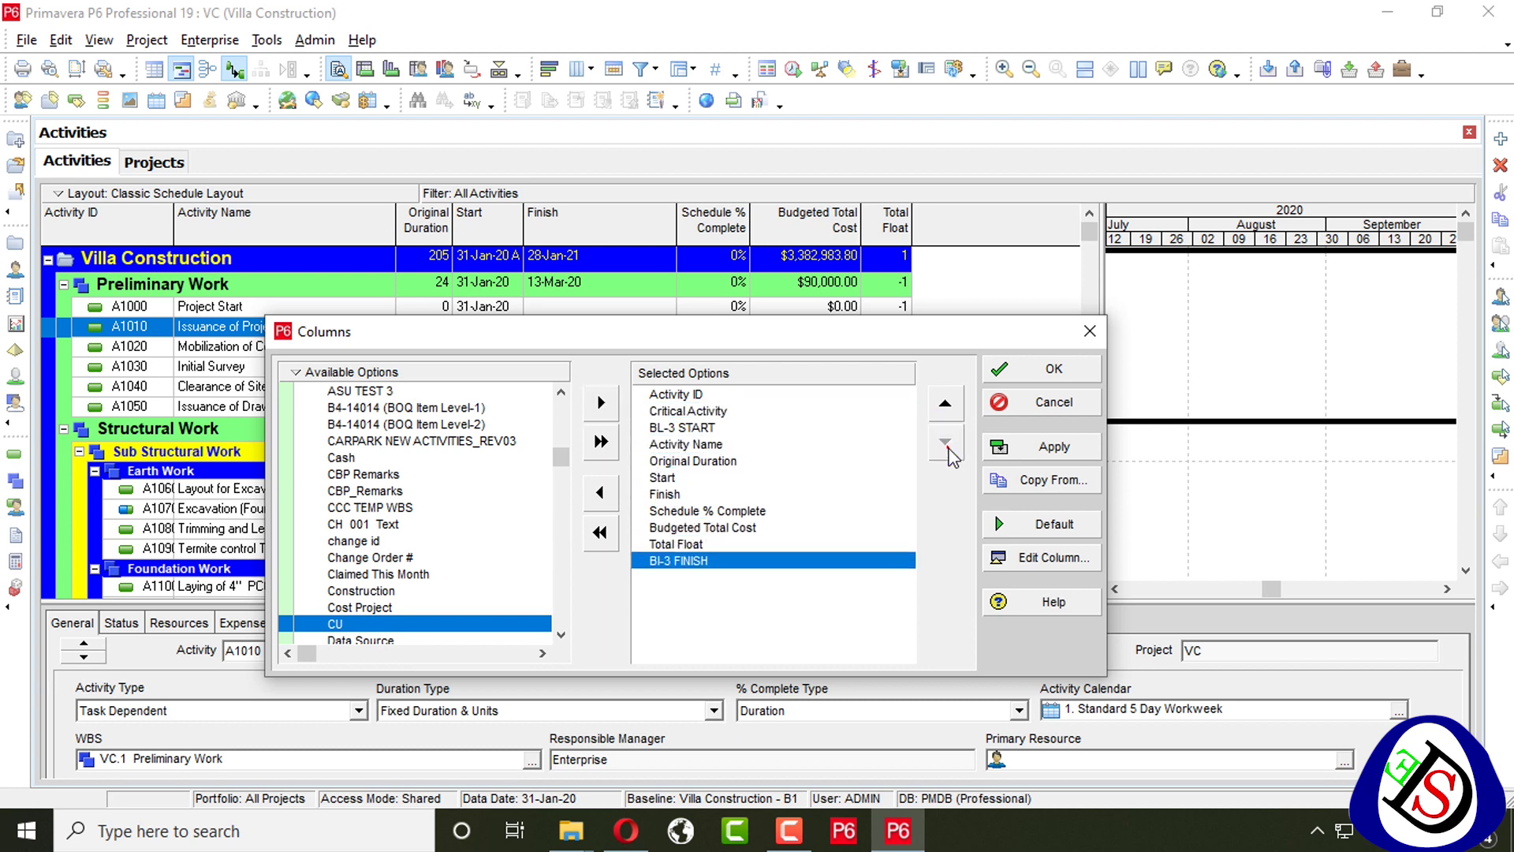
Move Critical Activity down to the end of the selected columns, after Bl-3 FINISH
left_click(720, 413)
left_click(955, 447)
left_click(956, 448)
left_click(956, 447)
left_click(956, 447)
left_click(956, 448)
left_click(956, 447)
left_click(955, 447)
left_click(946, 443)
left_click(946, 443)
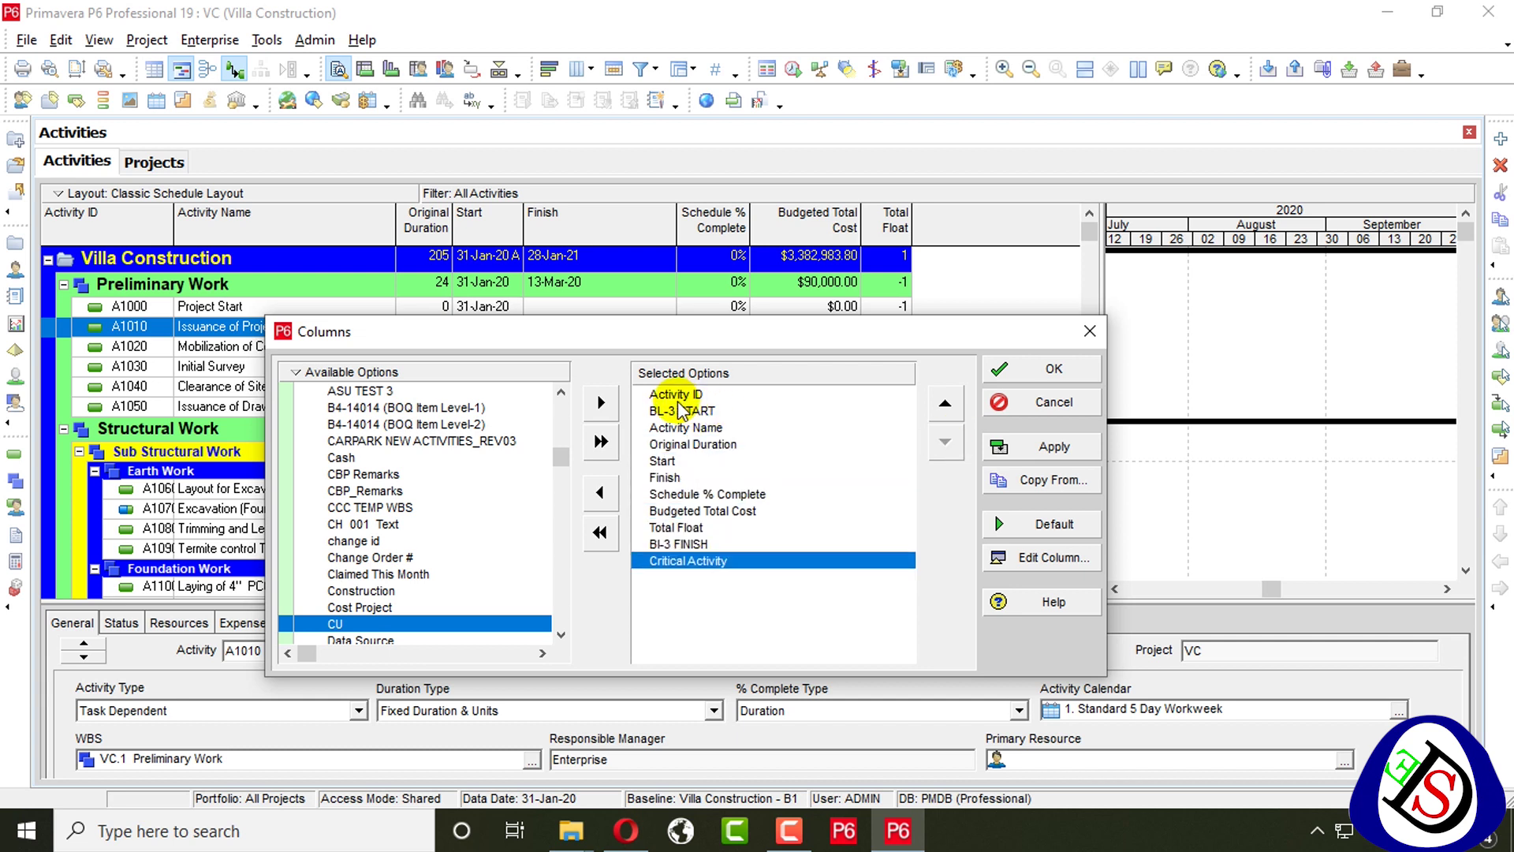
Place BL-3 START between Total Float and Bl-3 FINISH in the selected columns and accept the column setup
left_click(690, 394)
left_click(748, 413)
left_click(946, 443)
left_click(947, 443)
left_click(946, 444)
left_click(947, 443)
left_click(946, 443)
left_click(947, 443)
left_click(947, 443)
left_click(946, 443)
left_click(945, 404)
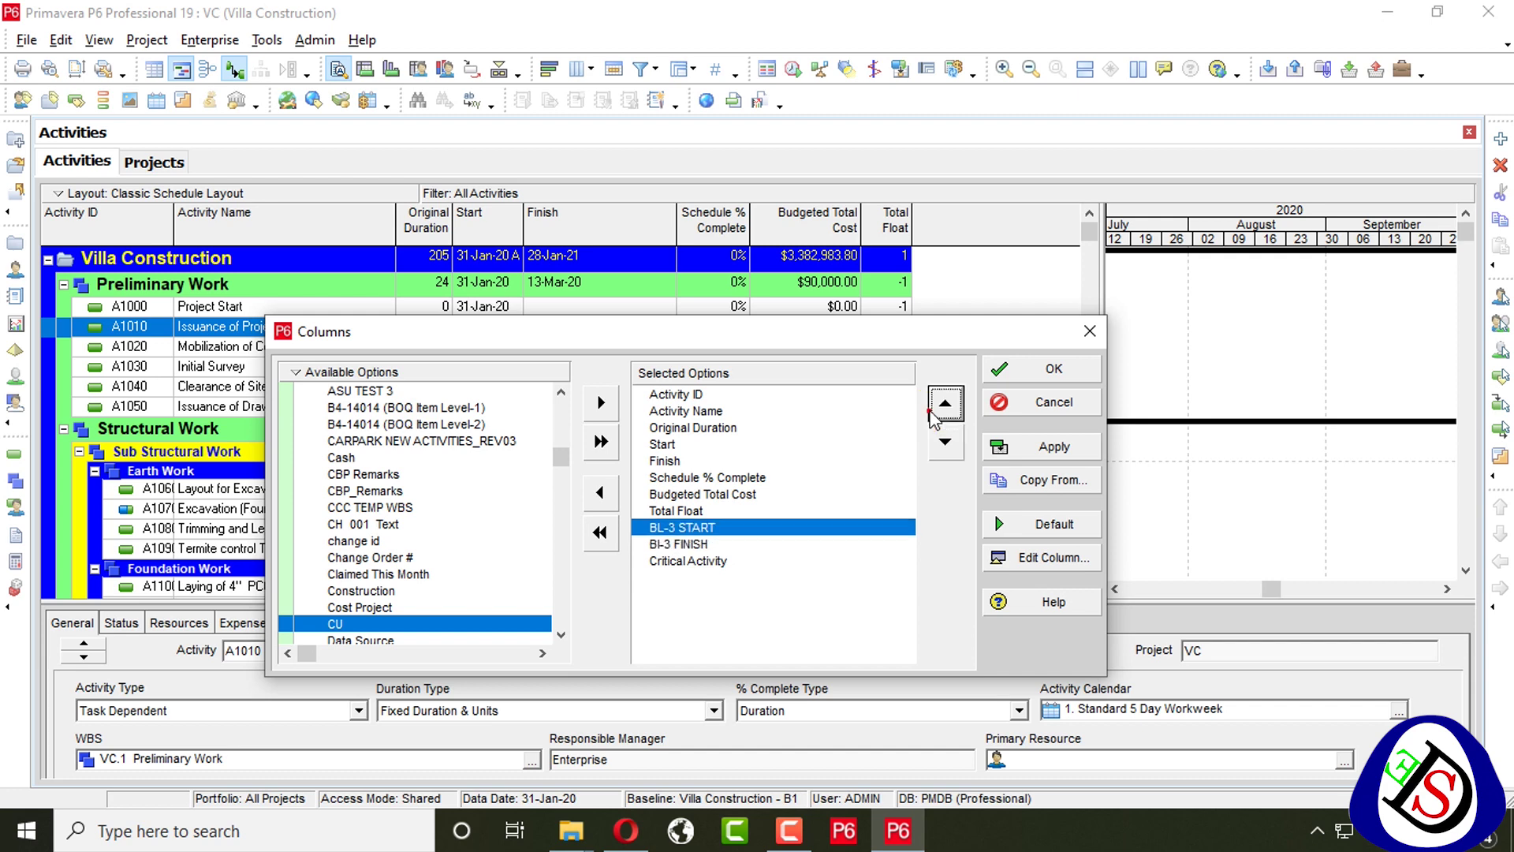
left_click(1039, 366)
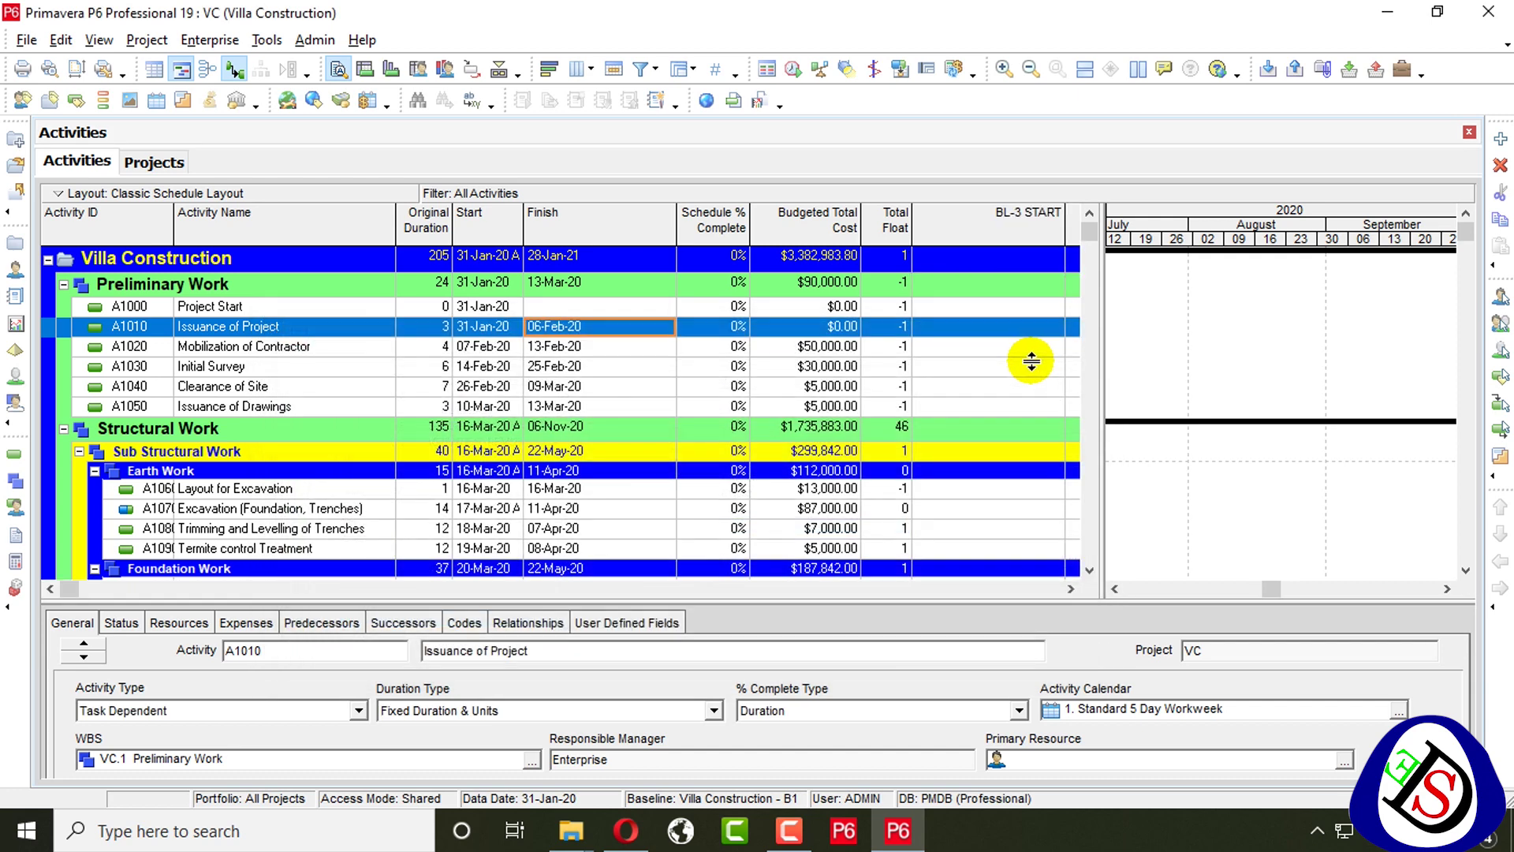
Widen the activity table and Critical Activity column, and narrow the Bl-3 FINISH and BL-3 START columns to fit their titles
left_click_drag(1105, 271, 1353, 270)
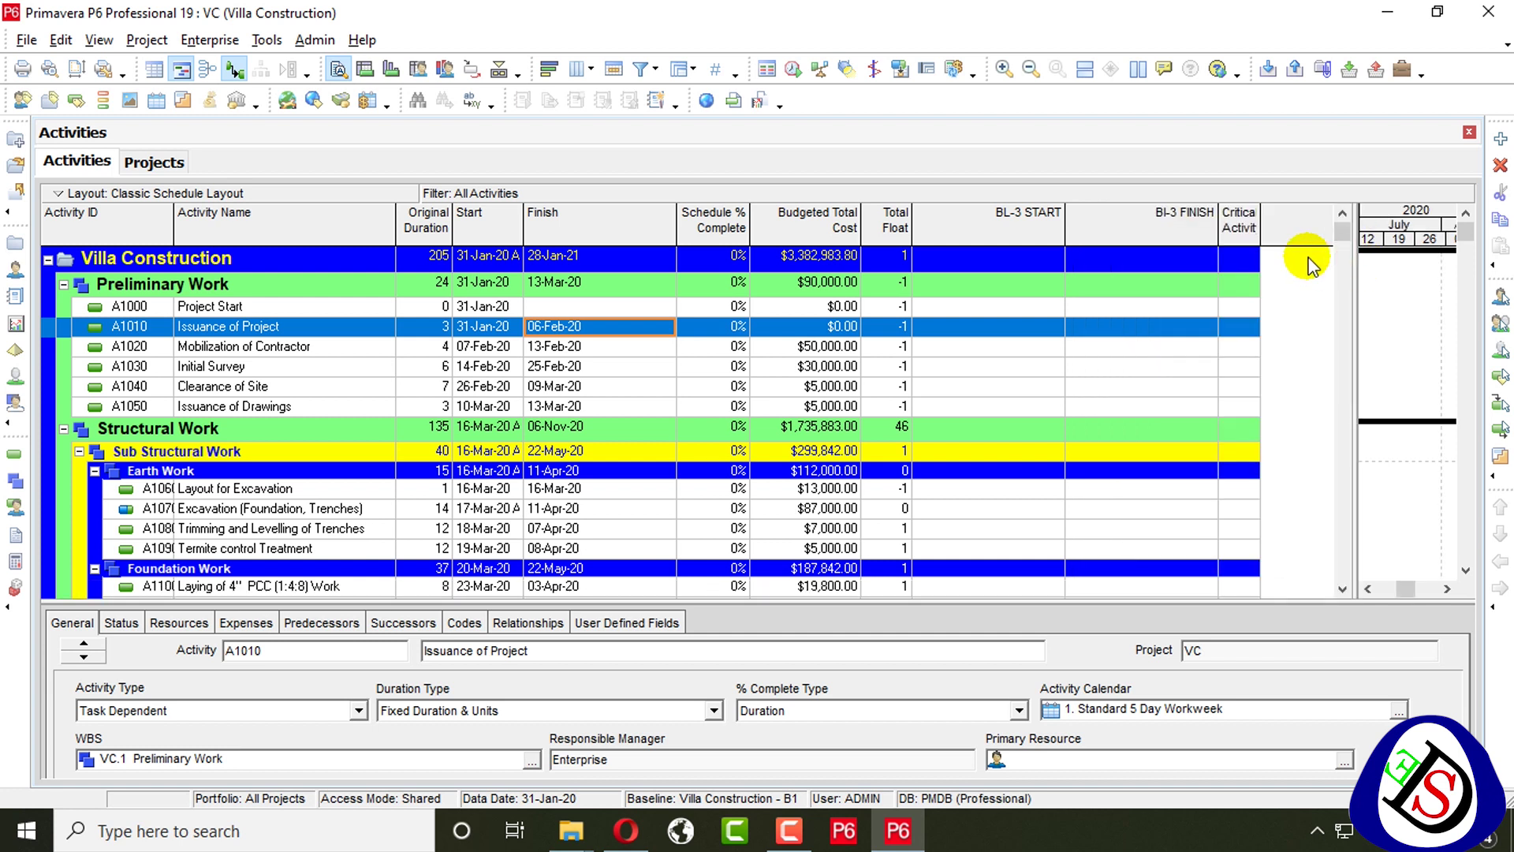
left_click_drag(1262, 219, 1333, 218)
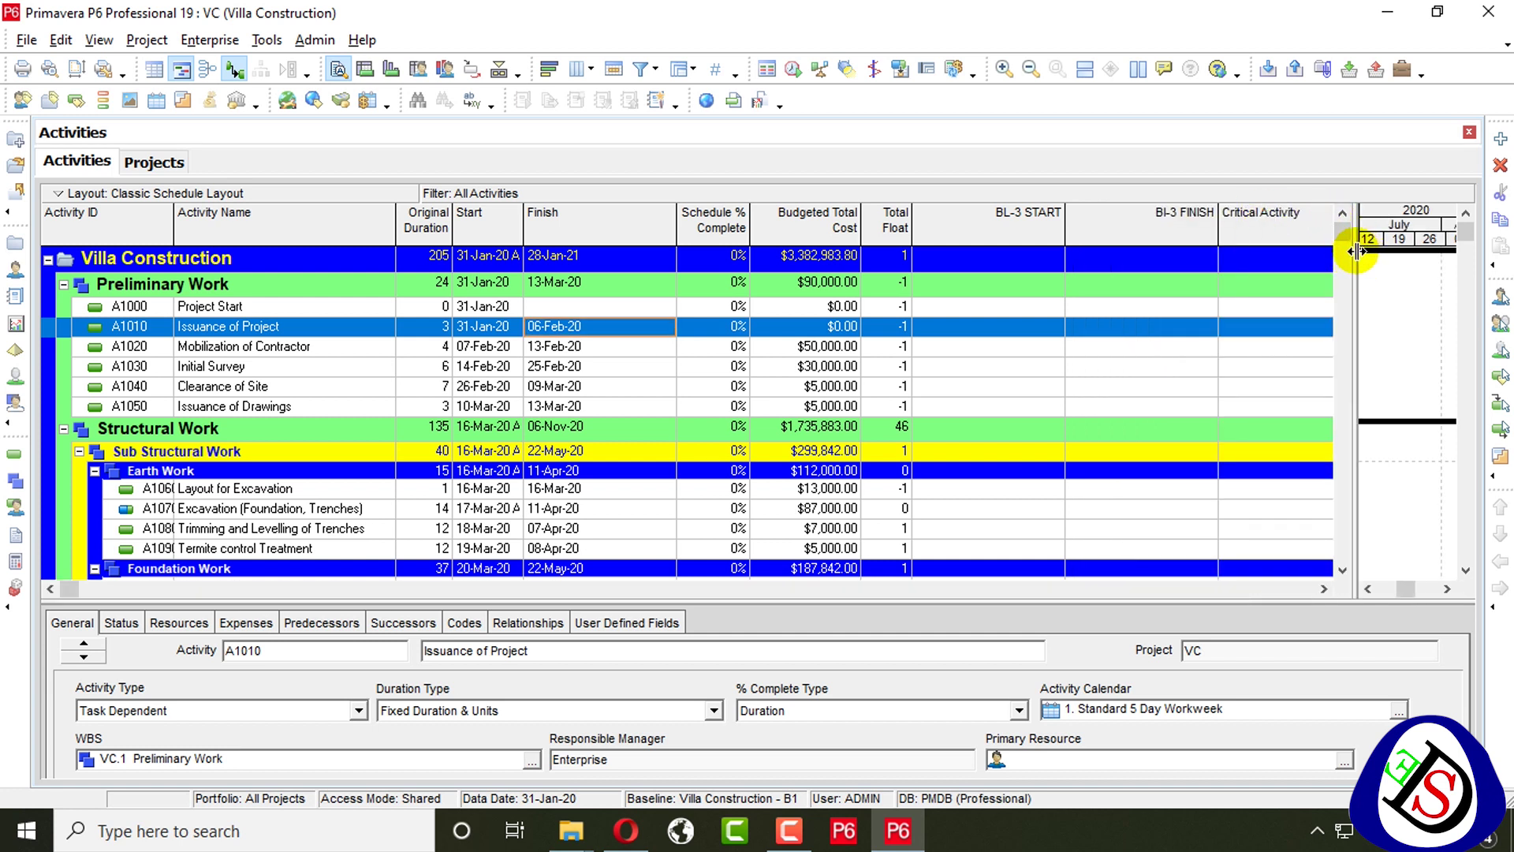
left_click_drag(1355, 250, 1396, 251)
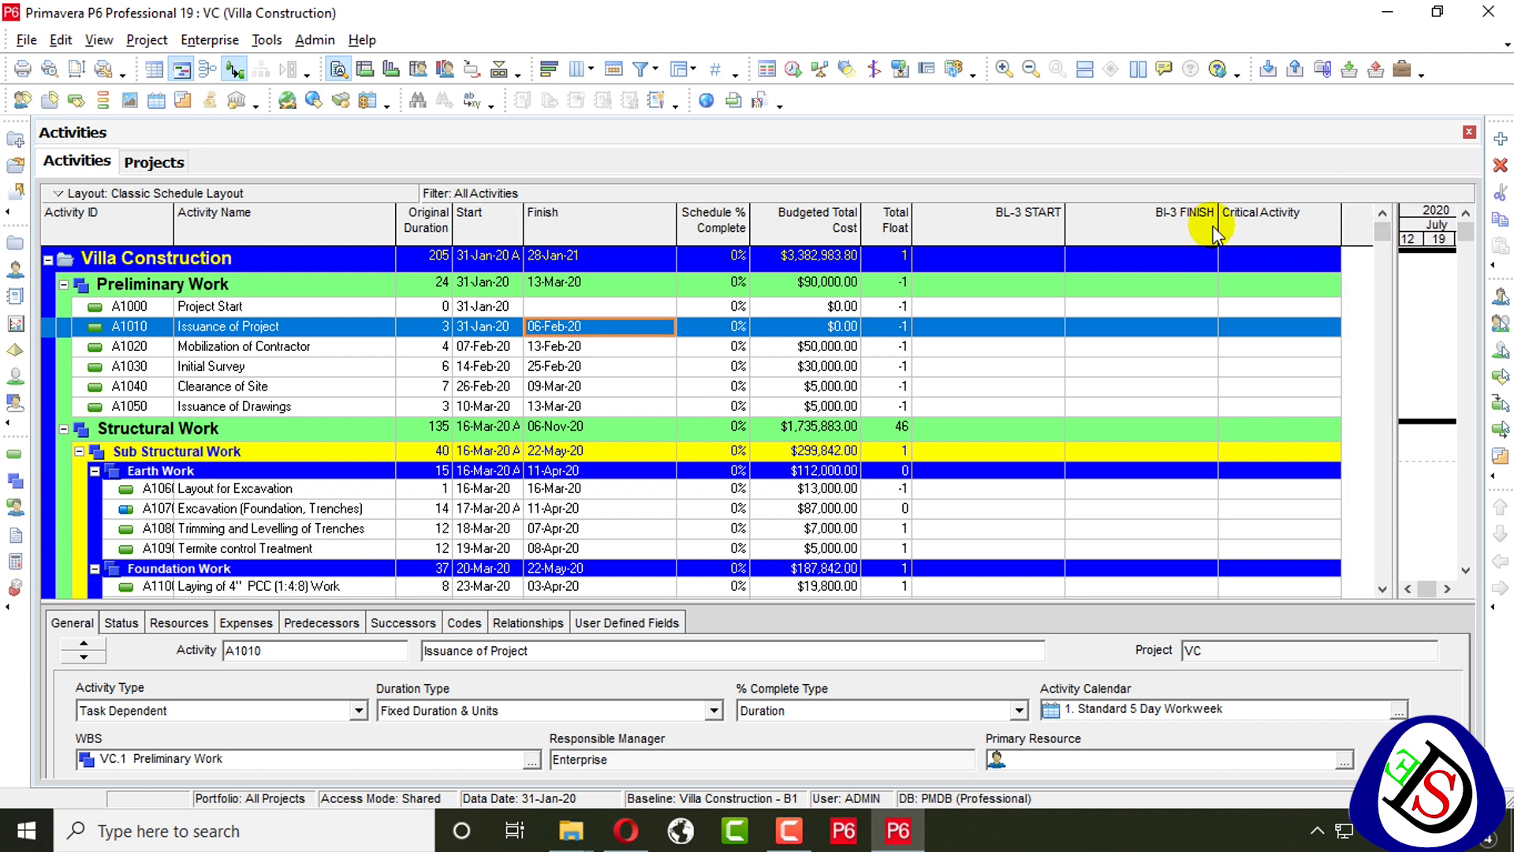
left_click_drag(1219, 220, 1166, 223)
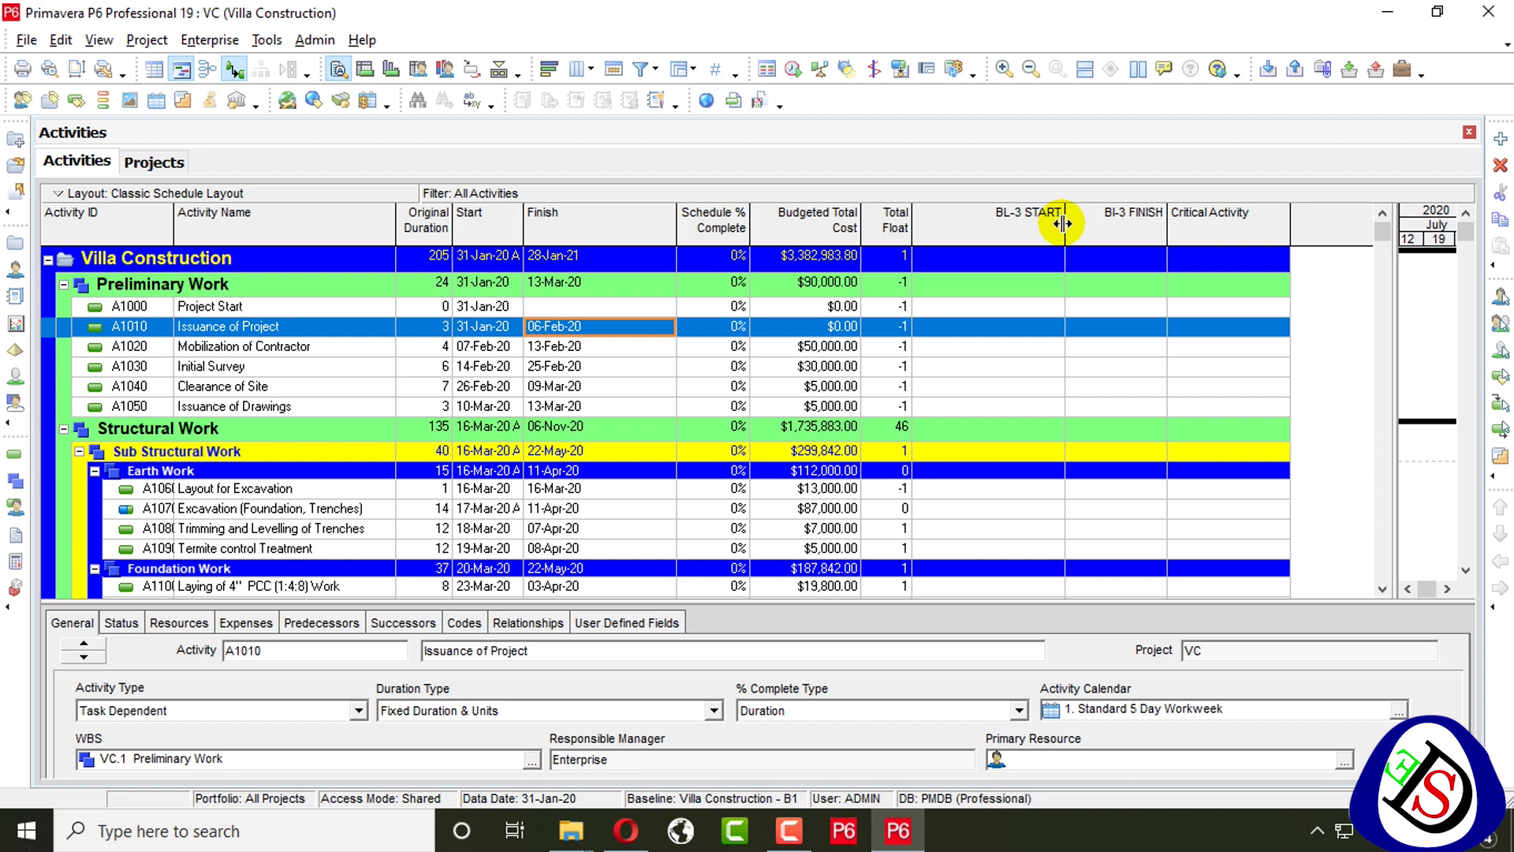
left_click_drag(1063, 224, 1013, 234)
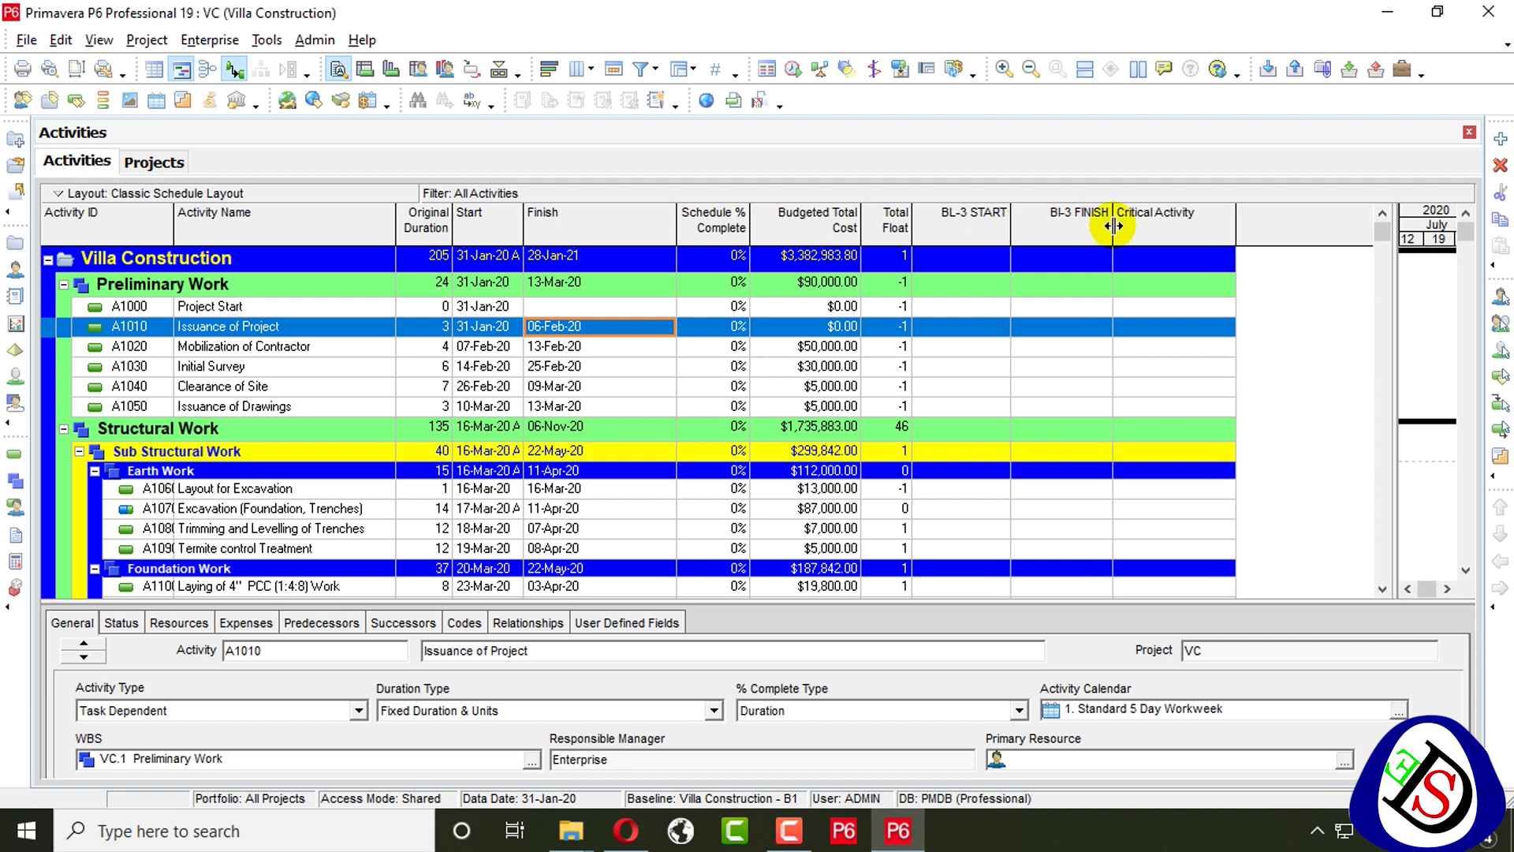
left_click_drag(1113, 227, 1117, 227)
left_click_drag(1240, 224, 1243, 223)
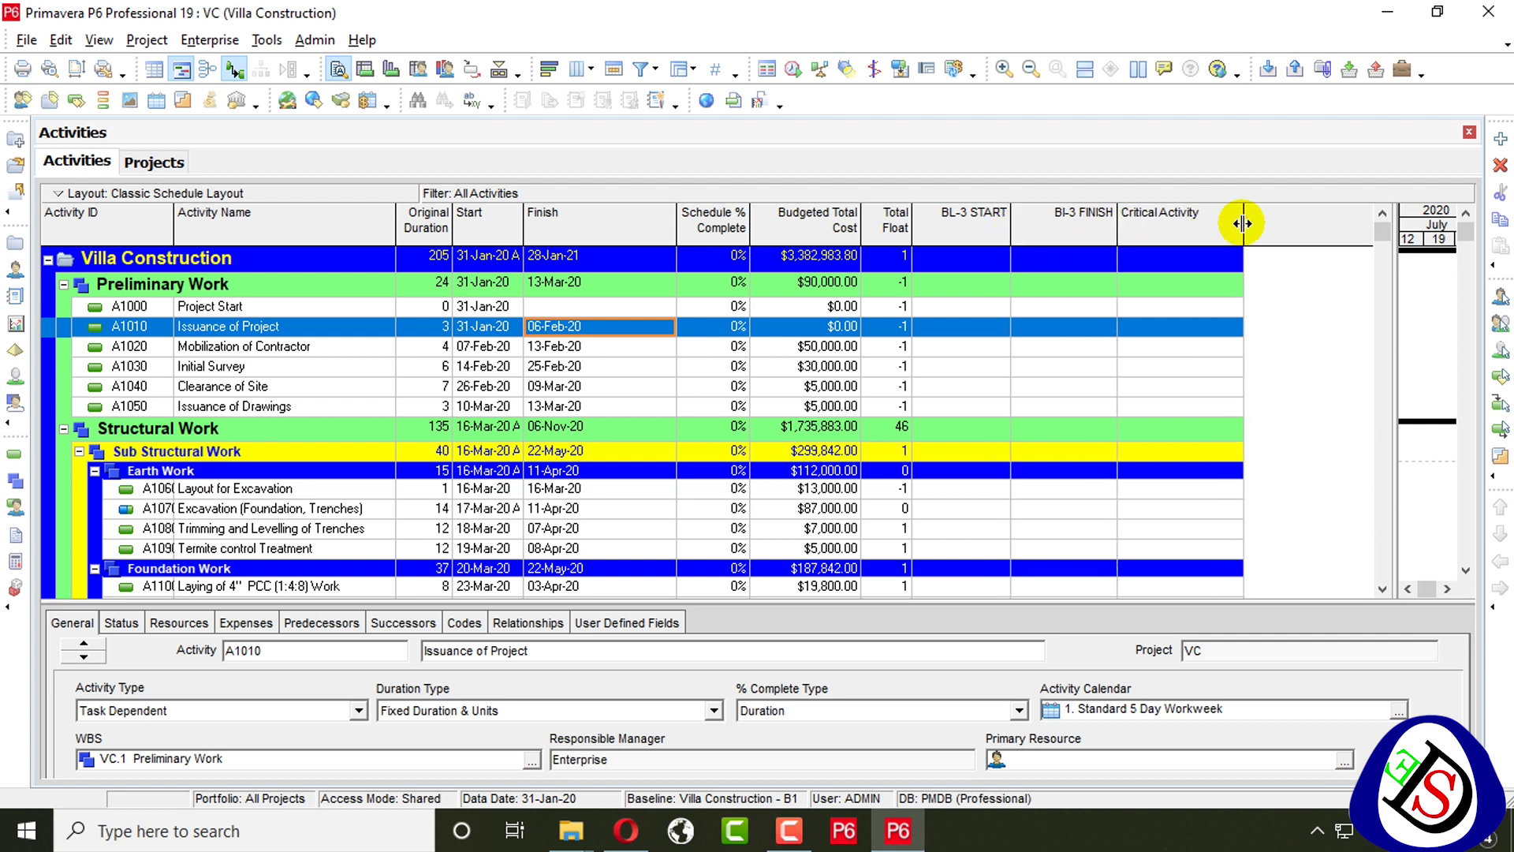
left_click(265, 43)
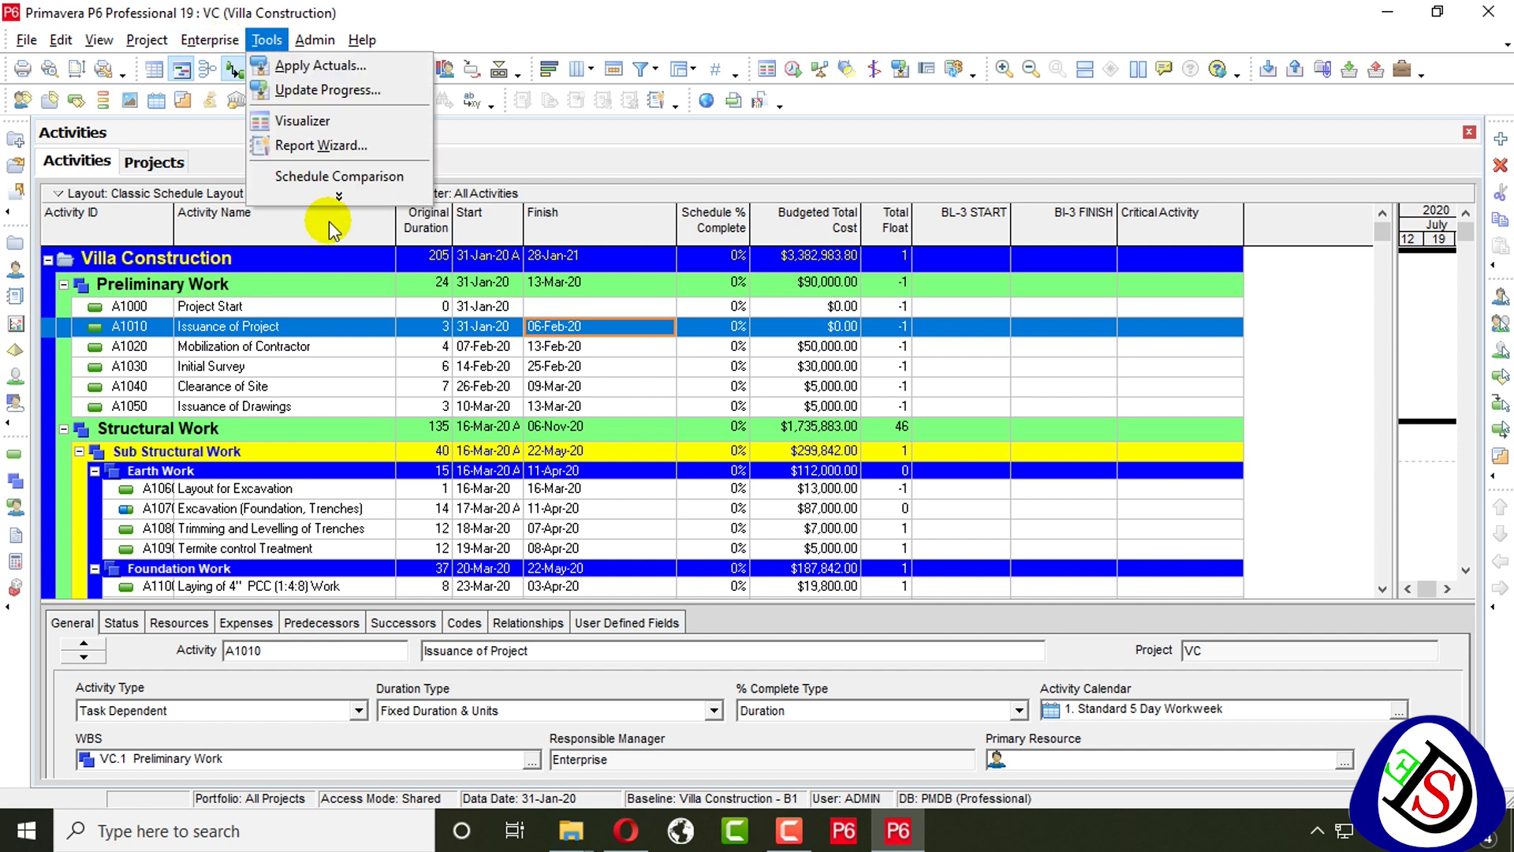
left_click(338, 196)
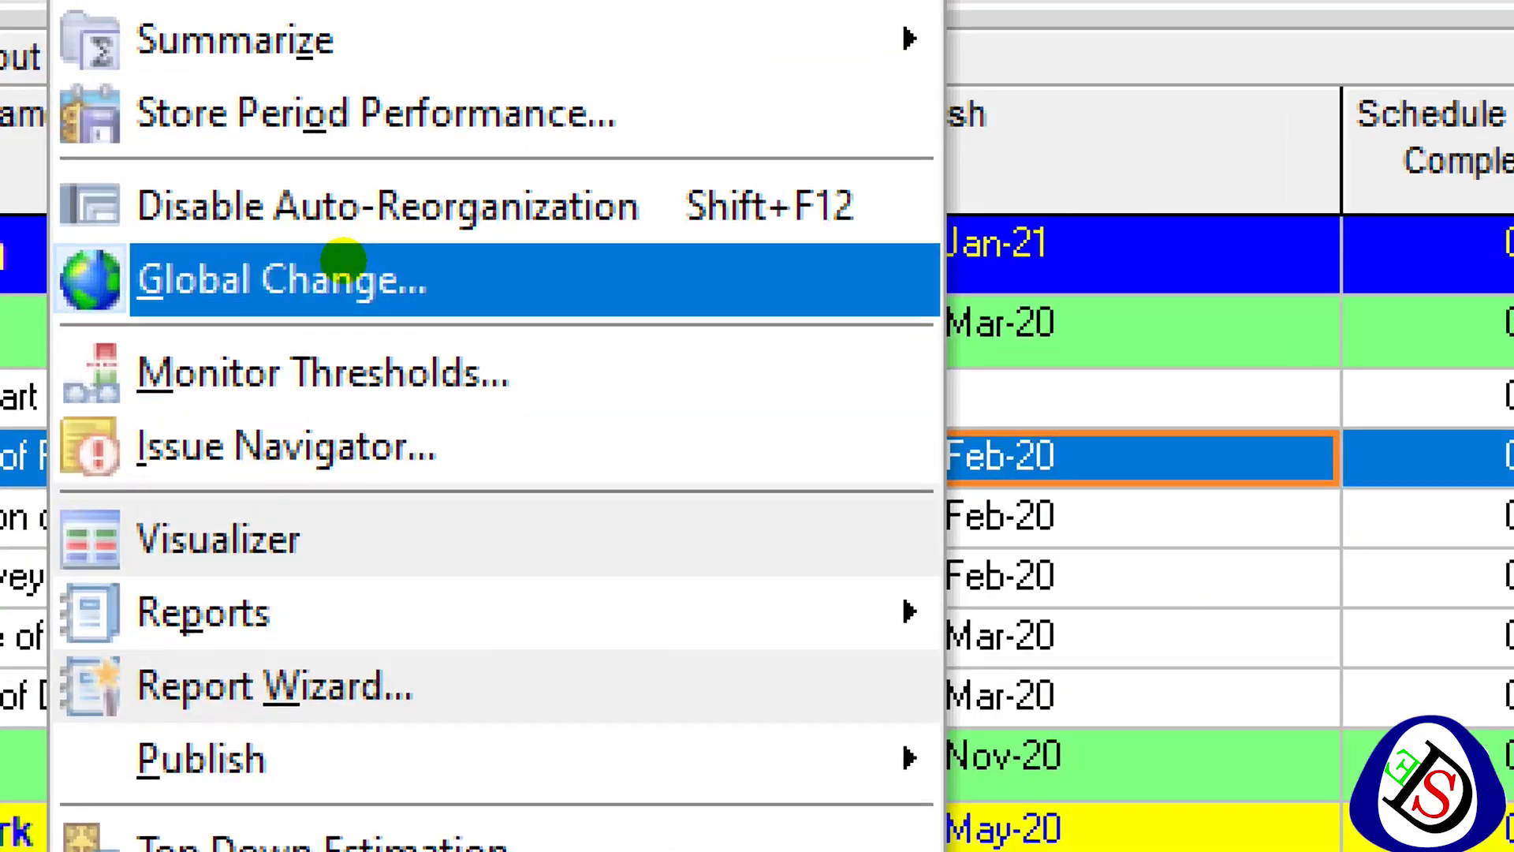
left_click(347, 269)
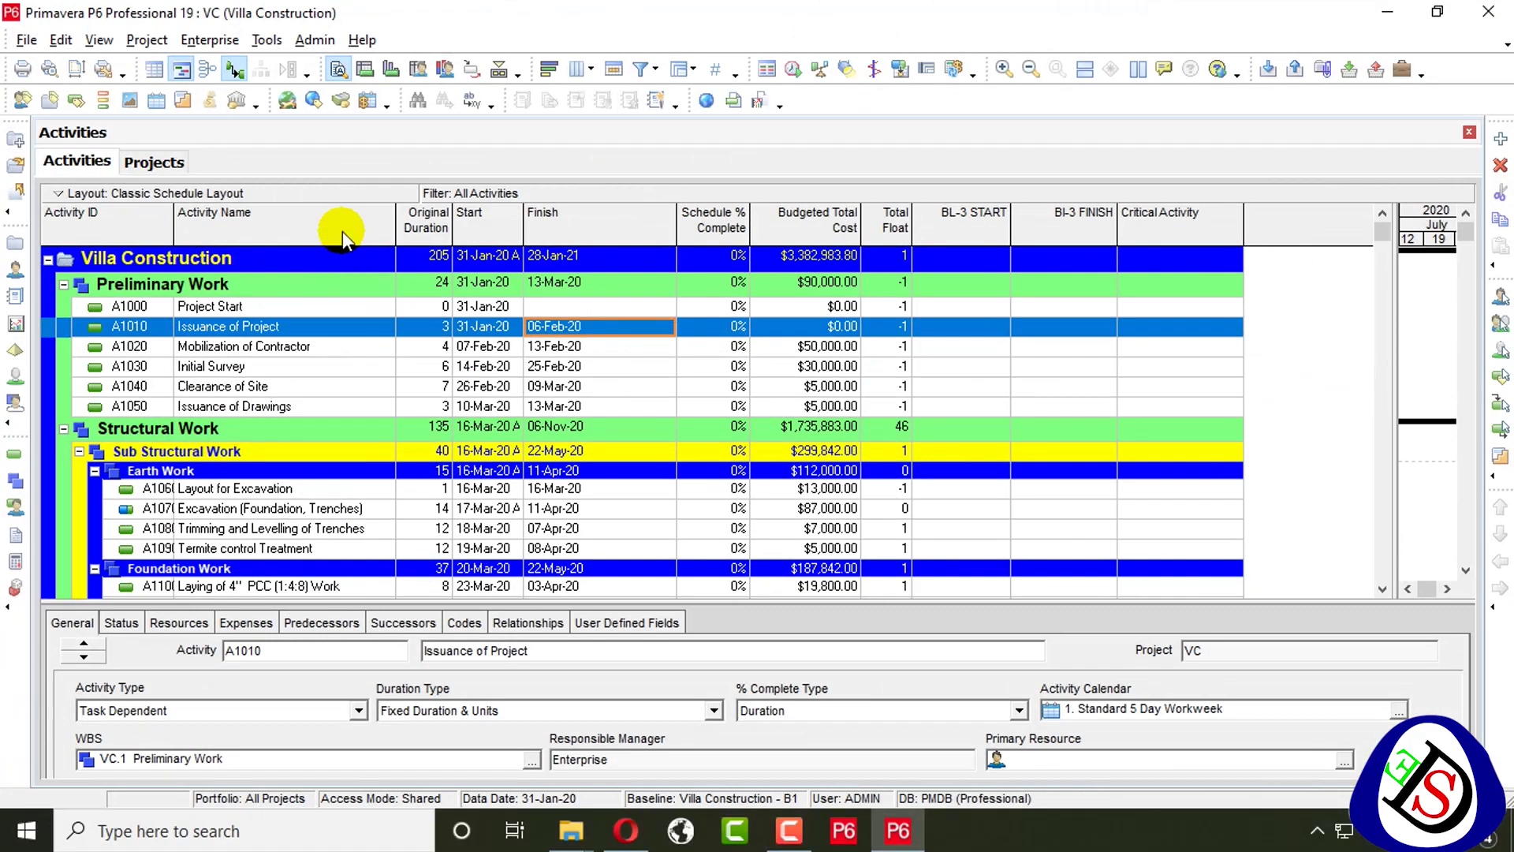
Add the Global Change command to the visible tool shortcuts
left_click(975, 76)
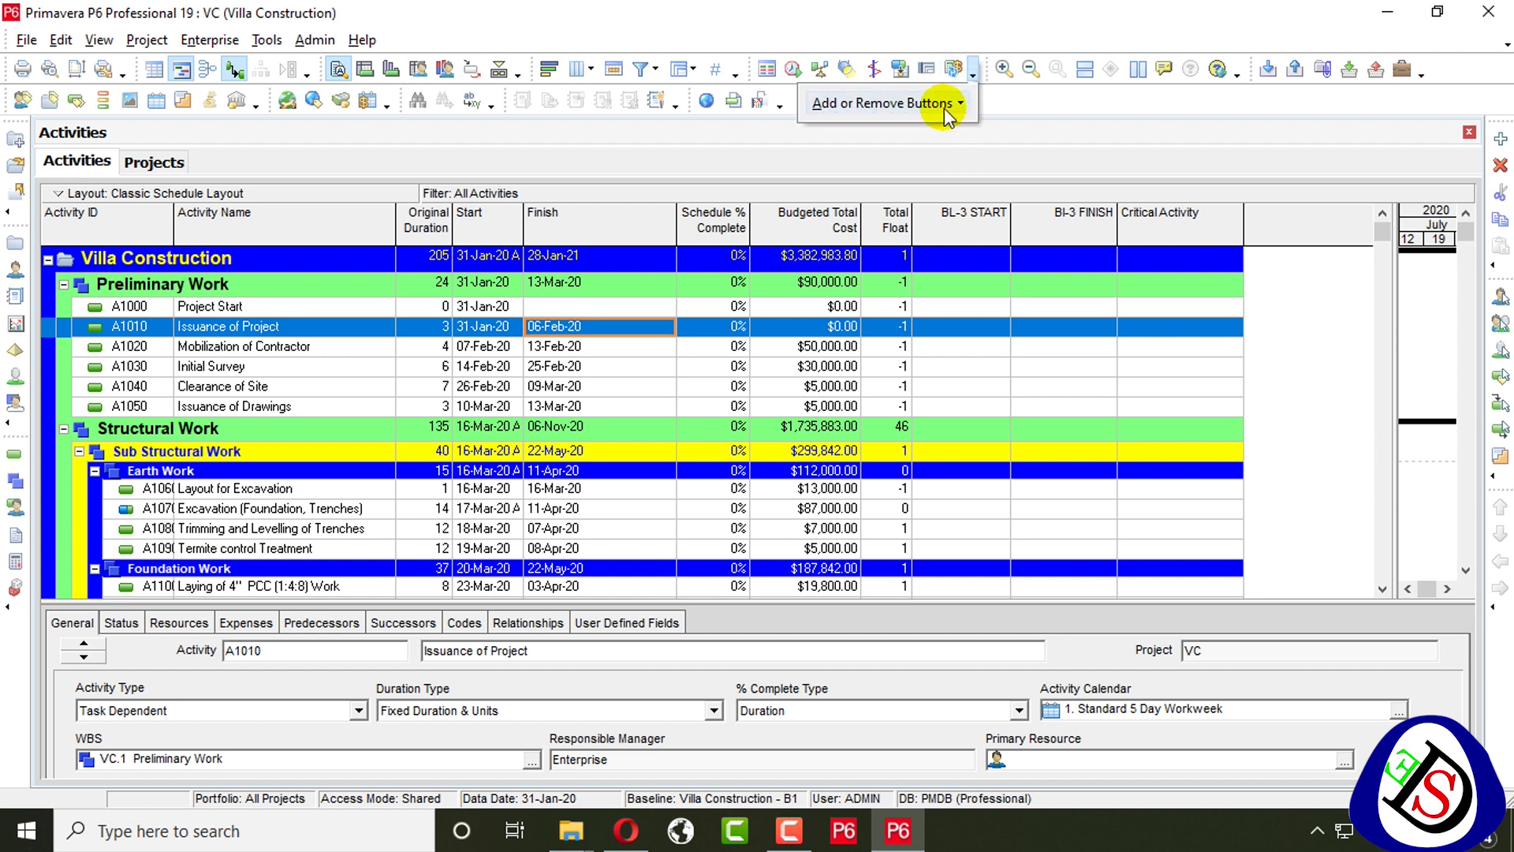
left_click(946, 103)
left_click(935, 276)
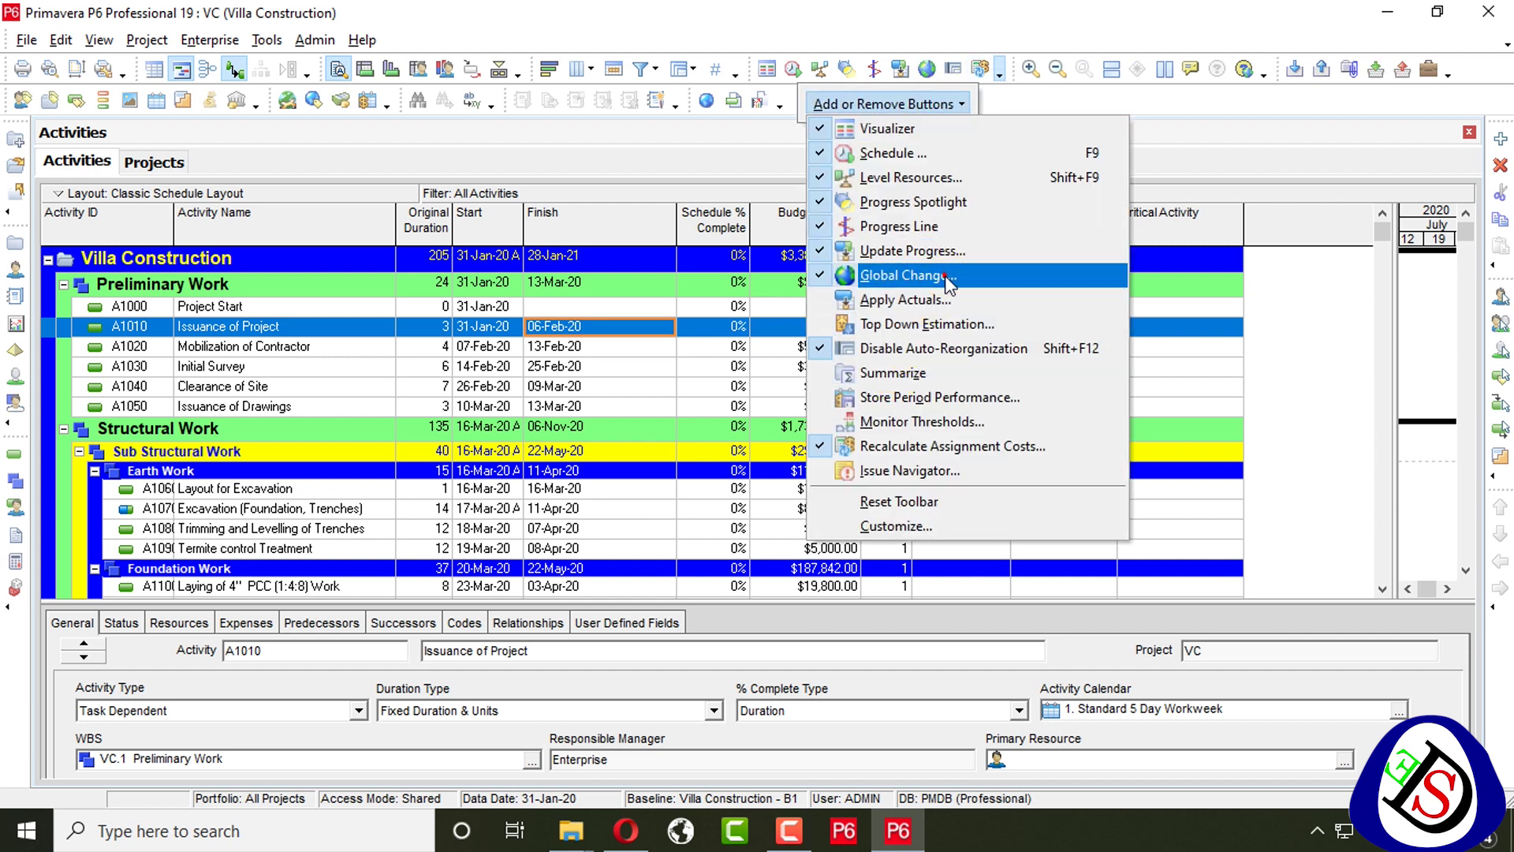
left_click(1100, 103)
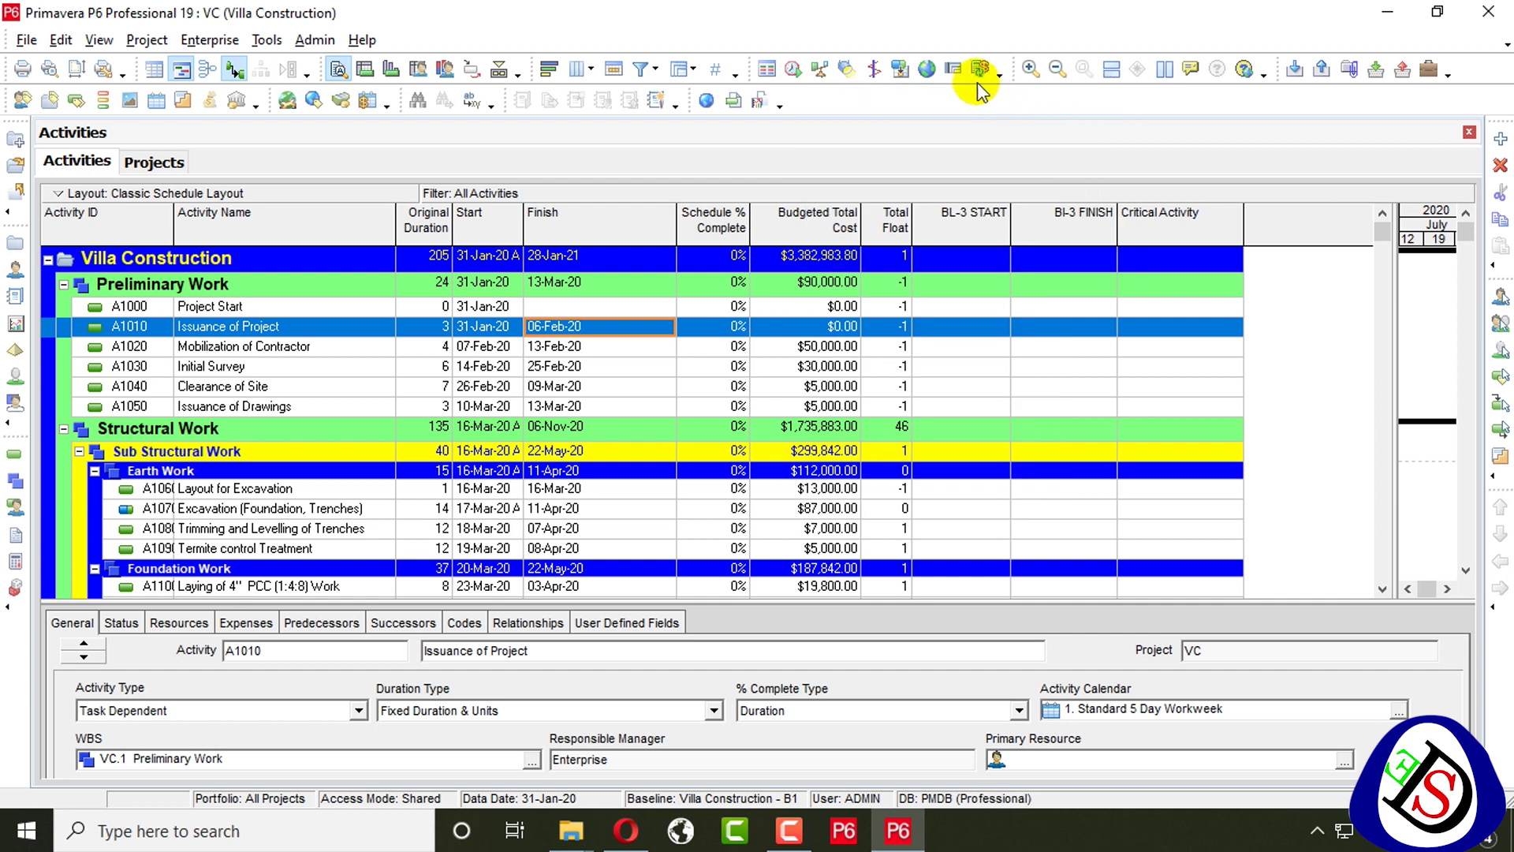
Create a new global change for the Activities subject area and name it Crtical Activty
left_click(928, 69)
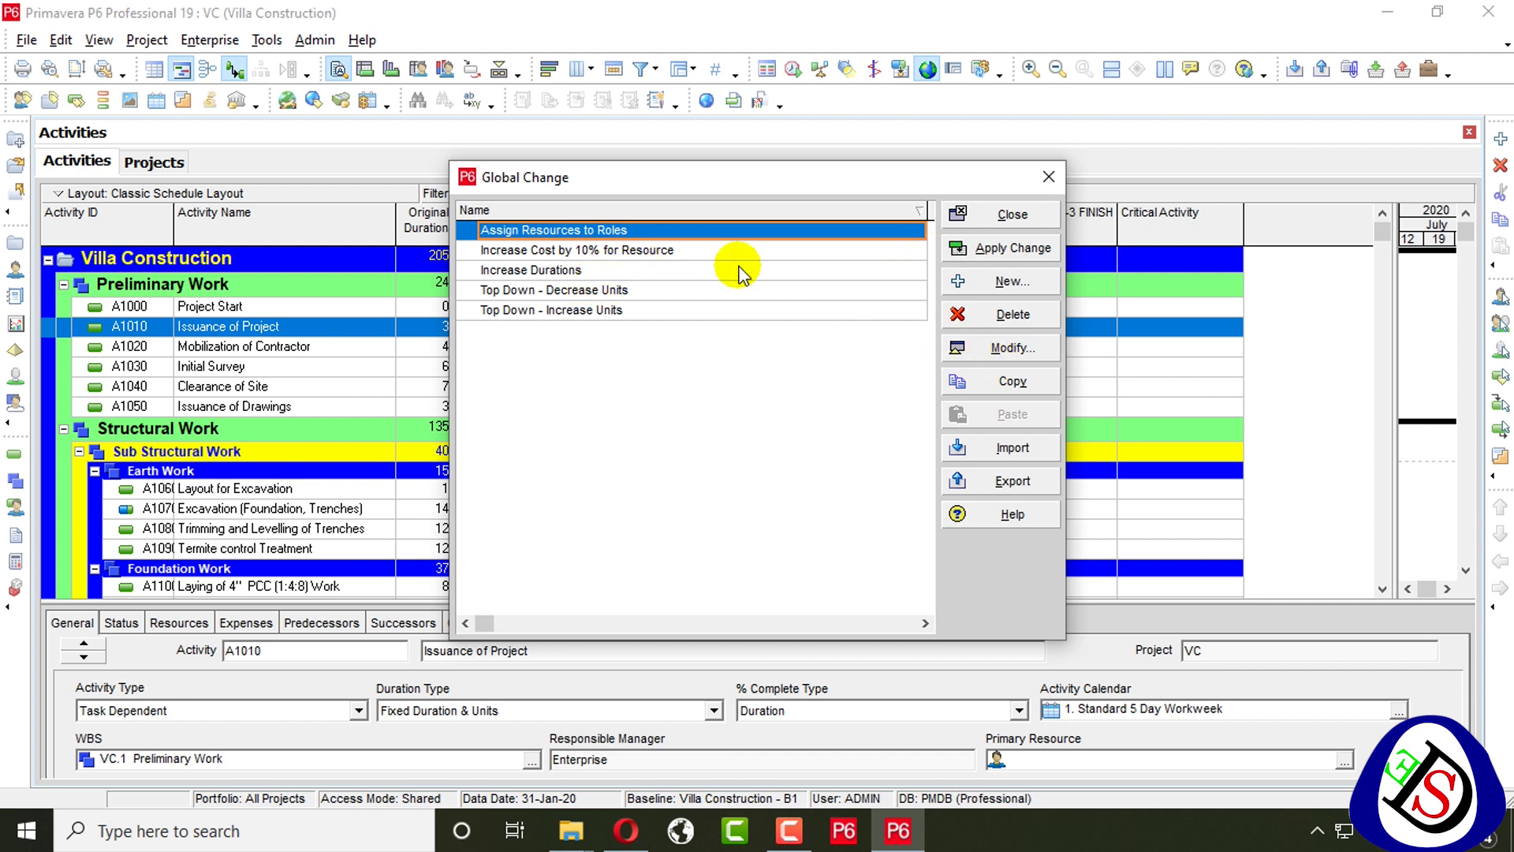
left_click(1006, 284)
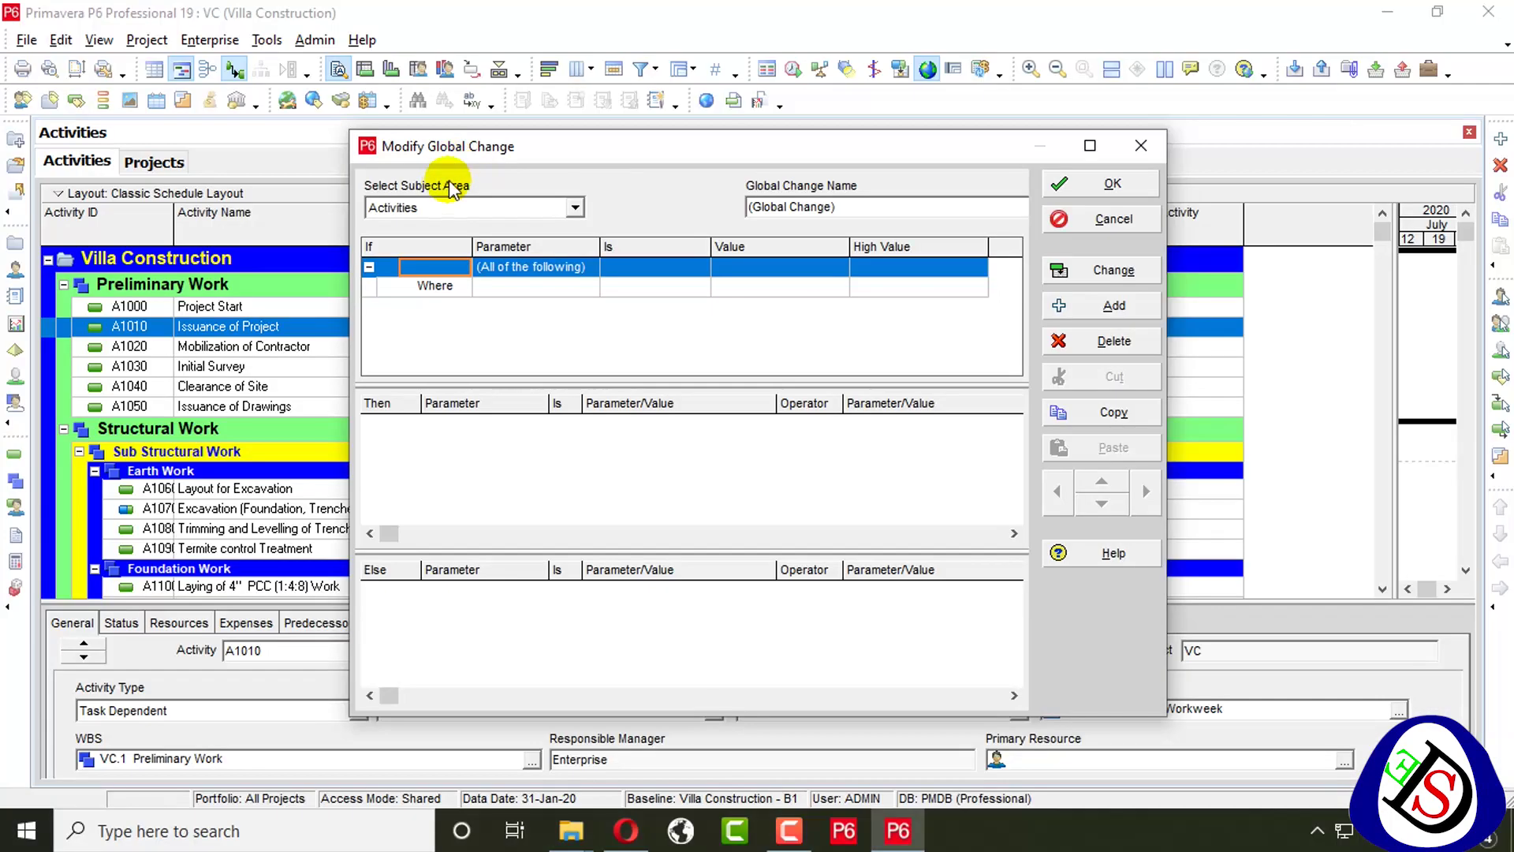
left_click(465, 209)
left_click(465, 209)
left_click(465, 210)
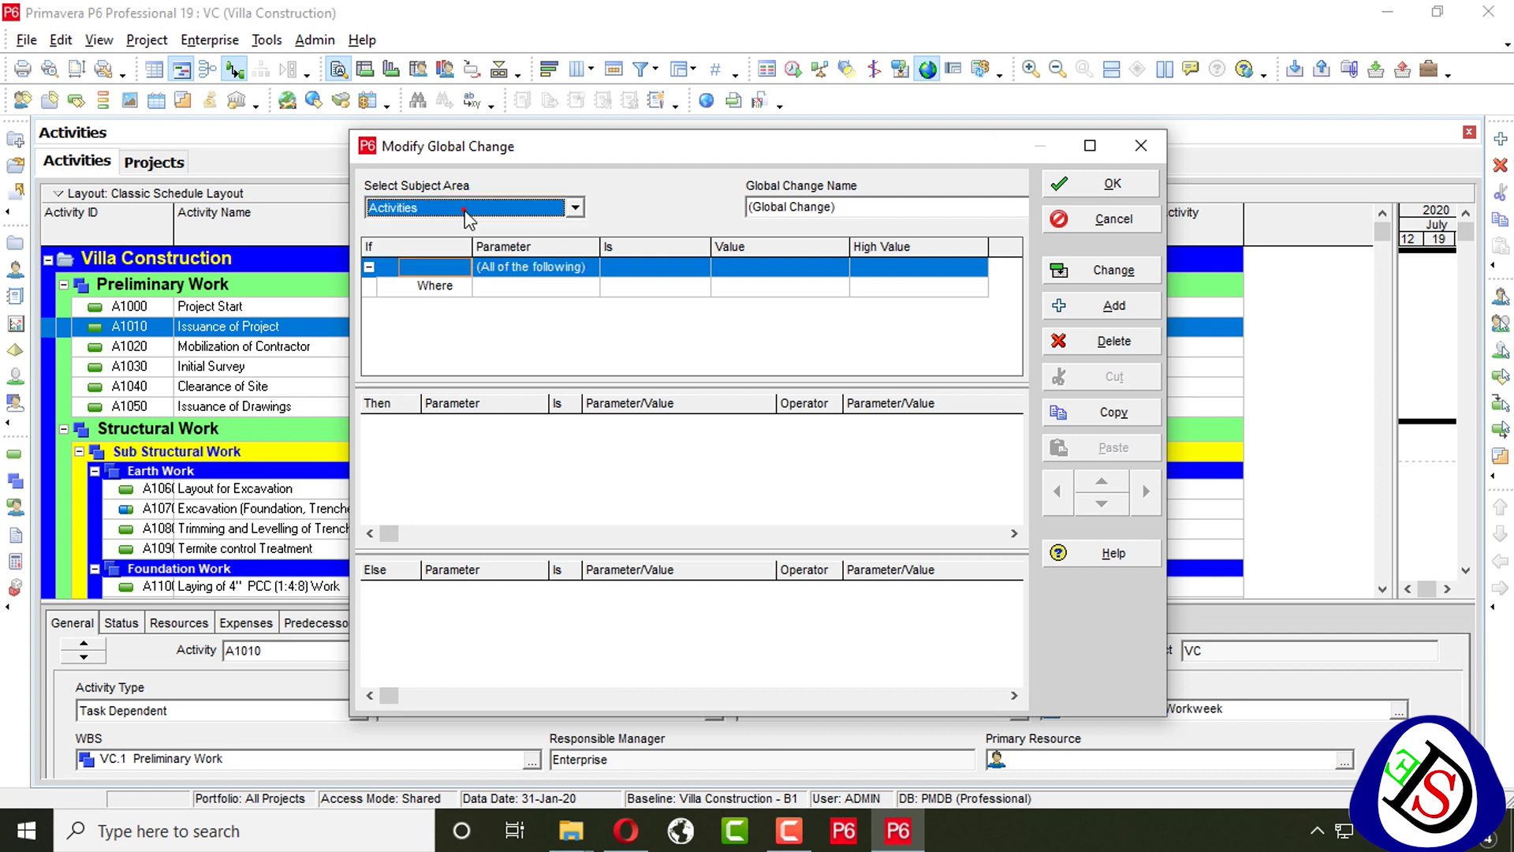
left_click(926, 206)
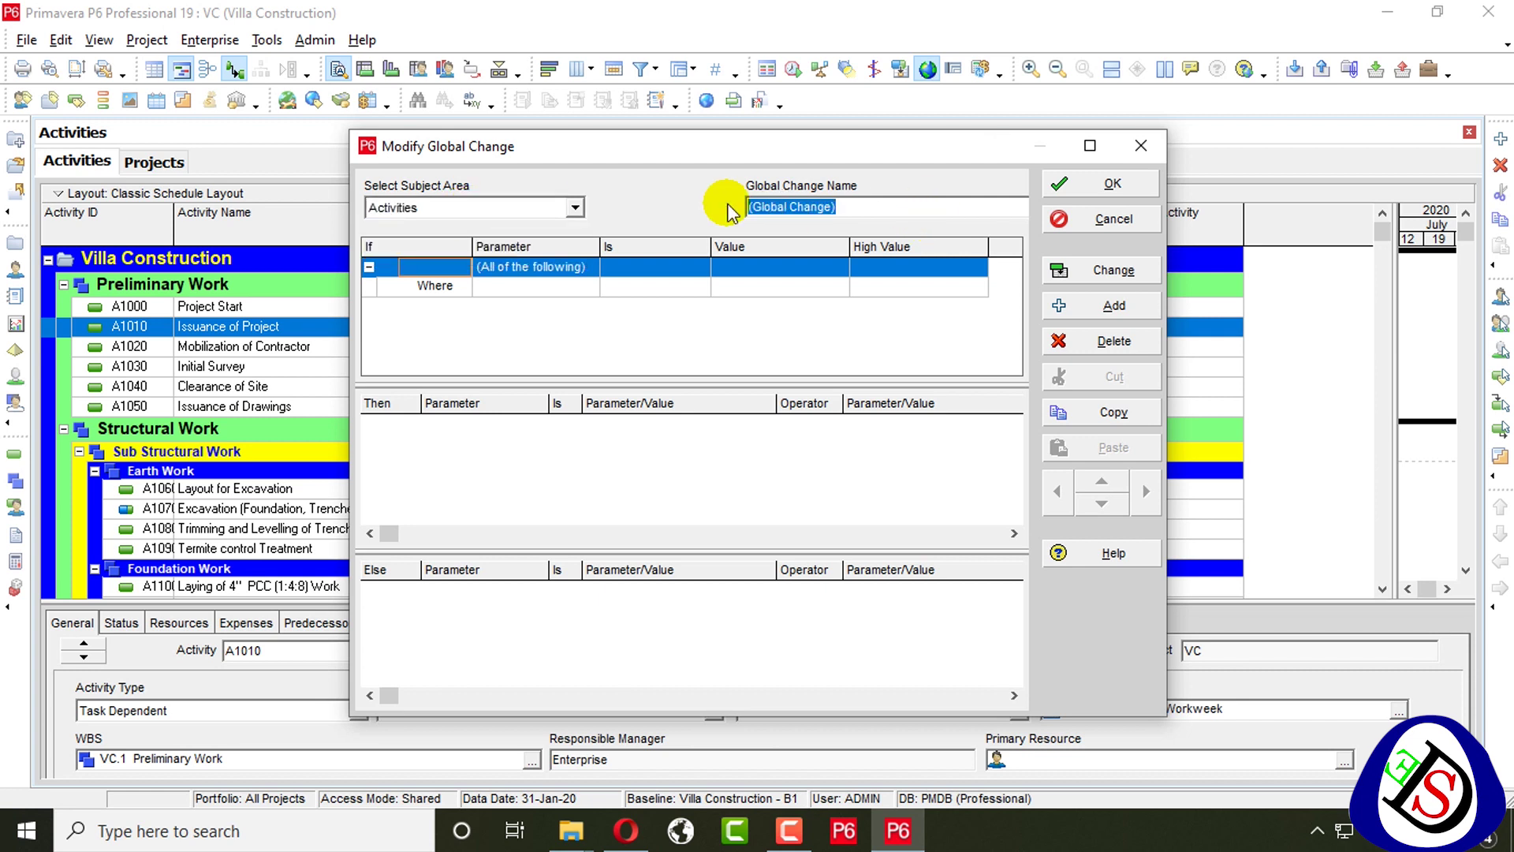
type("Cr")
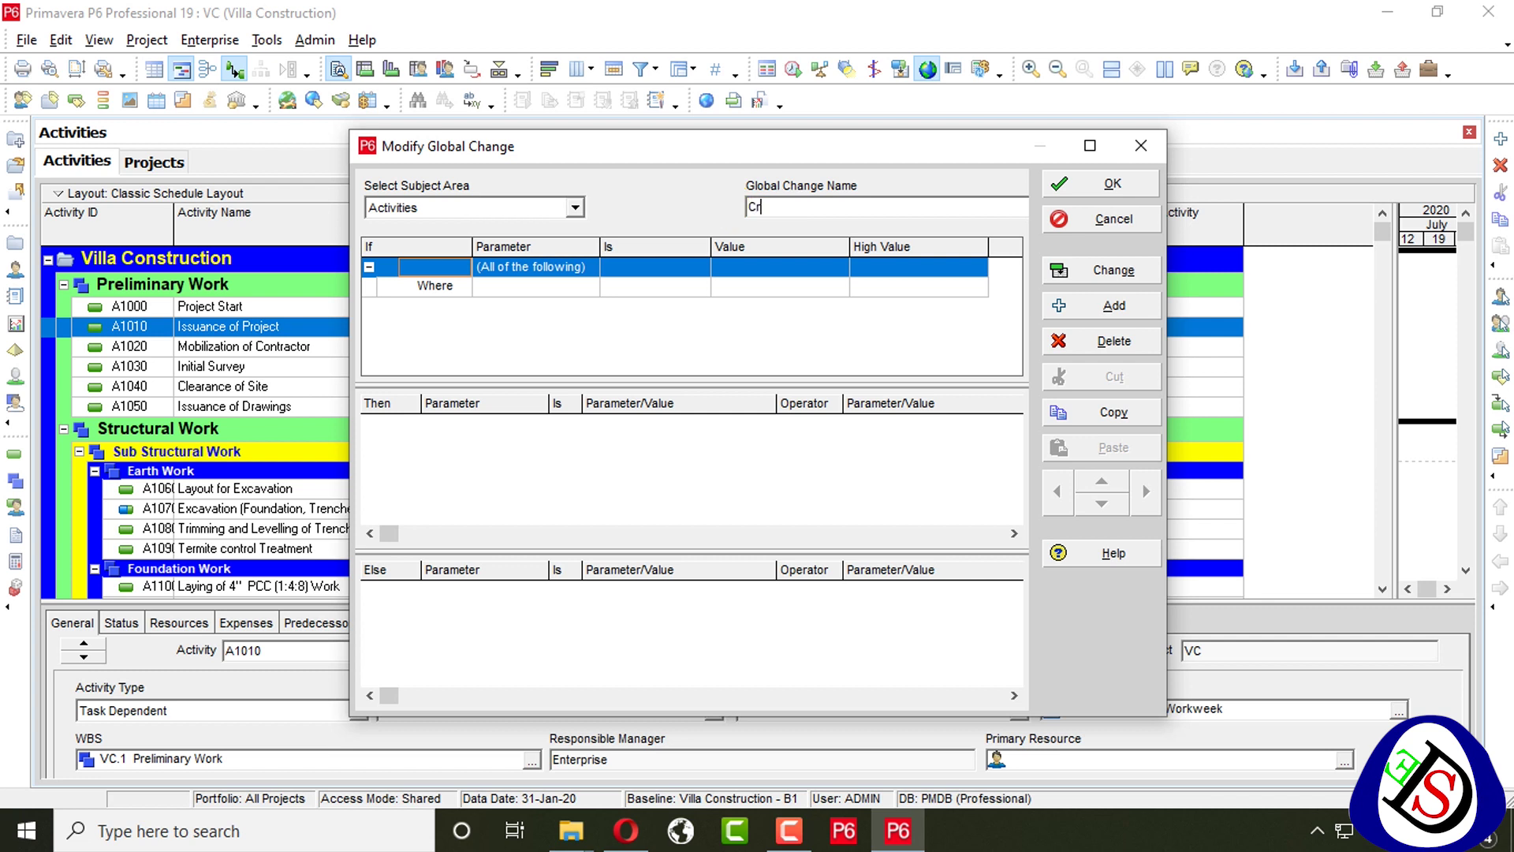
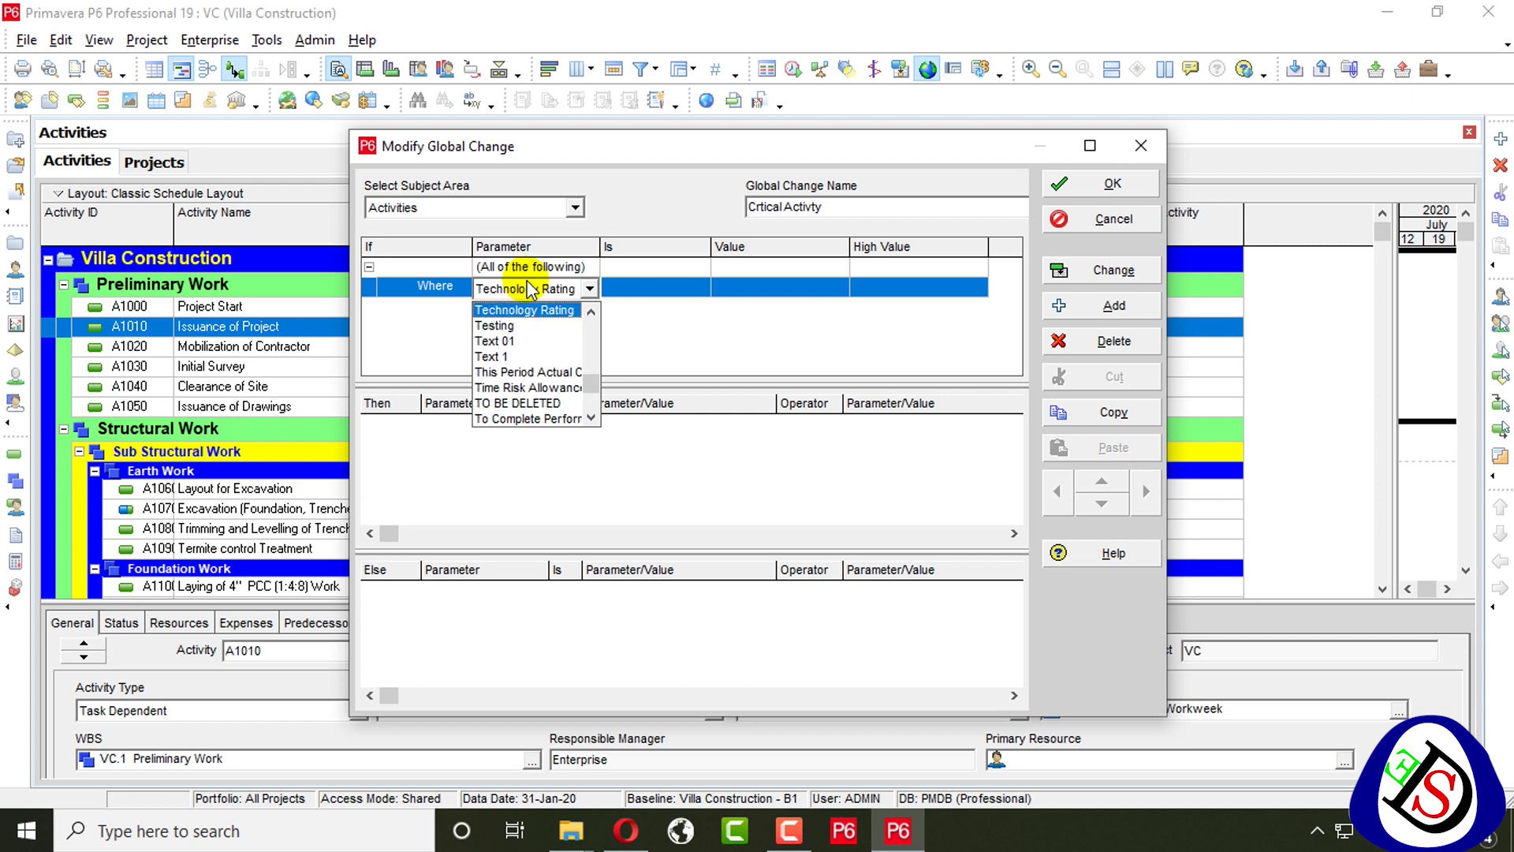
Set the If condition's parameter to Total Float
scroll(530, 290, "down", 2)
key("Down")
key("Down")
key("Down")
key("Down")
key("Down")
key("Down")
key("Down")
key("Down")
key("Down")
key("Down")
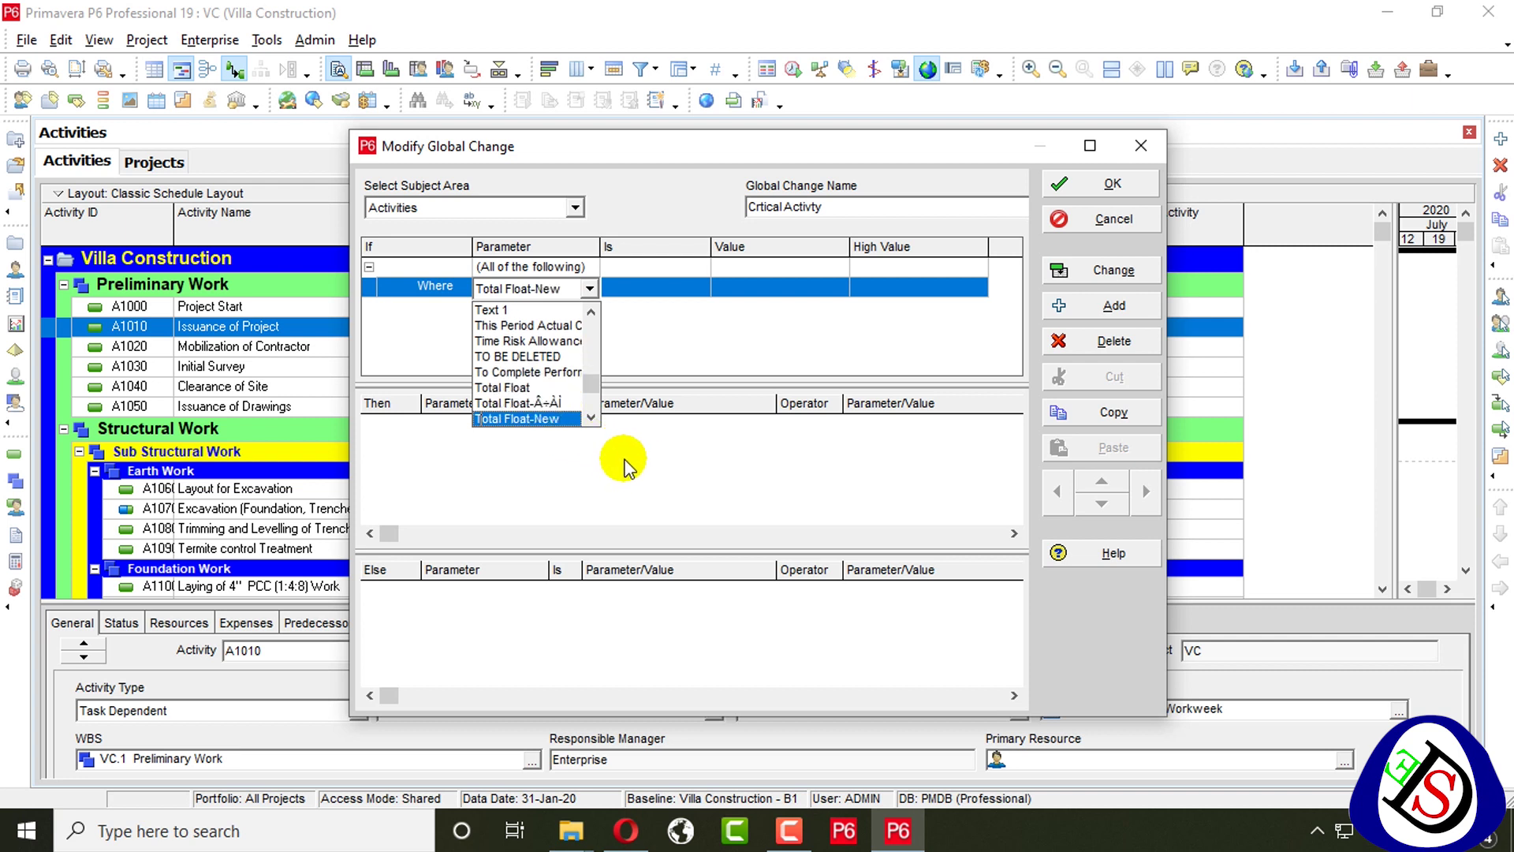
left_click(530, 387)
Make the Total Float condition test for less than or equal to 0
left_click(666, 294)
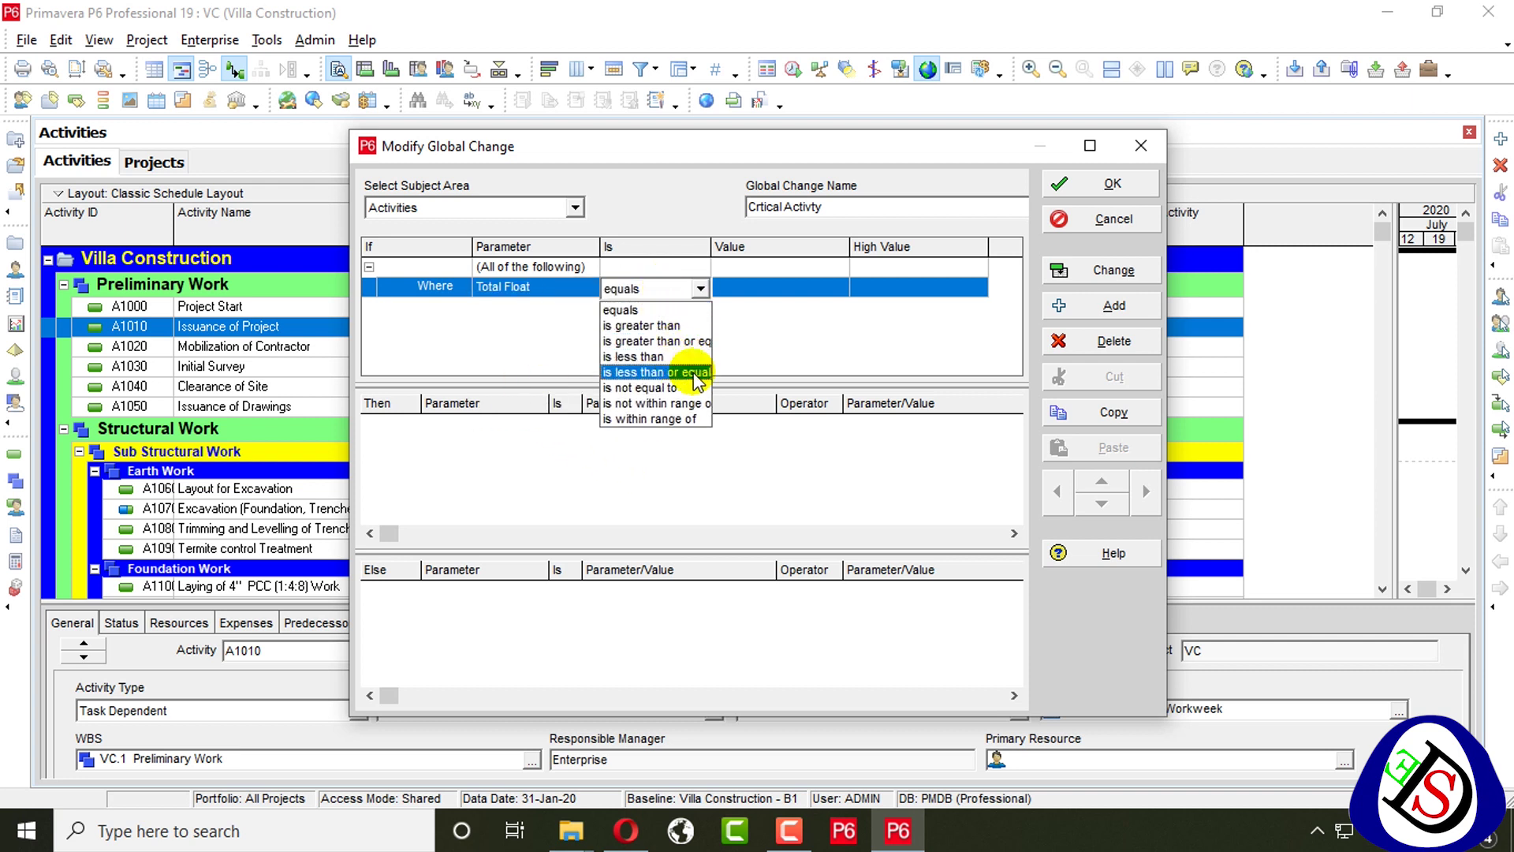
left_click(669, 372)
left_click(761, 292)
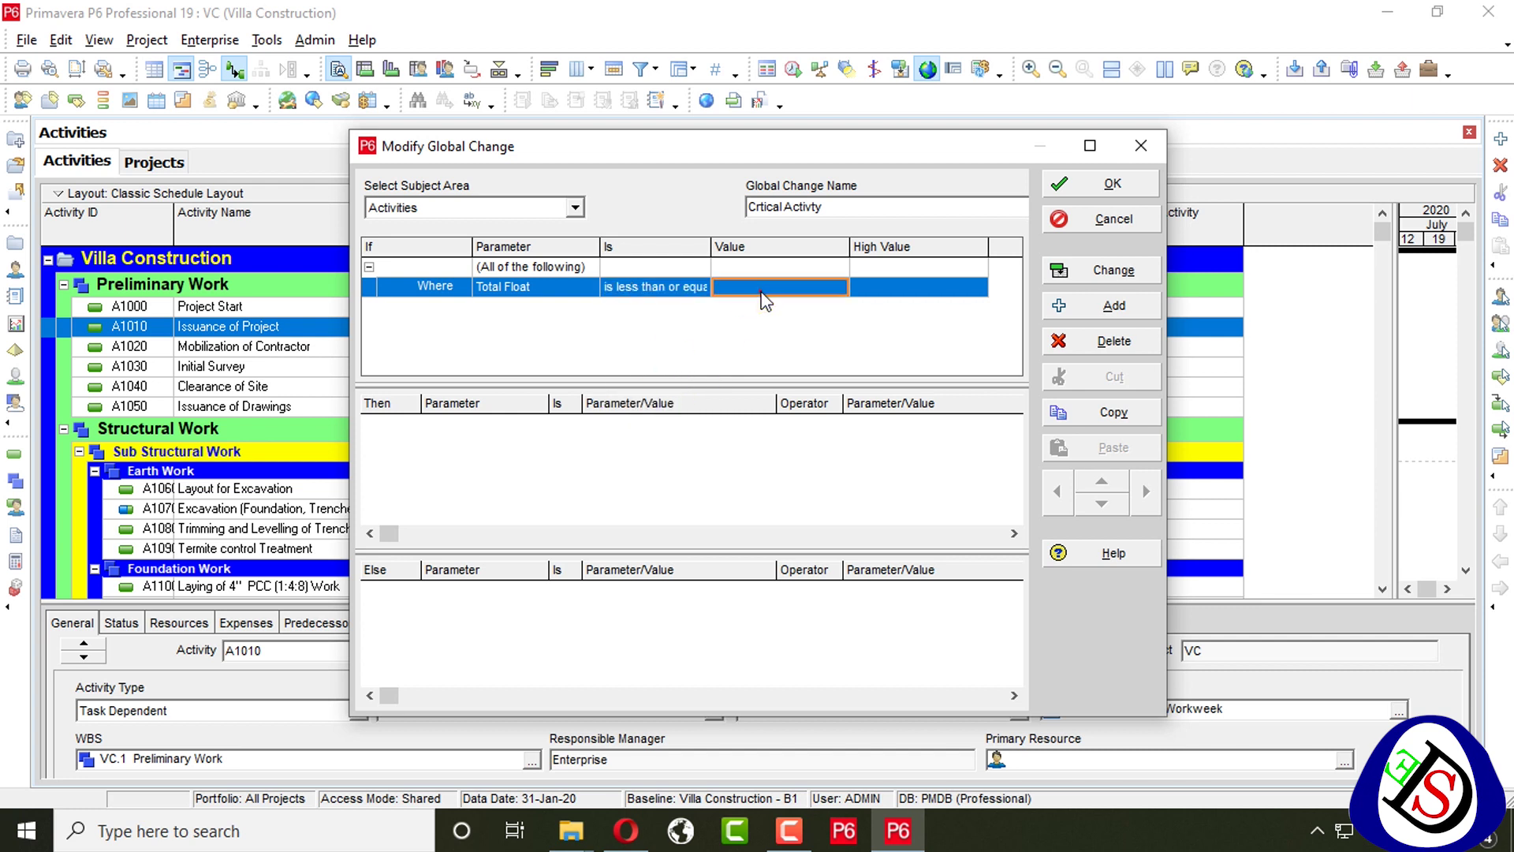
type("0")
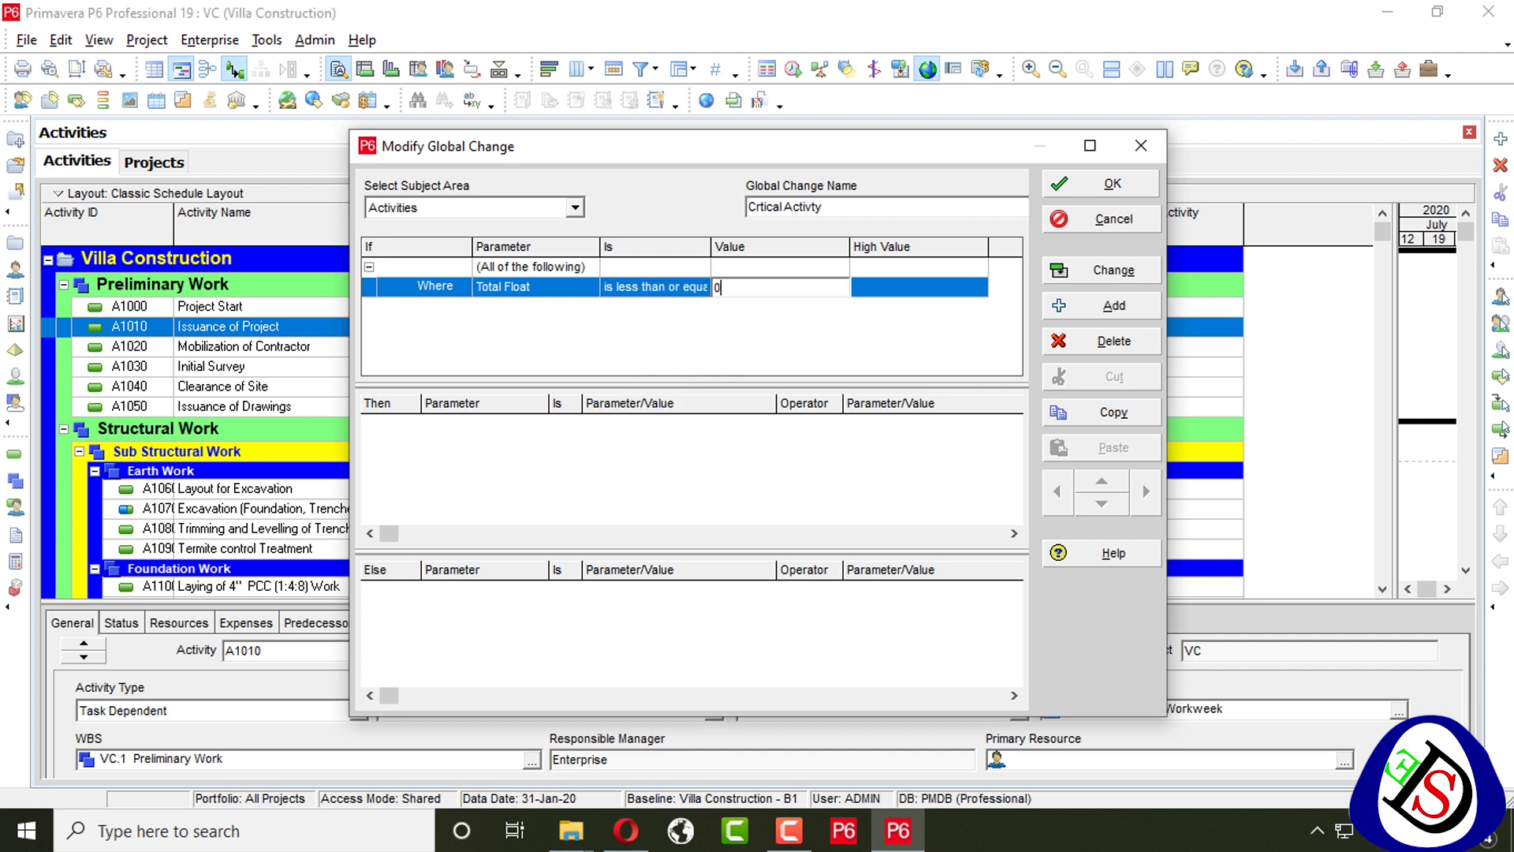
Add a Then statement with Critical Activity as its parameter
left_click(771, 429)
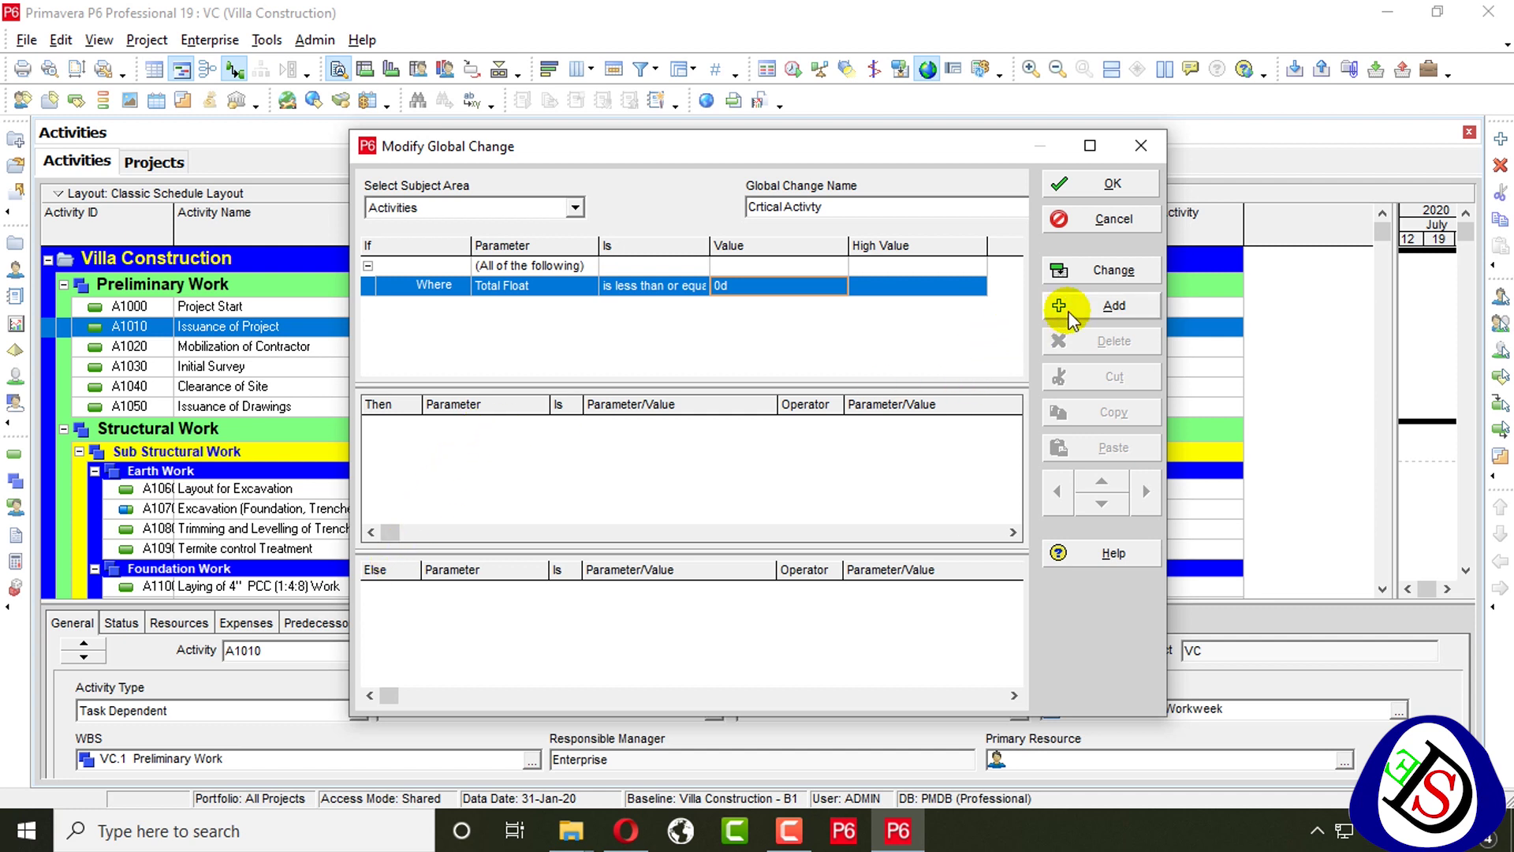
left_click(1104, 307)
left_click(489, 427)
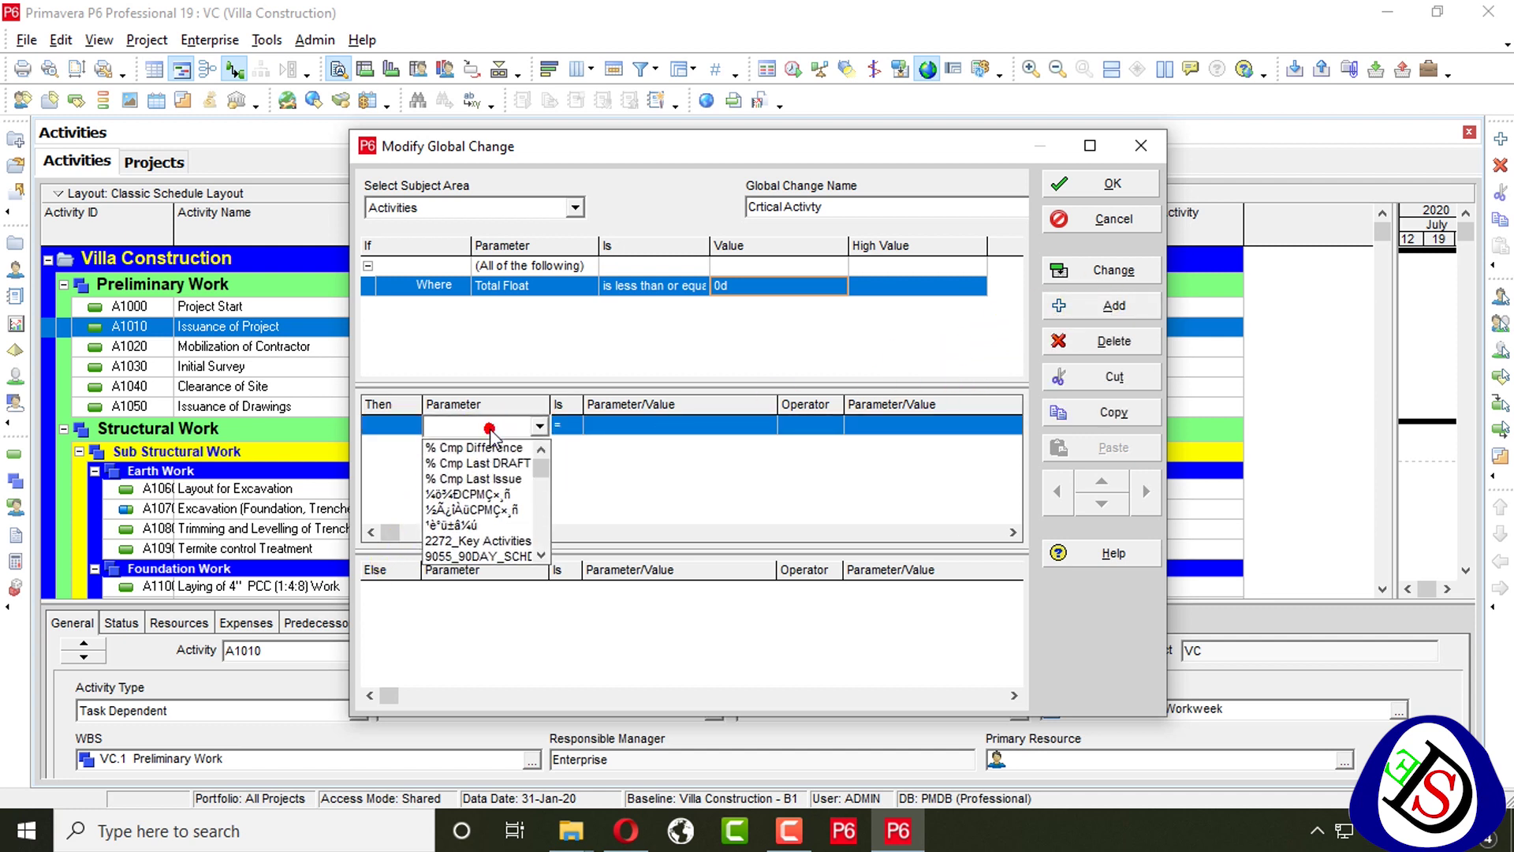
key("c")
key("c")
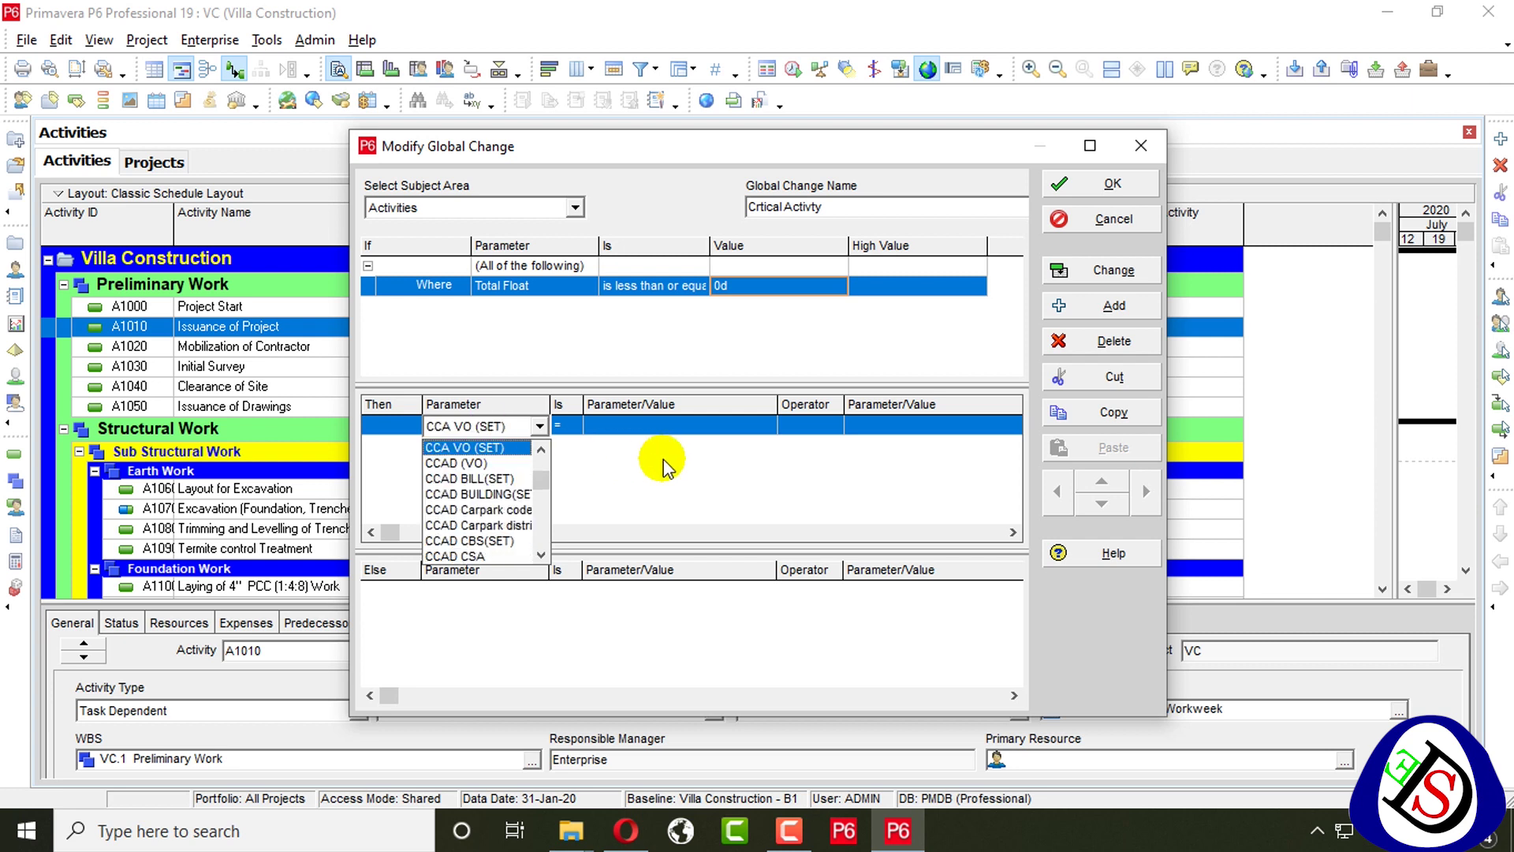
key("c")
key("c")
key("c")
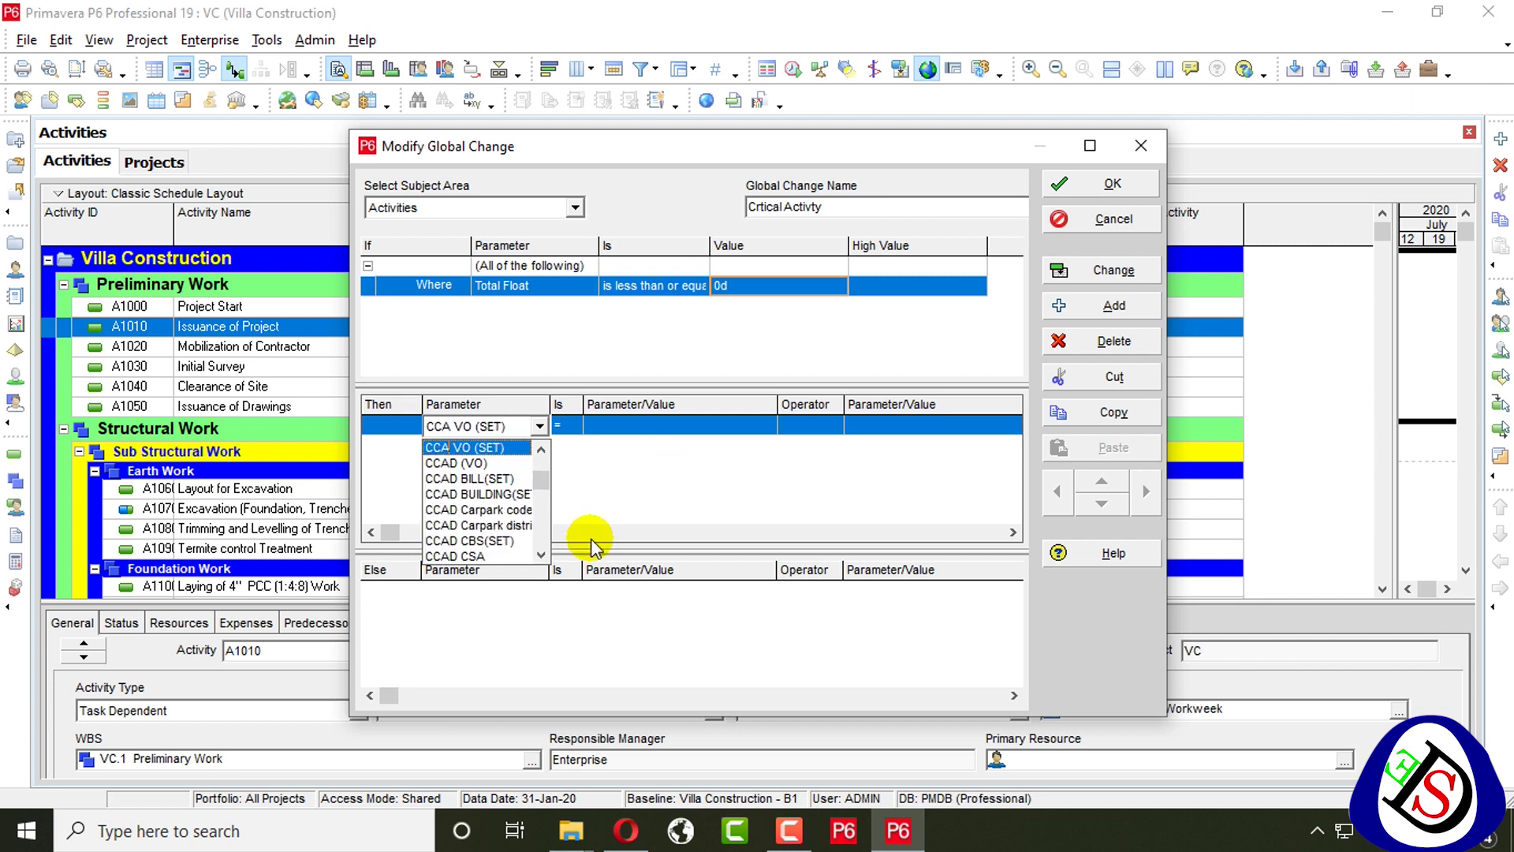
key("c")
key("a")
scroll(471, 512, "down", 5)
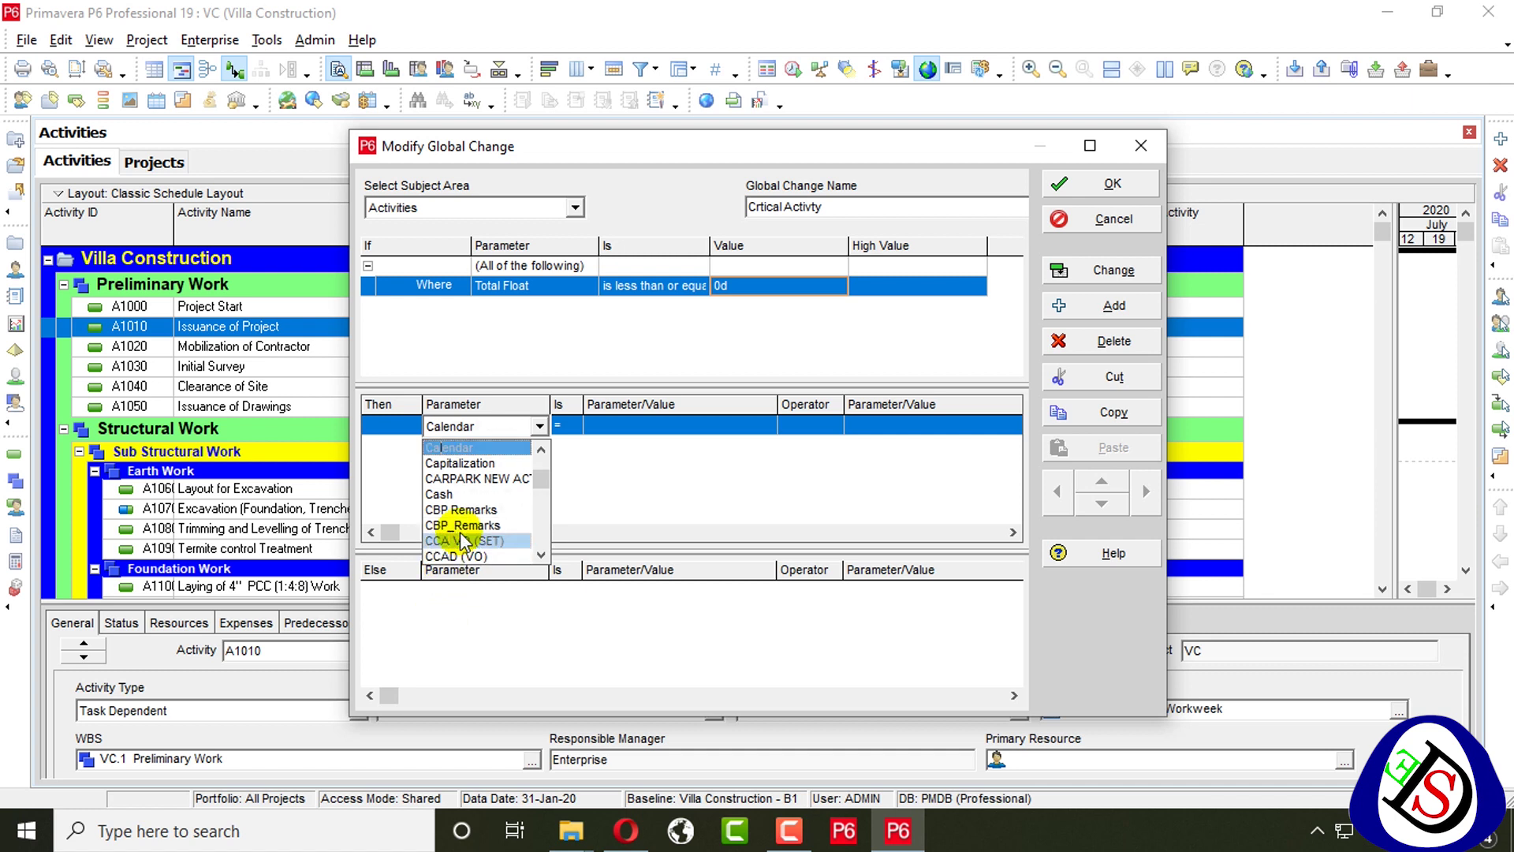
left_click(465, 494)
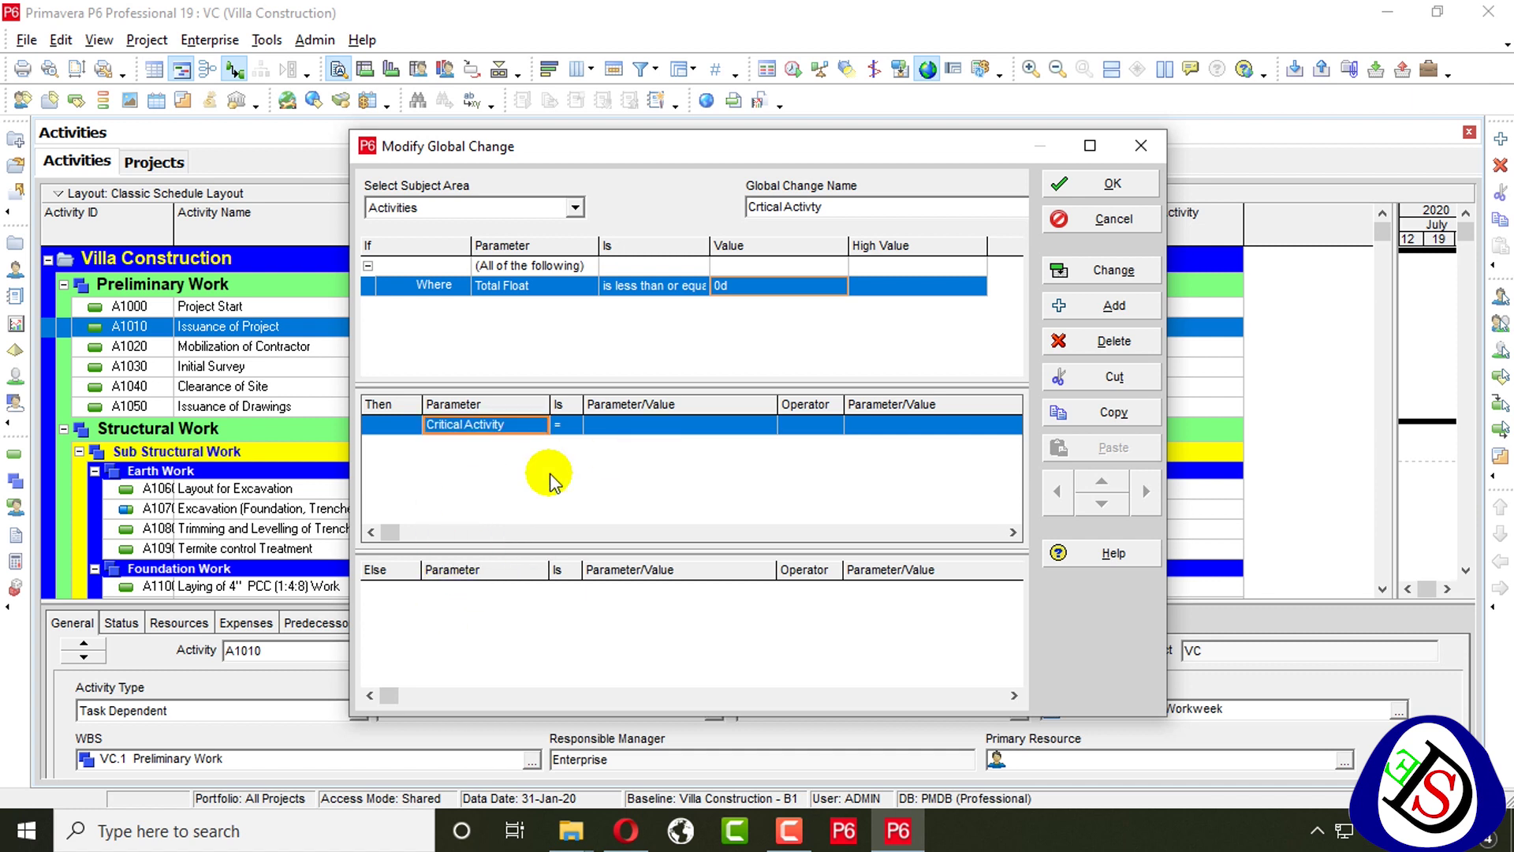
Give the Then statement for Critical Activity the custom text value "Activty is in RED"
left_click(660, 432)
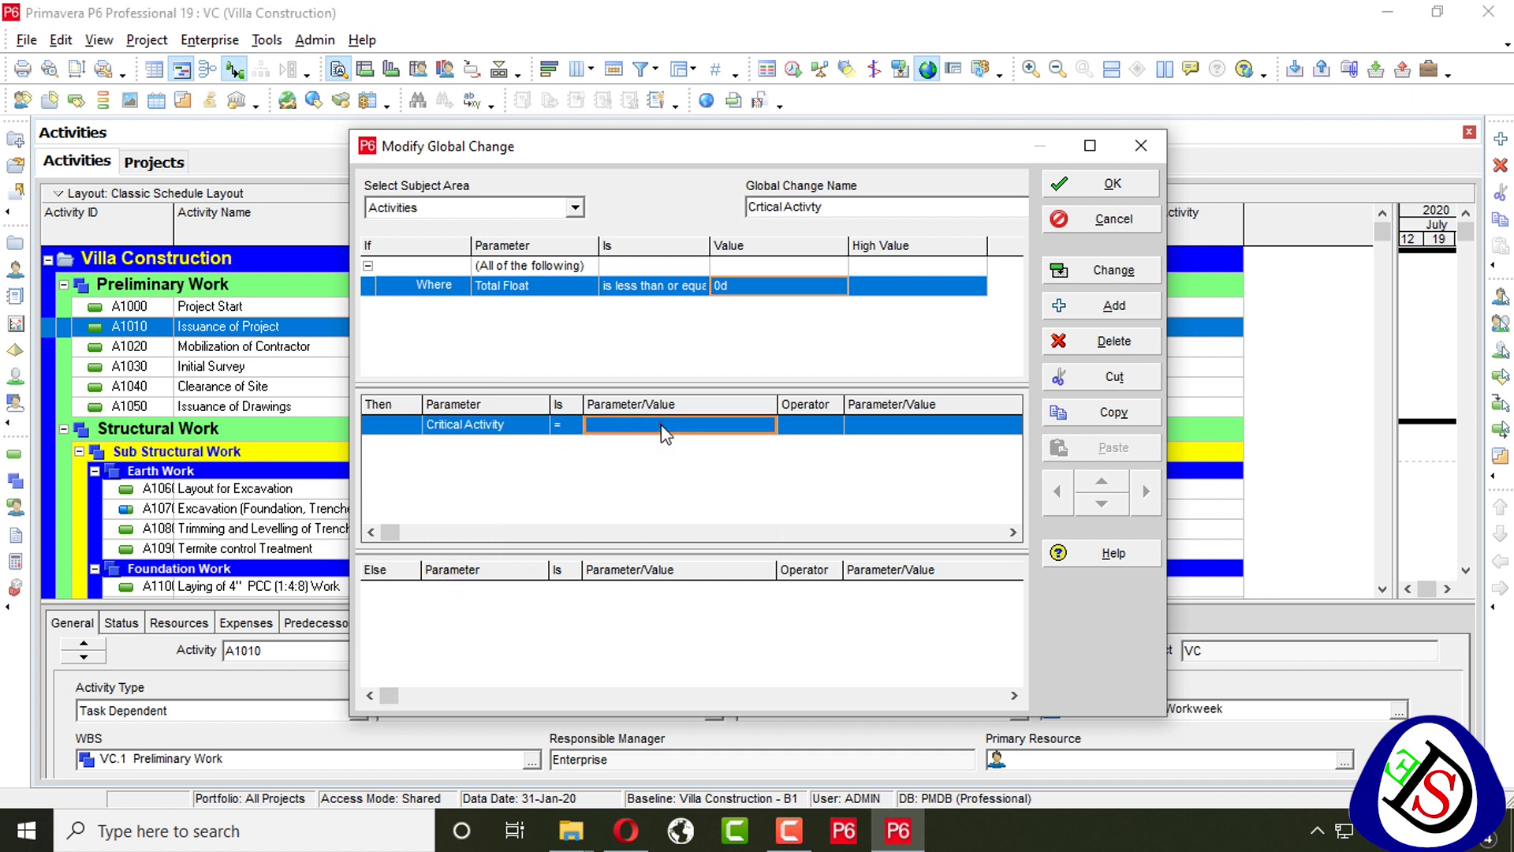
left_click(661, 432)
left_click(661, 432)
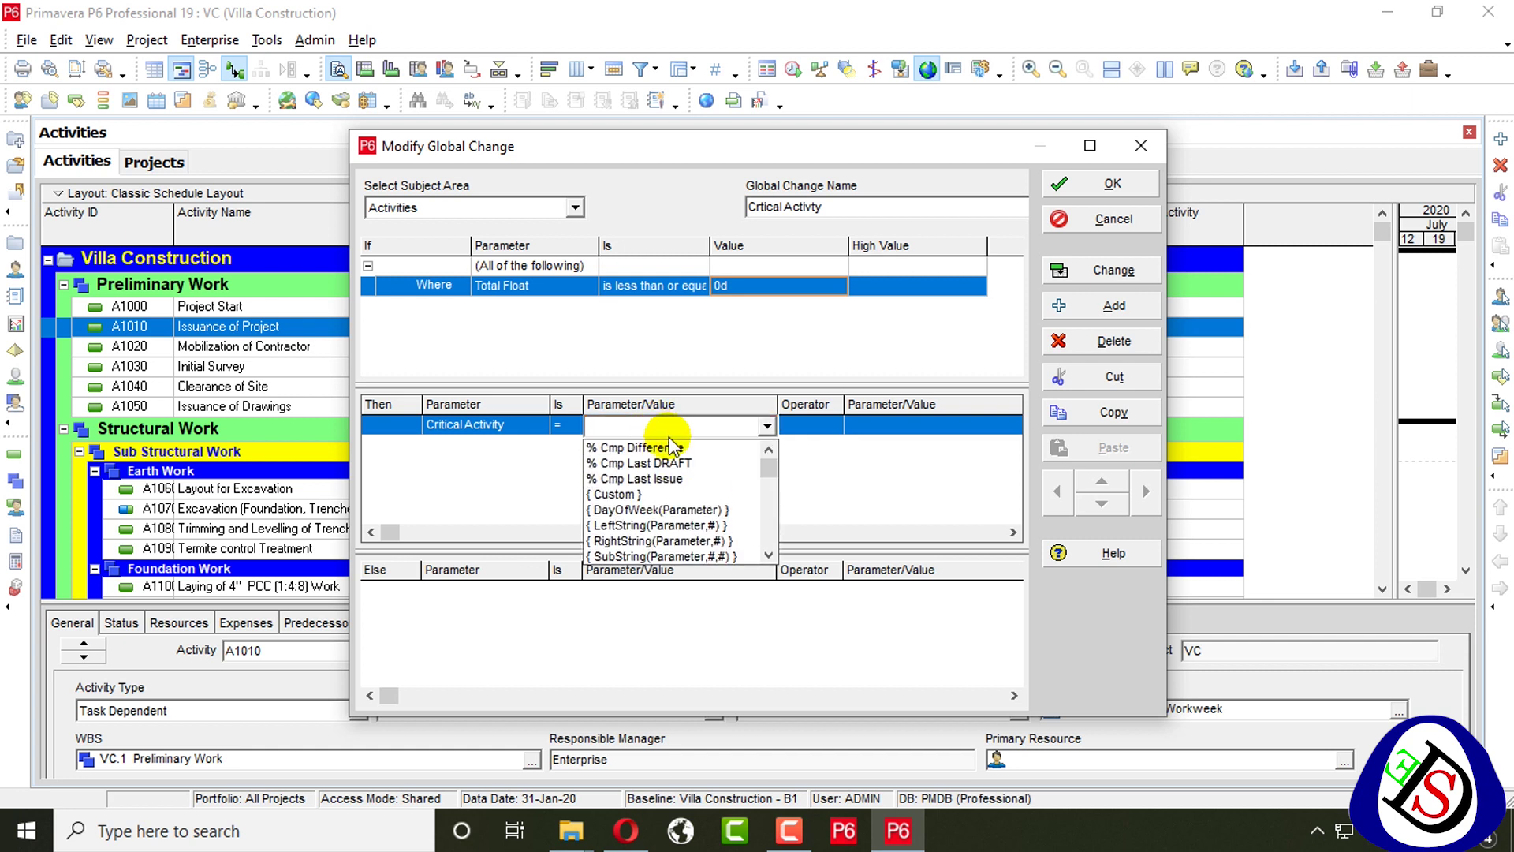
left_click(642, 493)
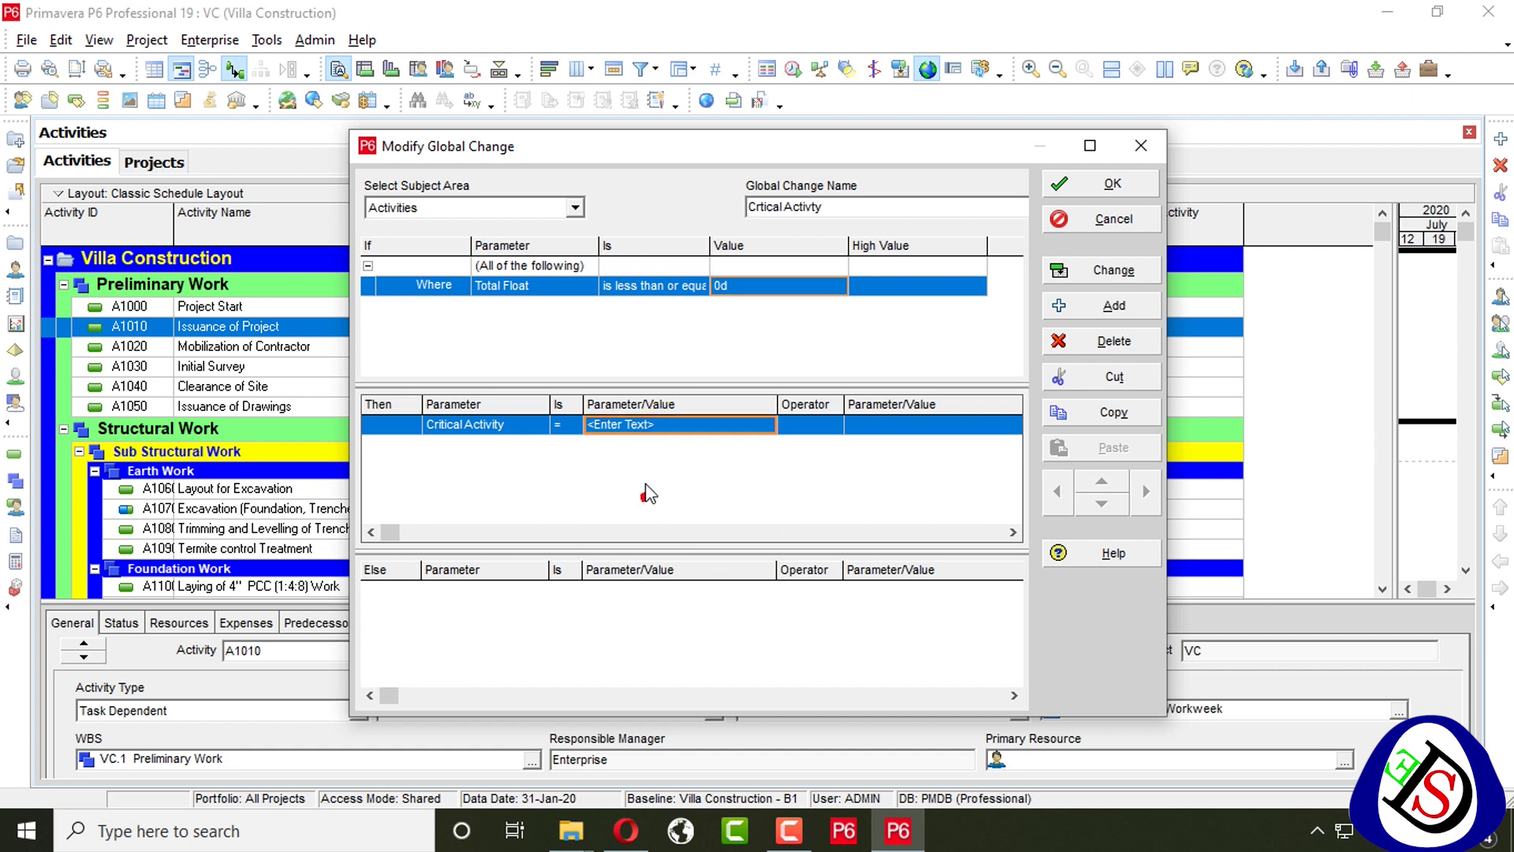
left_click(679, 425)
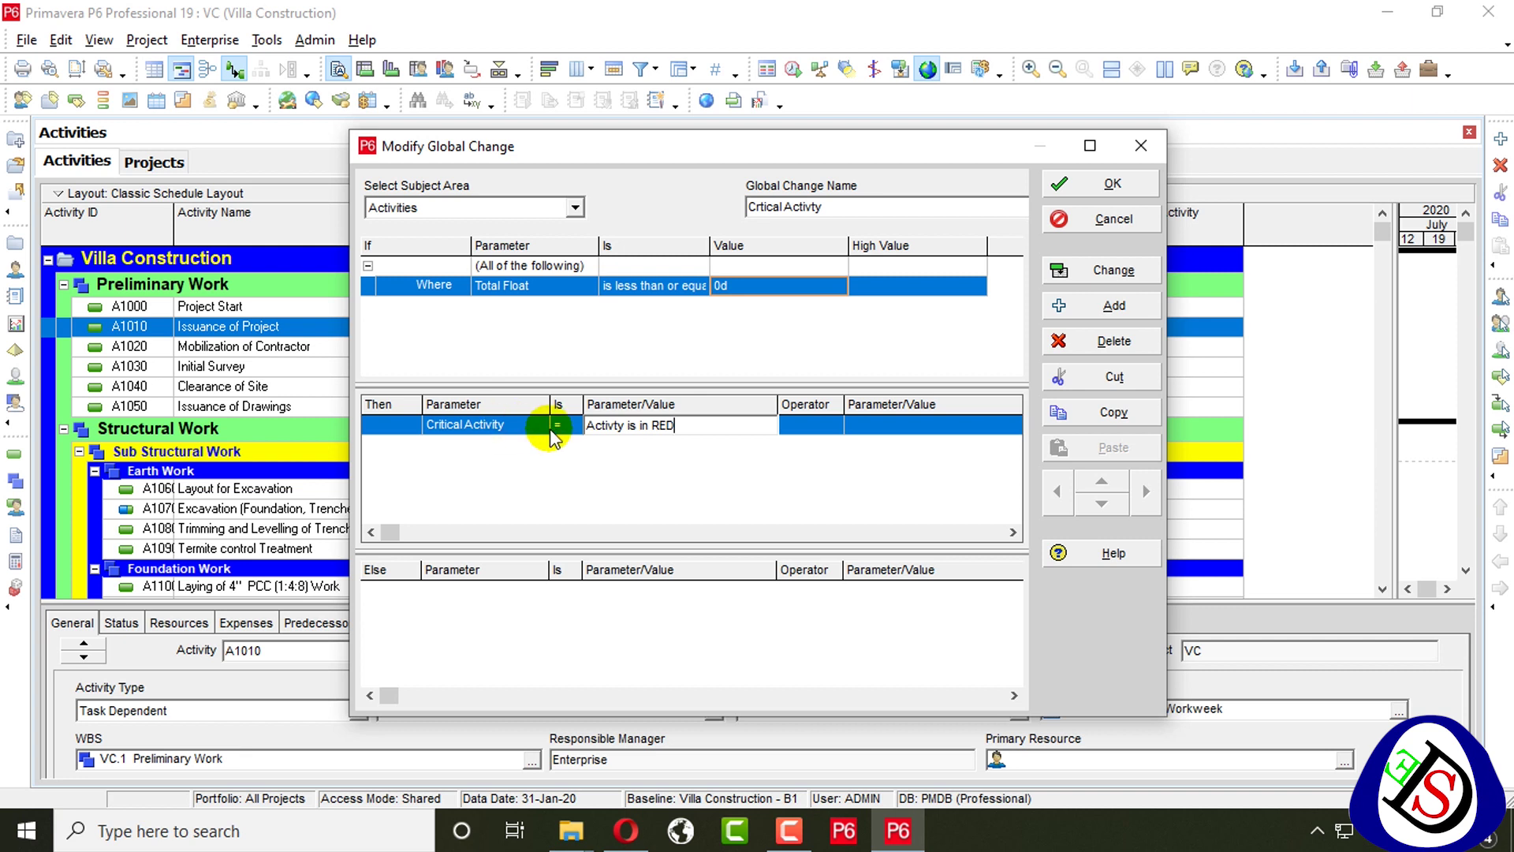
Append a second custom text, "Crtical", to the Then statement's value with the & operator
left_click(811, 424)
left_click(824, 426)
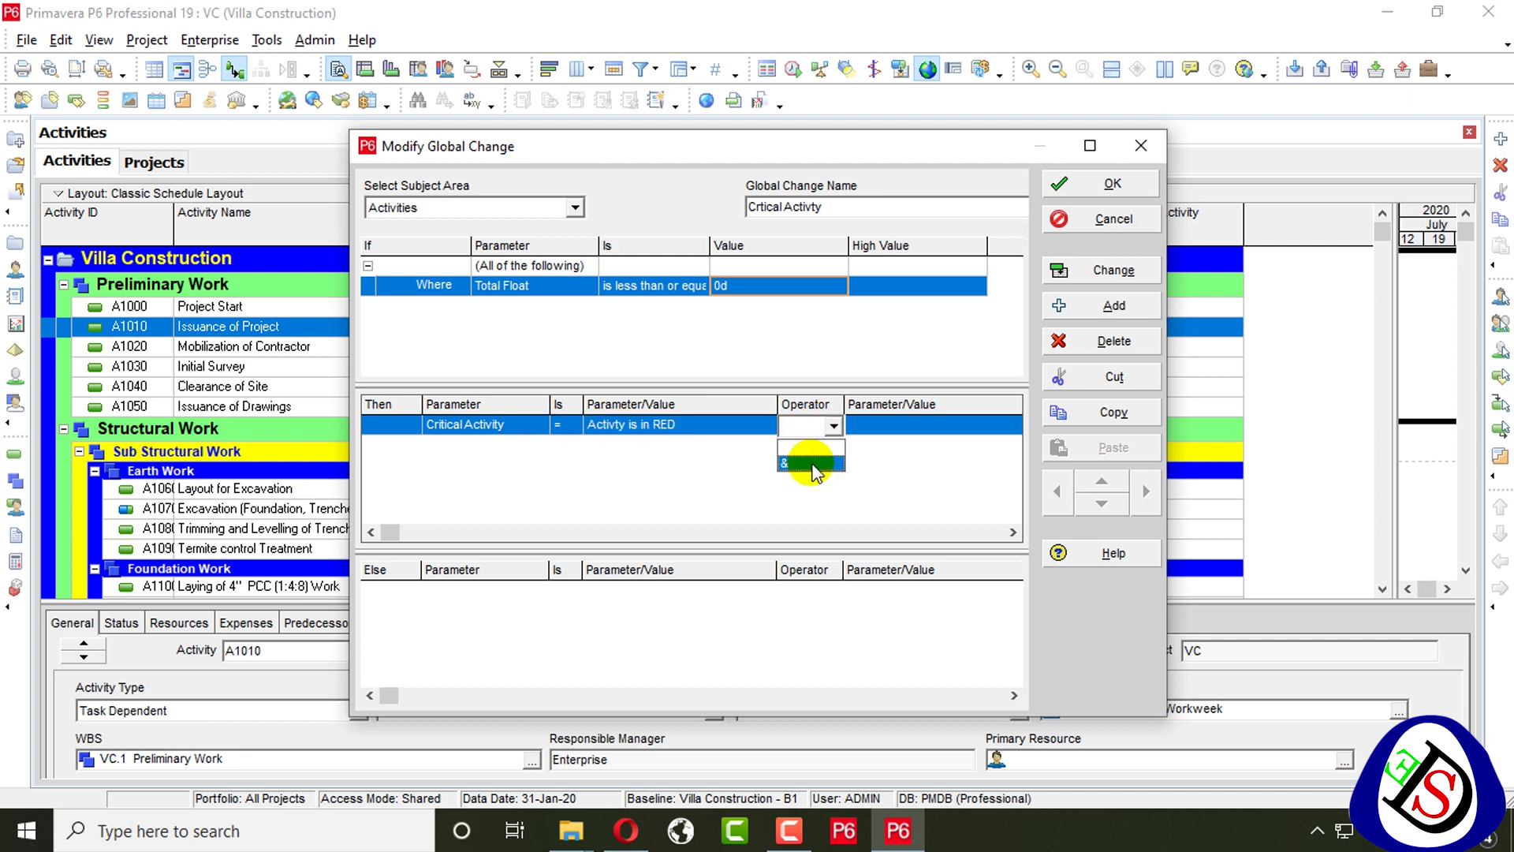
left_click(812, 463)
left_click(905, 425)
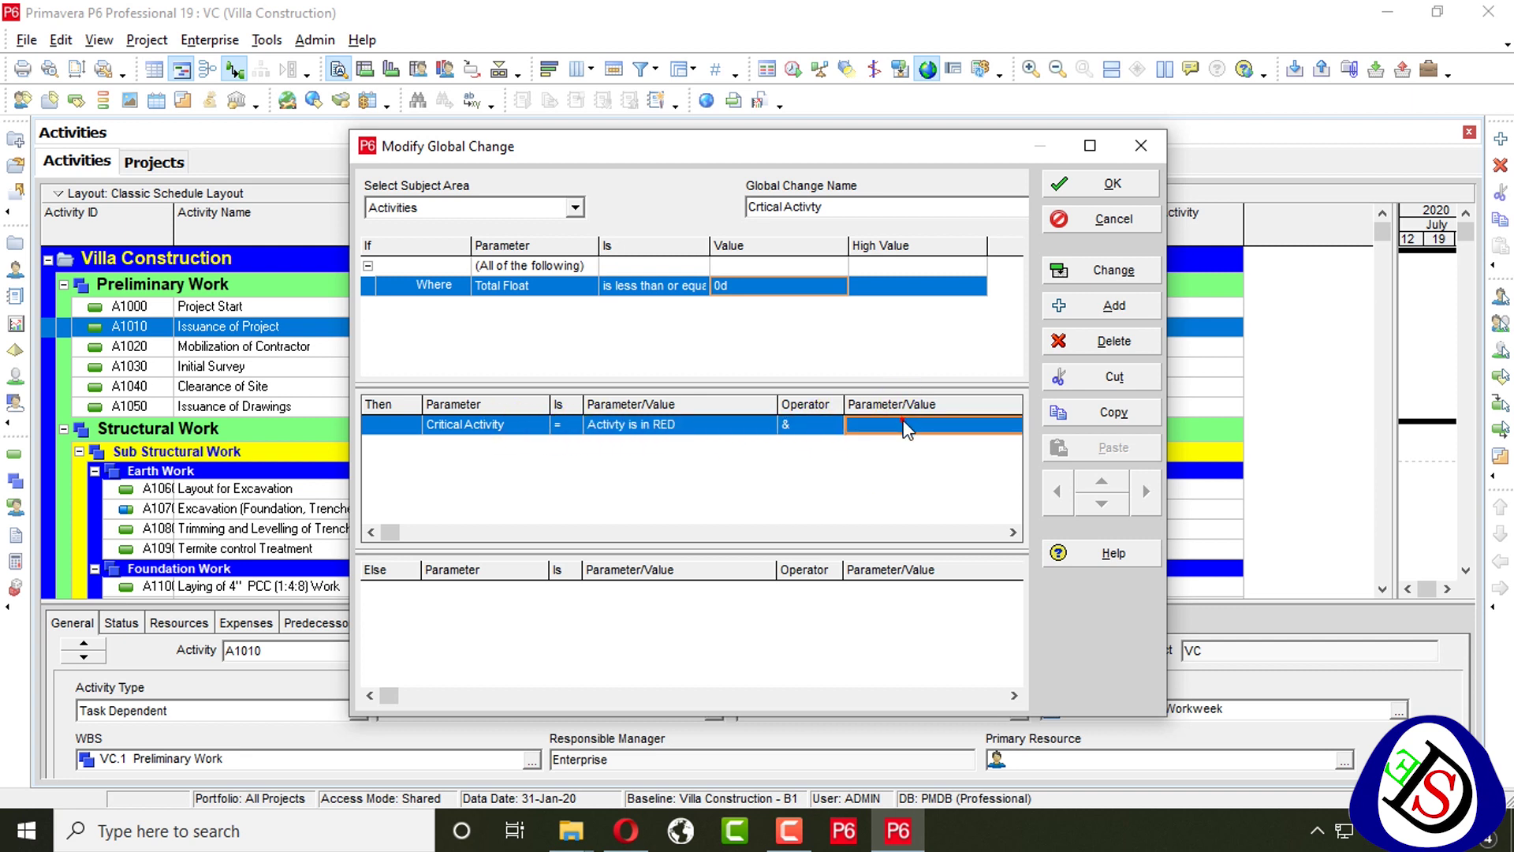
left_click(907, 430)
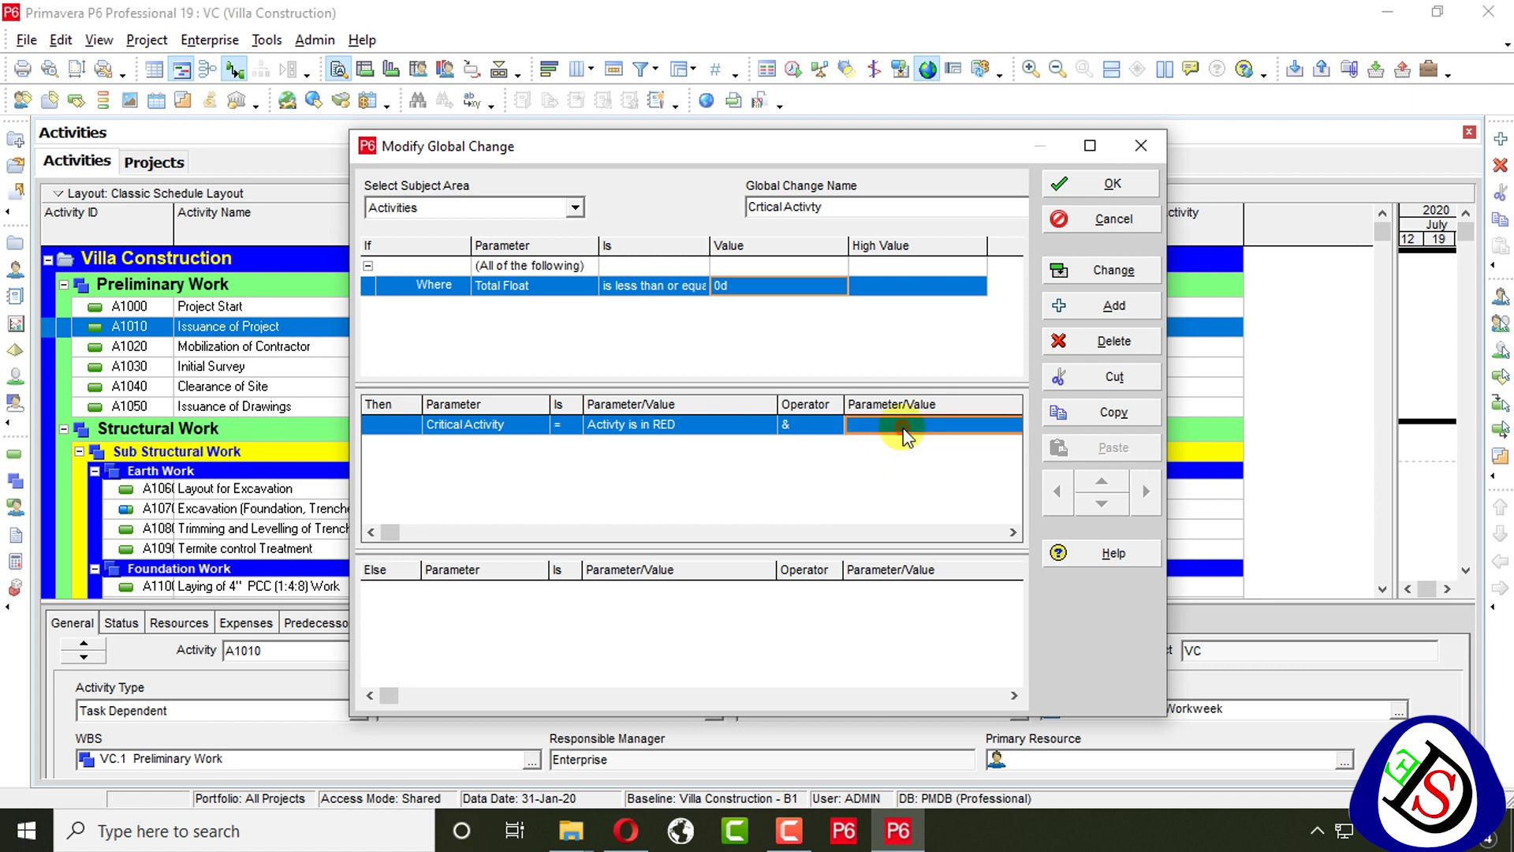
left_click(899, 429)
left_click(905, 442)
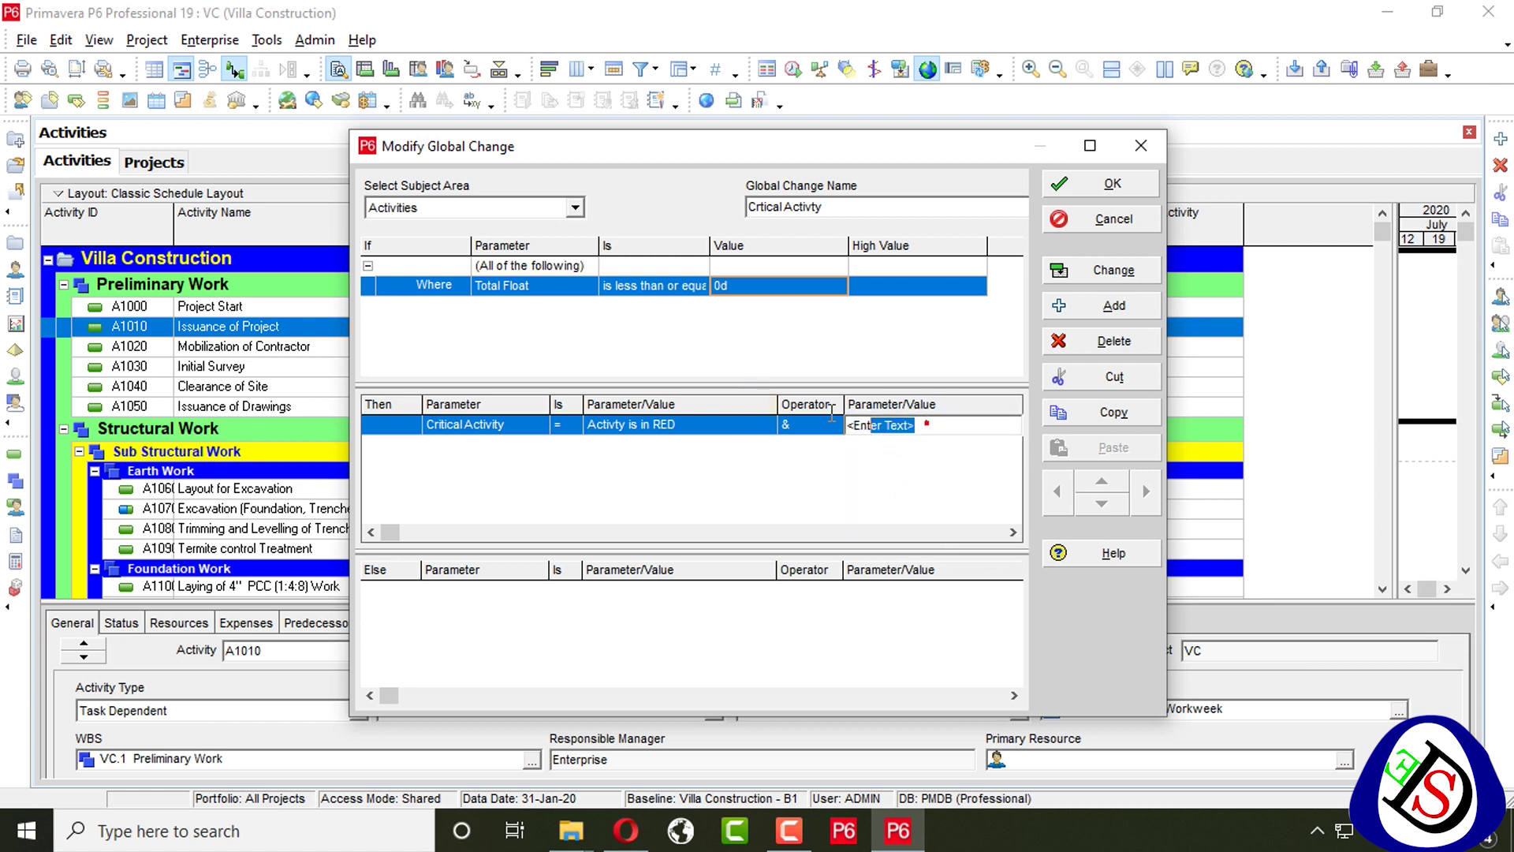
type("Crtical")
Add an Else statement with Critical Activity as its parameter
left_click(451, 664)
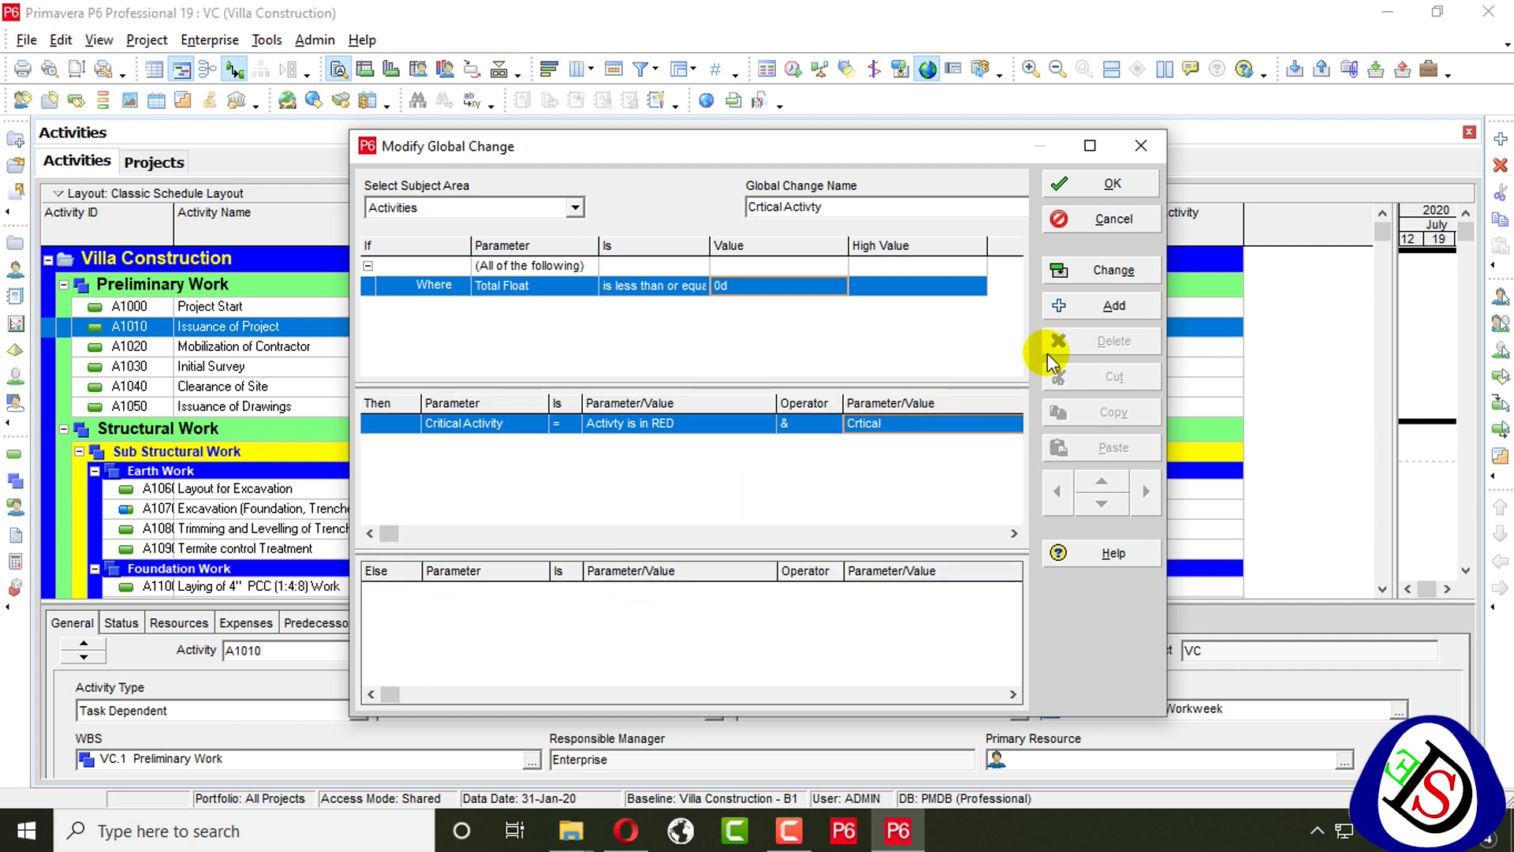
left_click(1100, 310)
left_click(484, 593)
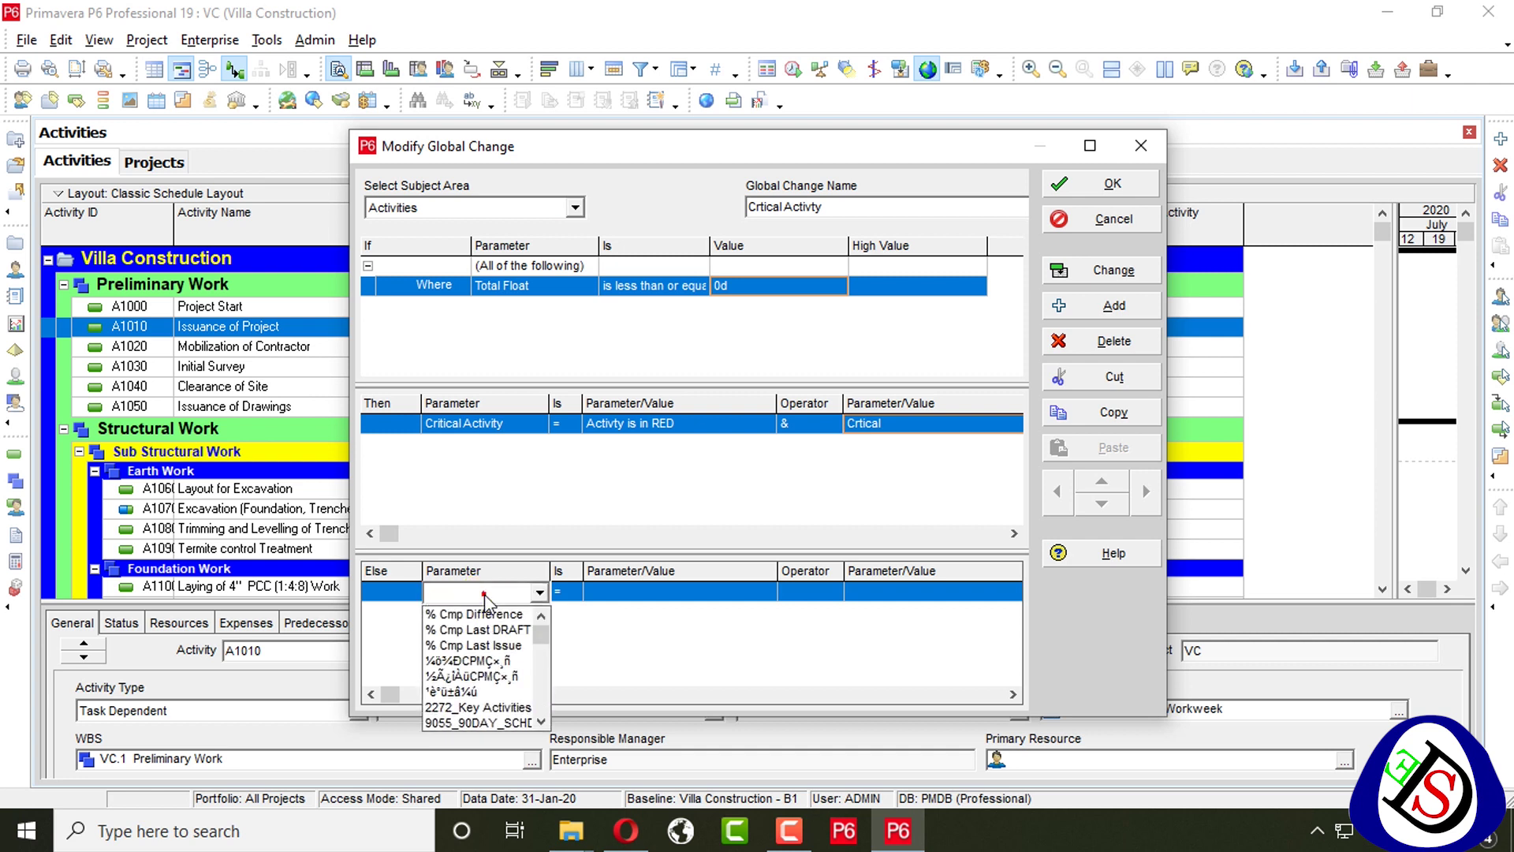
key("c")
scroll(505, 663, "down", 3)
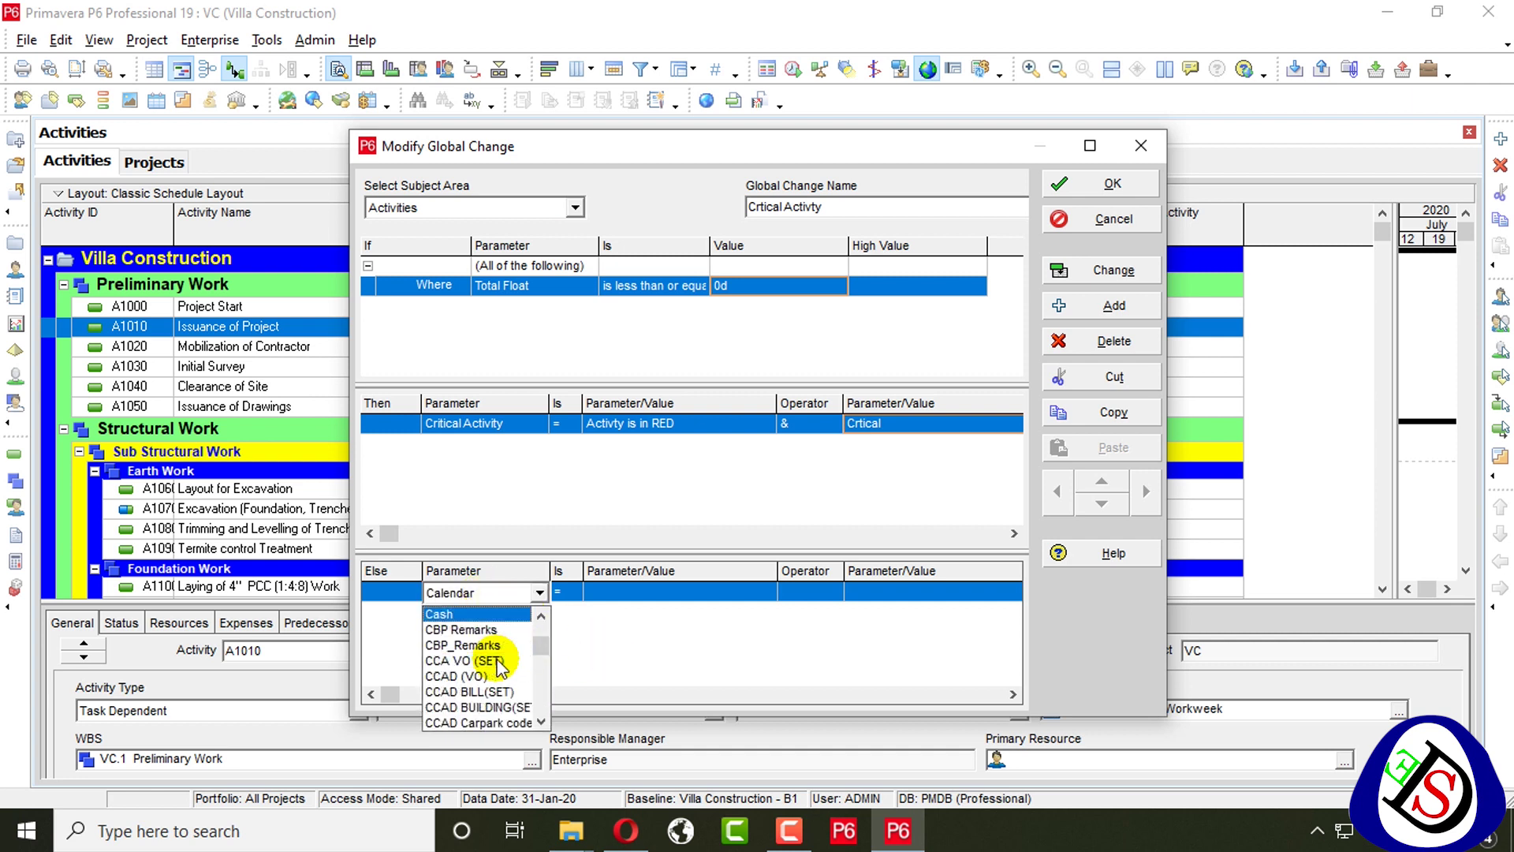
scroll(489, 712, "down", 5)
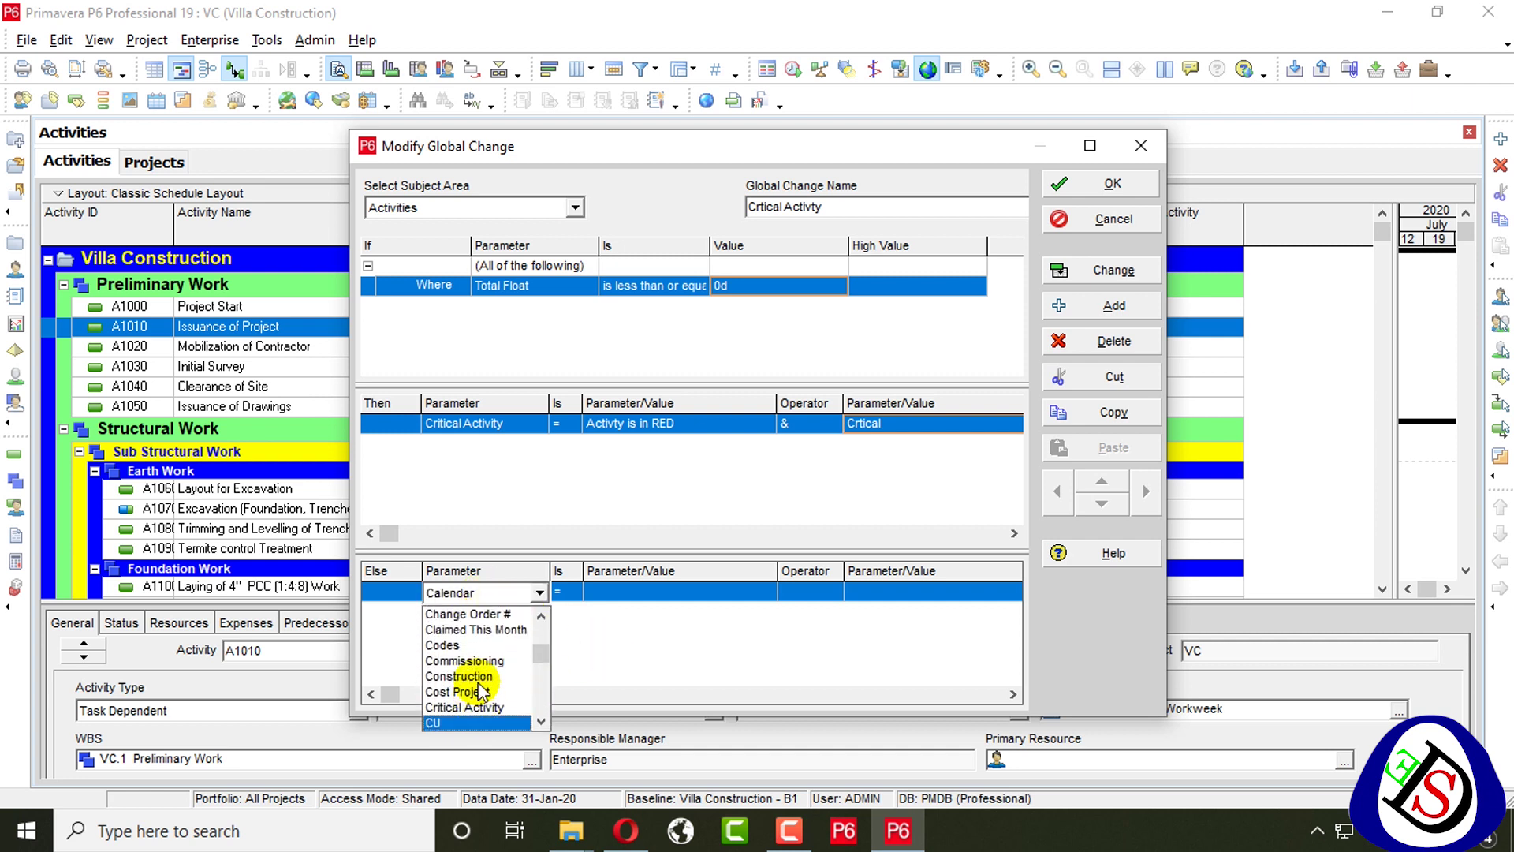
scroll(481, 663, "down", 5)
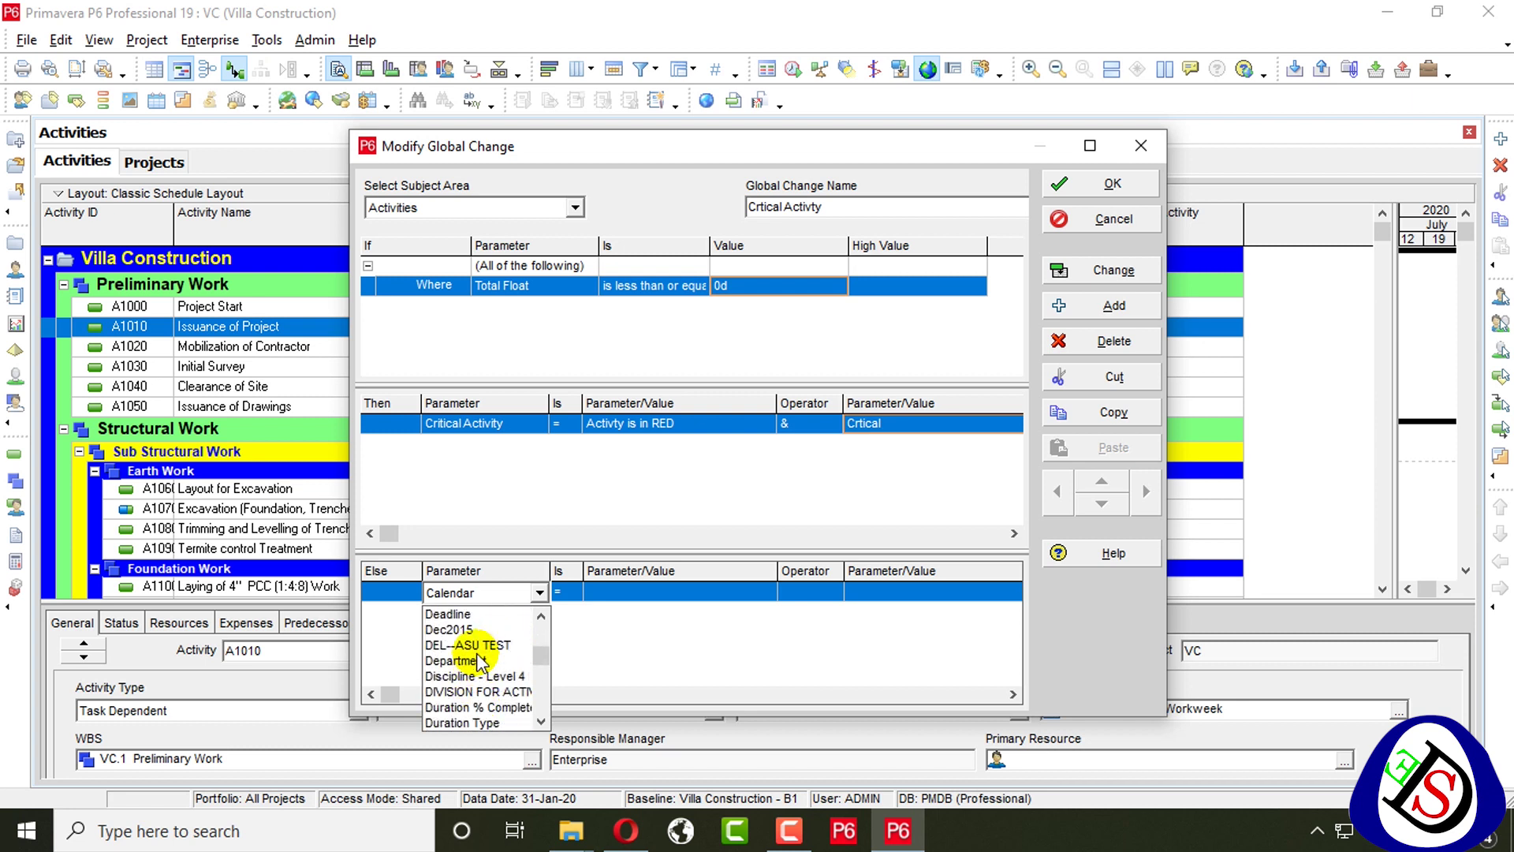
scroll(481, 666, "up", 3)
left_click(481, 662)
Give the Else statement for Critical Activity the custom text value "Activity in Green"
left_click(659, 598)
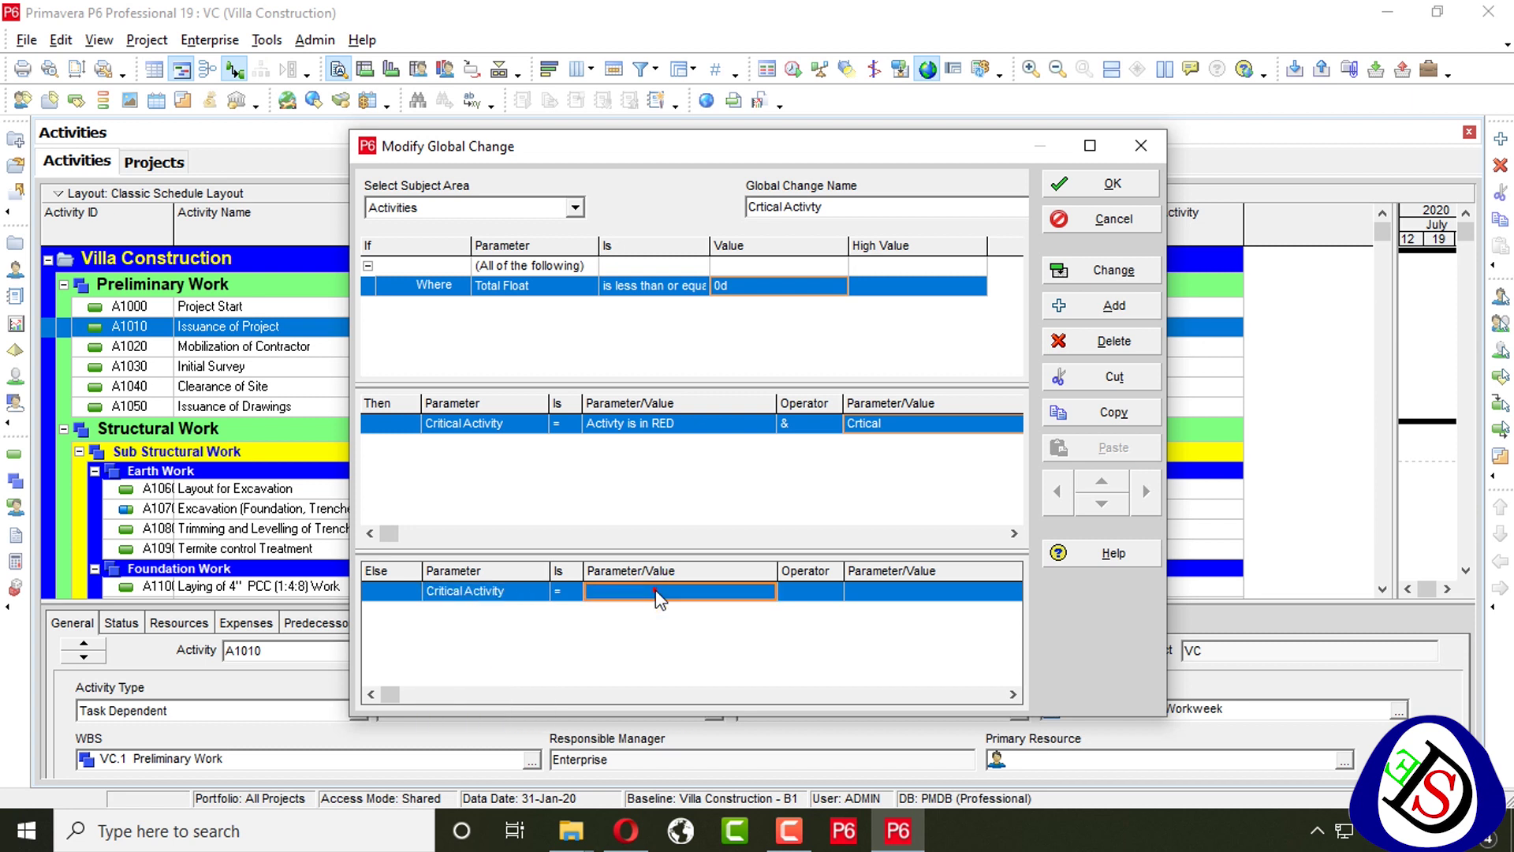
left_click(660, 598)
left_click(660, 598)
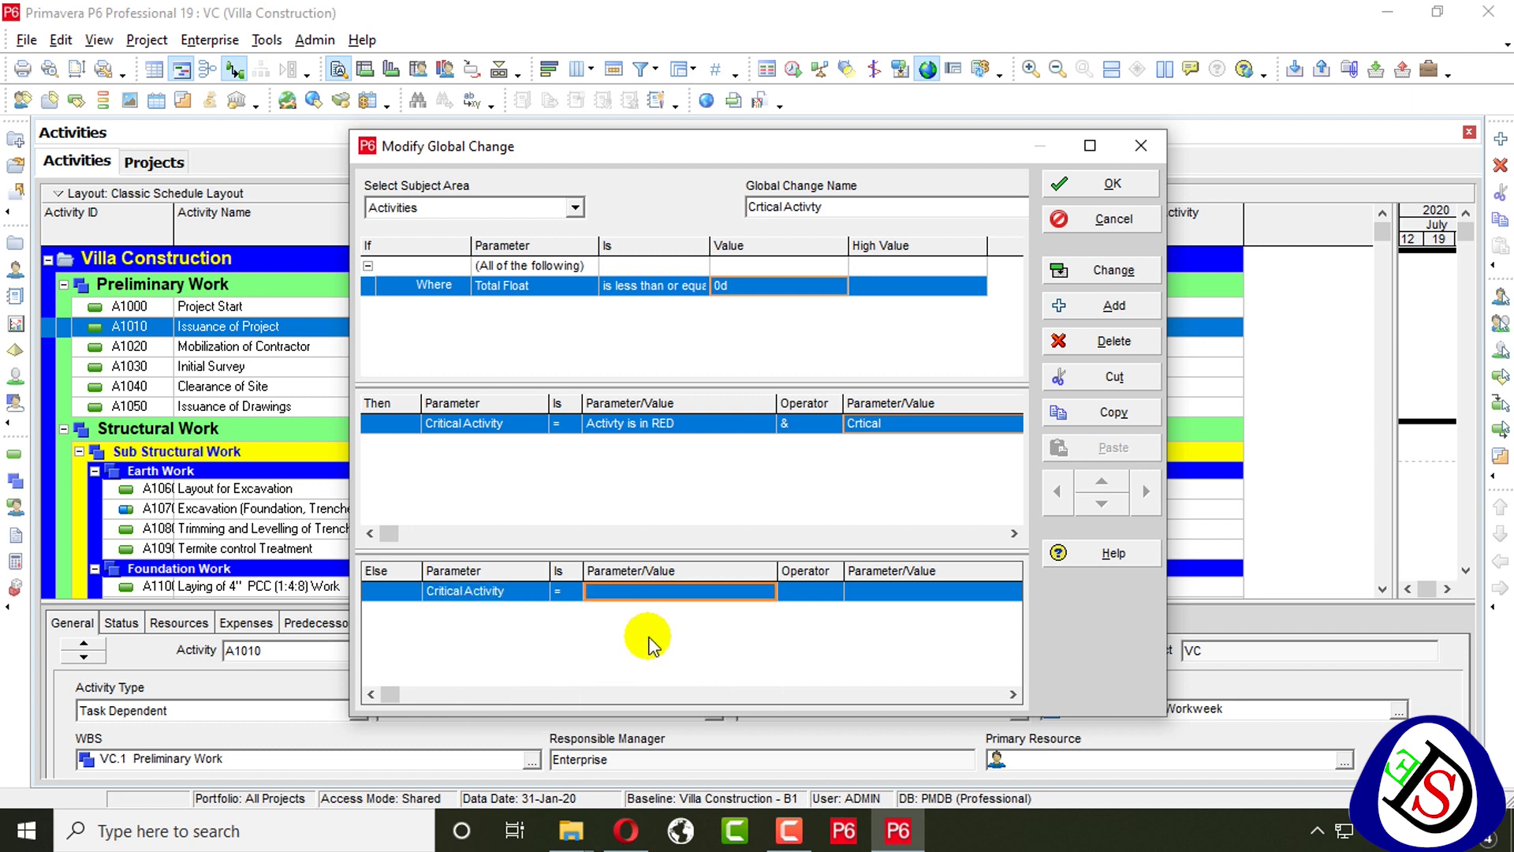
left_click(642, 593)
left_click(672, 609)
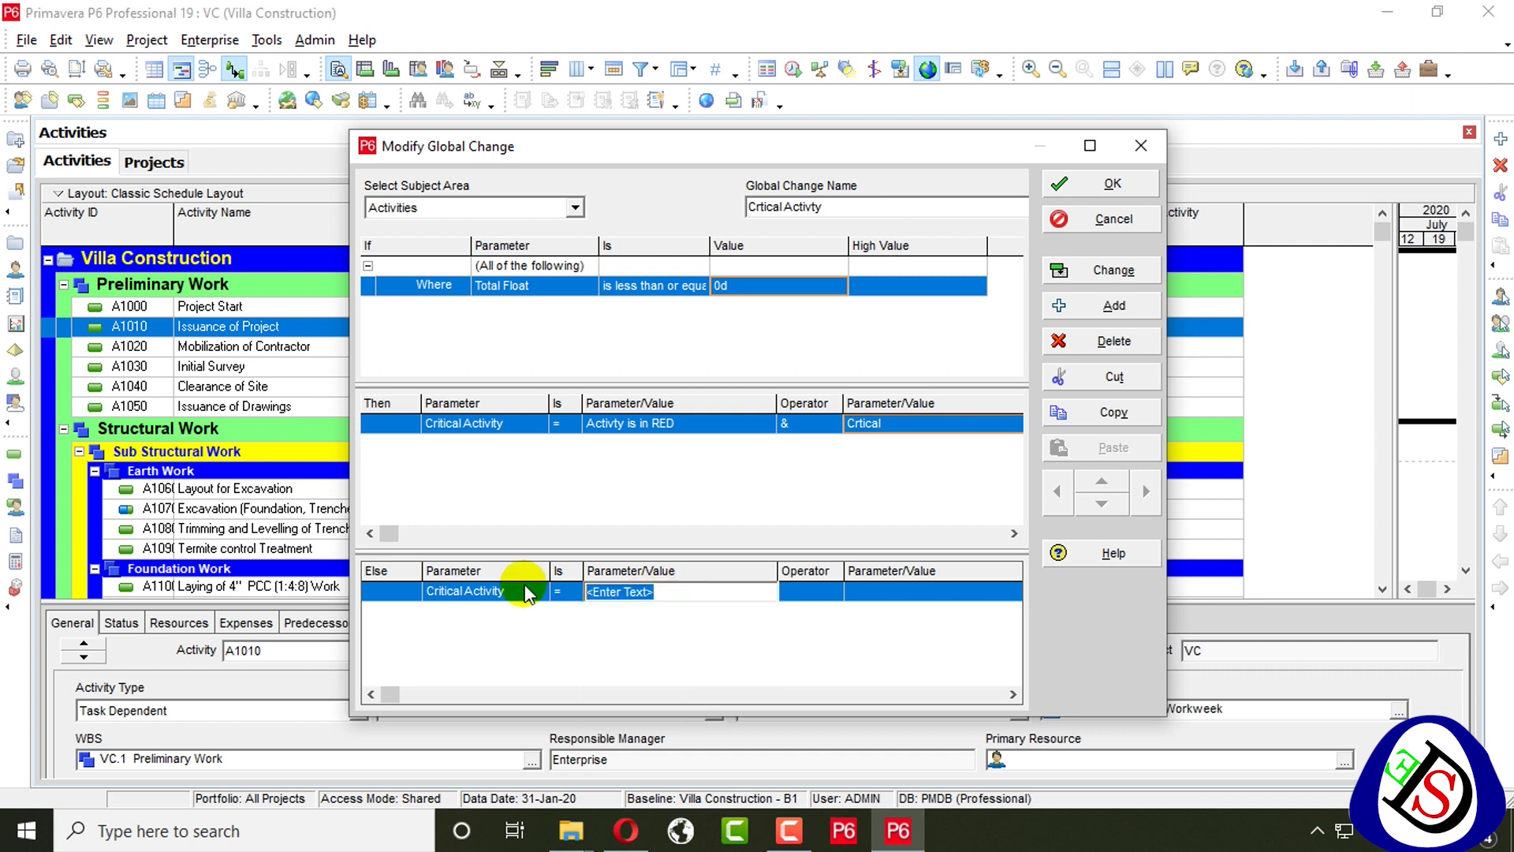
left_click(679, 593)
left_click(690, 592)
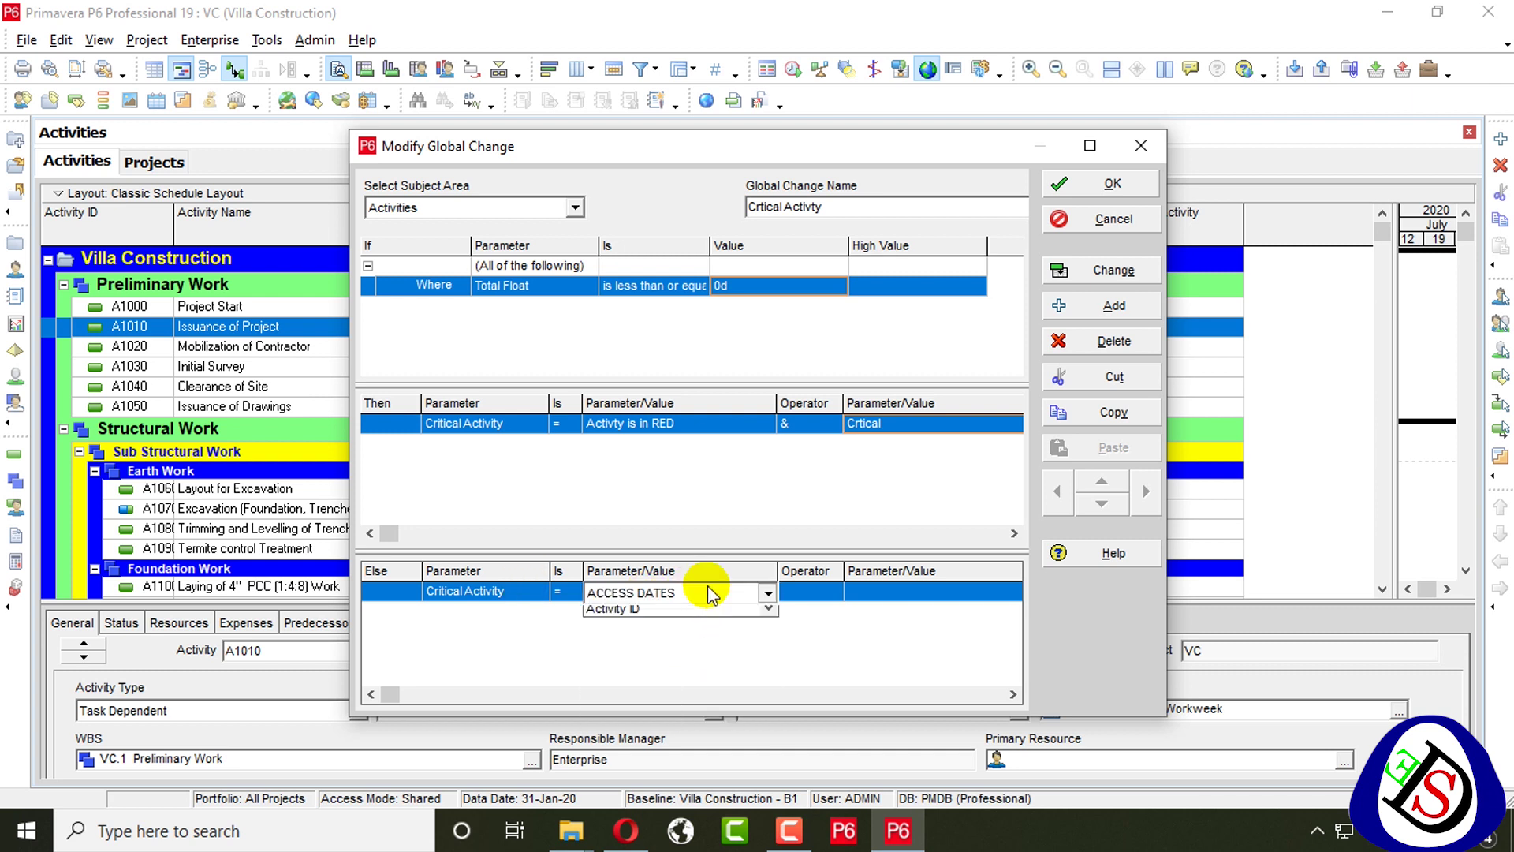
scroll(694, 647, "up", 5)
left_click(672, 607)
left_click(672, 599)
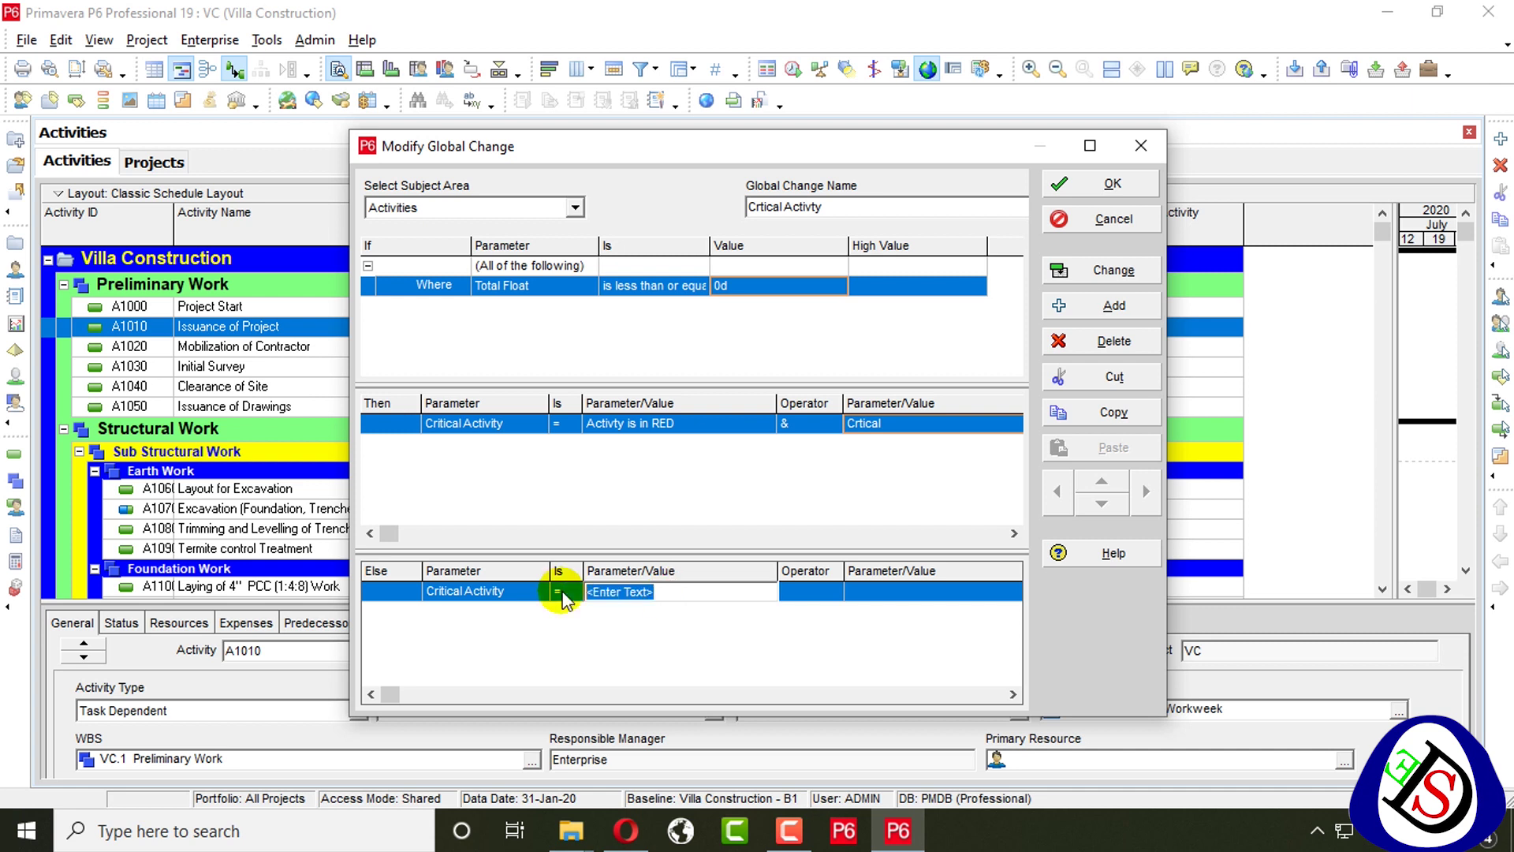
type("Activity in Green")
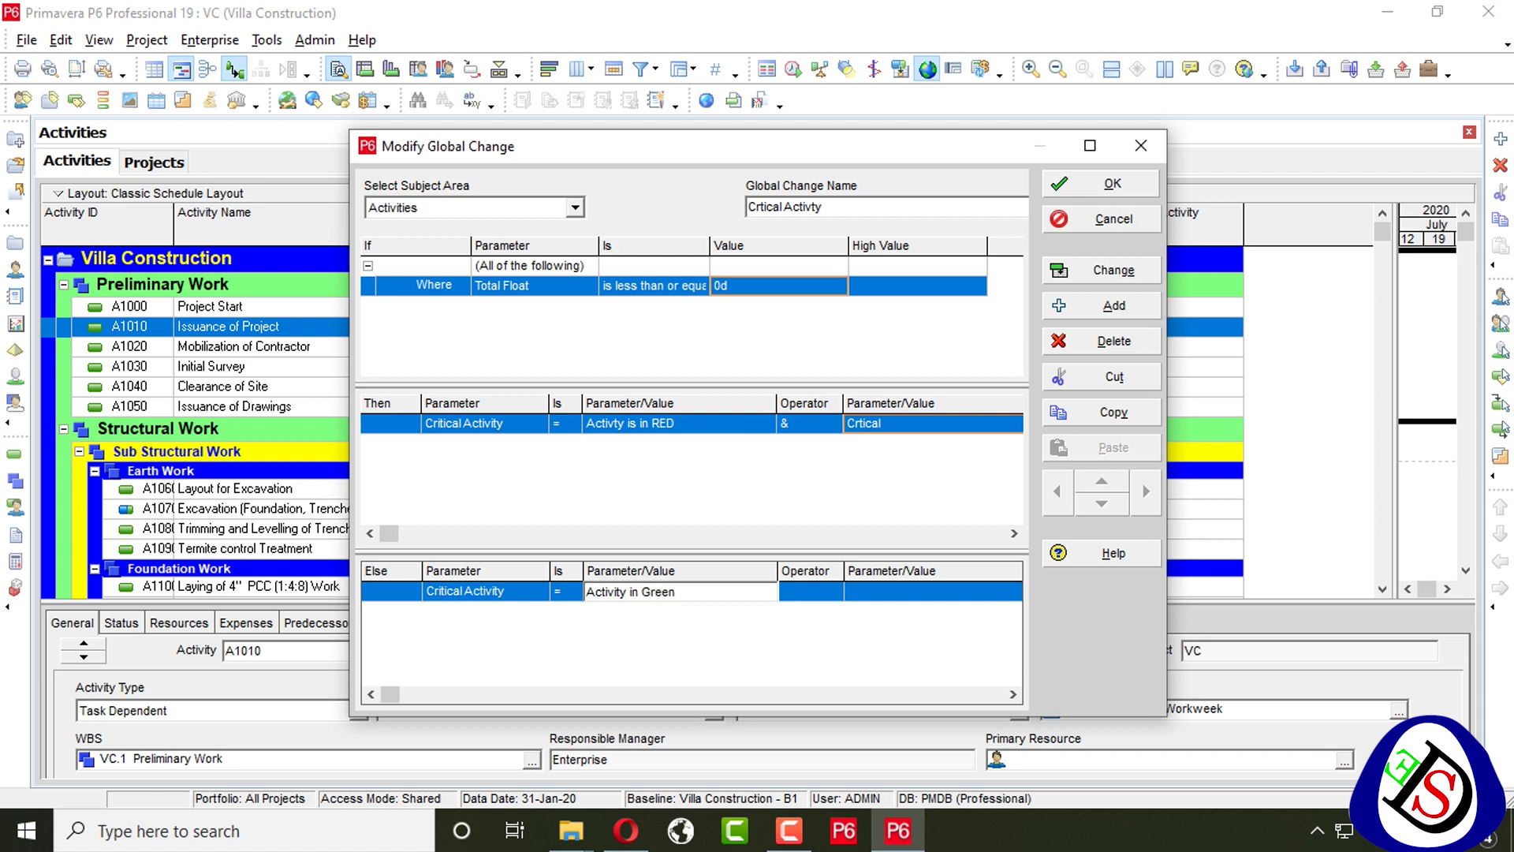
Append a second custom text, "Non Crtical", to the Else statement's value with the & operator and save the global change
left_click(811, 593)
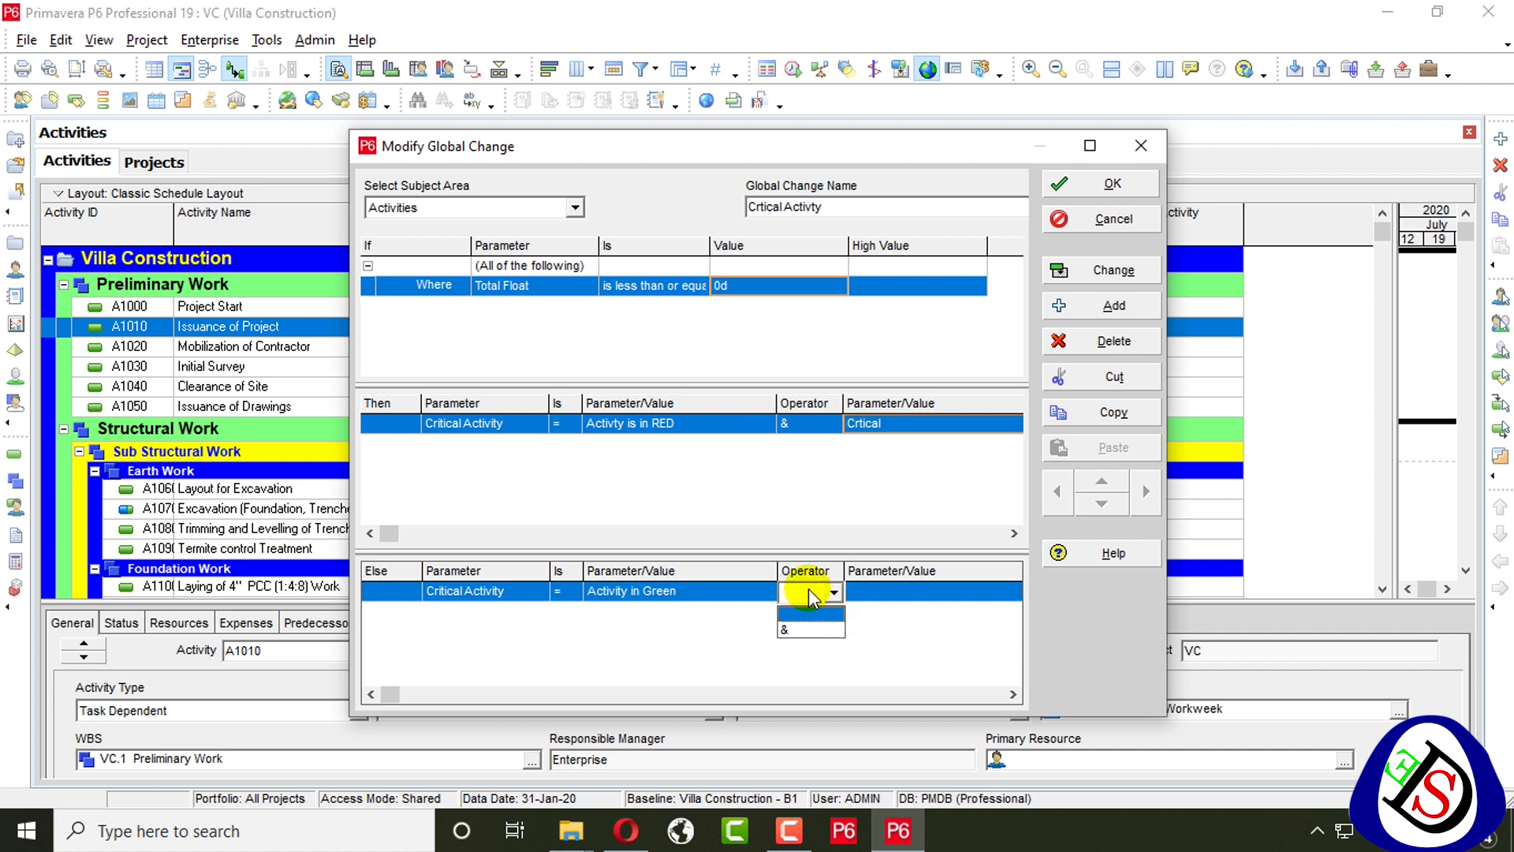
left_click(811, 629)
left_click(885, 593)
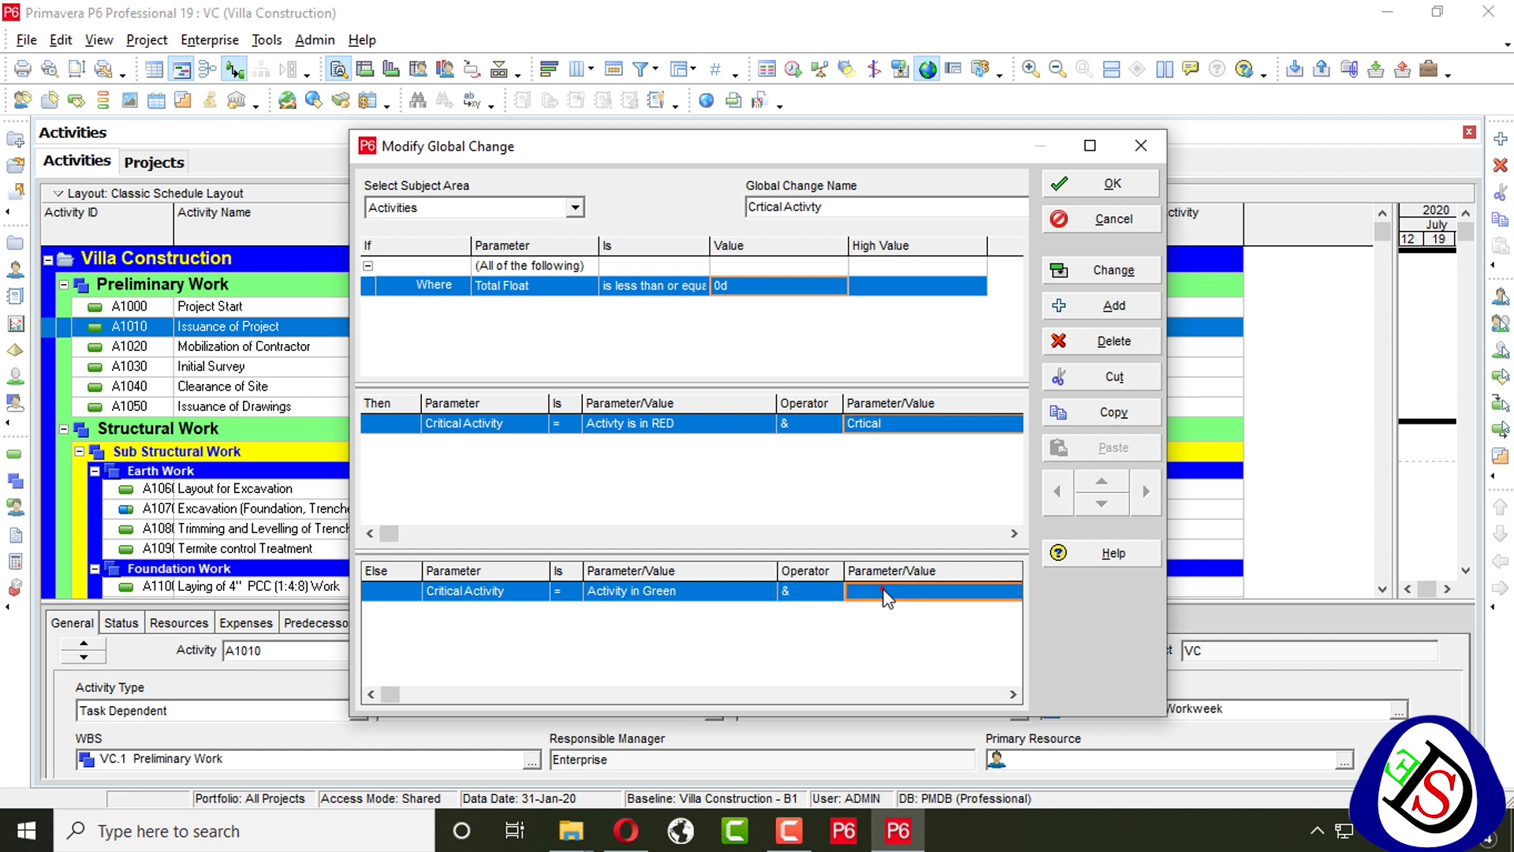
type("Non Crtical")
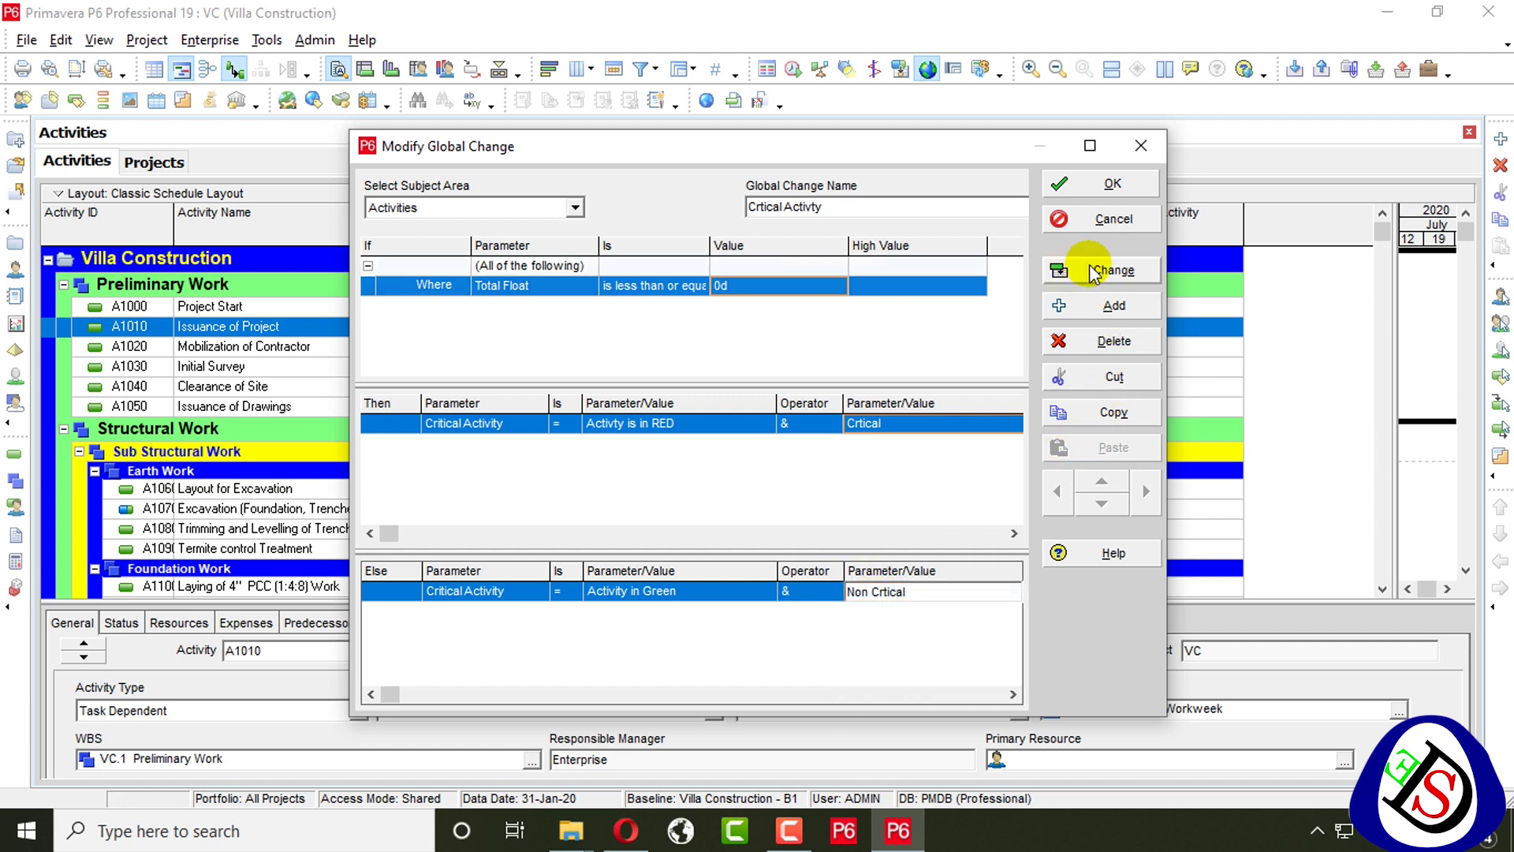
left_click(1111, 185)
Apply the Crtical Activty global change, review its report and commit the changes without saving a log file
left_click(1002, 249)
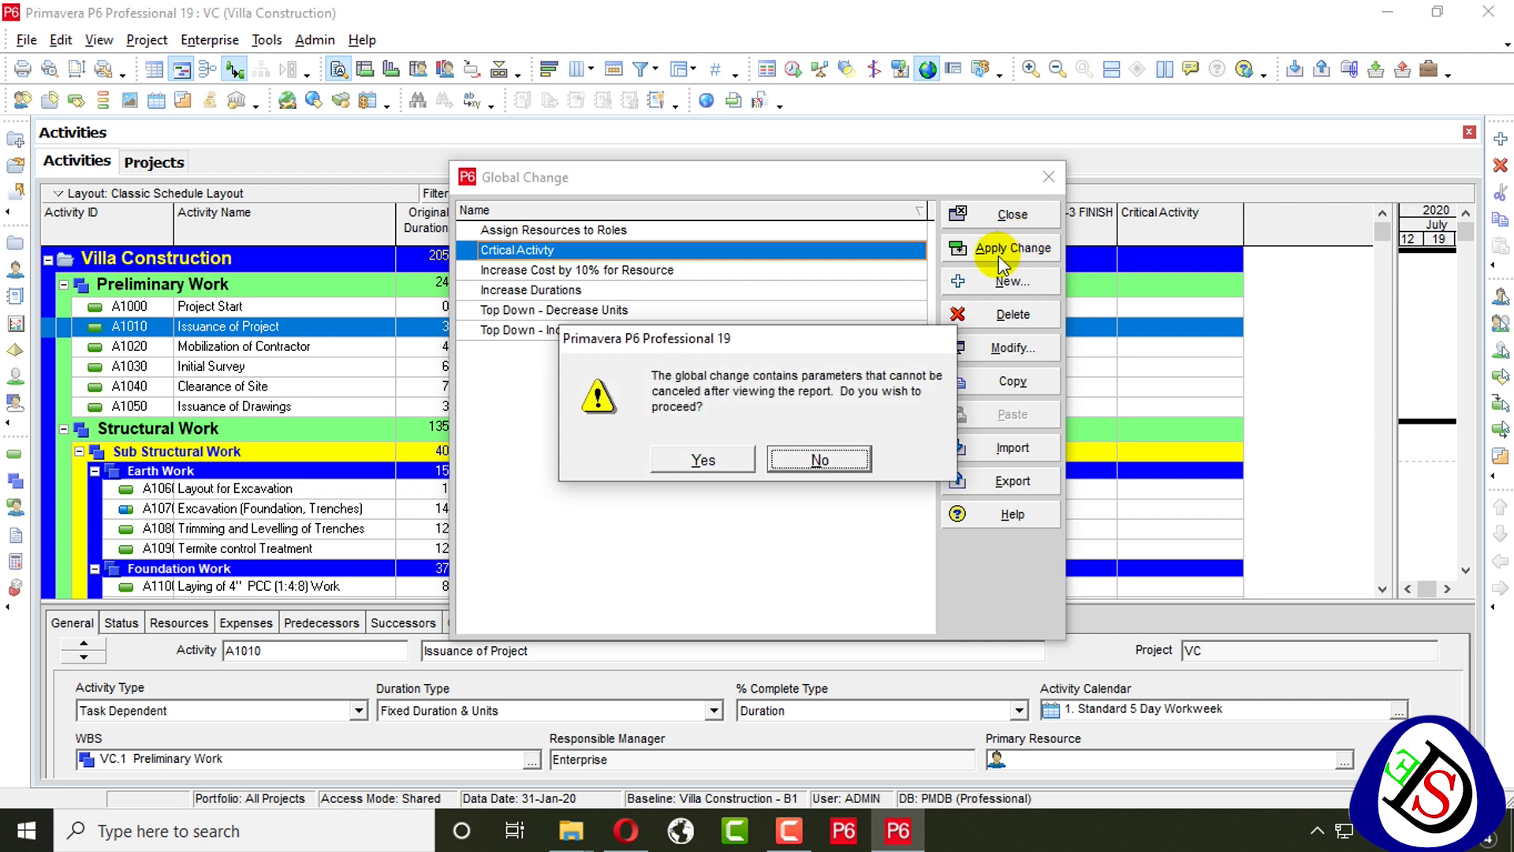
left_click(704, 459)
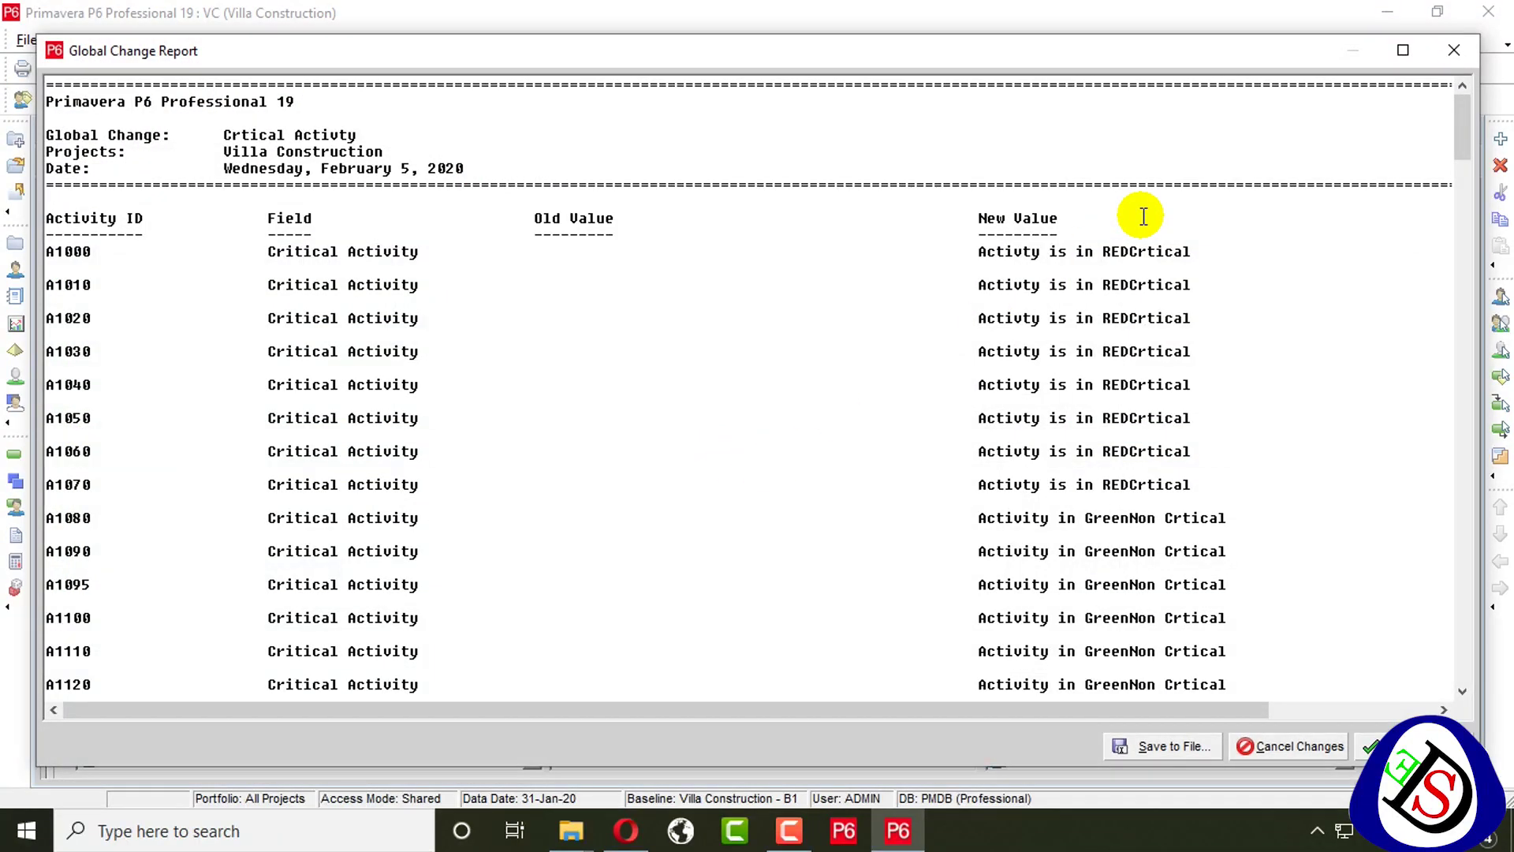
scroll(1143, 216, "down", 8)
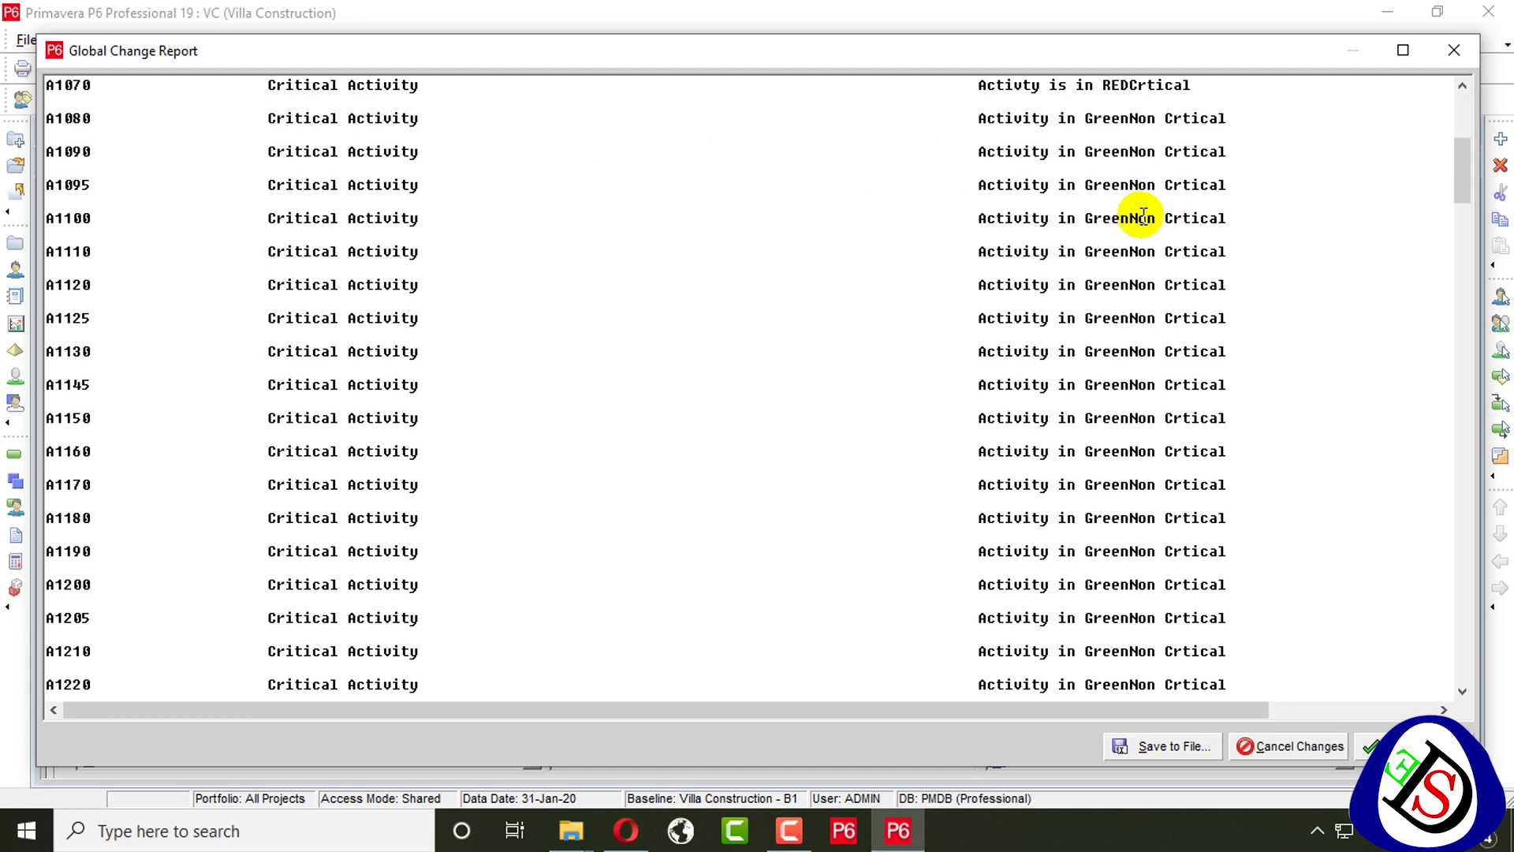
scroll(1143, 216, "up", 8)
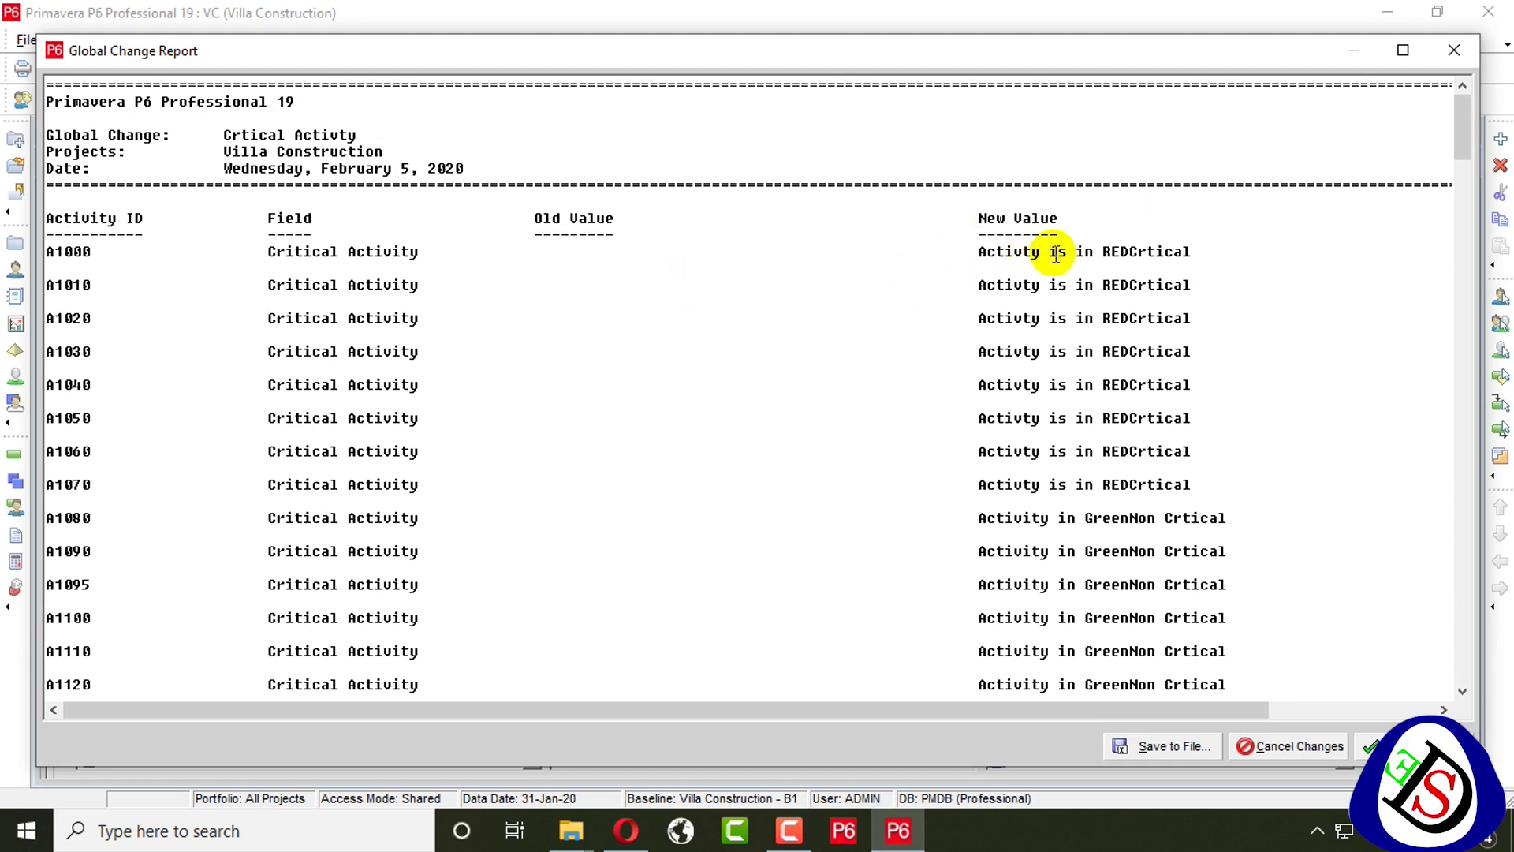
scroll(1141, 256, "down", 1)
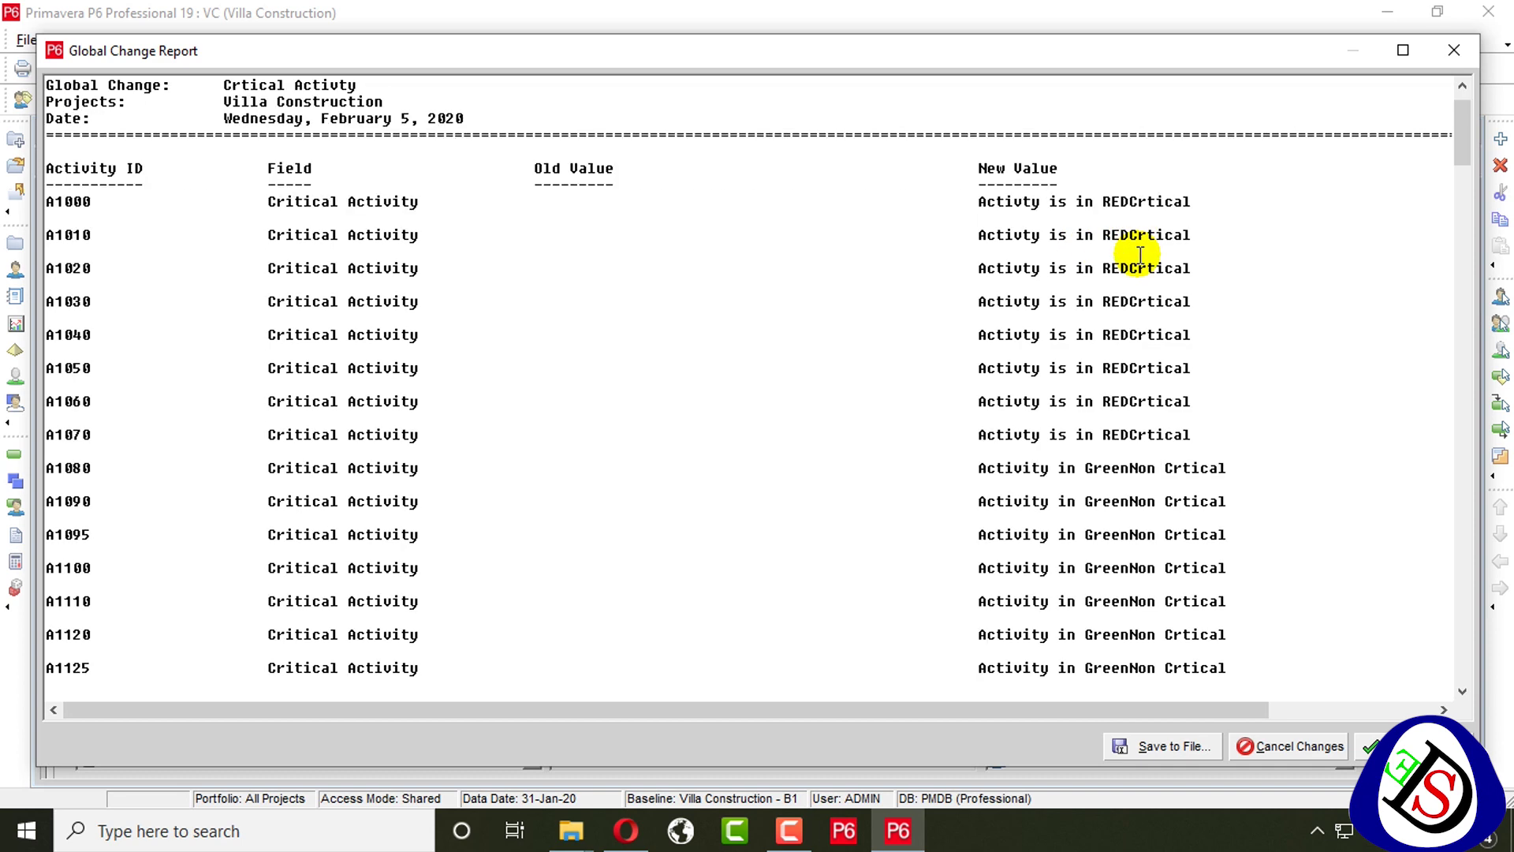
scroll(1085, 203, "down", 7)
scroll(1133, 206, "down", 20)
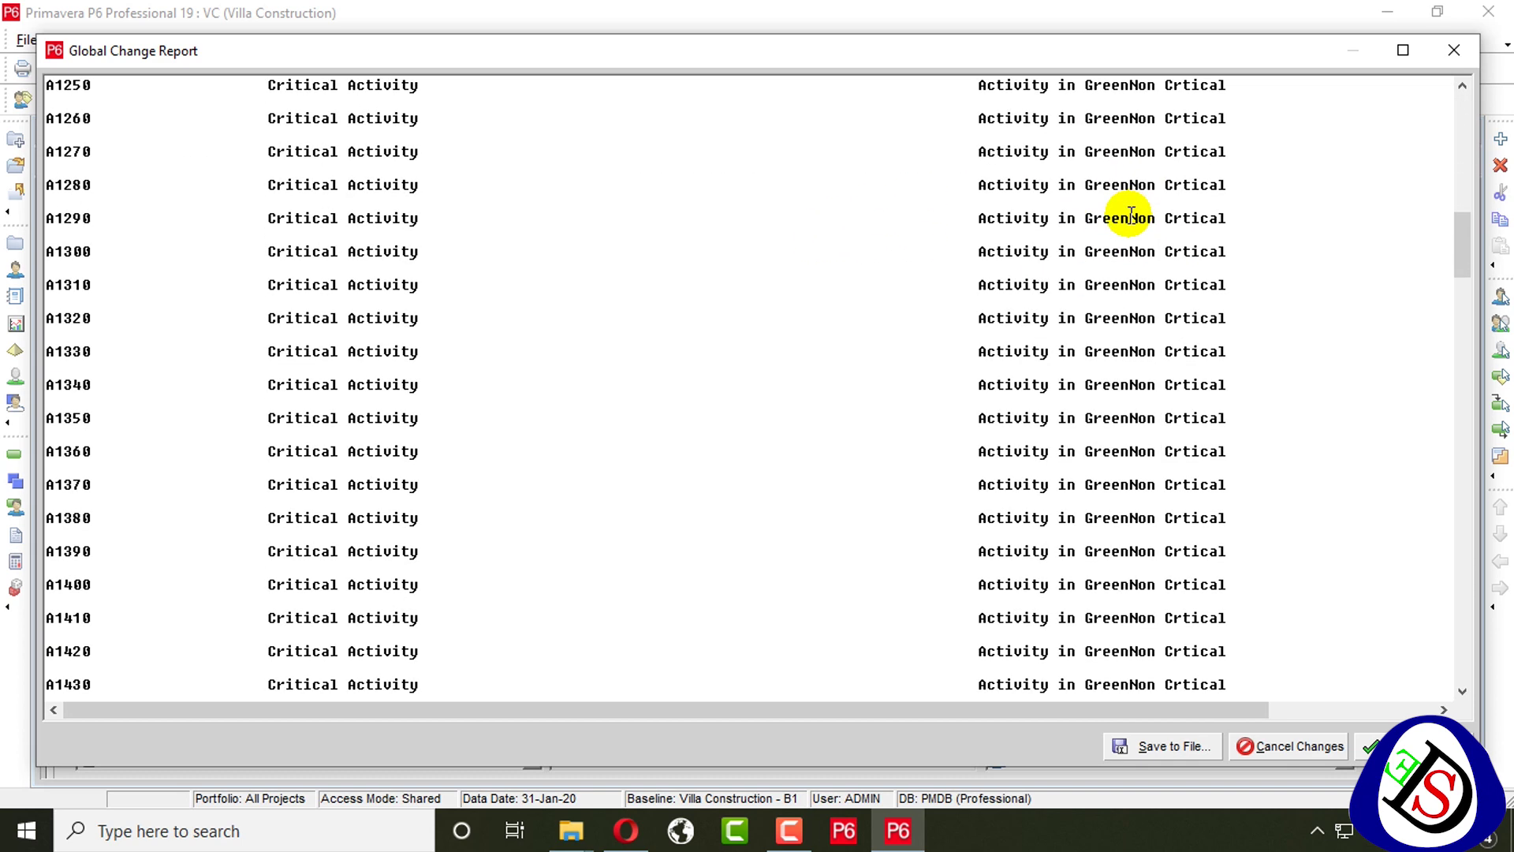
scroll(1132, 215, "down", 15)
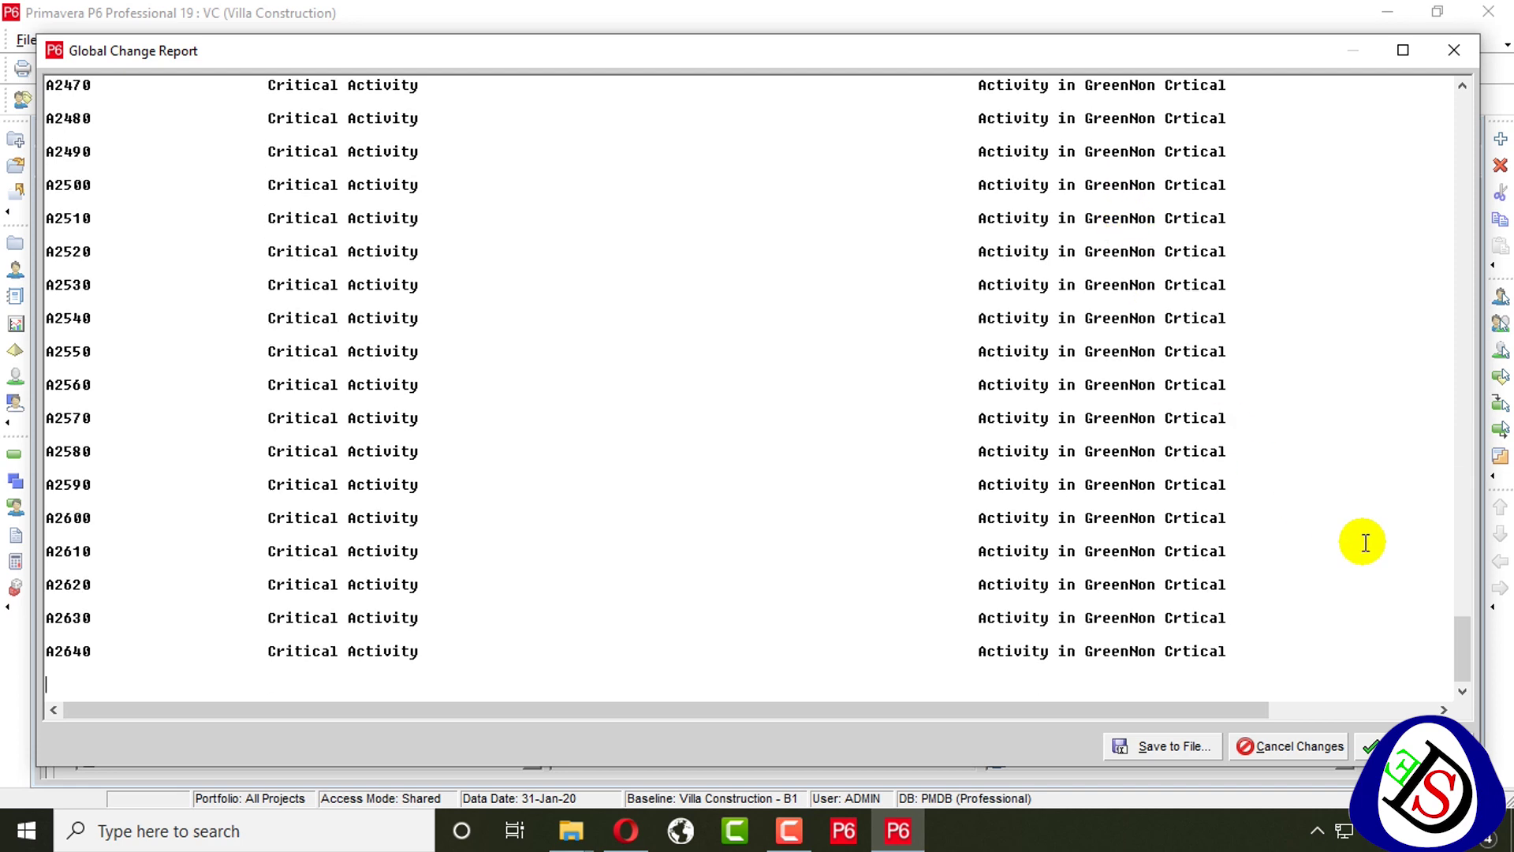
left_click(1370, 746)
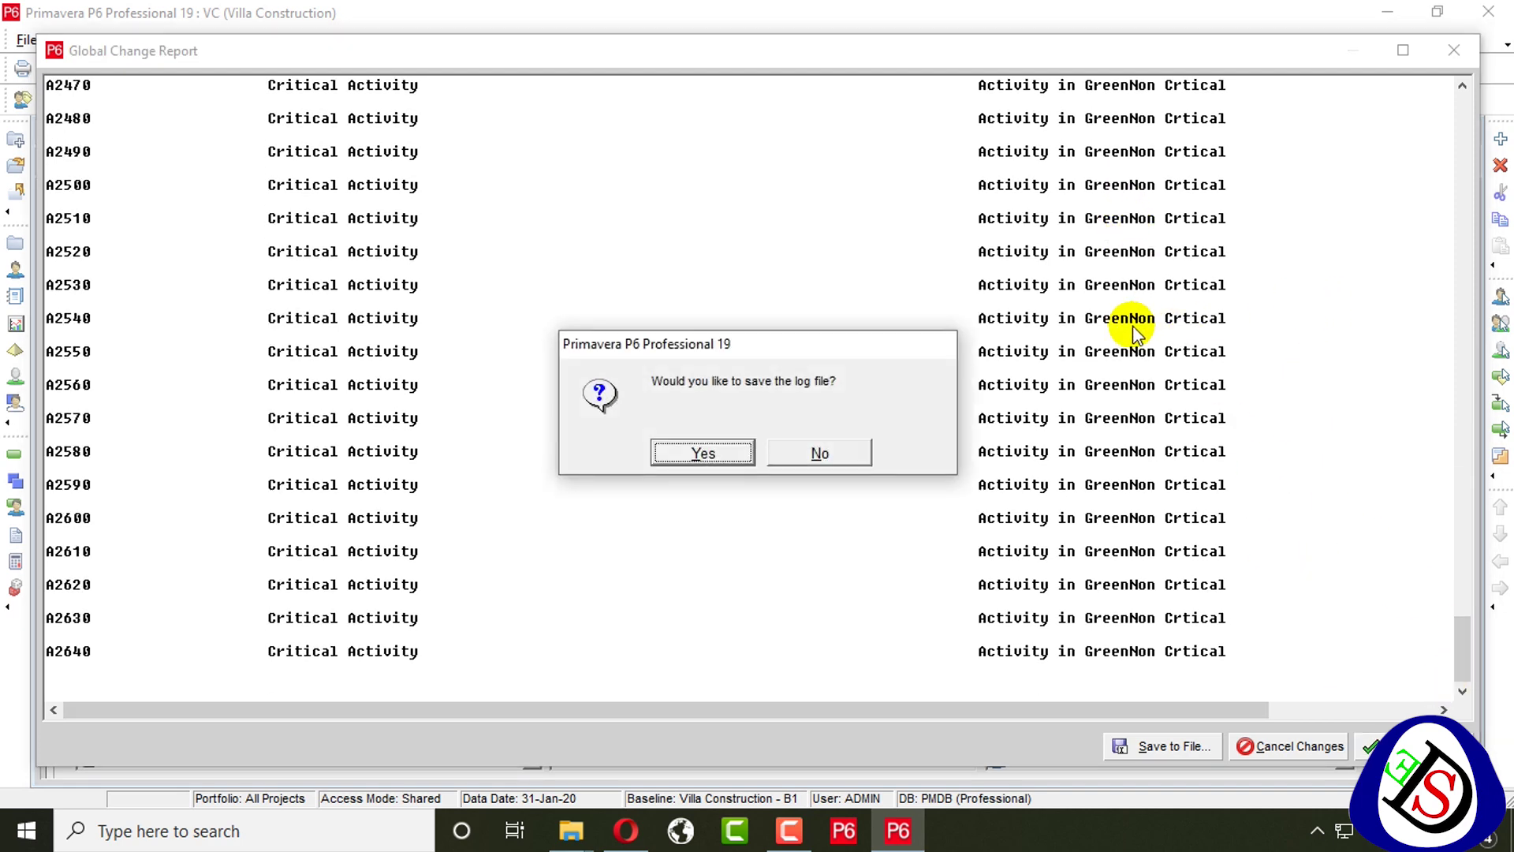
left_click(717, 452)
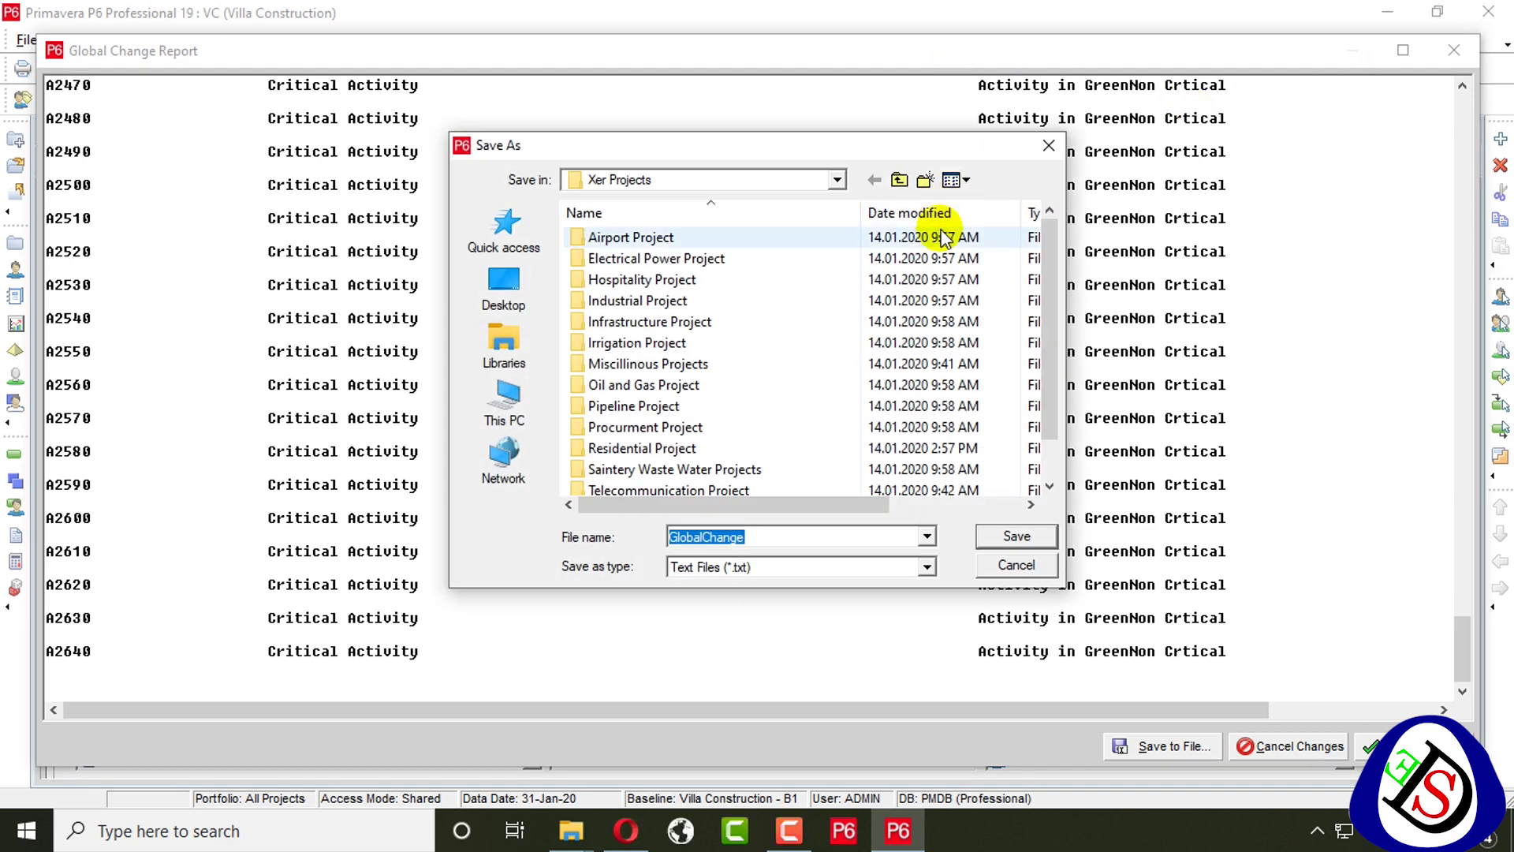
left_click(1048, 146)
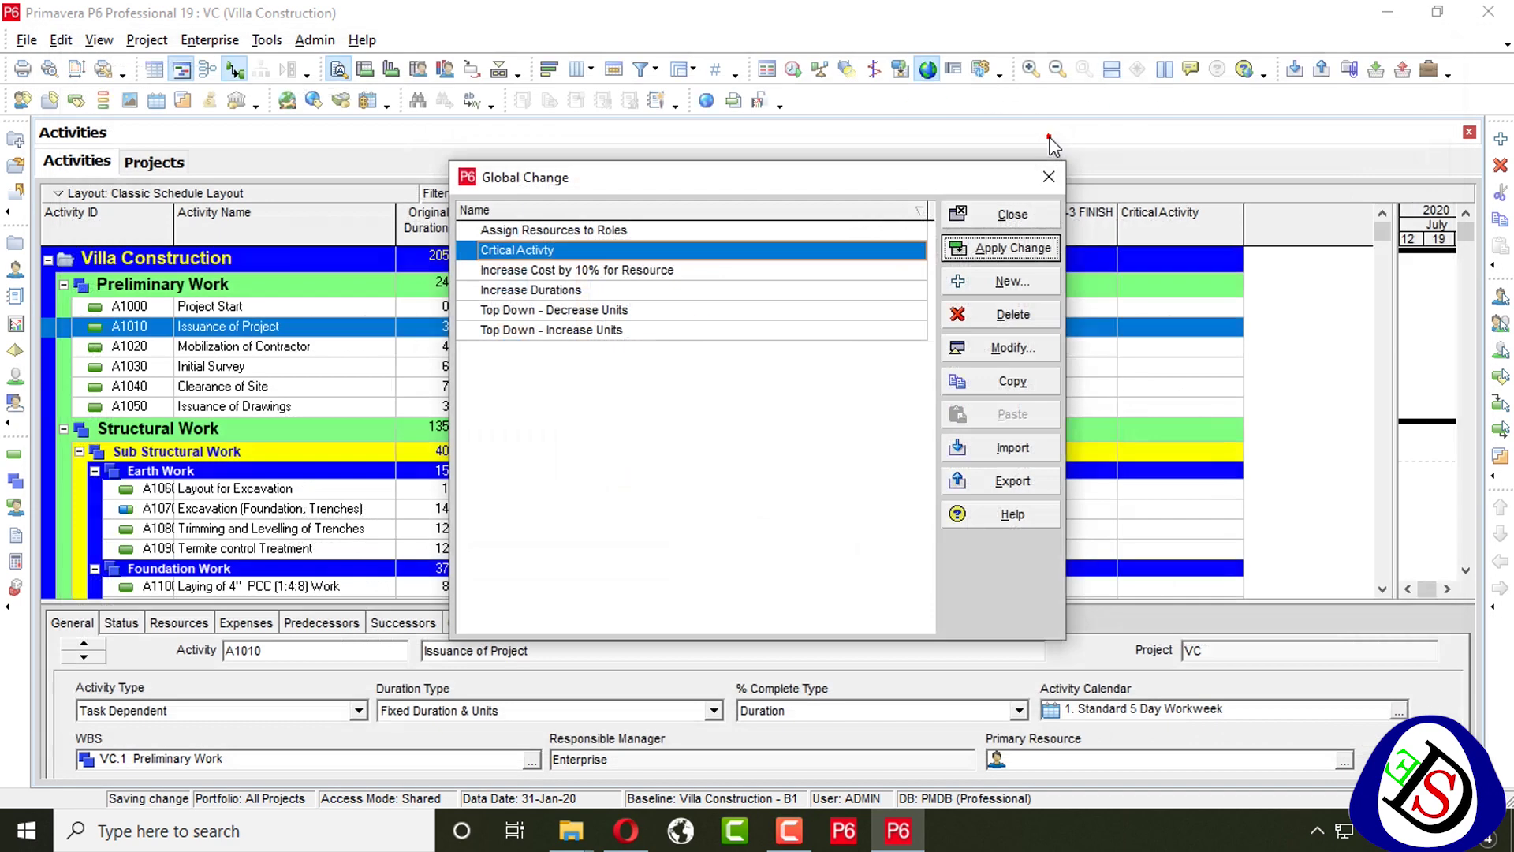
Apply the Crtical Activty global change a second time and commit it, declining to save the log file
left_click(1022, 247)
left_click(713, 461)
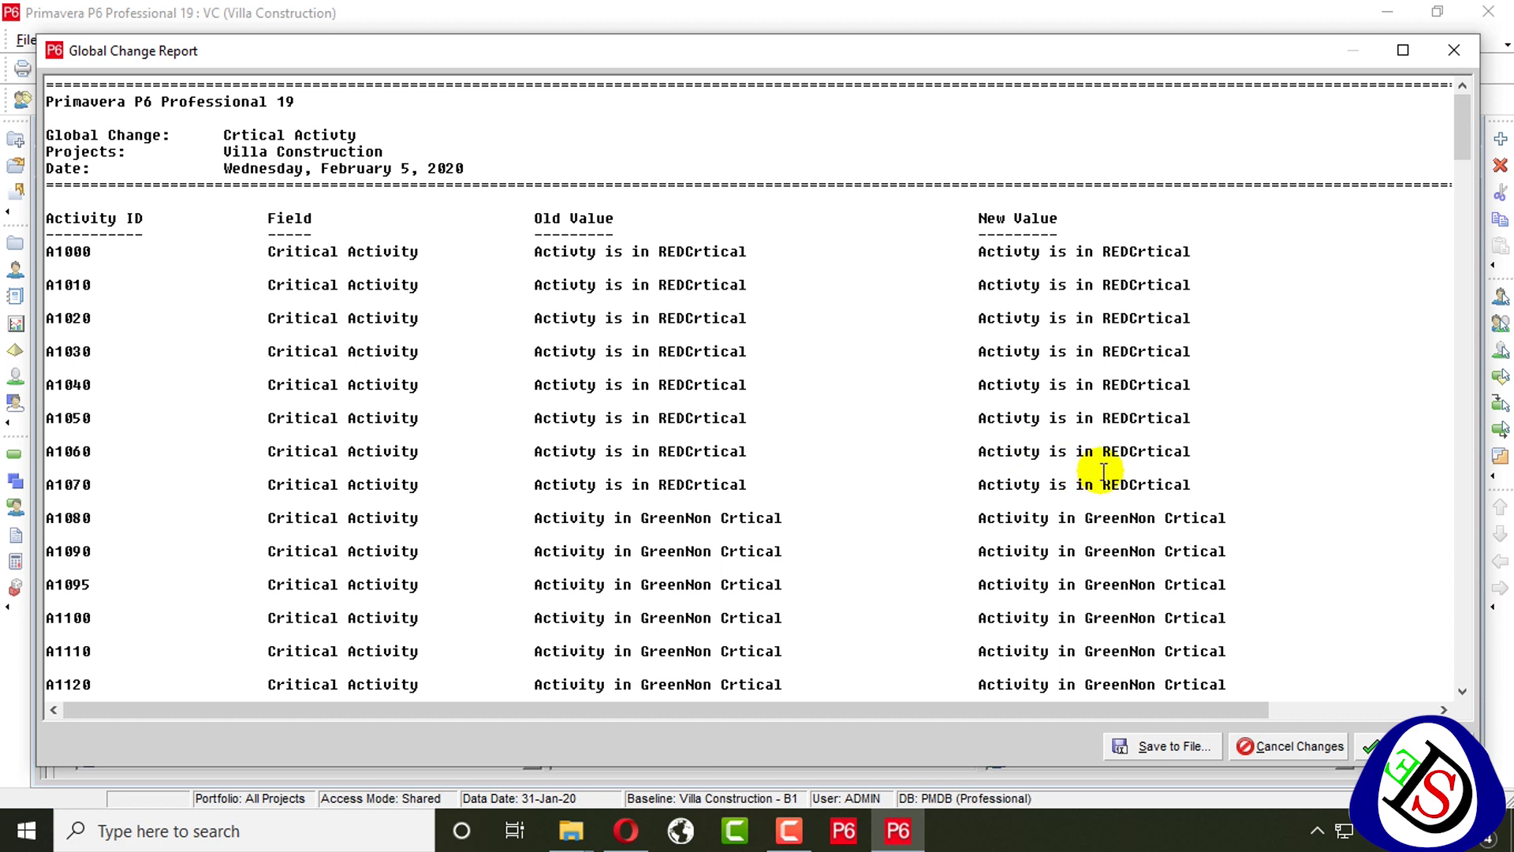
left_click(1372, 746)
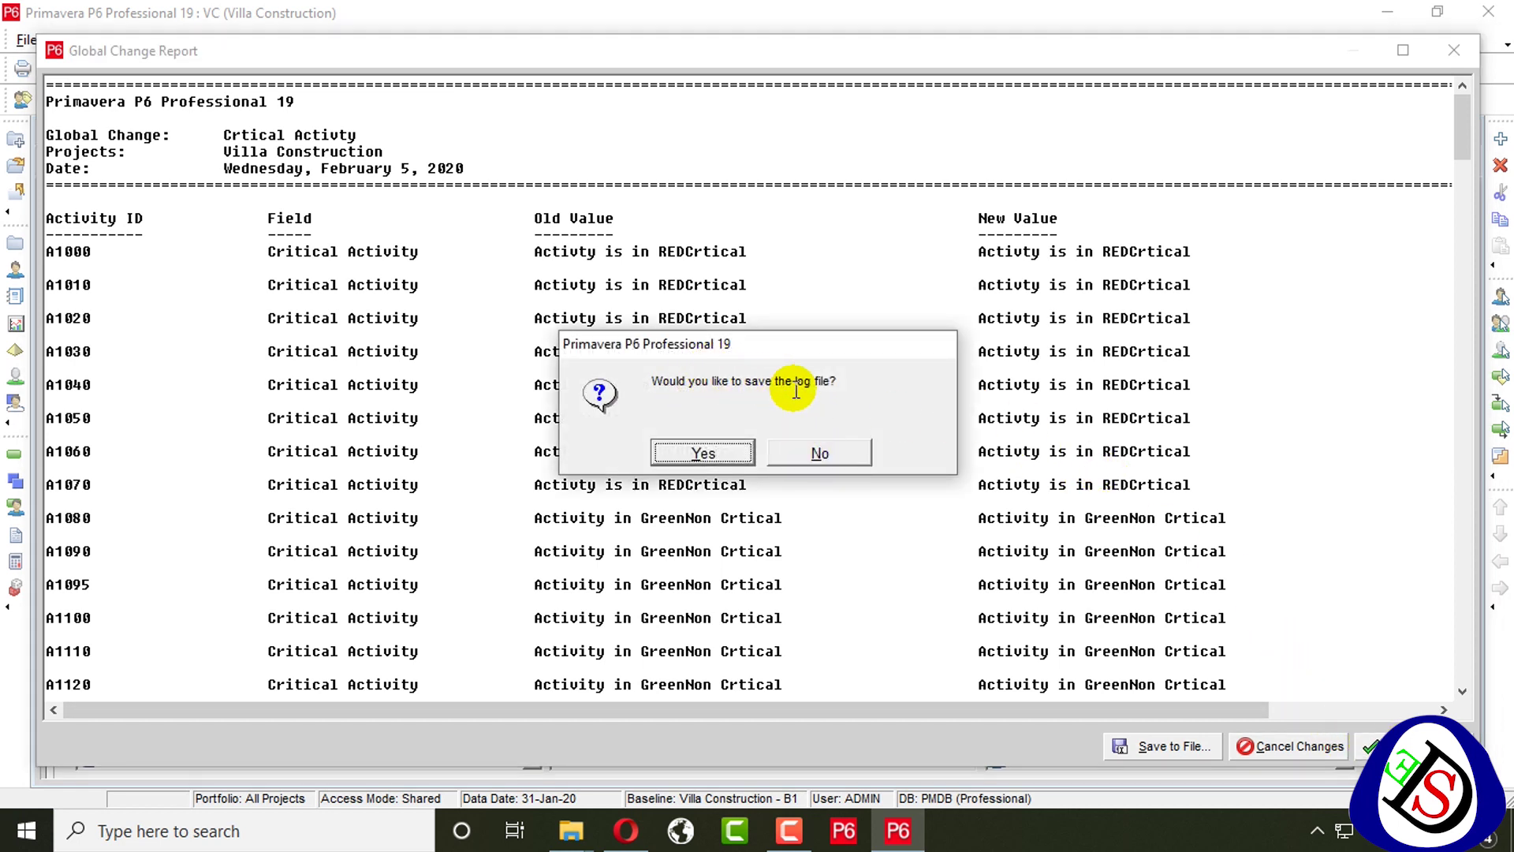
left_click(812, 451)
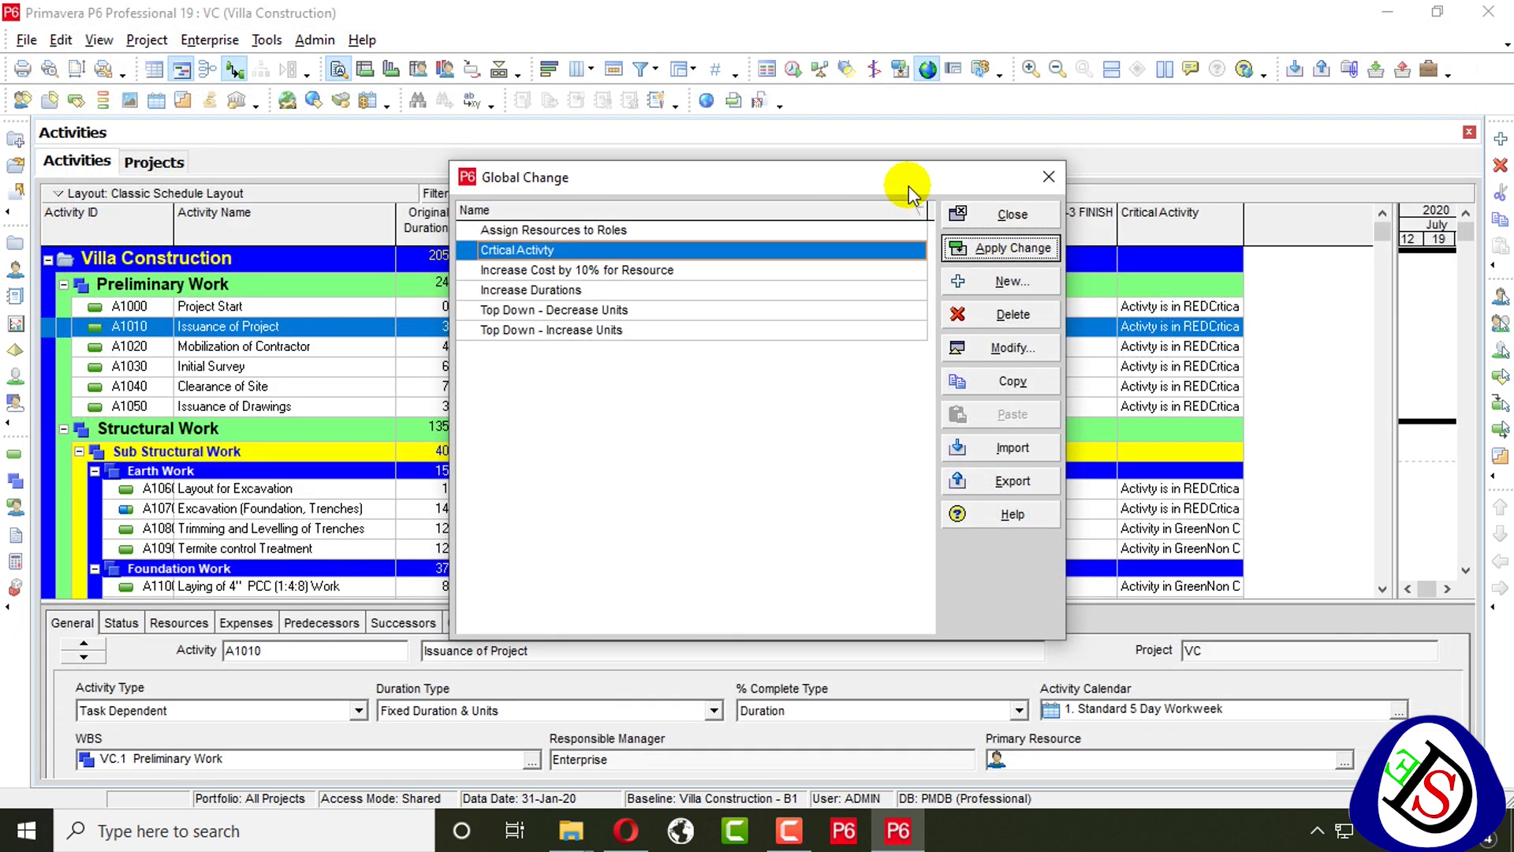
Close the list of global changes and widen the Critical Activity column to fit its full text
left_click_drag(908, 186, 704, 179)
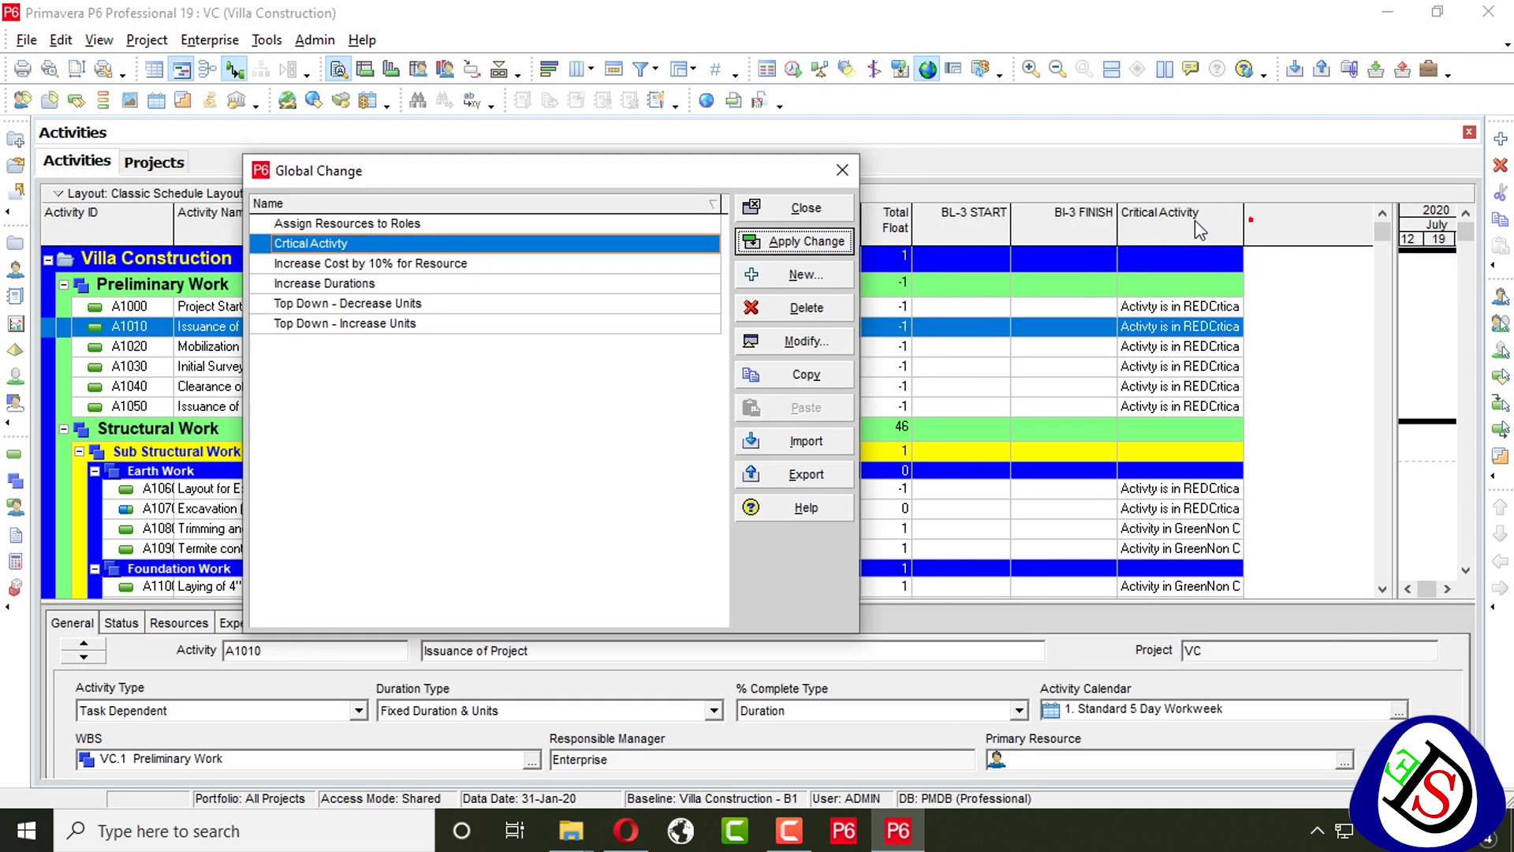
left_click(801, 209)
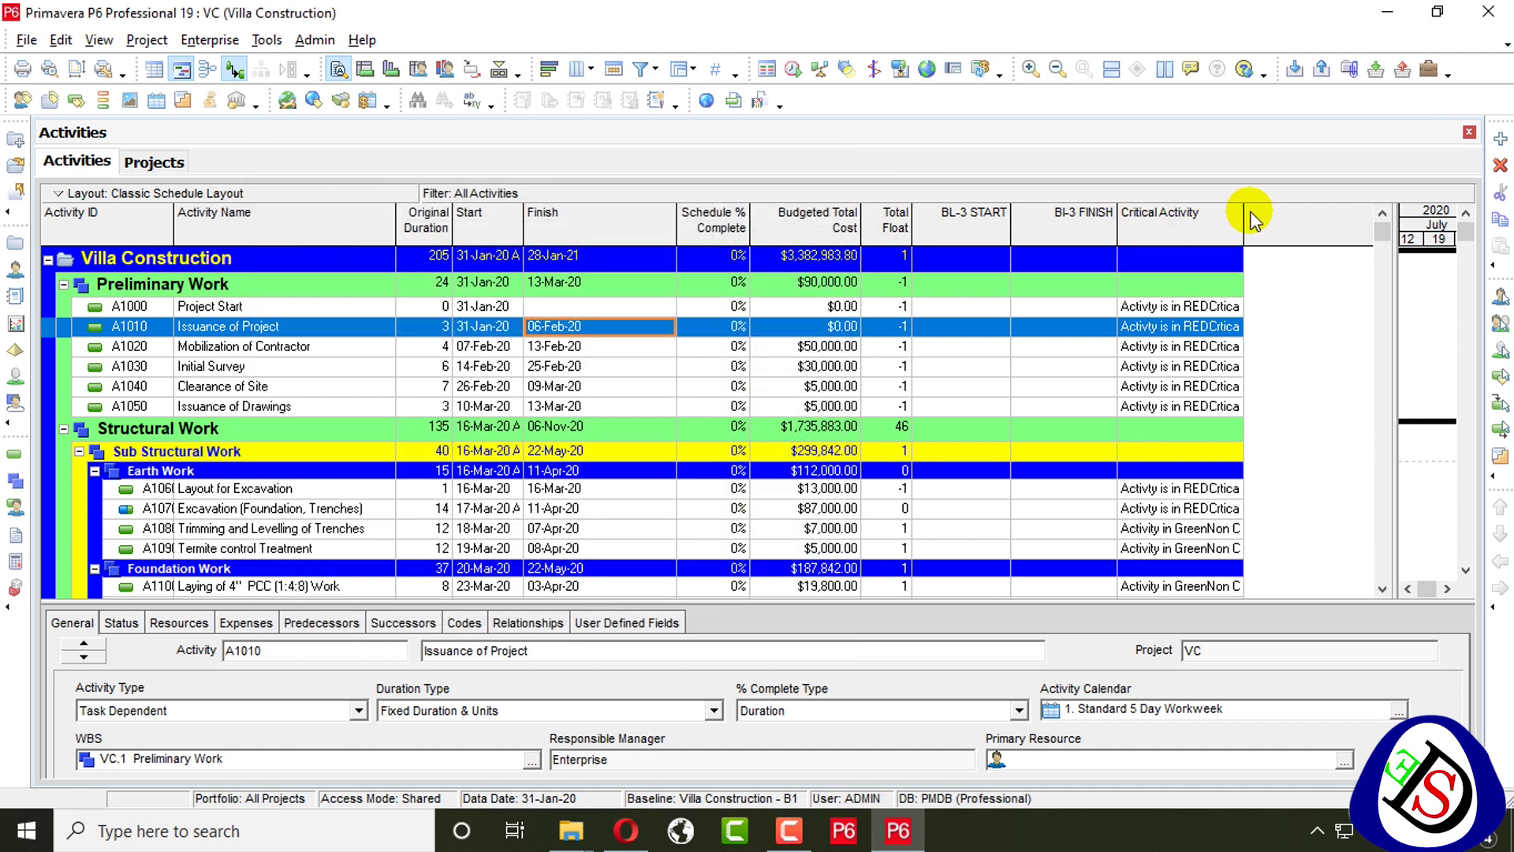
left_click_drag(1244, 212, 1372, 213)
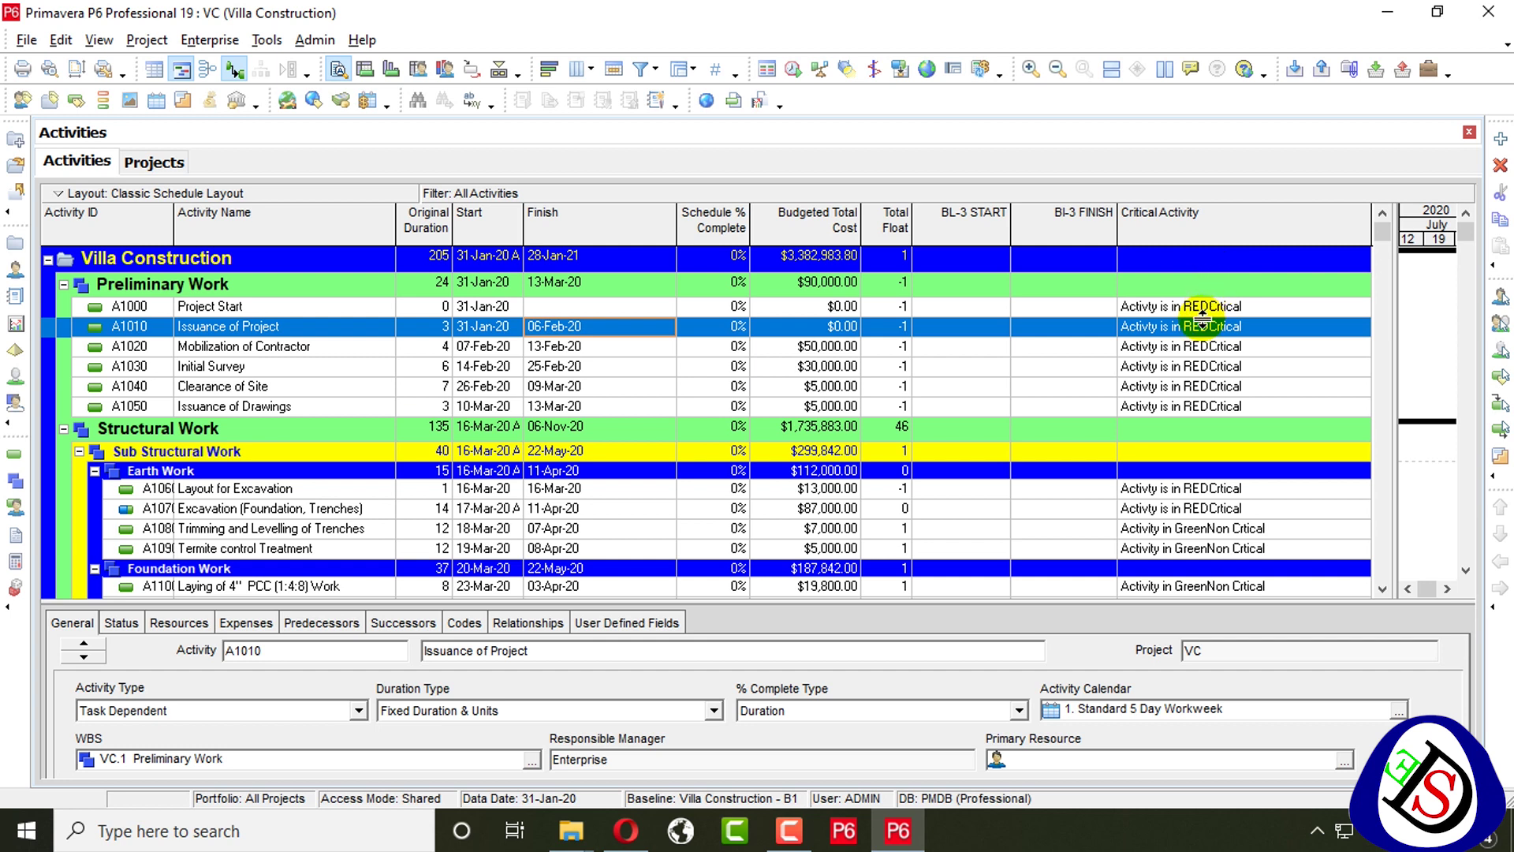
Examine the Critical Activity labels against total float for the activities throughout the Villa Construction schedule
left_click(1160, 345)
scroll(1161, 351, "down", 4)
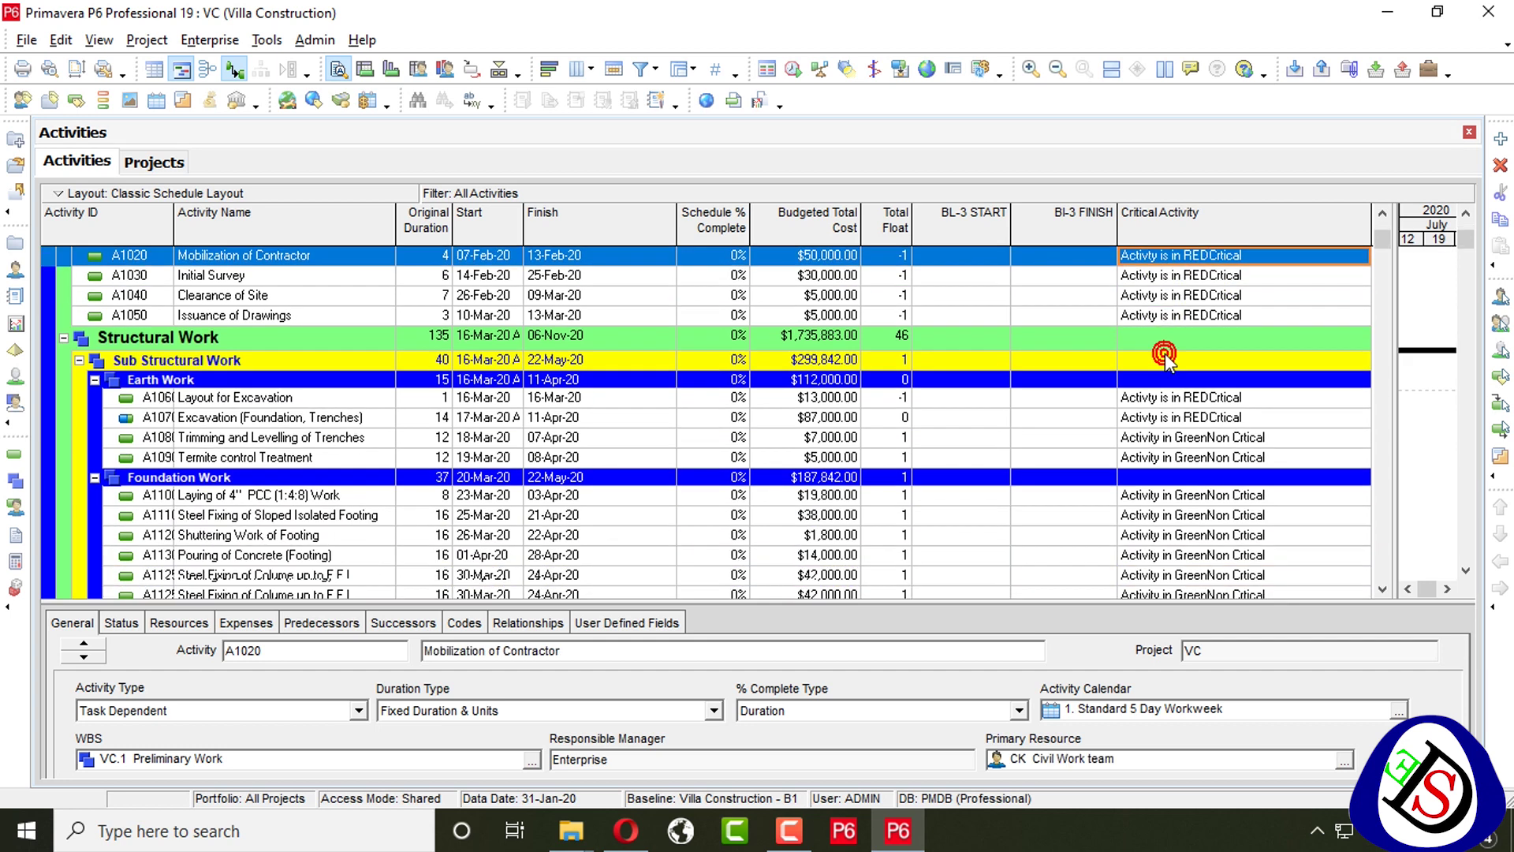
scroll(1167, 362, "down", 1)
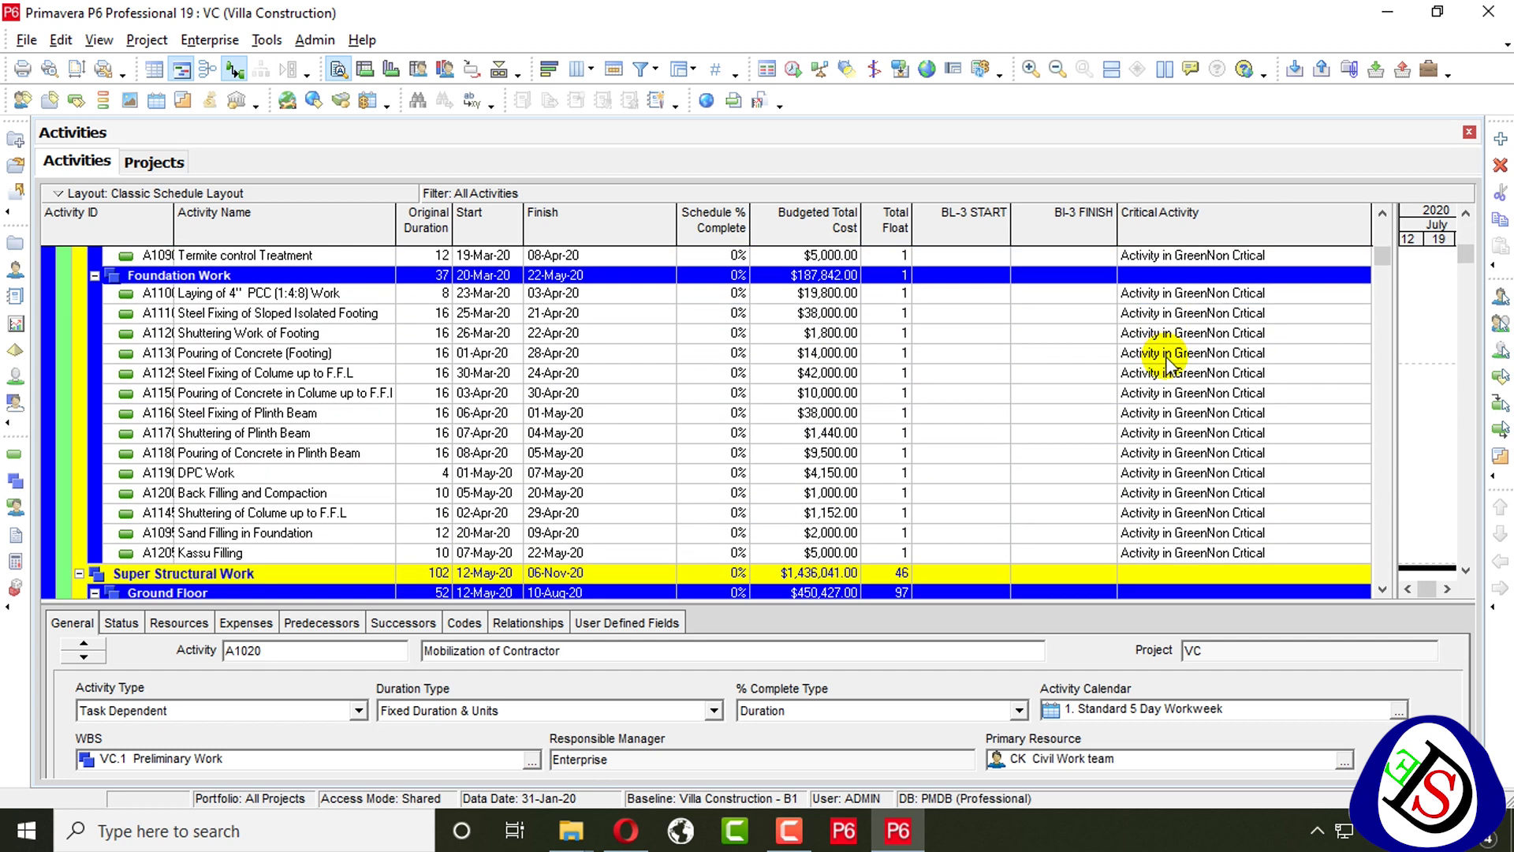
left_click(1201, 433)
scroll(1203, 437, "down", 2)
scroll(1205, 441, "down", 6)
left_click(1202, 435)
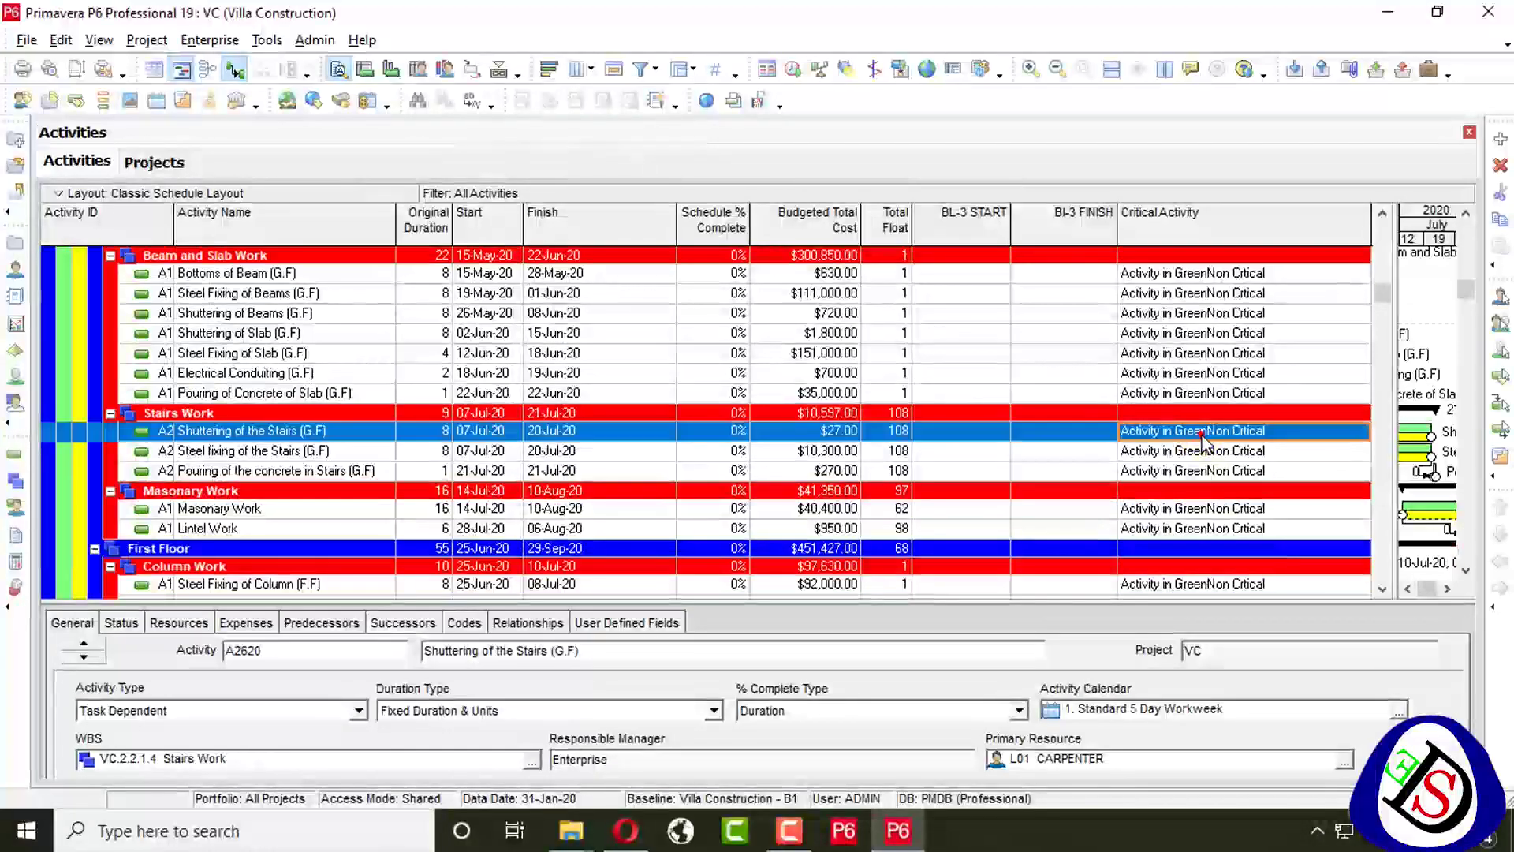
scroll(1204, 442, "down", 3)
scroll(1203, 441, "down", 8)
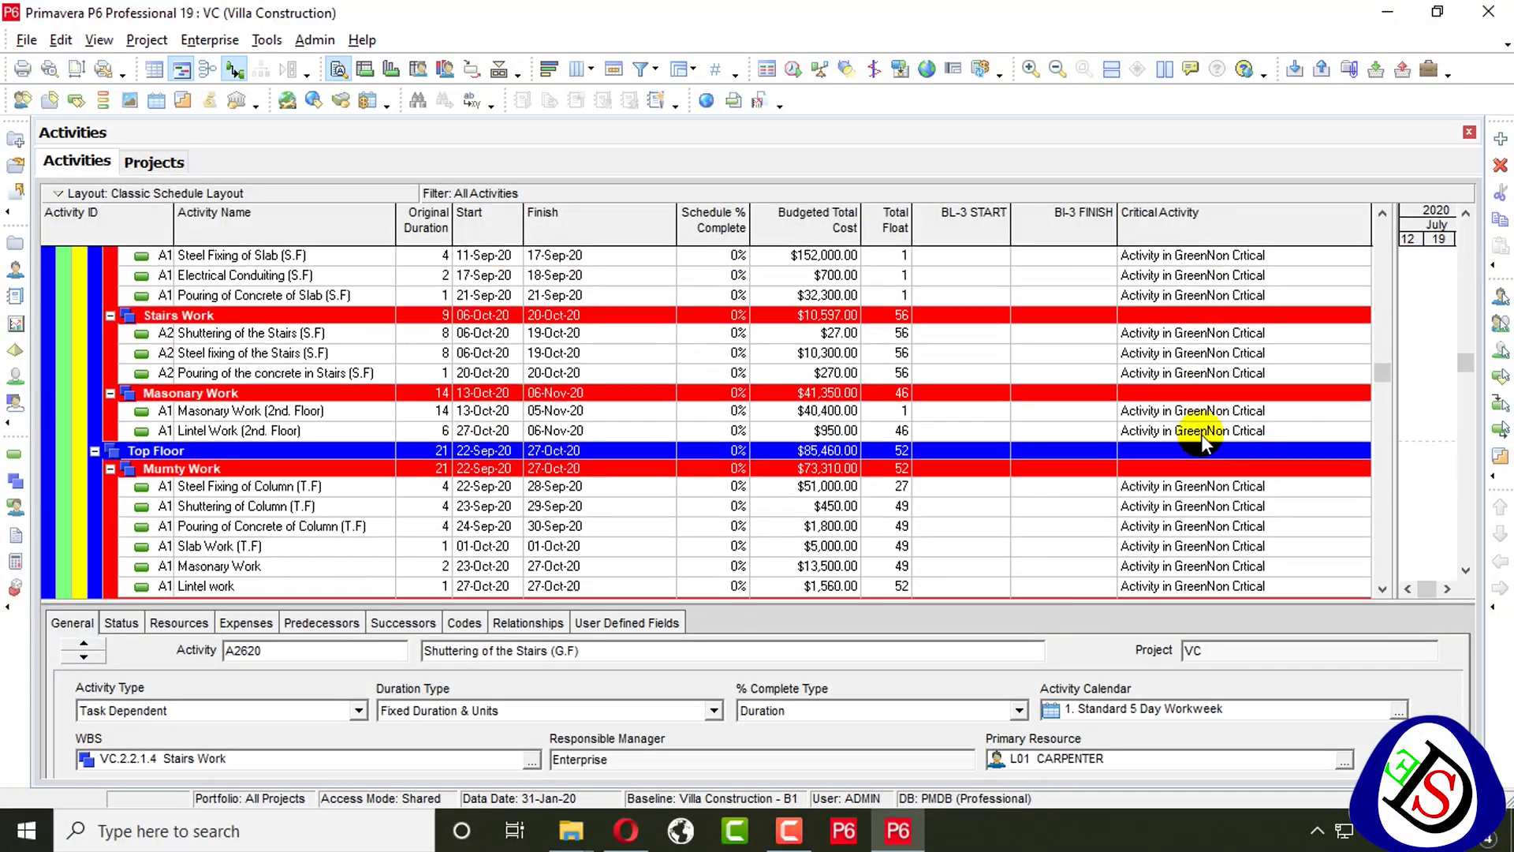
scroll(1202, 433, "down", 2)
left_click(1202, 433)
scroll(1202, 434, "down", 4)
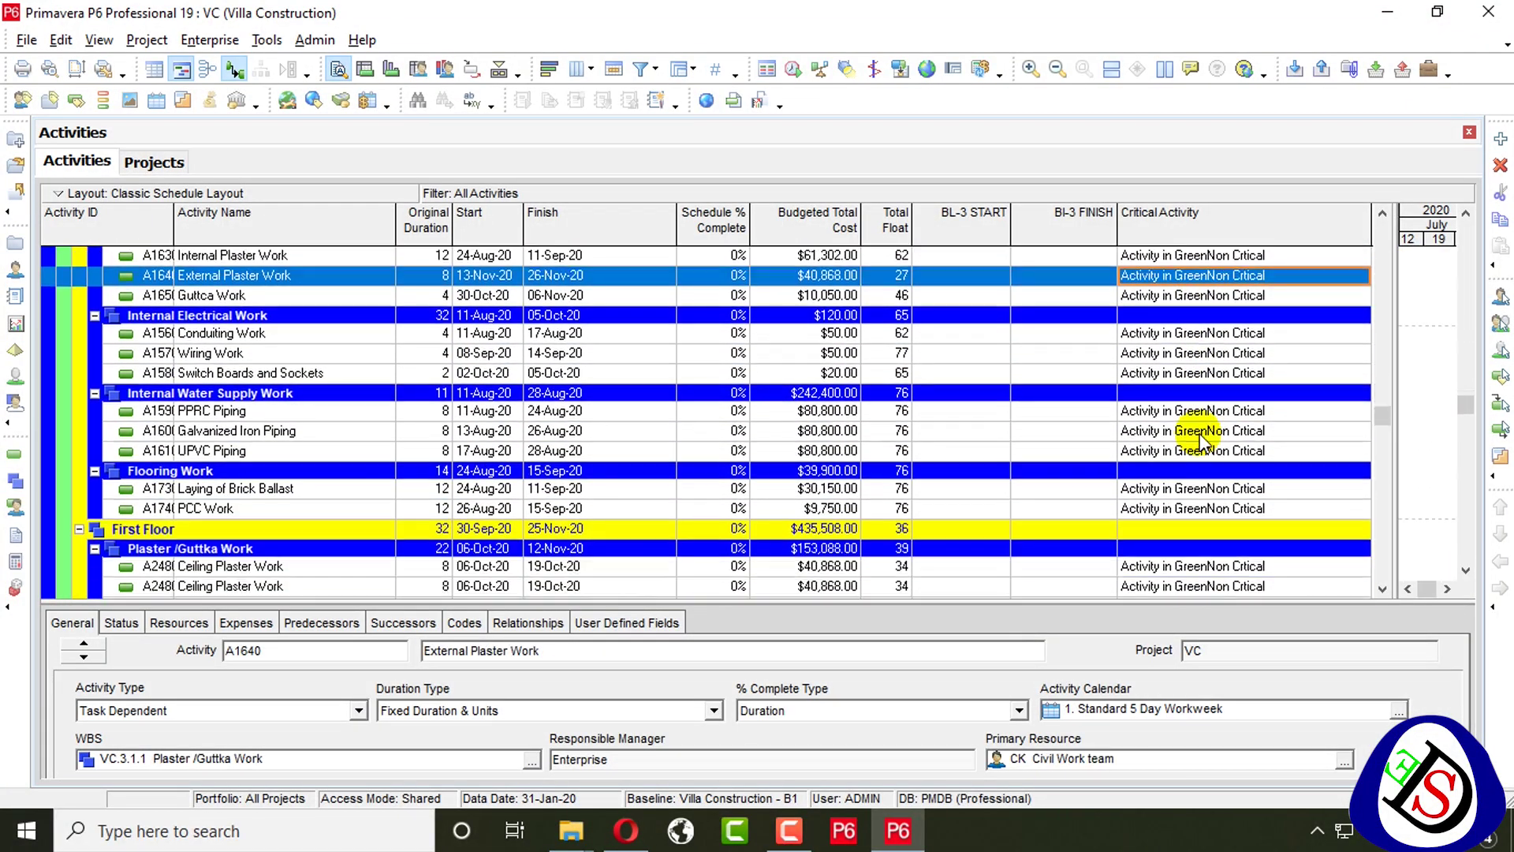
Open the existing Crtical Activty global change for modification
left_click(929, 69)
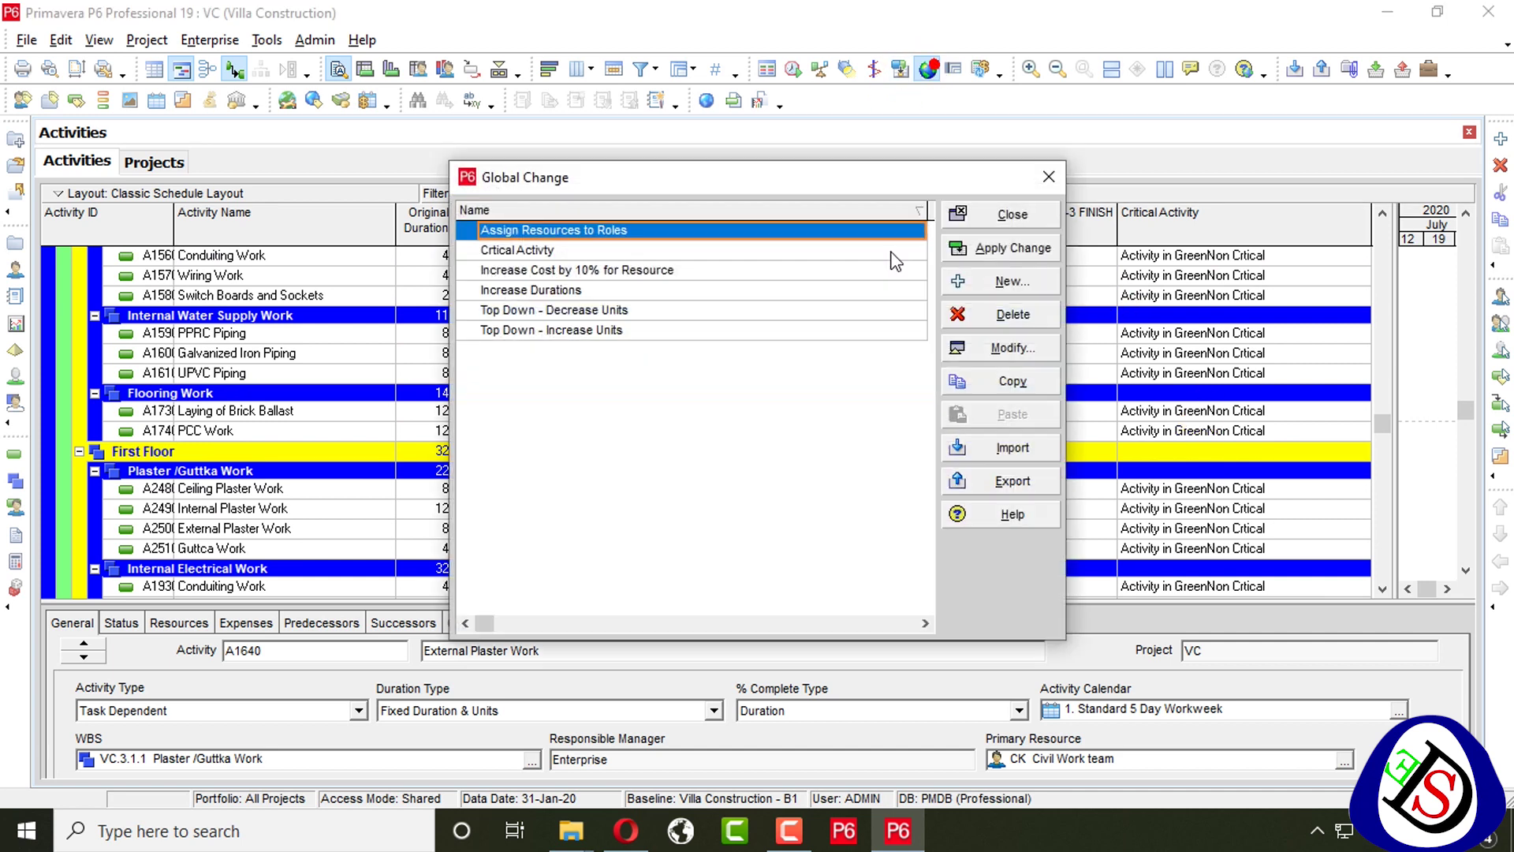
left_click(702, 251)
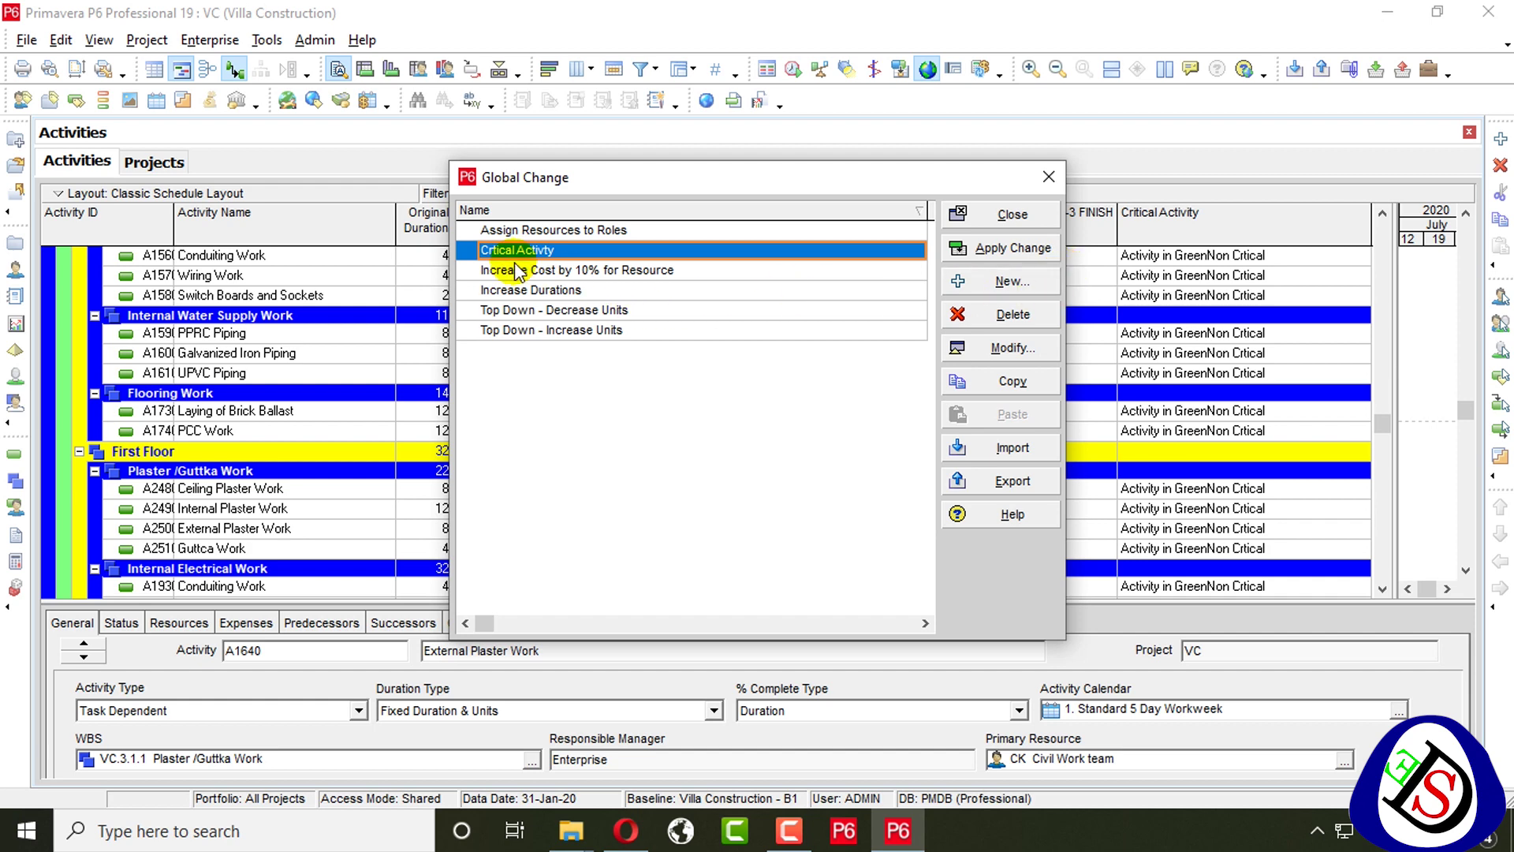
left_click(995, 349)
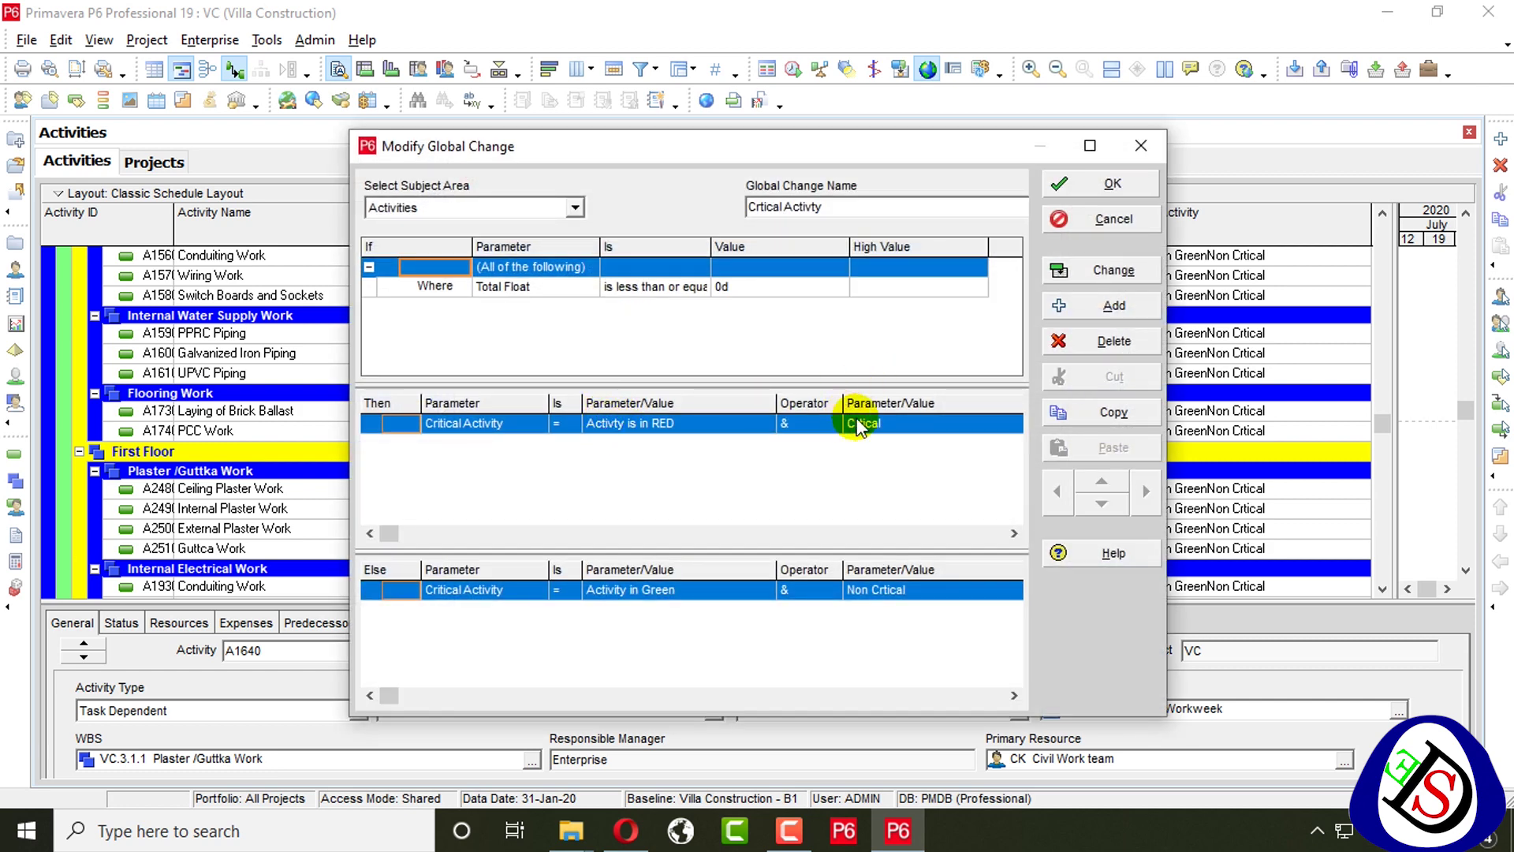
left_click(860, 425)
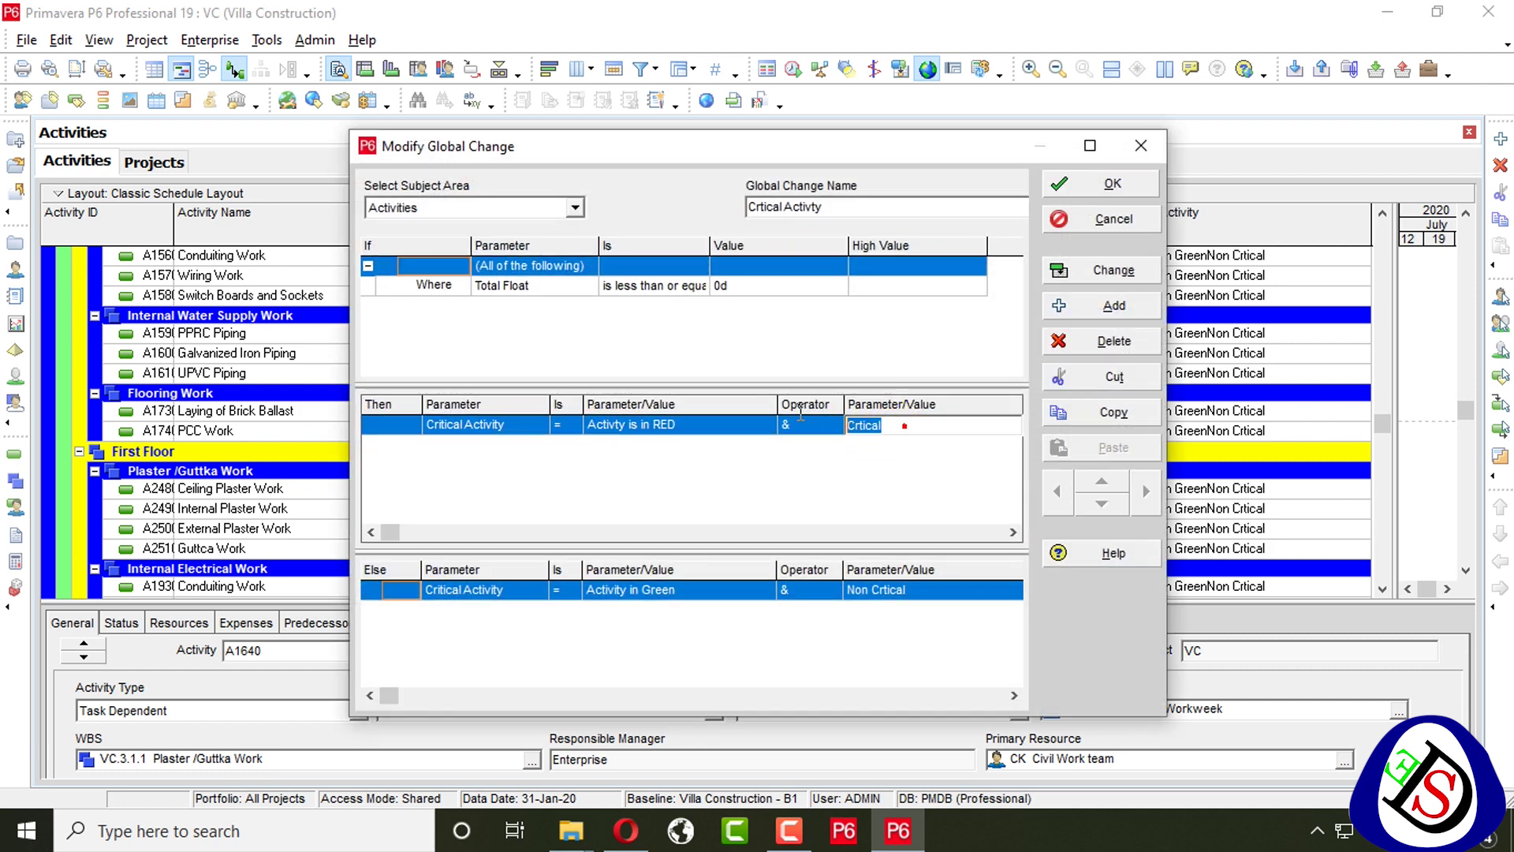
key("Insert")
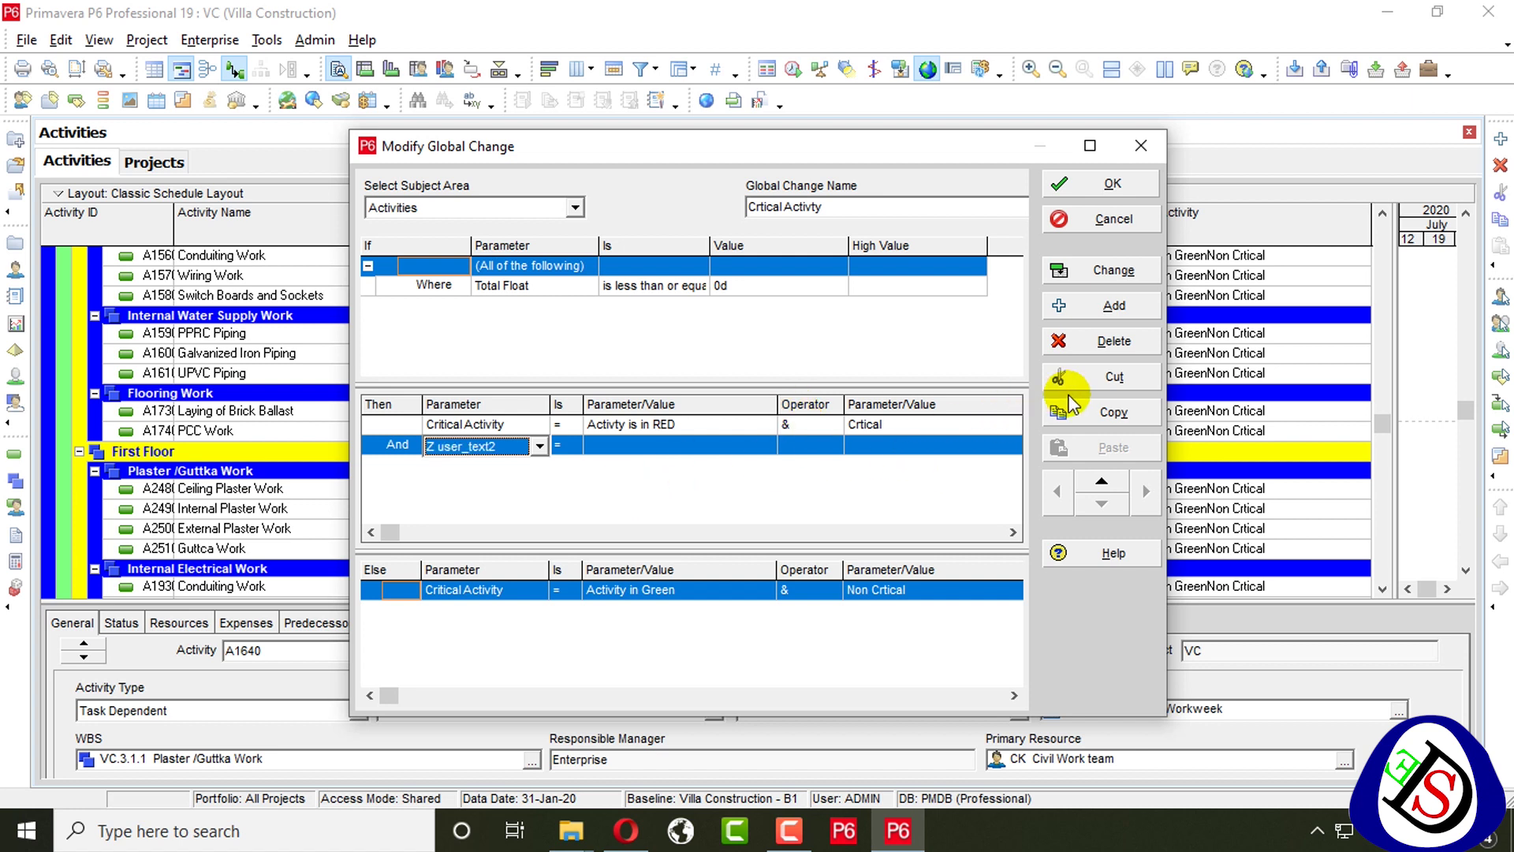
left_click(1115, 342)
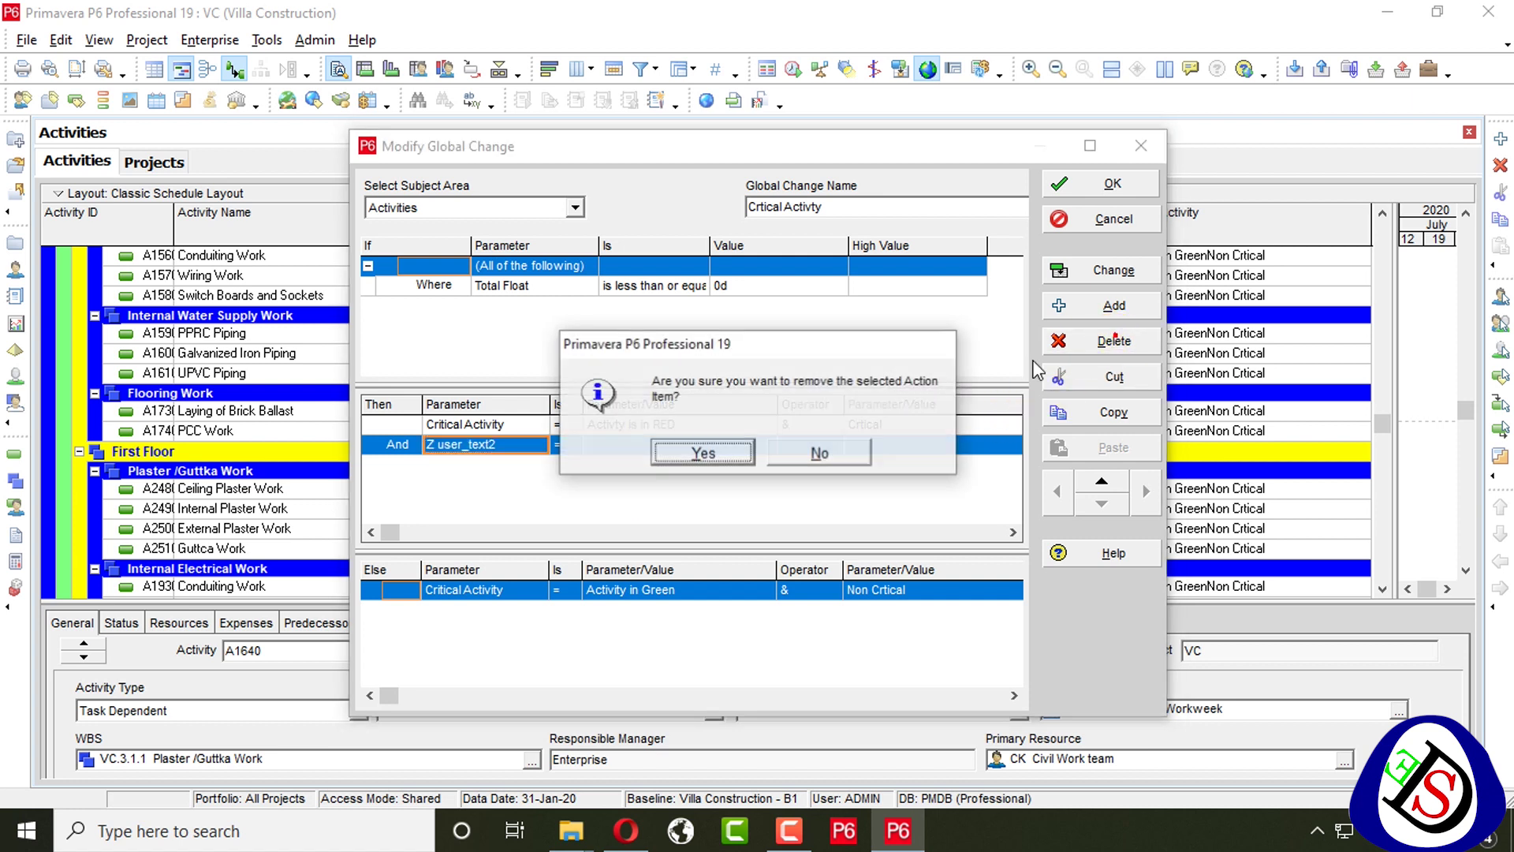
left_click(693, 453)
Remove the second text "Crtical" and the & operator from the Then statement, keeping only "Activty is in RED"
left_click(899, 425)
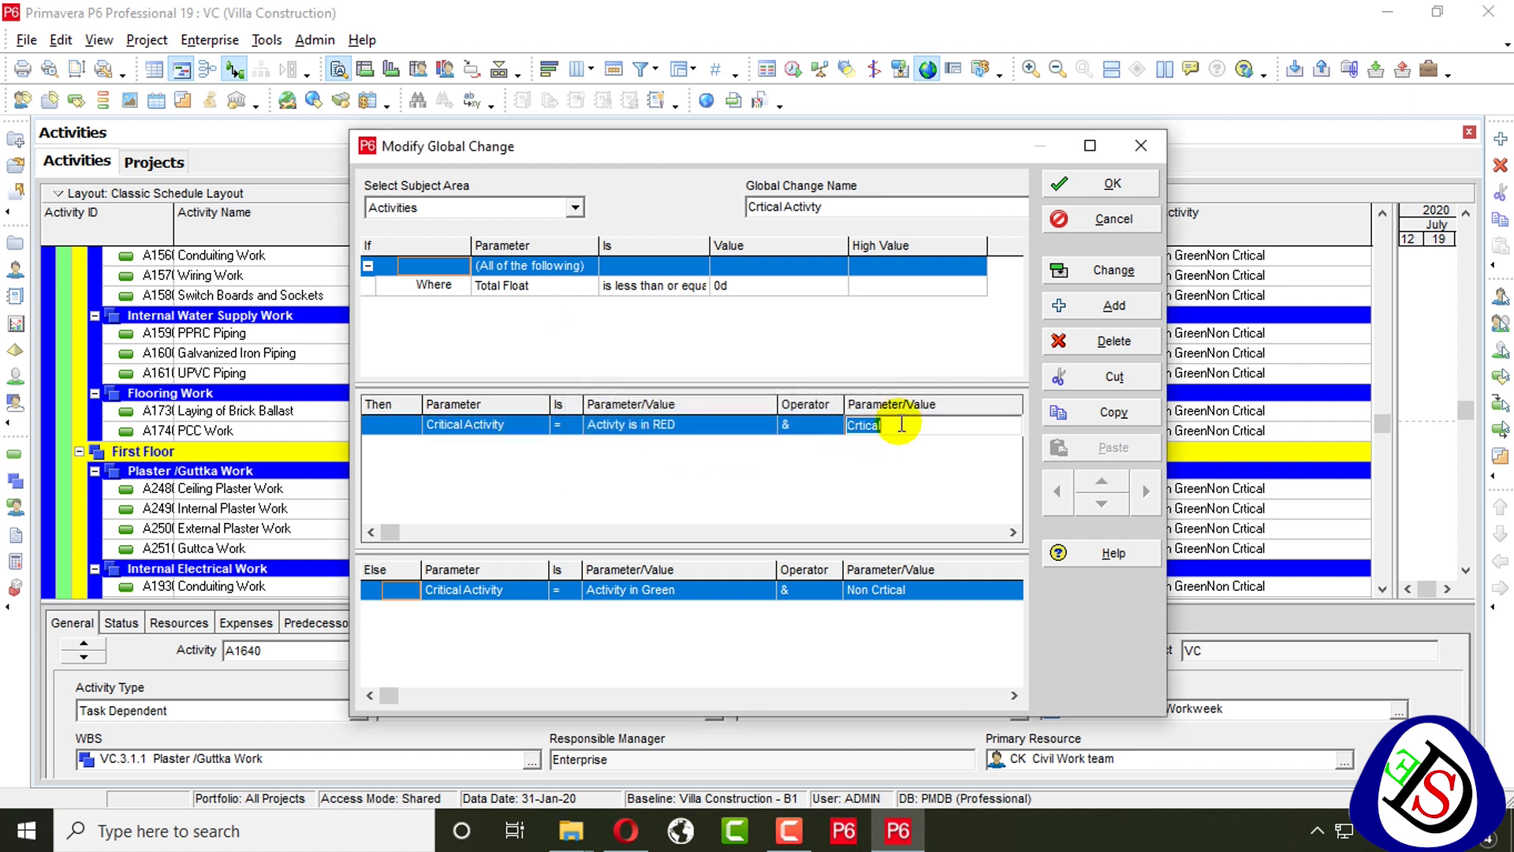
left_click(805, 424)
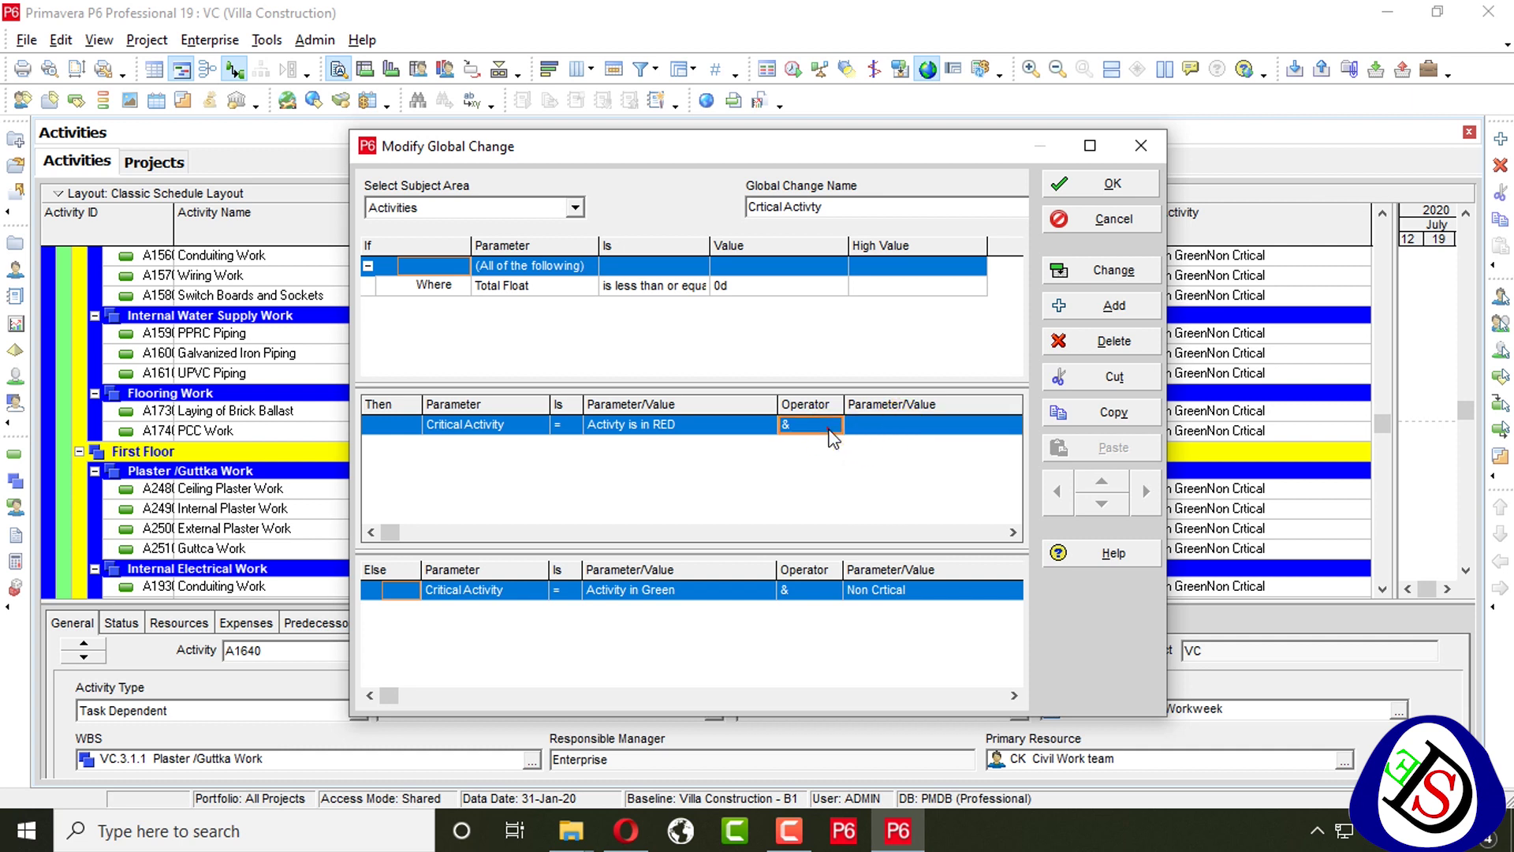
left_click(832, 427)
left_click(738, 430)
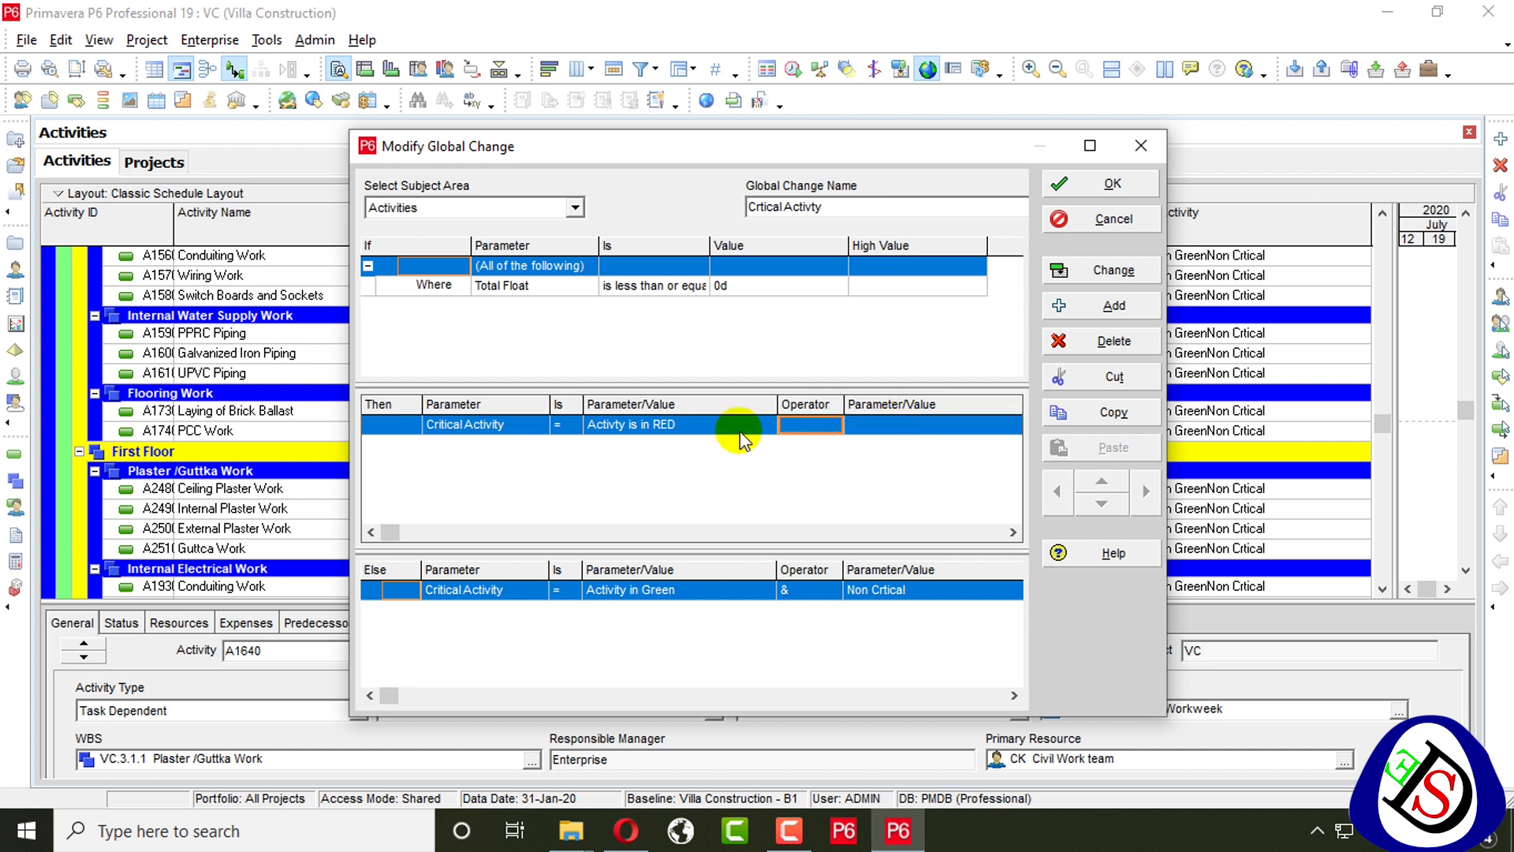
left_click(742, 423)
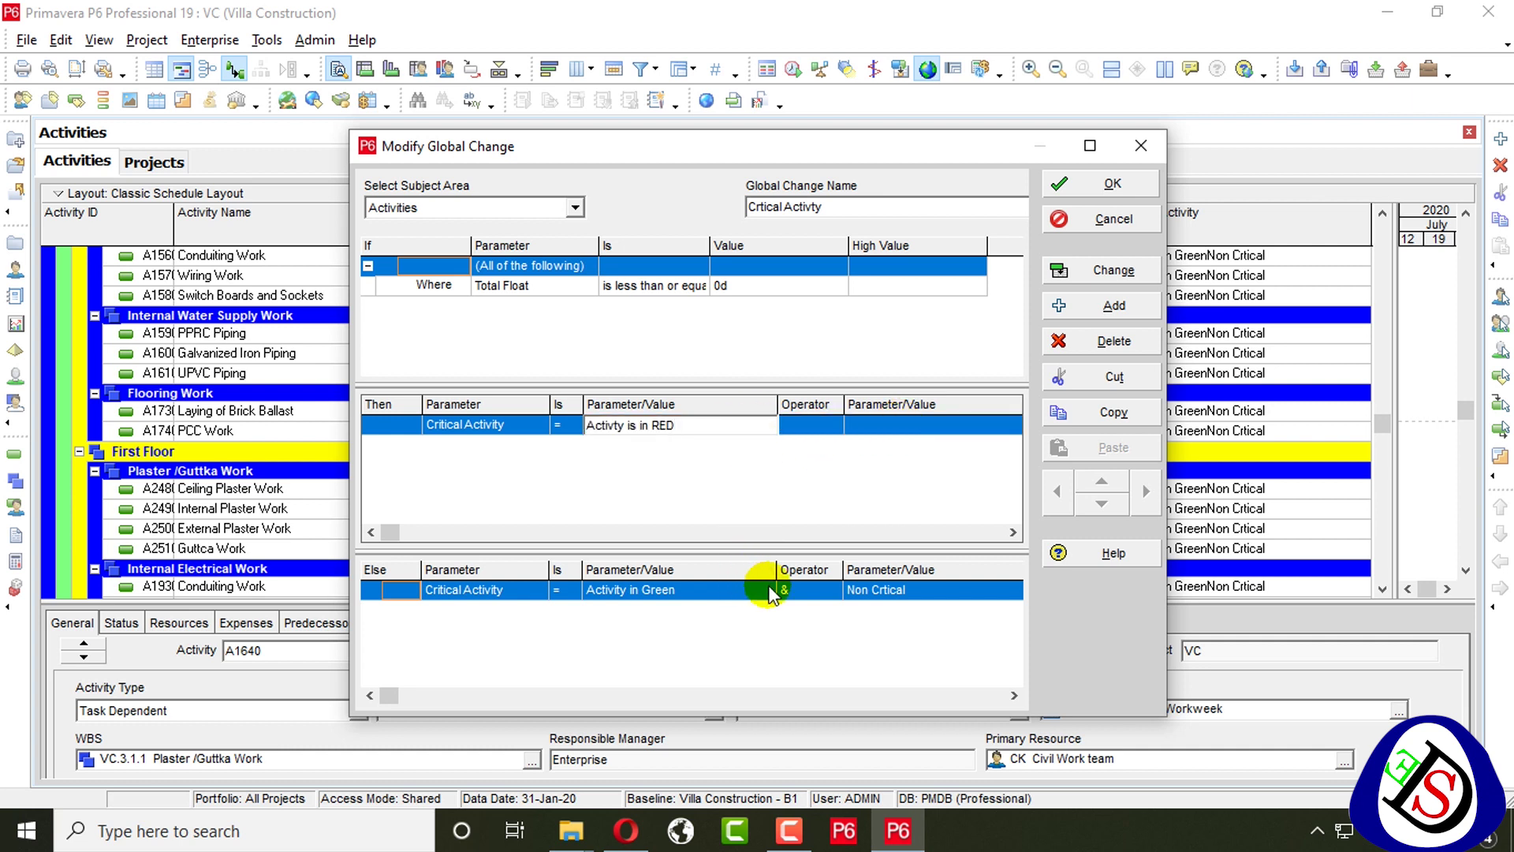
Remove the second text "Non Crtical" and the & operator from the Else statement, keeping only "Activity in Green", and save the global change
left_click(906, 591)
left_click(918, 591)
left_click(918, 591)
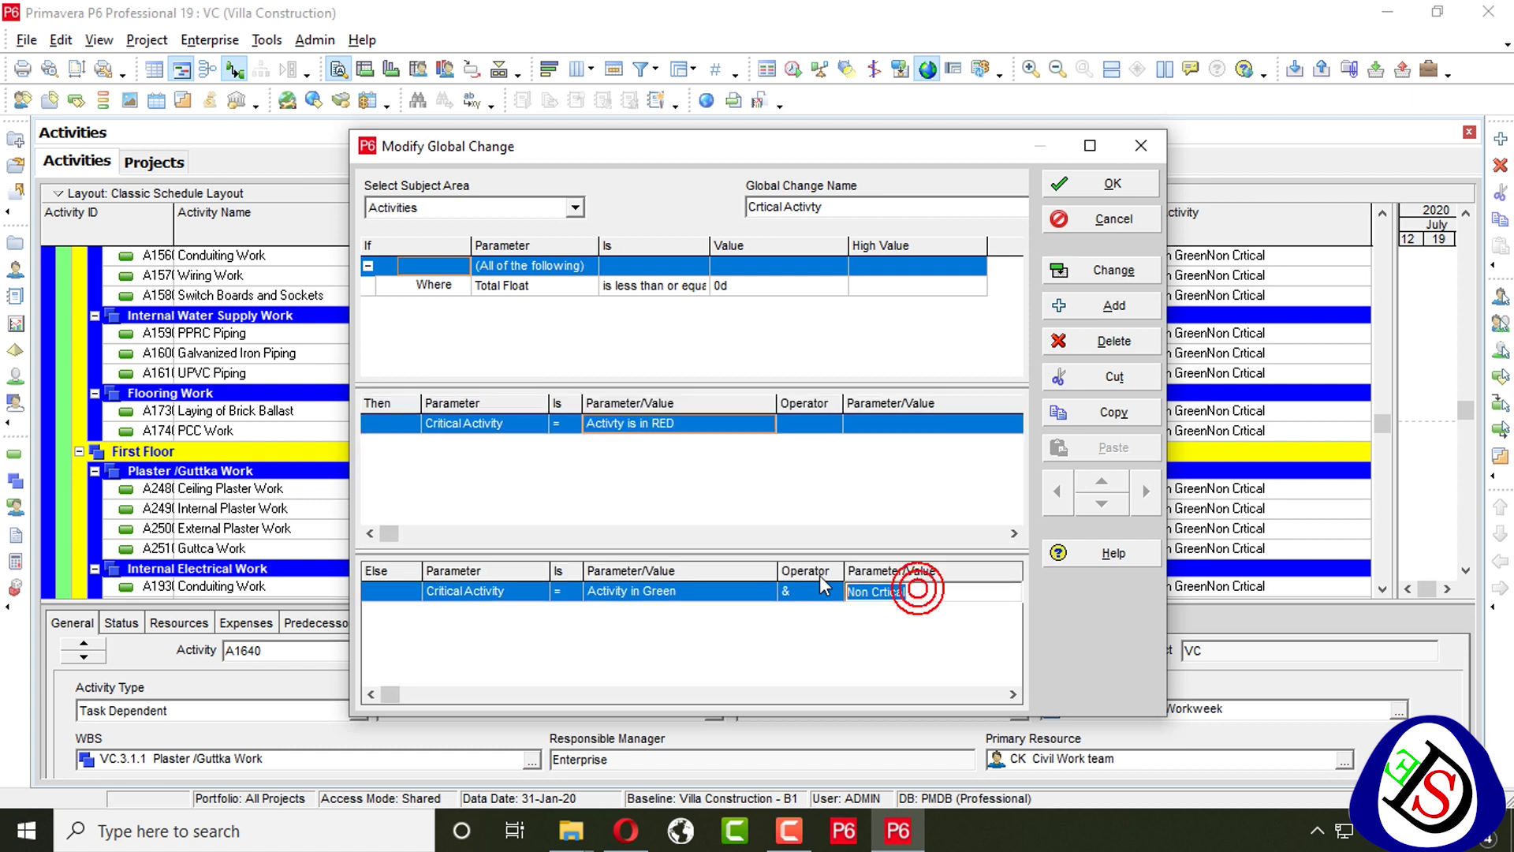
left_click(813, 592)
left_click(801, 593)
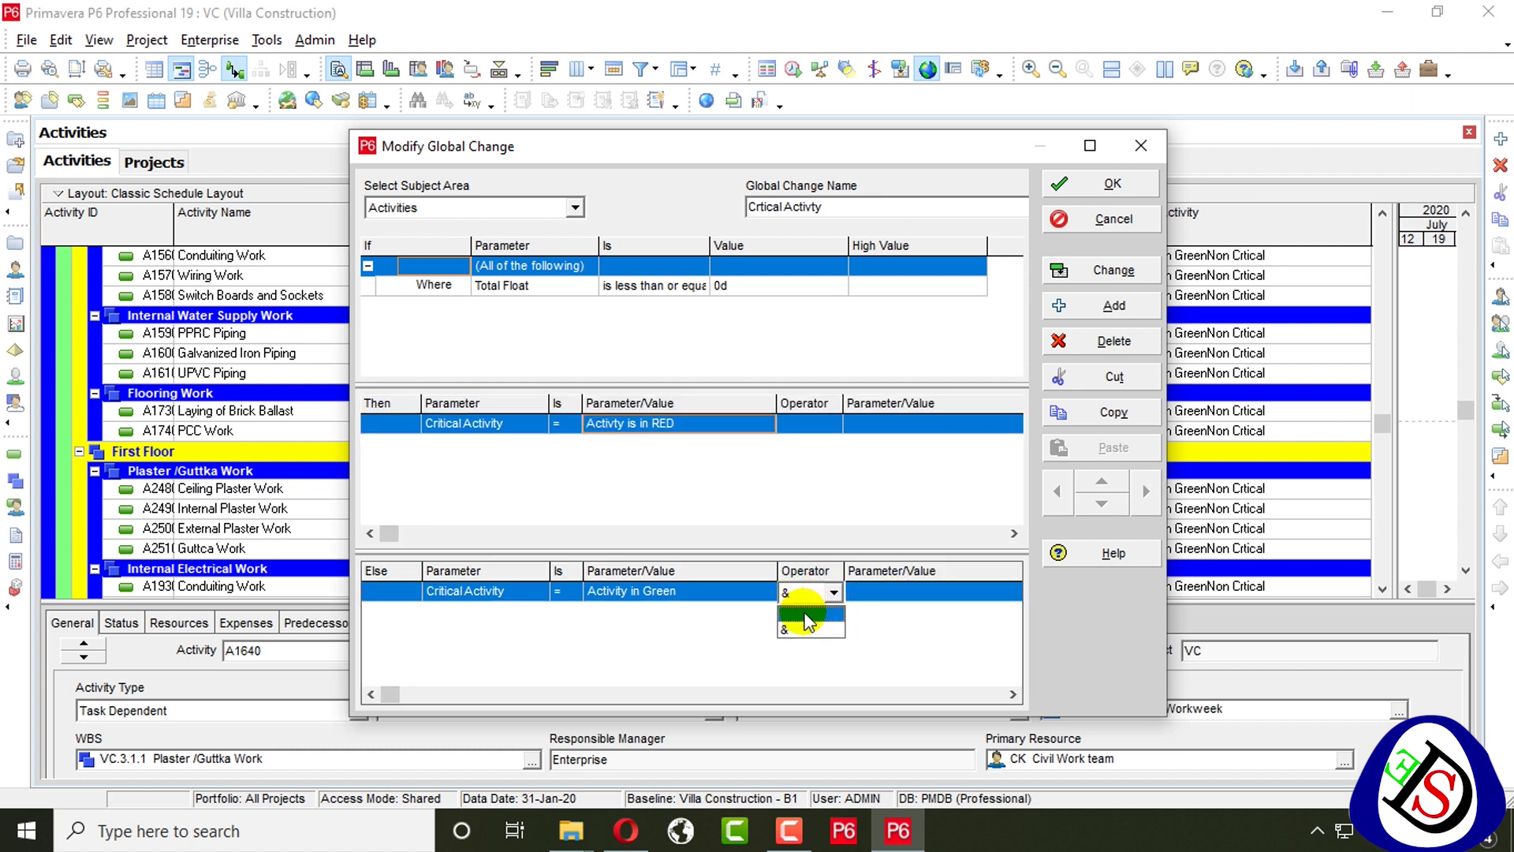
left_click(1114, 184)
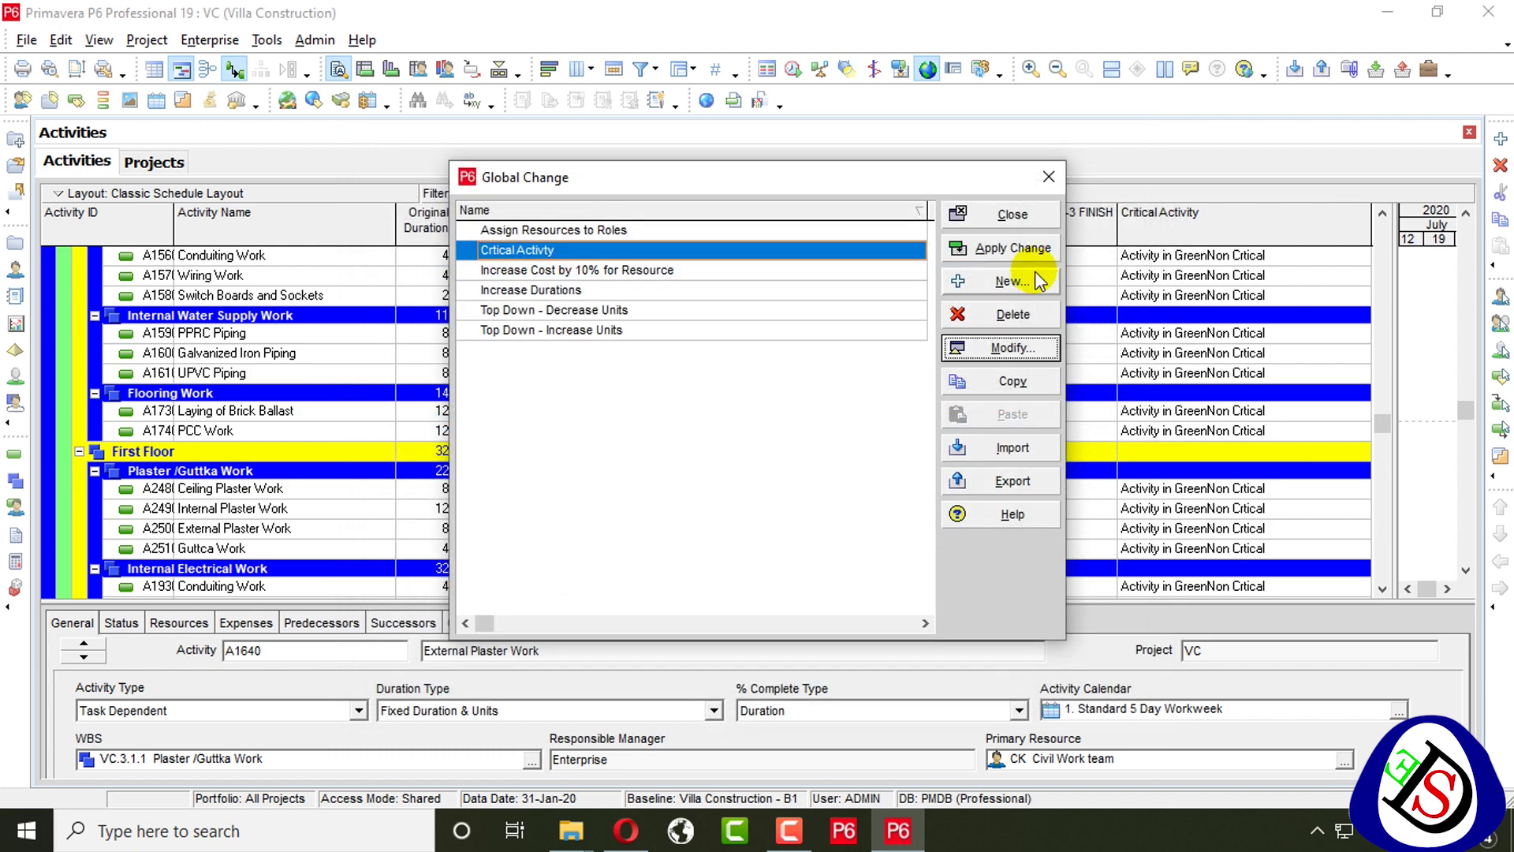
Apply the Crtical Activty global change to the project, review its report, commit the changes and close the list of global changes
left_click(1026, 251)
left_click(714, 457)
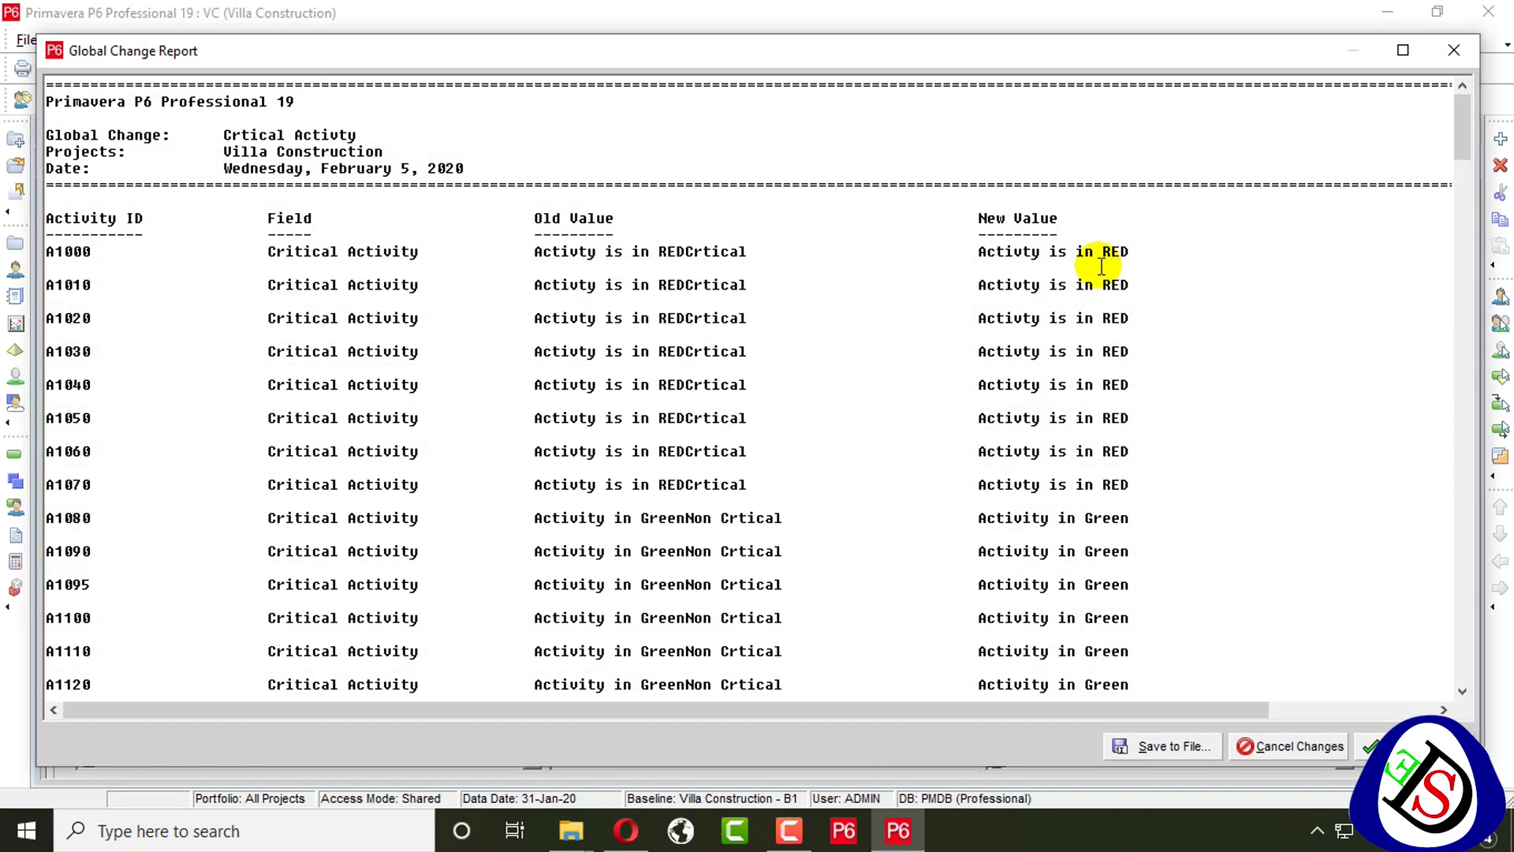
scroll(1102, 322, "down", 5)
scroll(1102, 321, "down", 10)
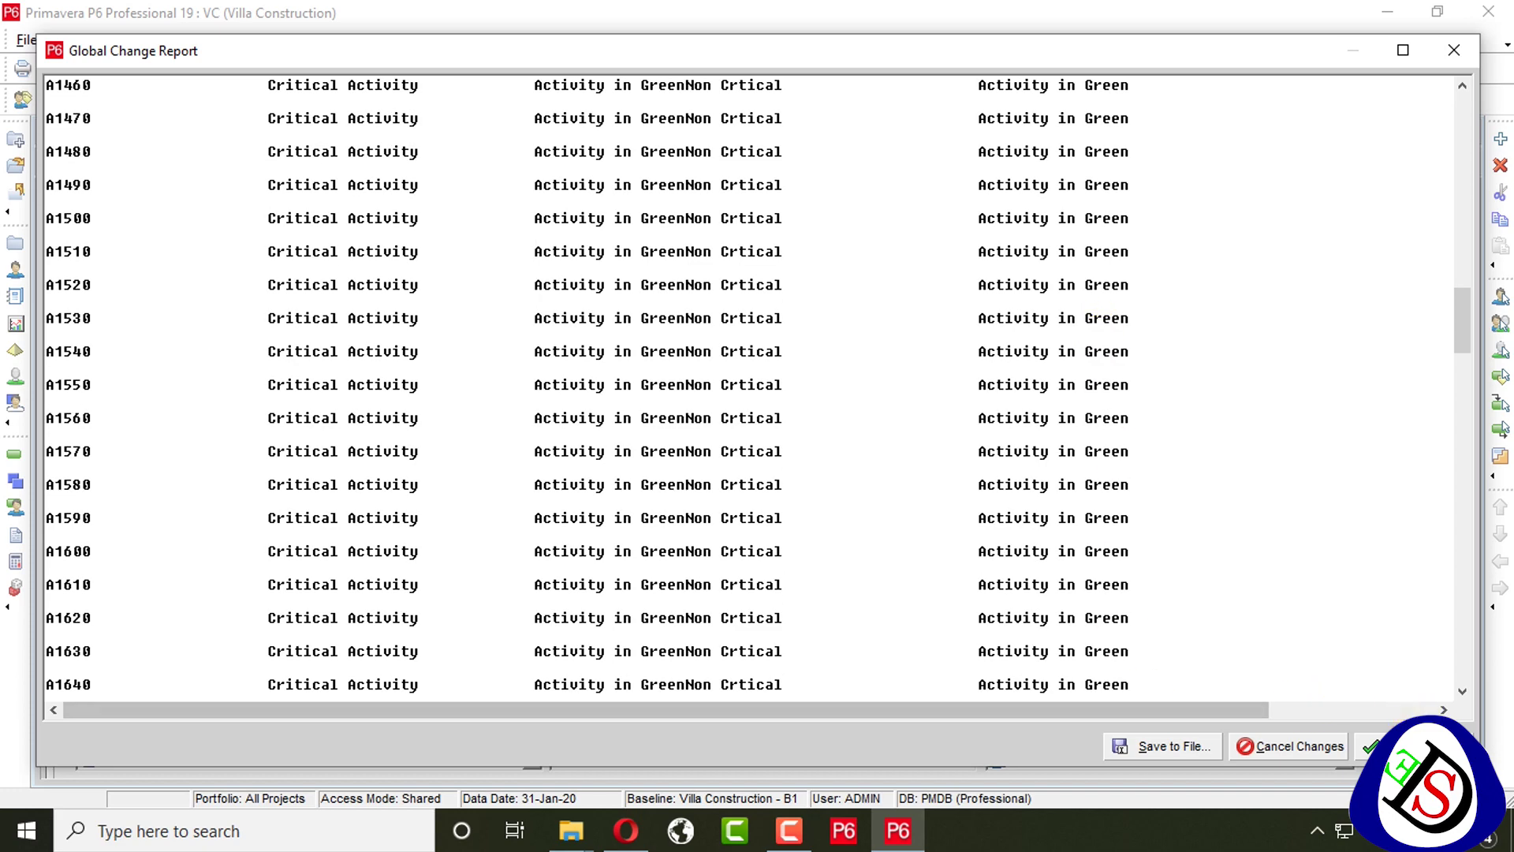
left_click(1374, 747)
left_click(819, 452)
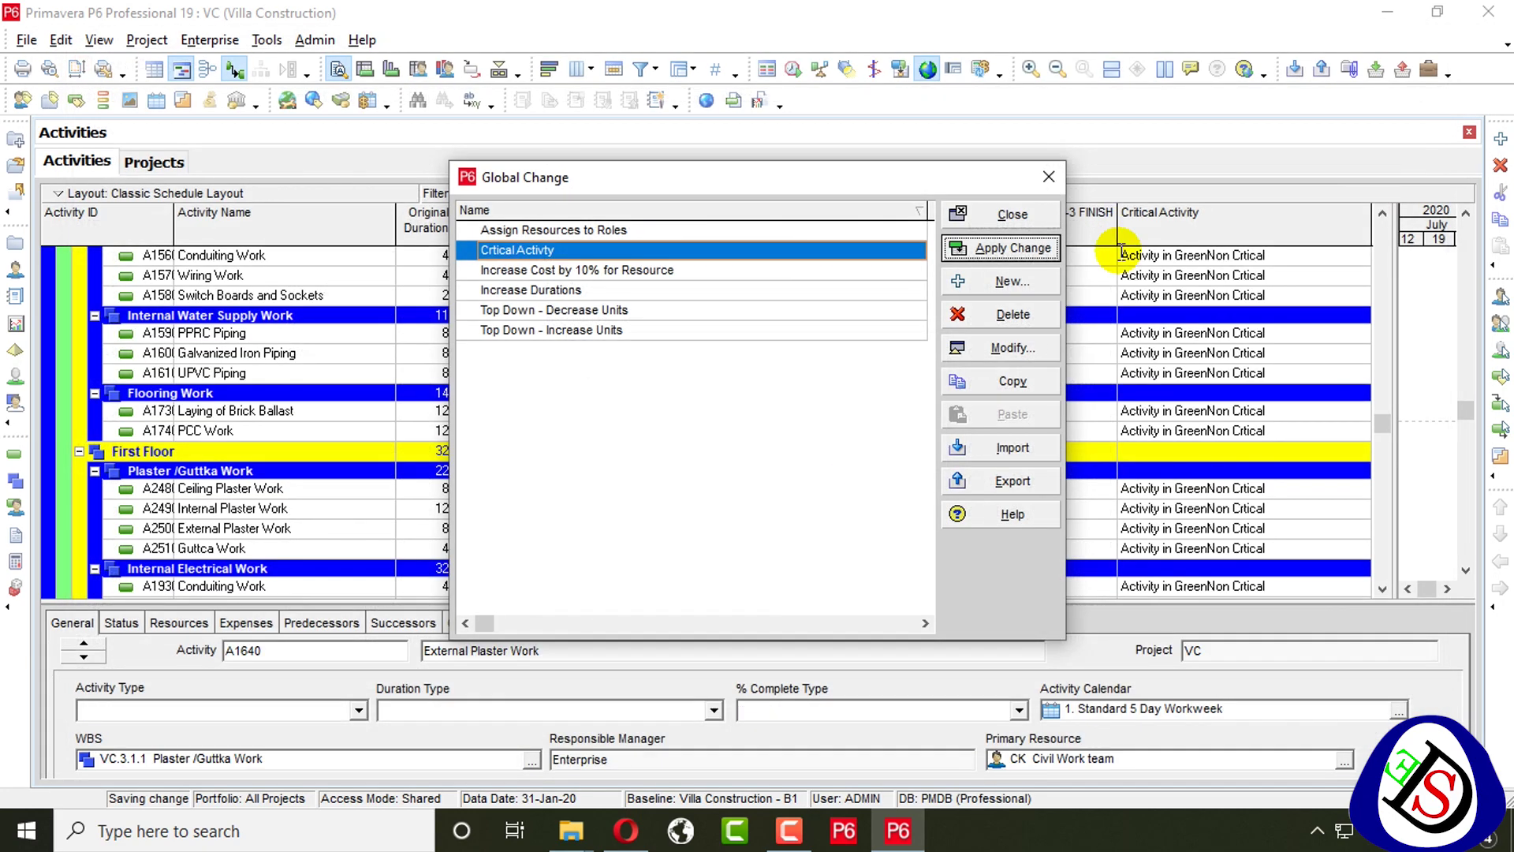
left_click(1049, 177)
Check the new labels up to the start of the schedule and sort the activities by the Critical Activity column
scroll(1187, 347, "up", 6)
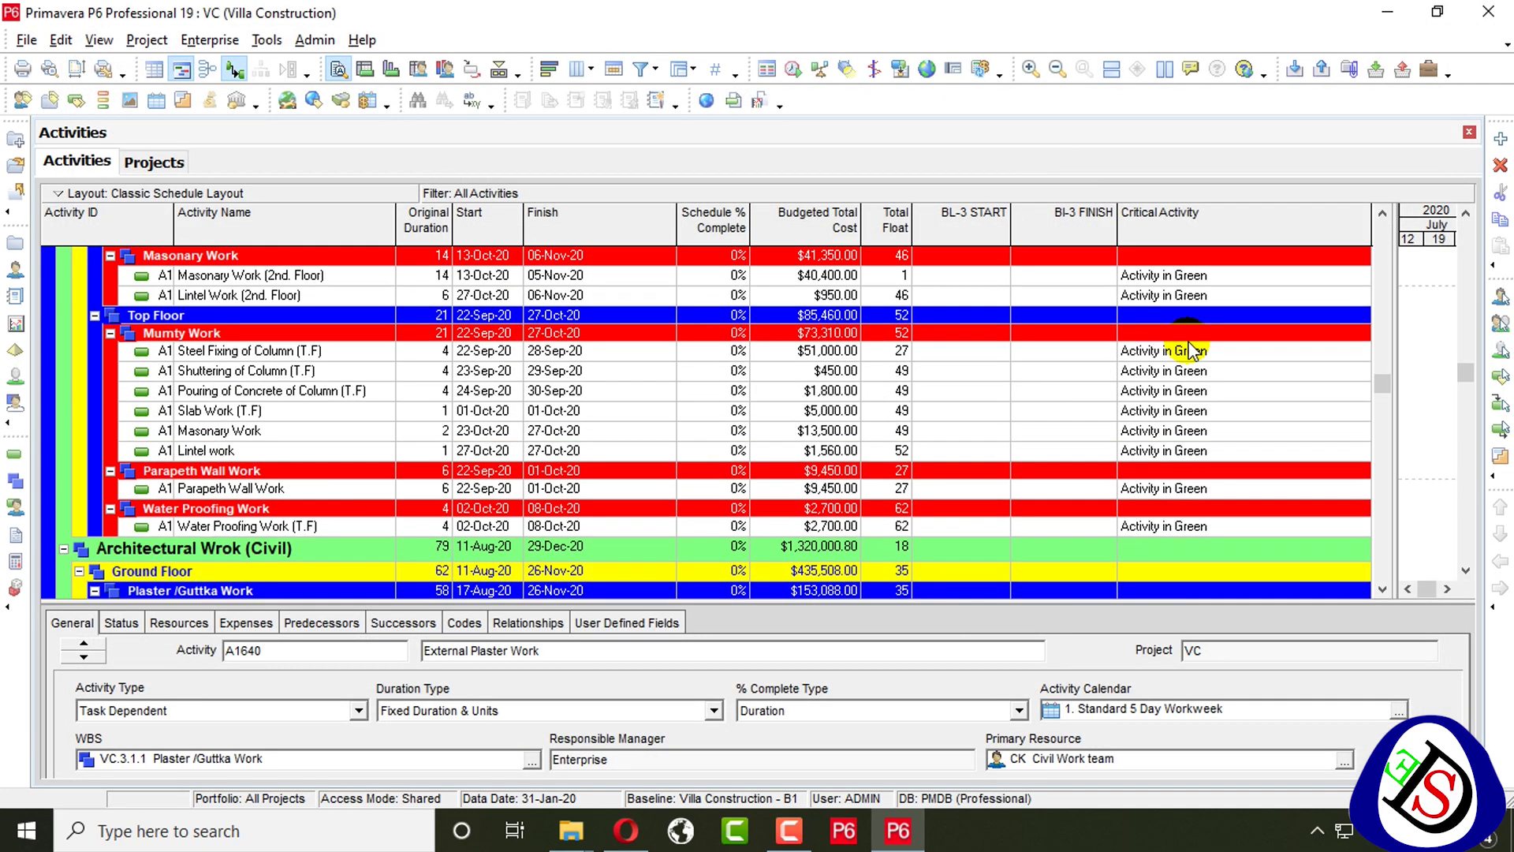
scroll(1187, 347, "up", 15)
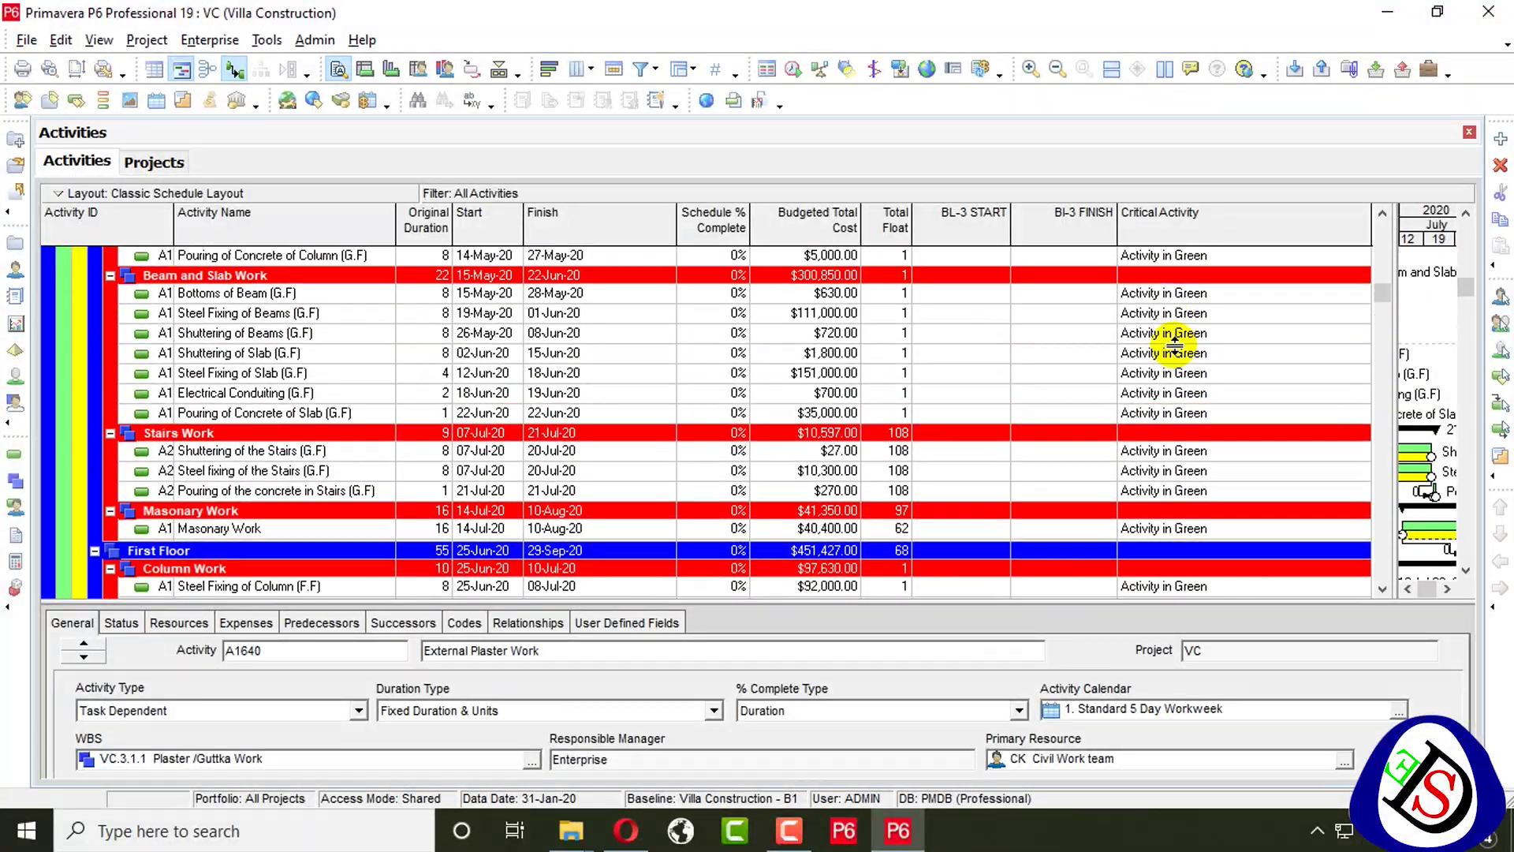
scroll(1175, 344, "up", 10)
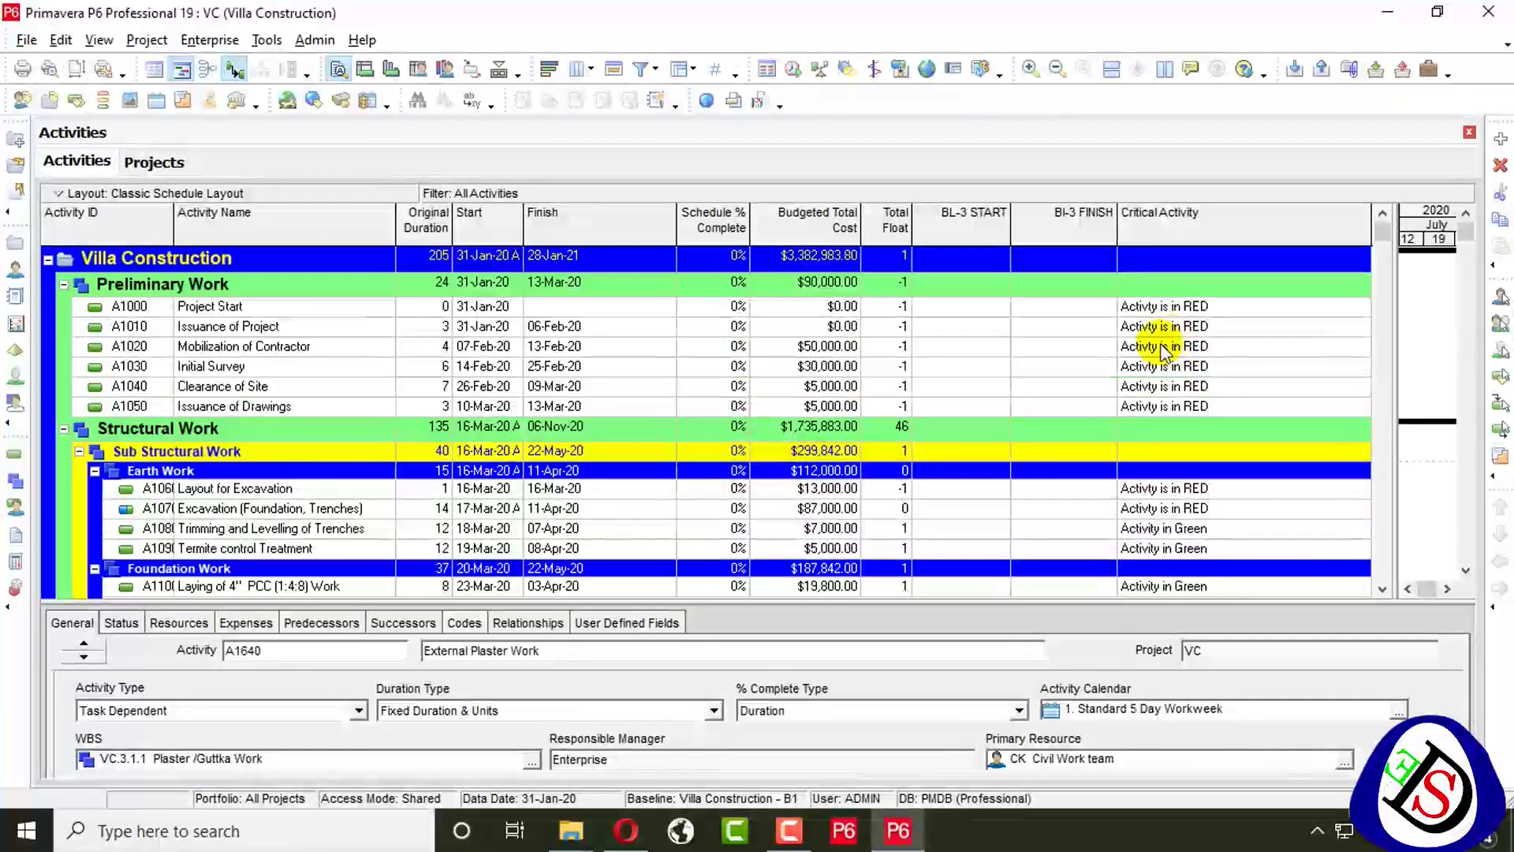
left_click(1209, 226)
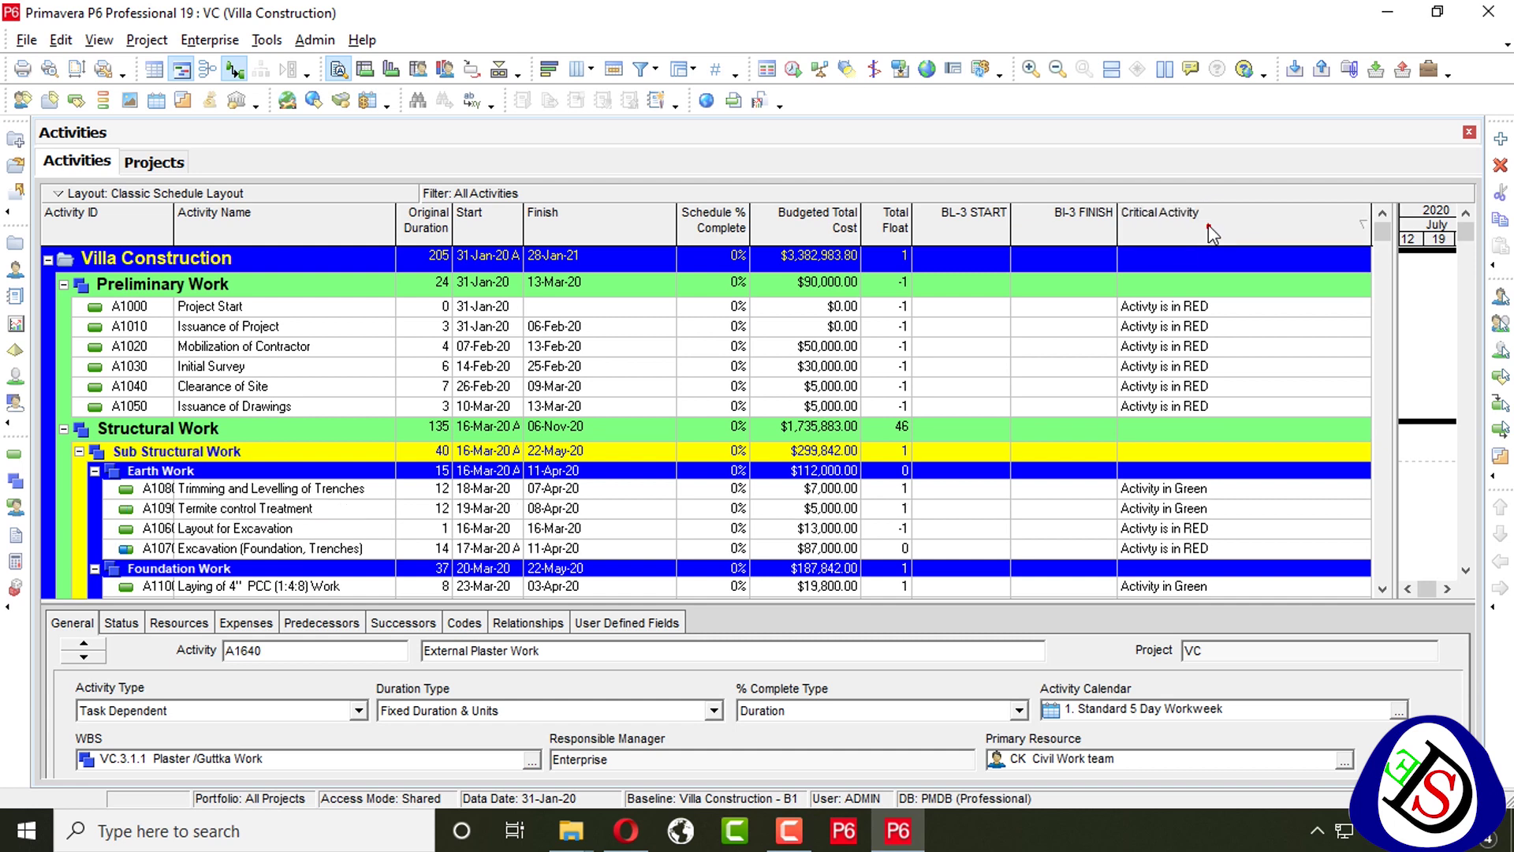
left_click(938, 69)
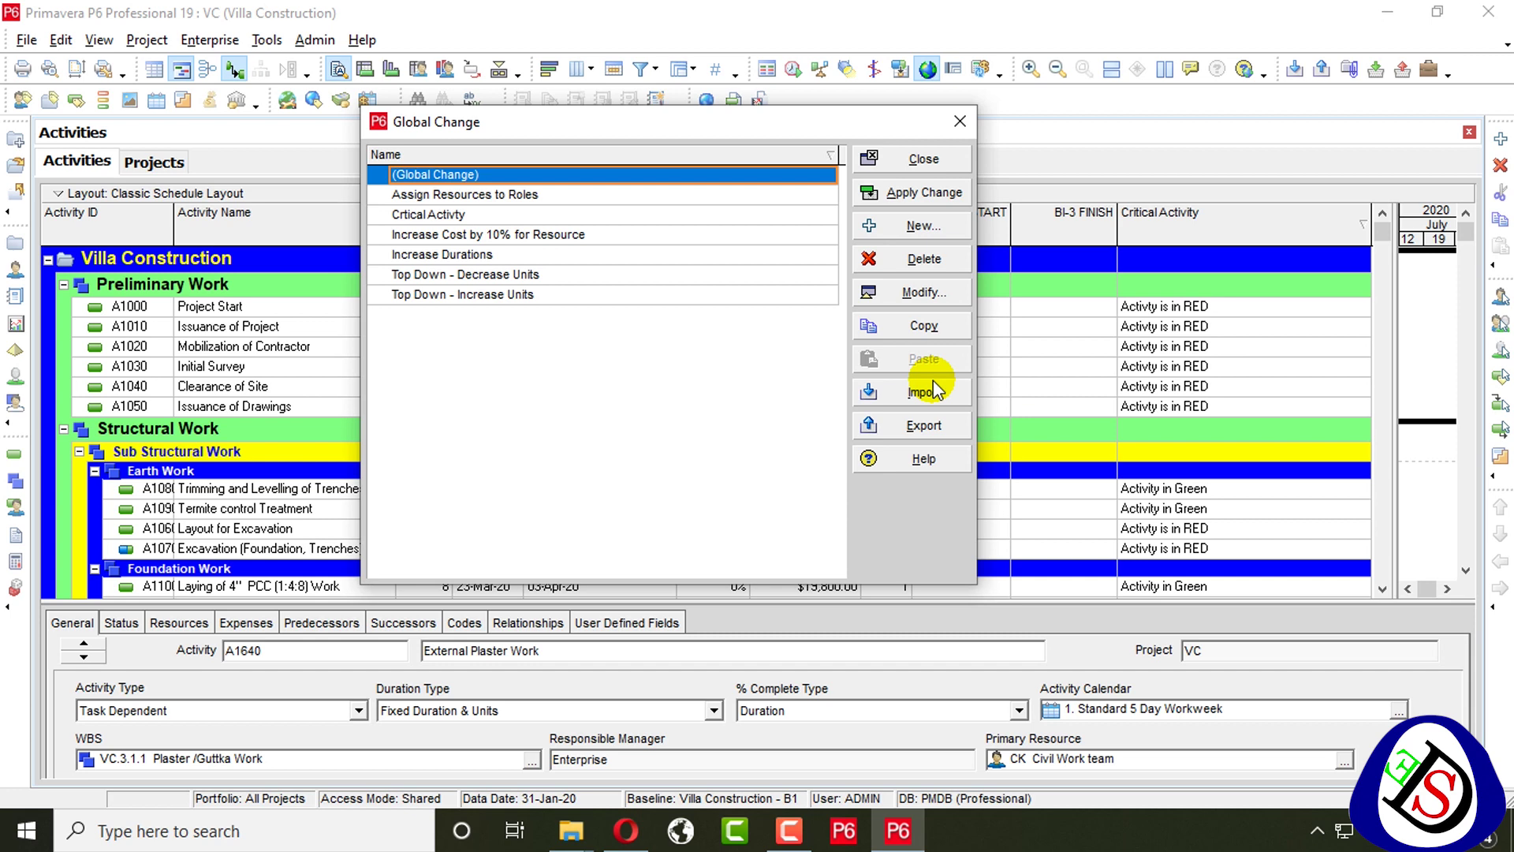
key("Delete")
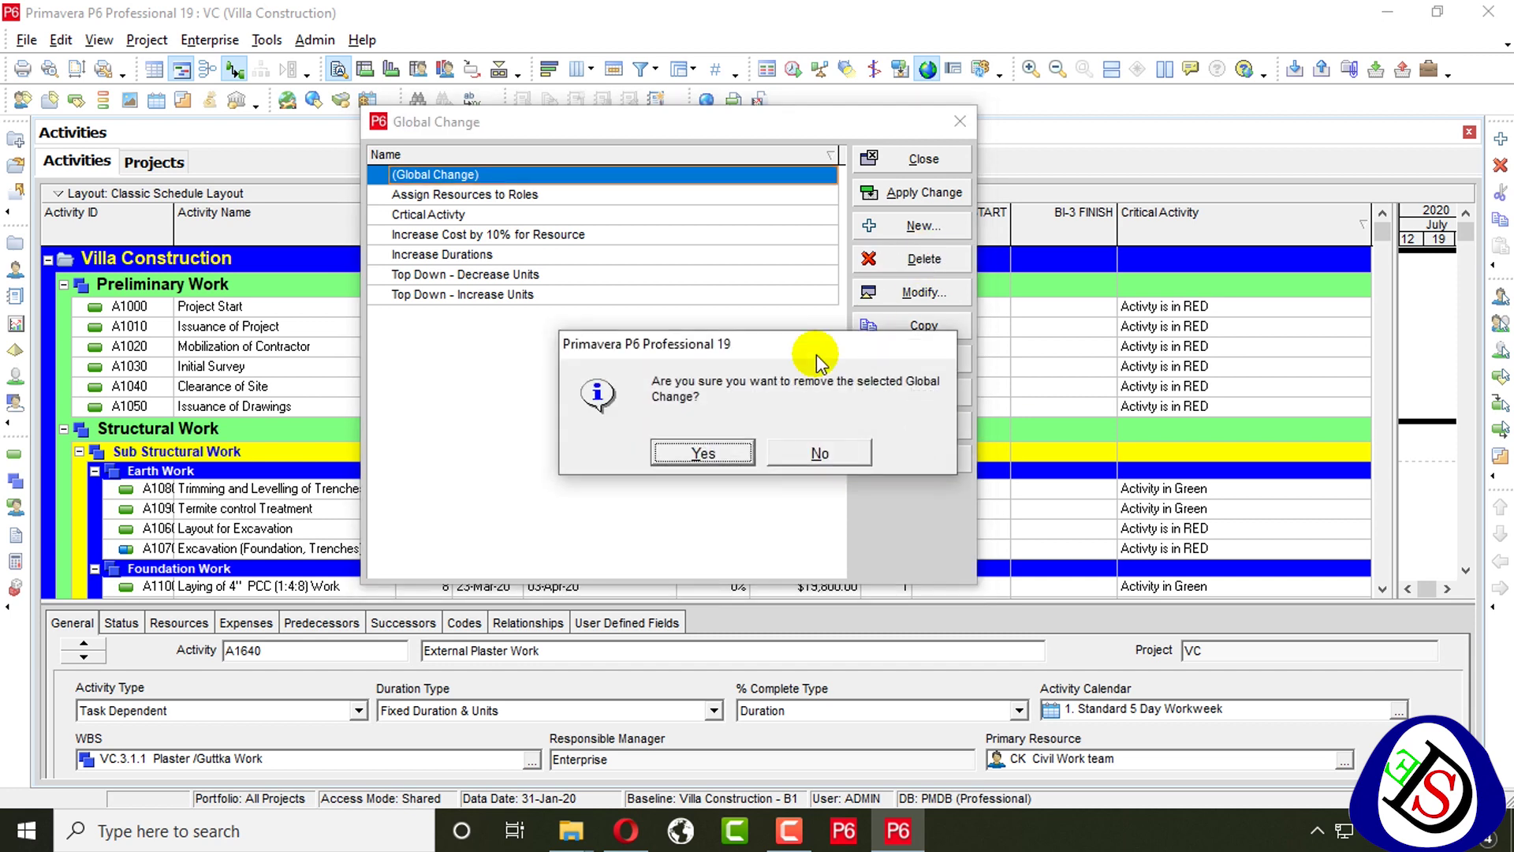
key("Return")
left_click(960, 120)
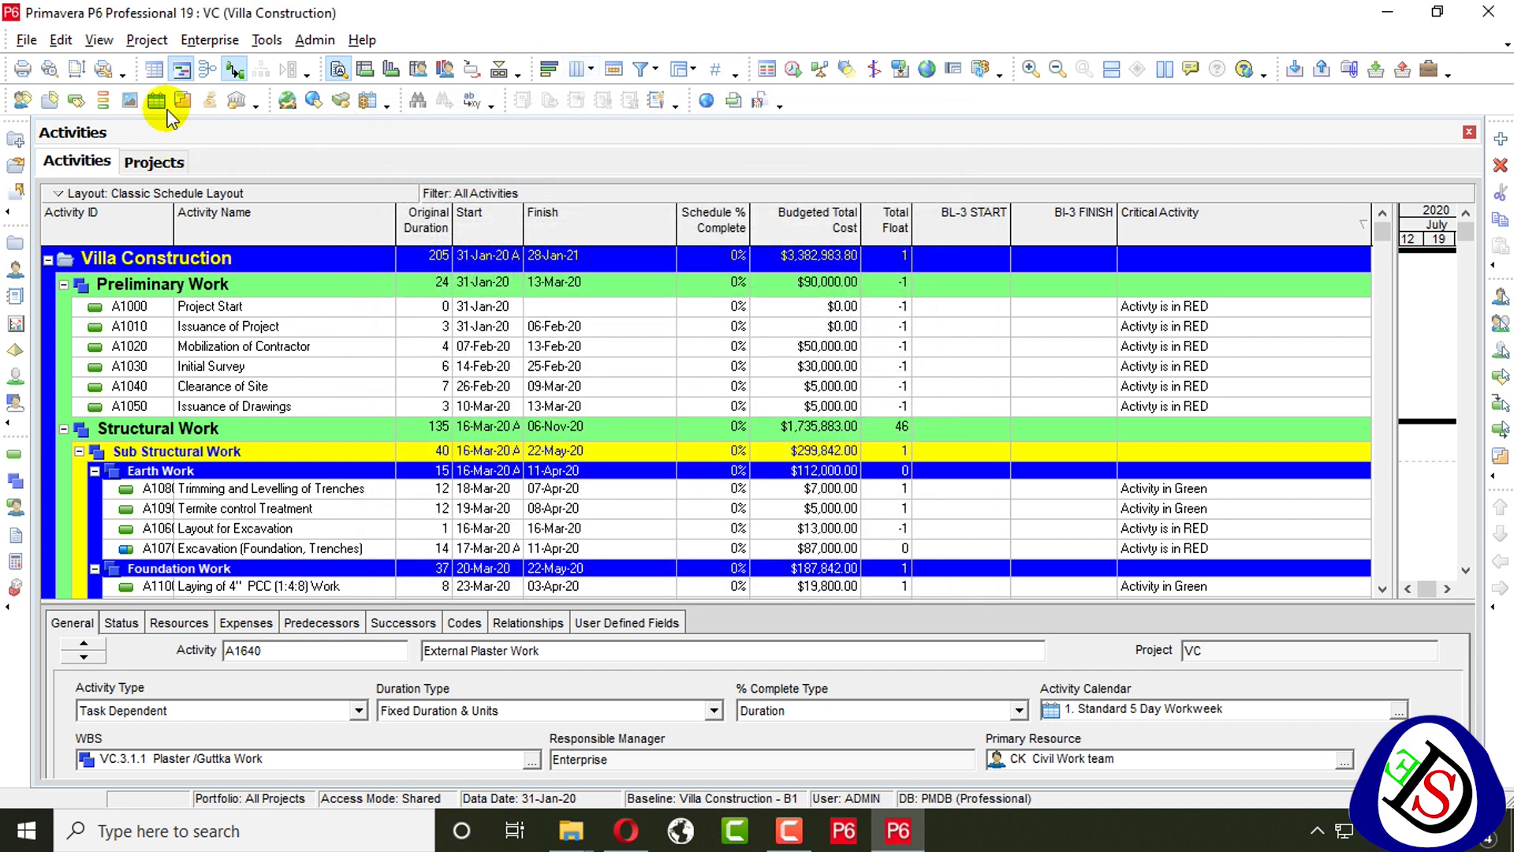
Add a new activity user defined field titled "Cost Variation"
left_click(103, 100)
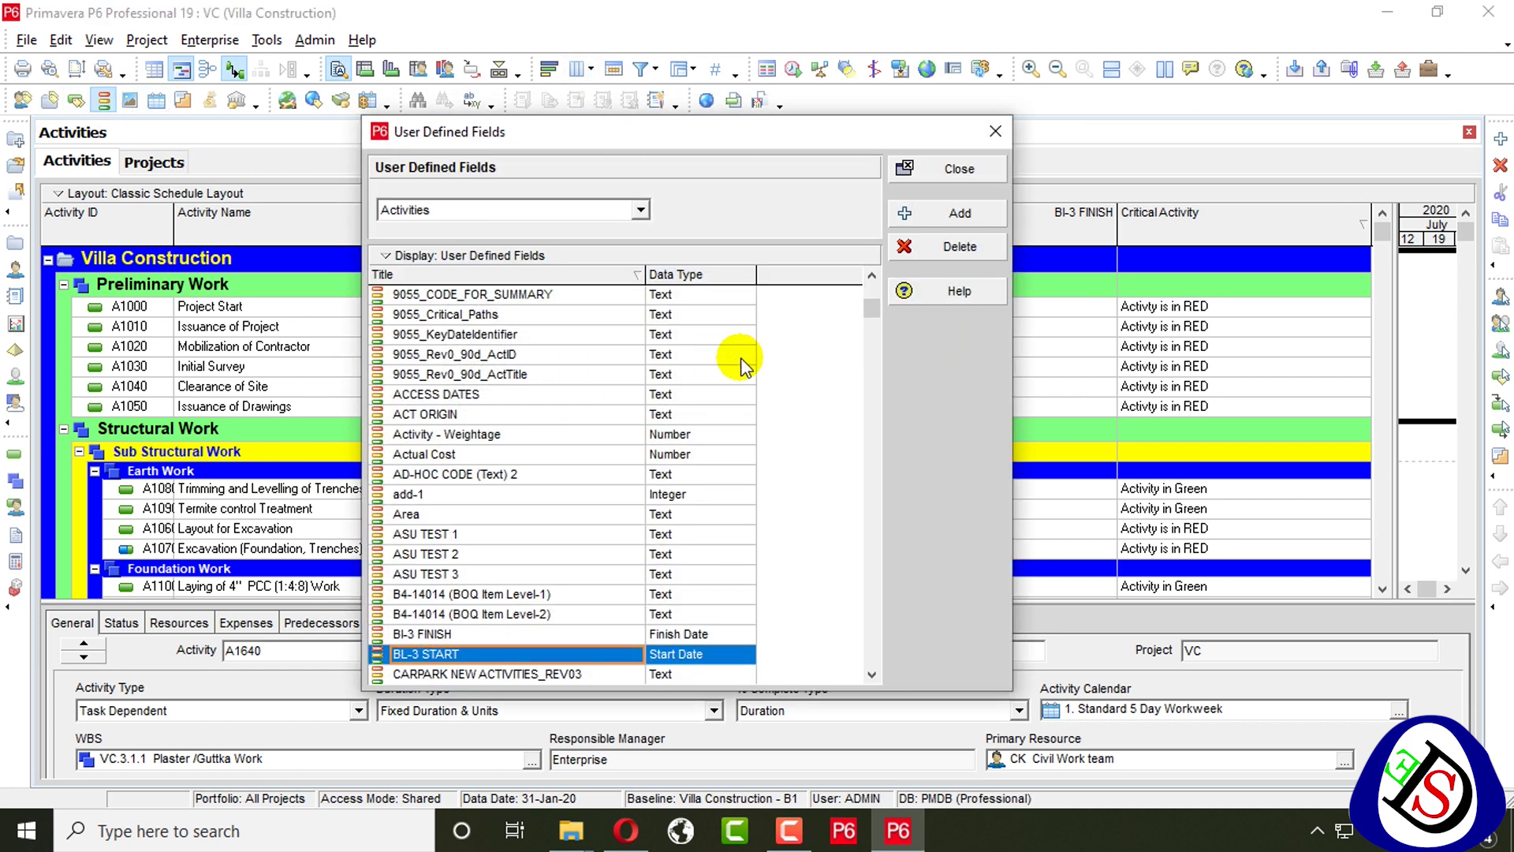
scroll(745, 386, "up", 2)
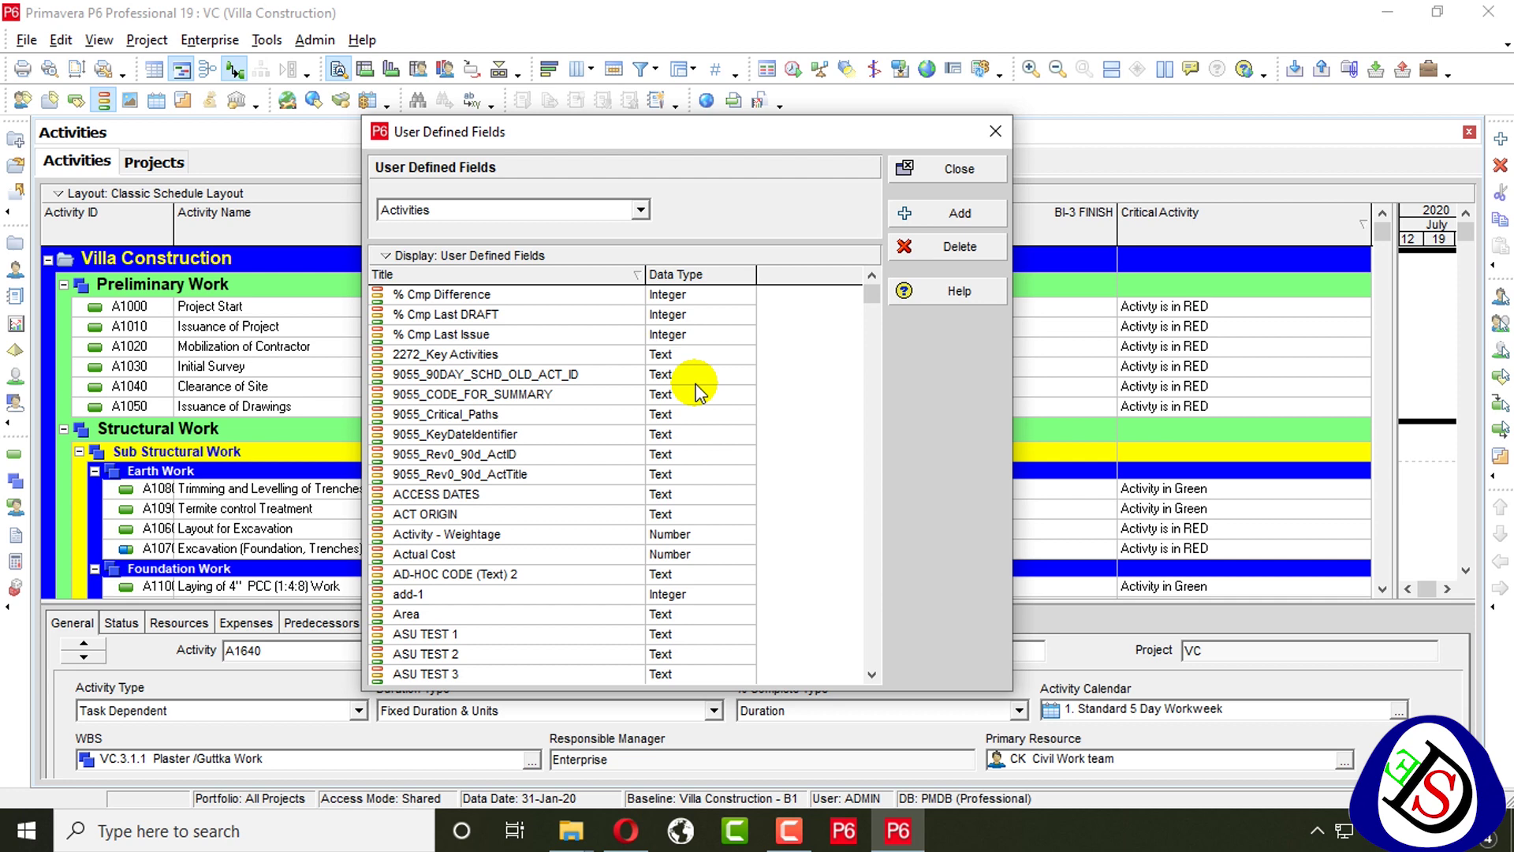
left_click(505, 399)
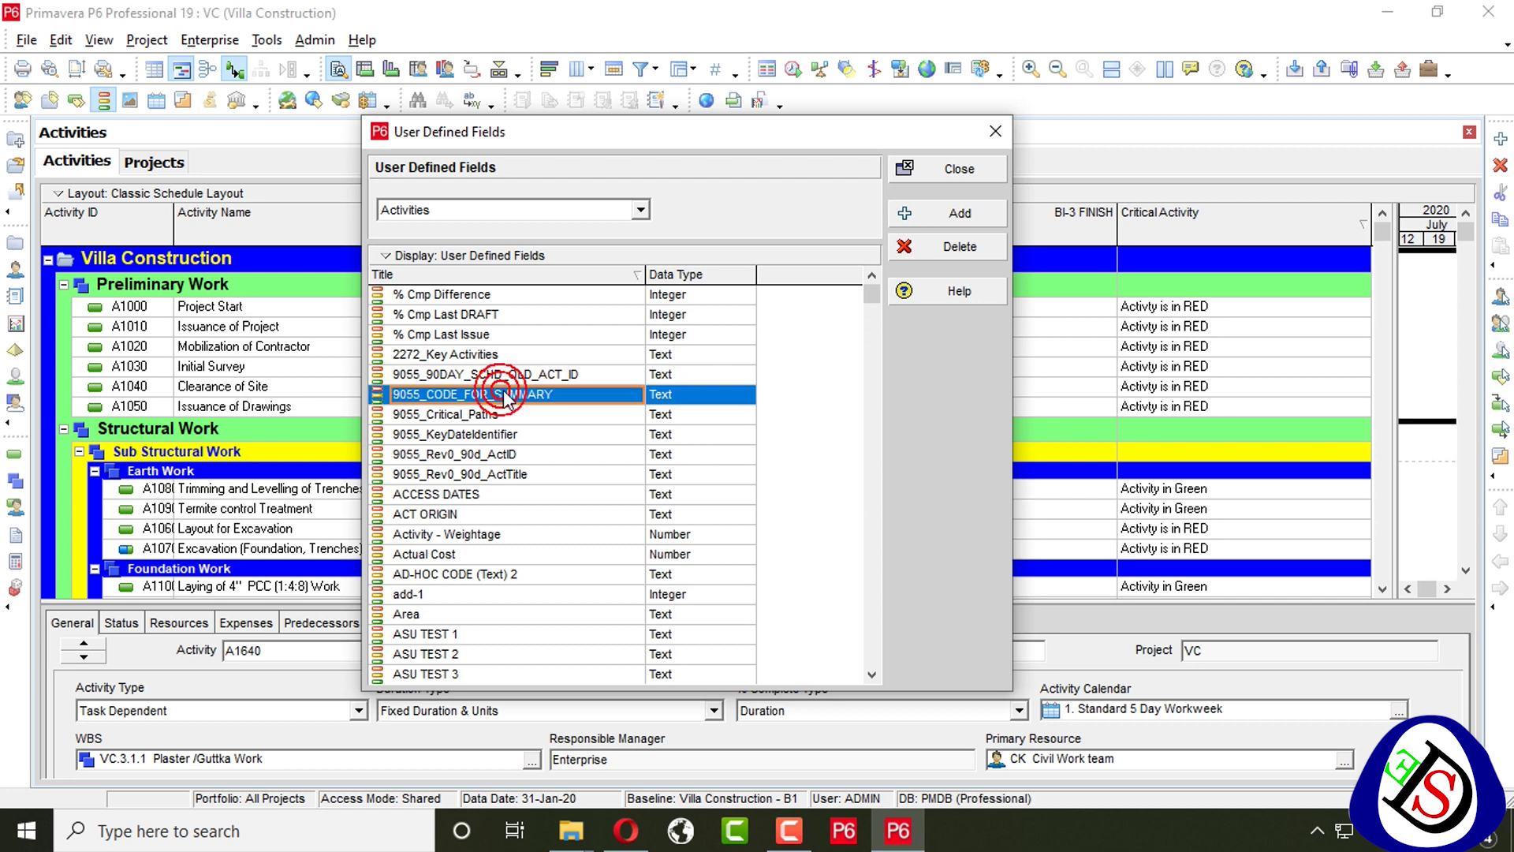
left_click(539, 275)
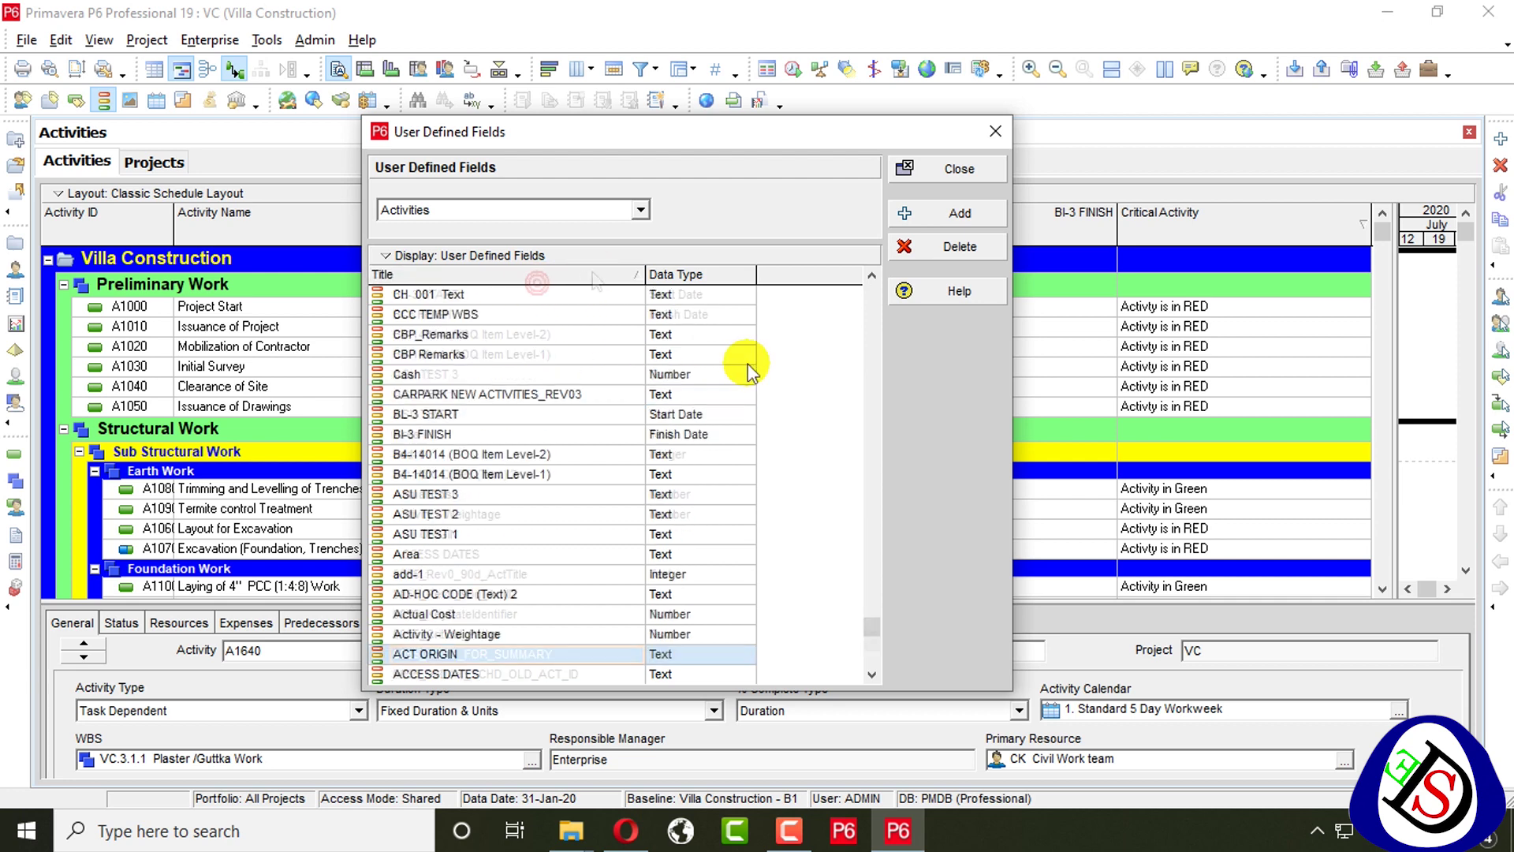
left_click_drag(871, 616, 870, 300)
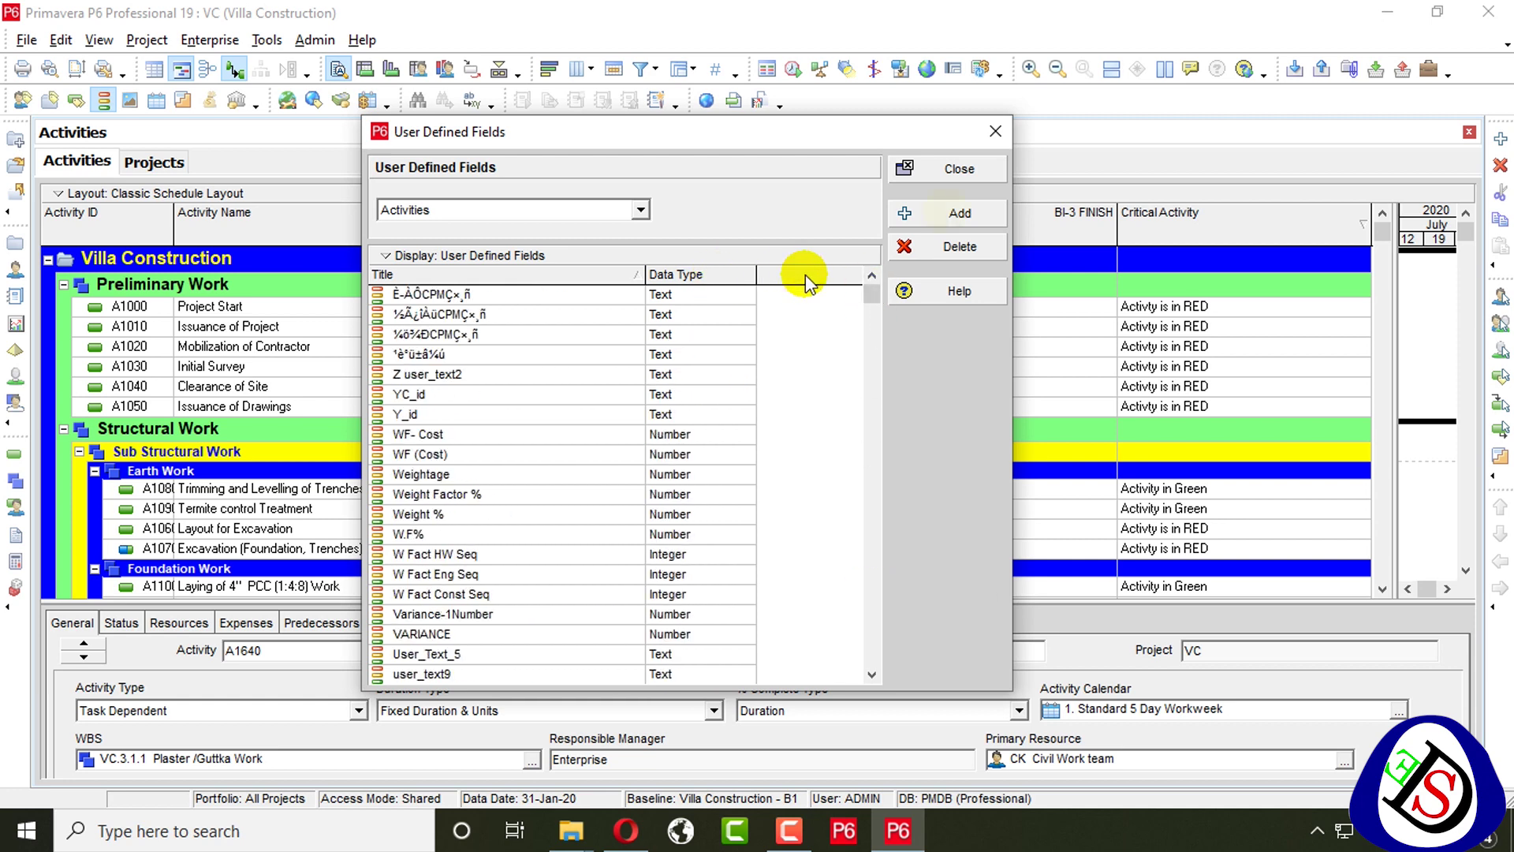
left_click(915, 213)
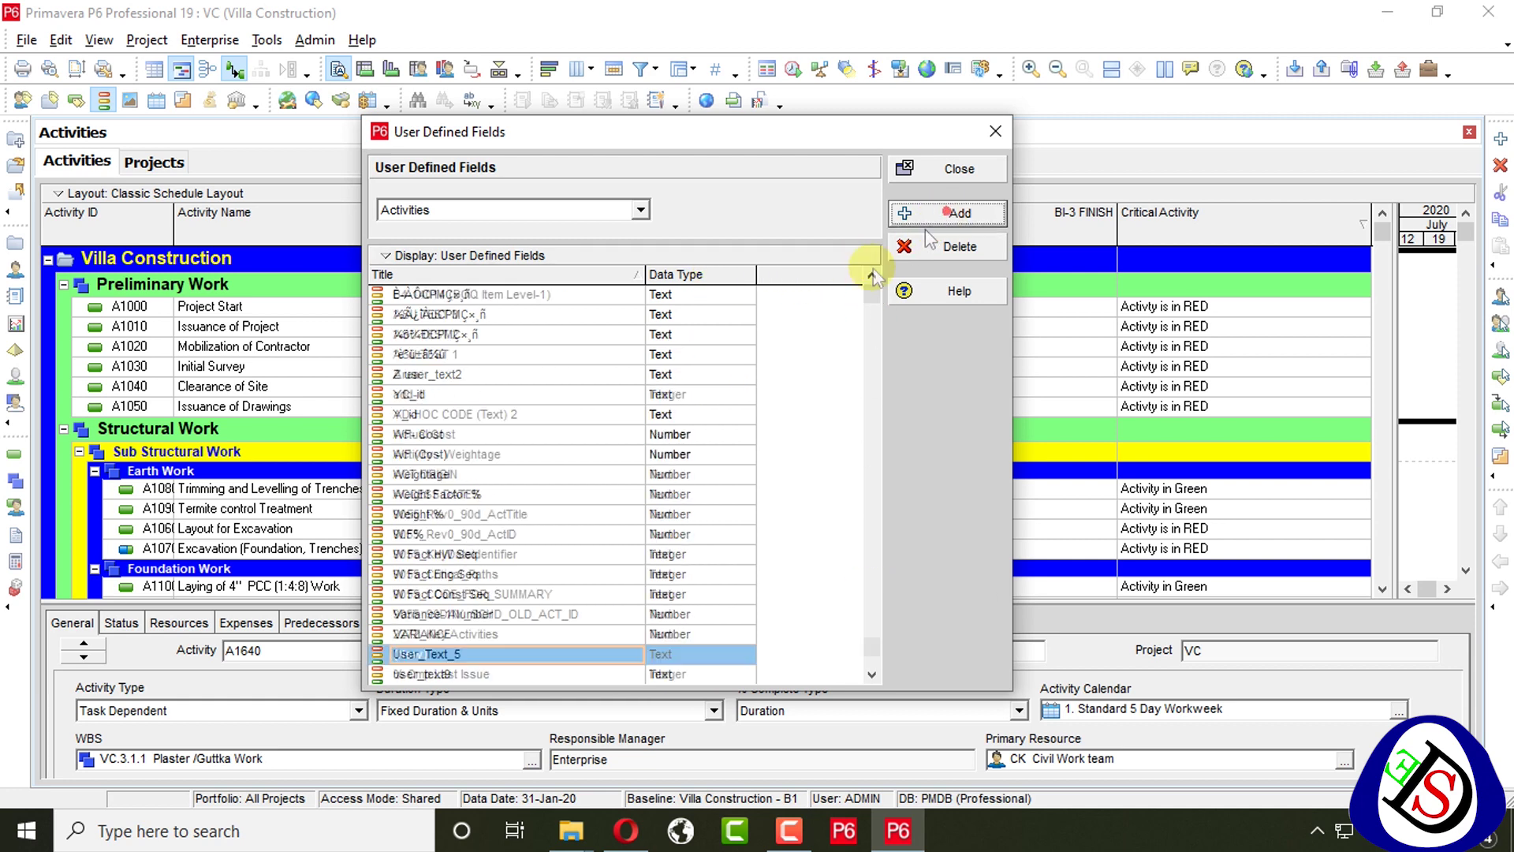
left_click(538, 659)
type("Cost Variation")
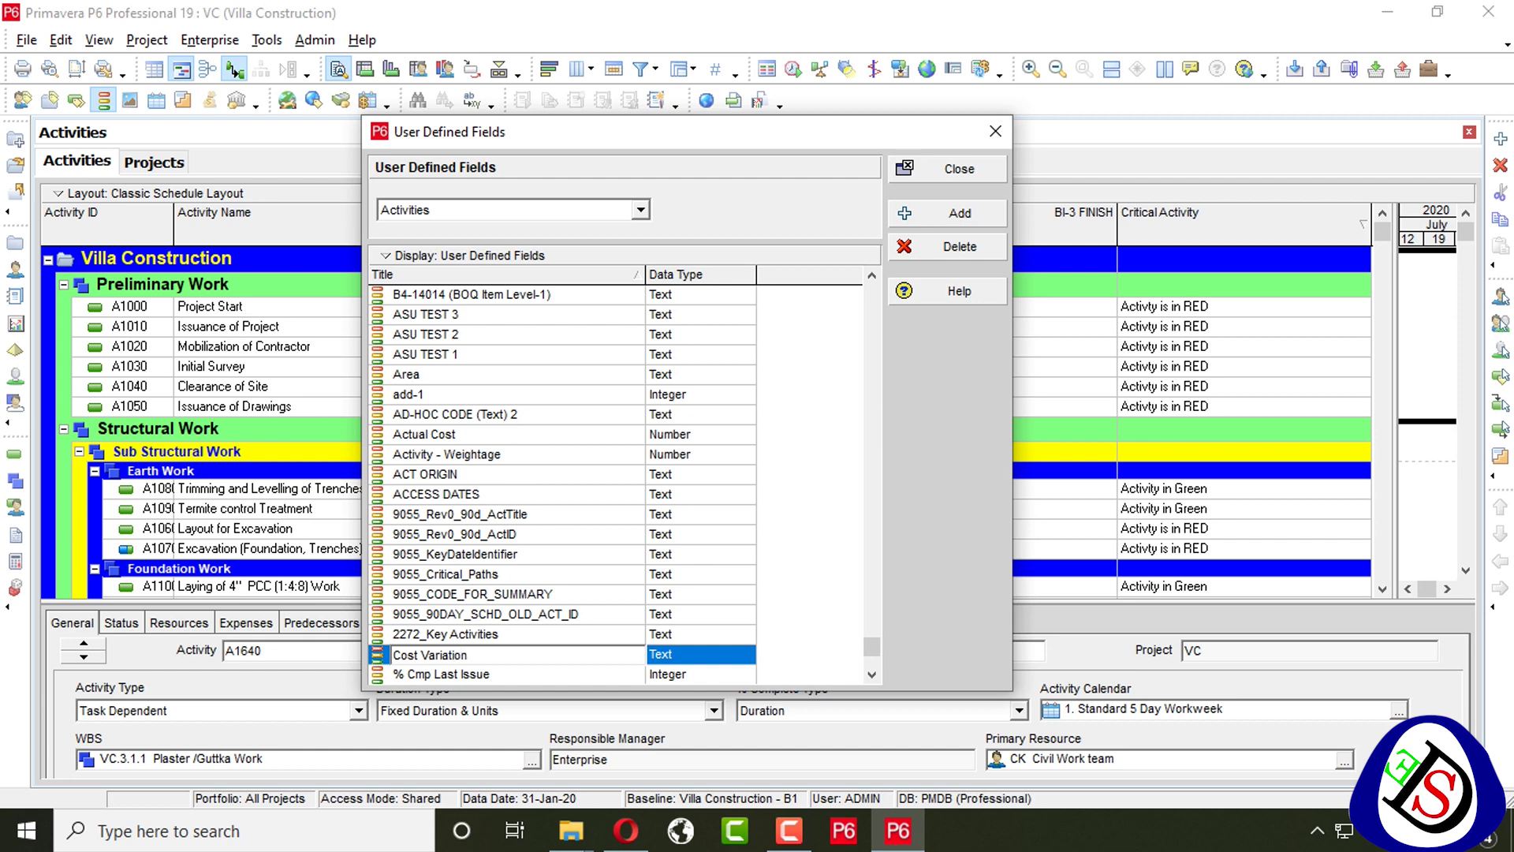
left_click(663, 654)
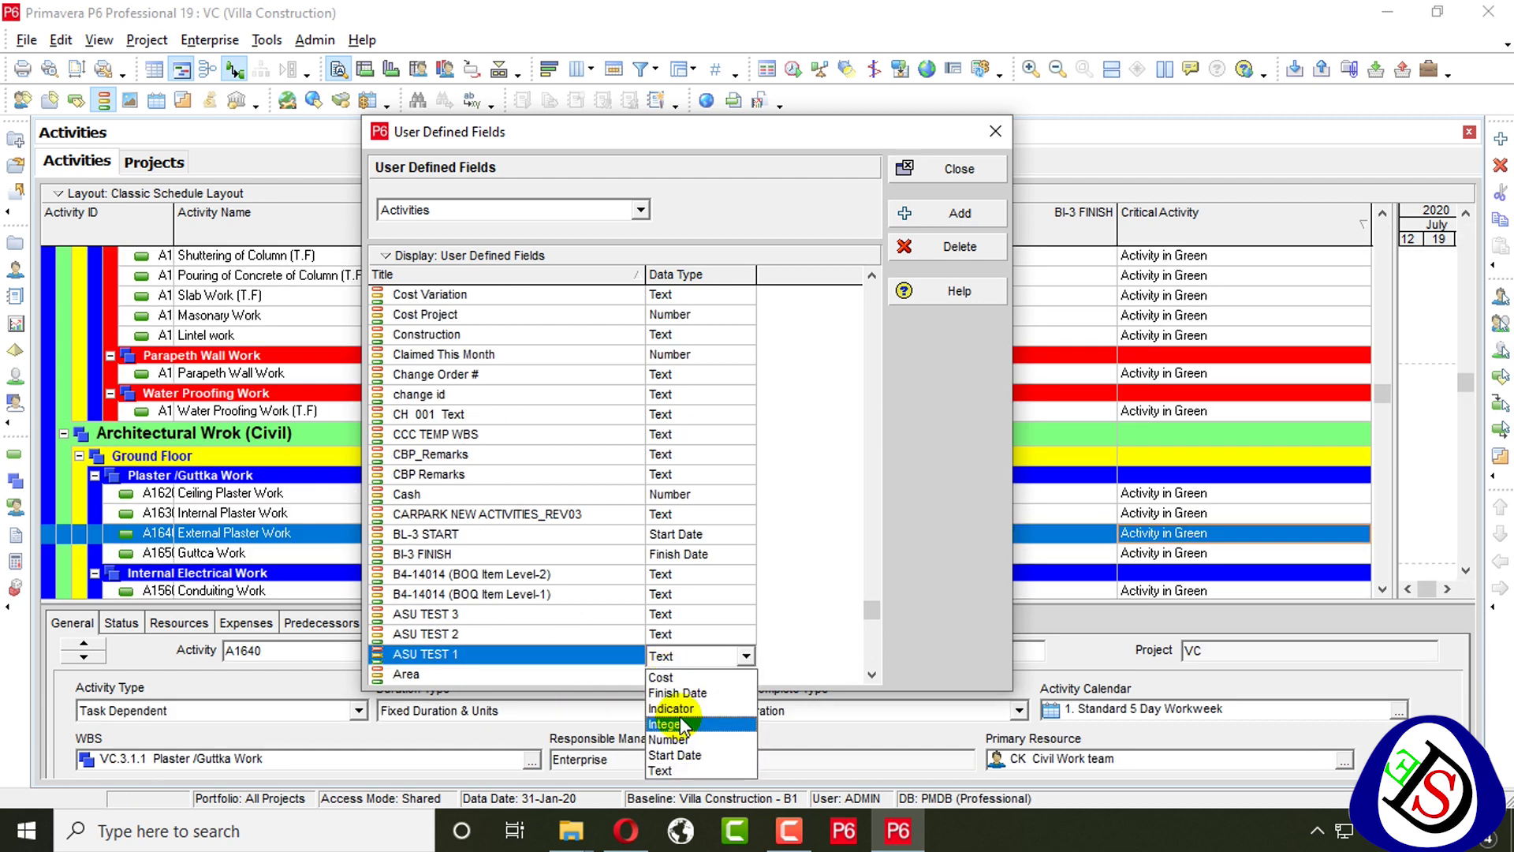
left_click(679, 676)
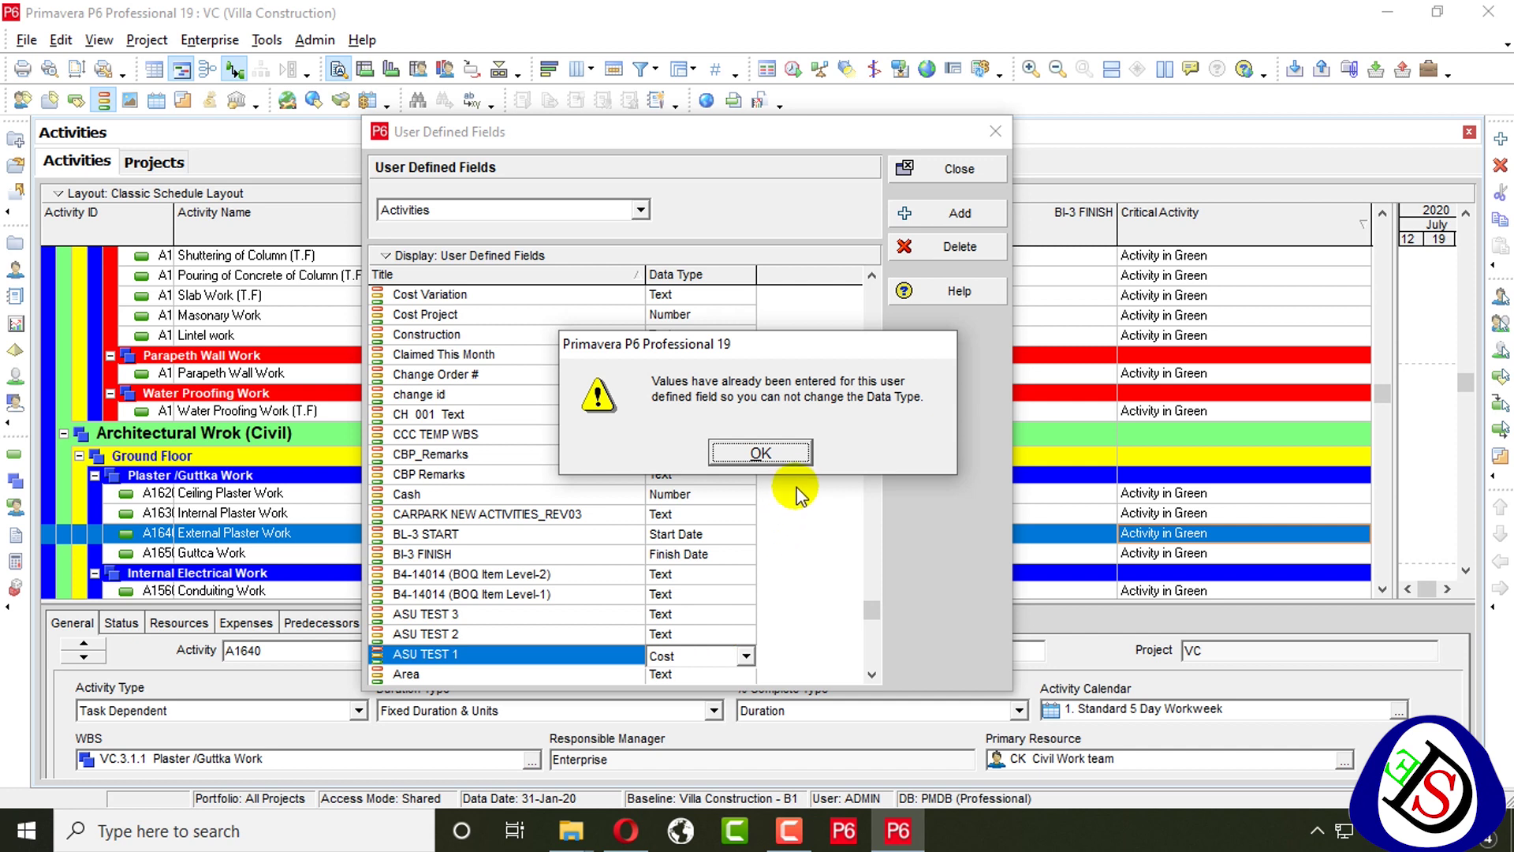
left_click(759, 453)
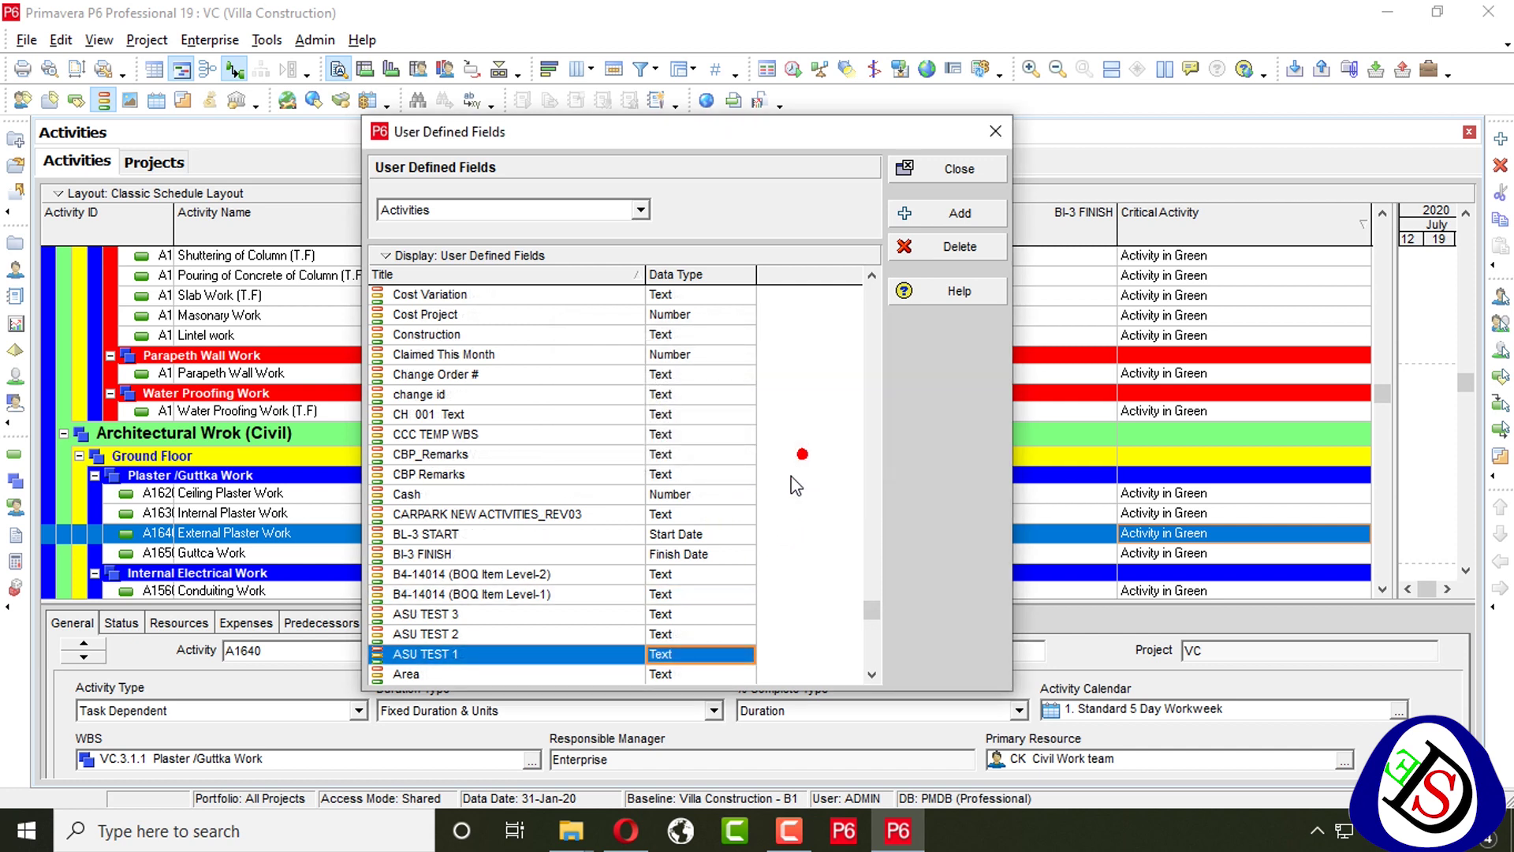
Set the data type of the Cost Variation user defined field to Cost and close the user defined fields
scroll(788, 473, "down", 1)
left_click(865, 467)
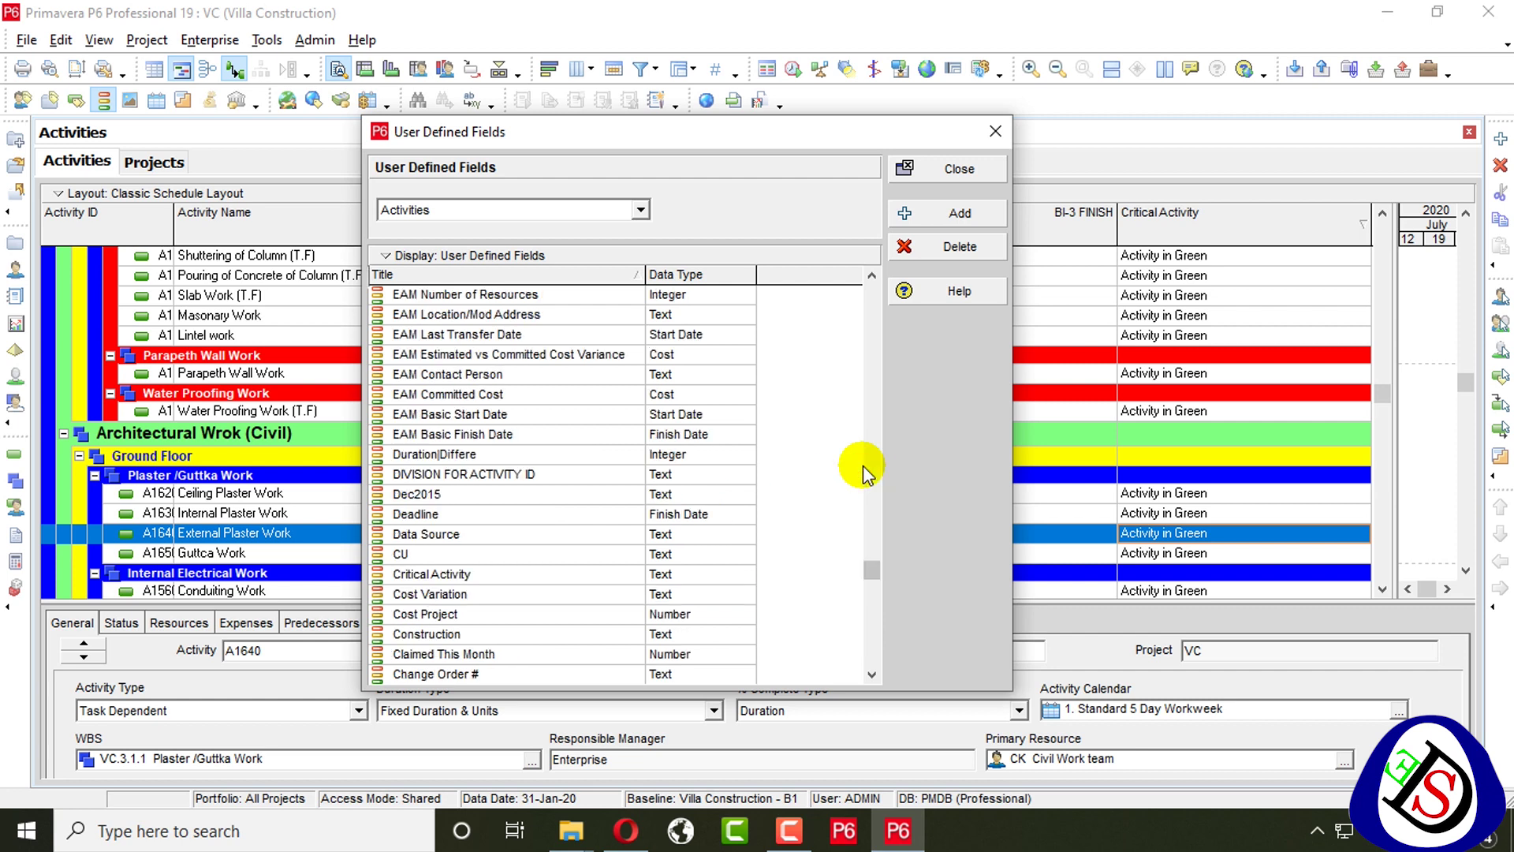
left_click(491, 587)
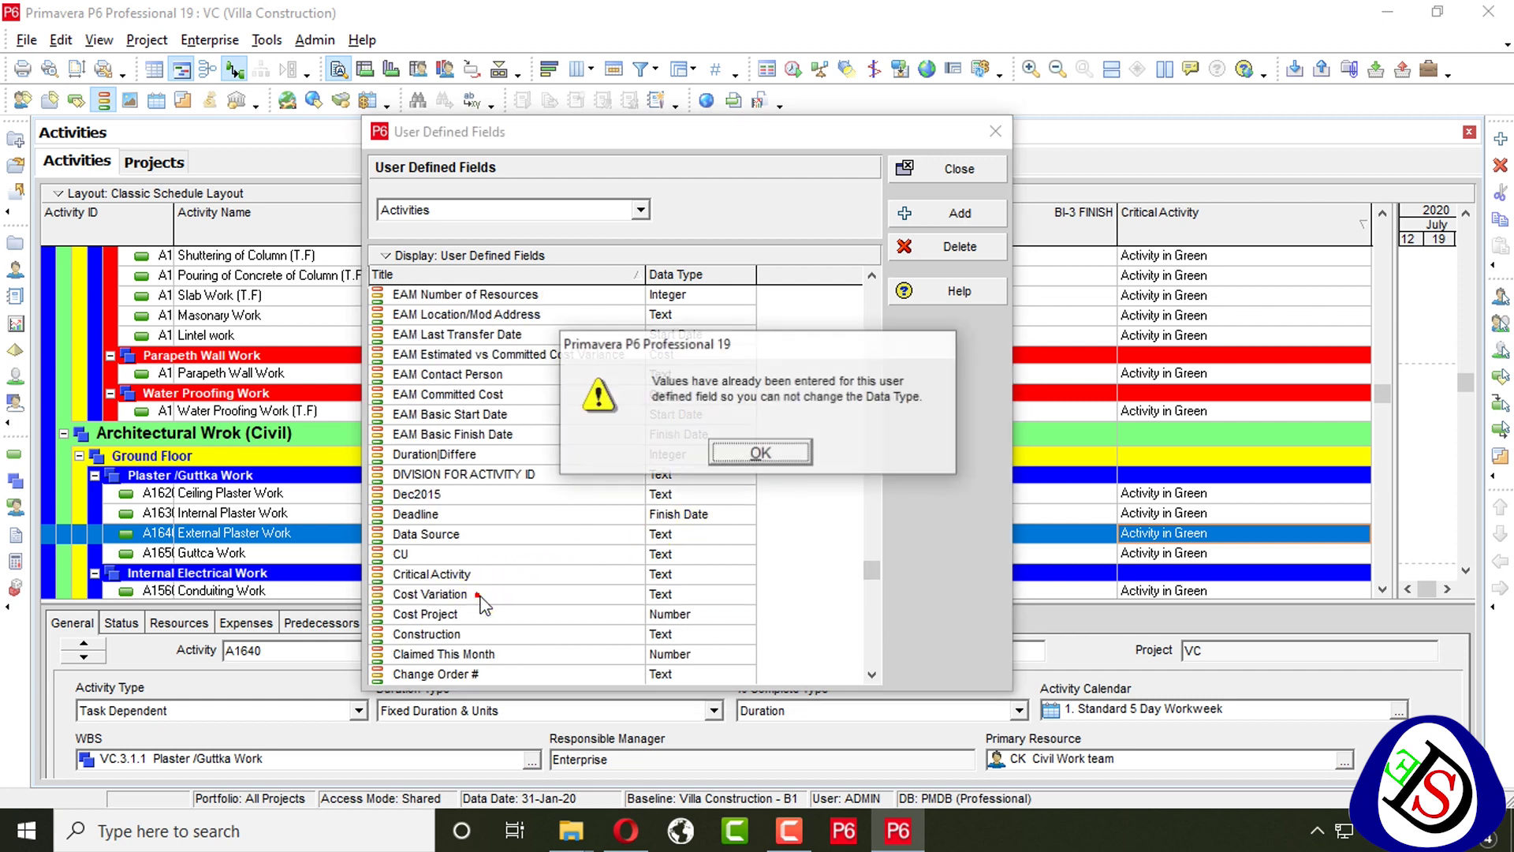
left_click(798, 449)
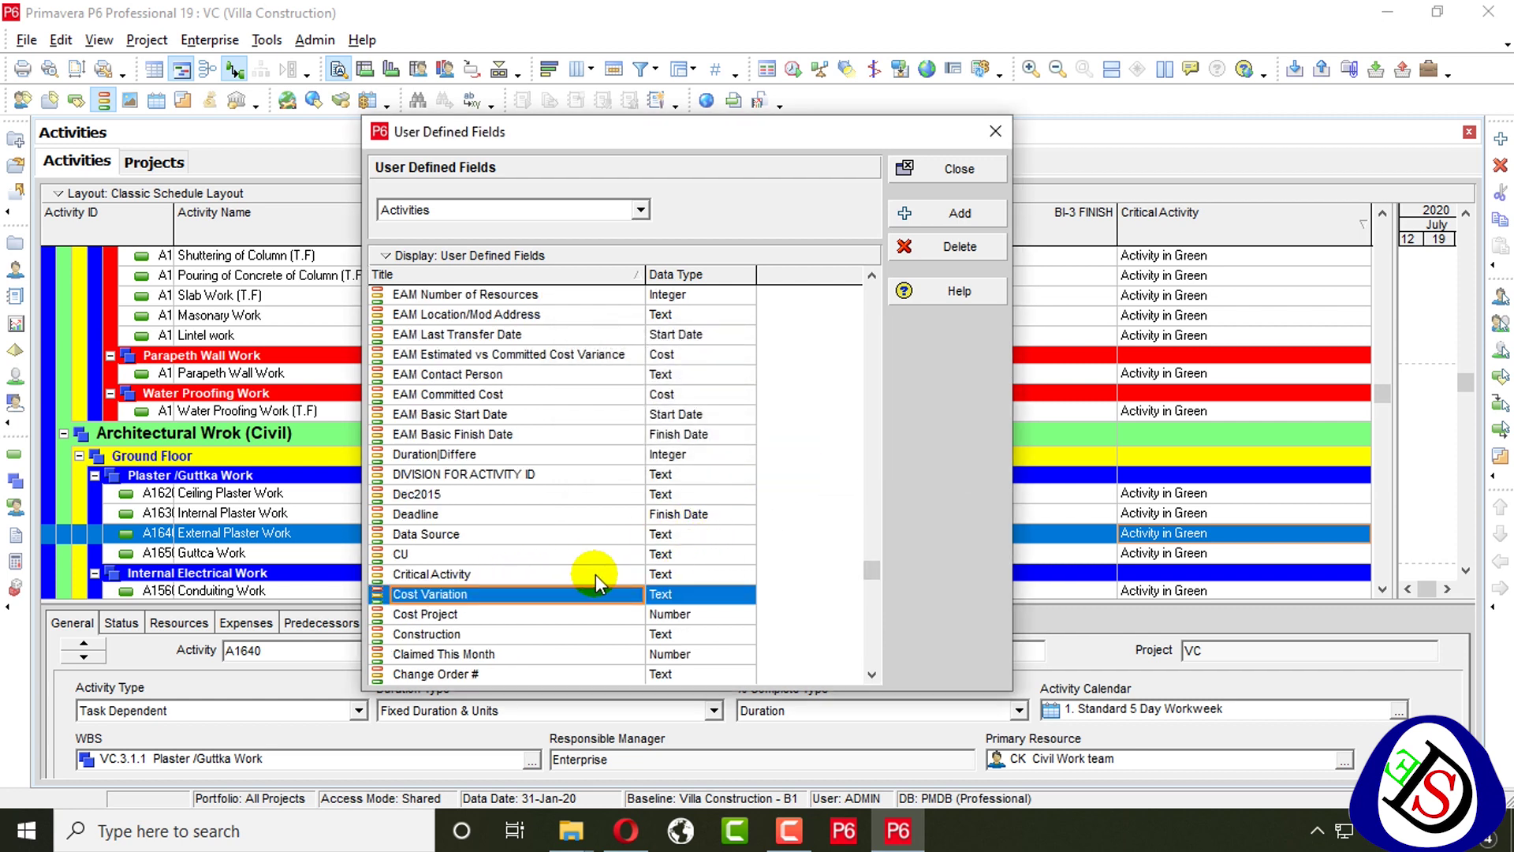
left_click(688, 590)
left_click(688, 592)
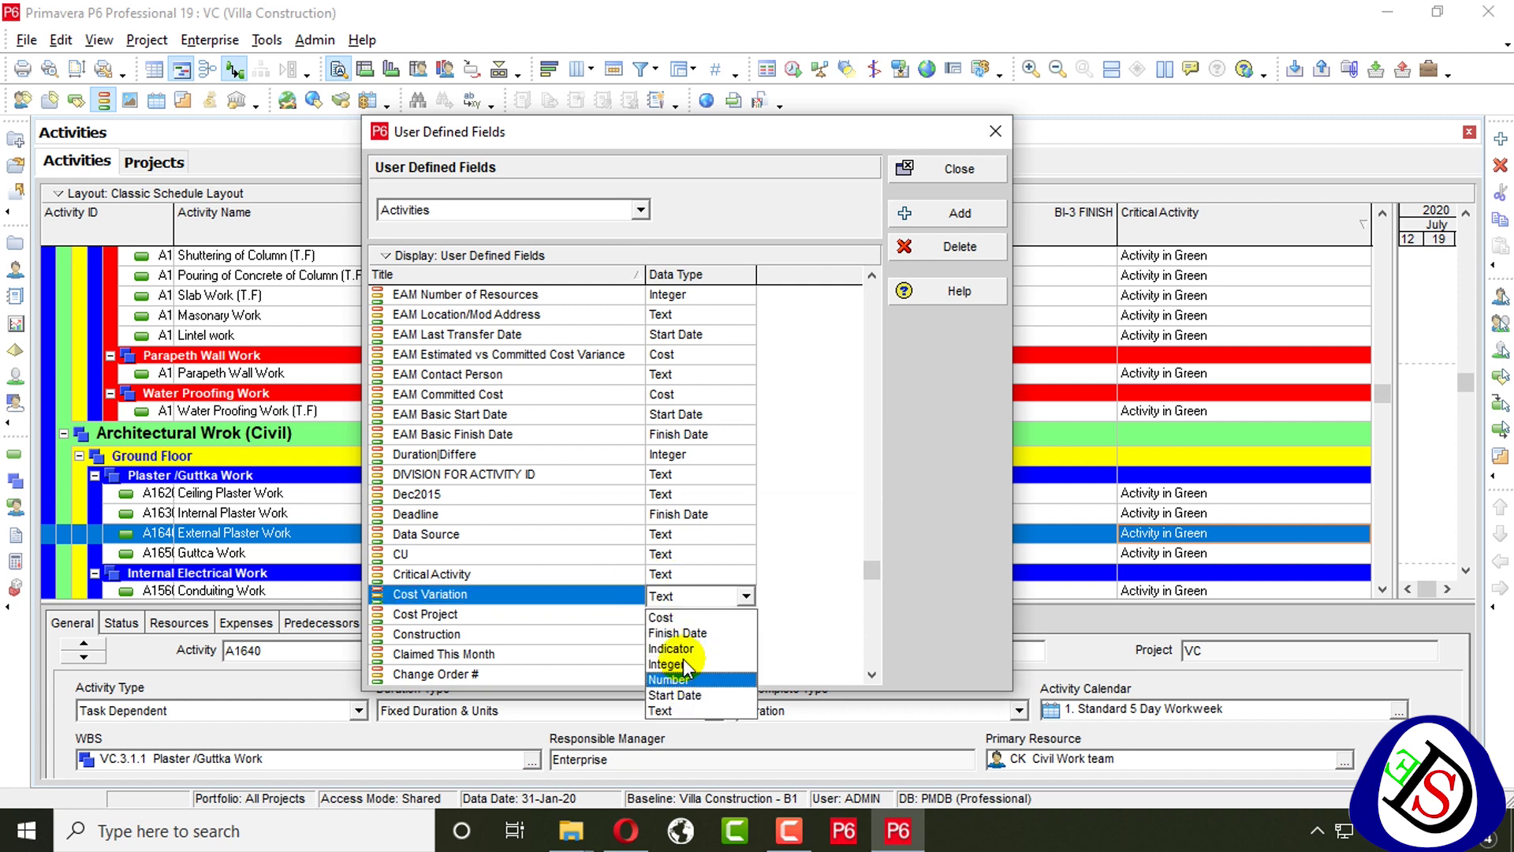
left_click(663, 618)
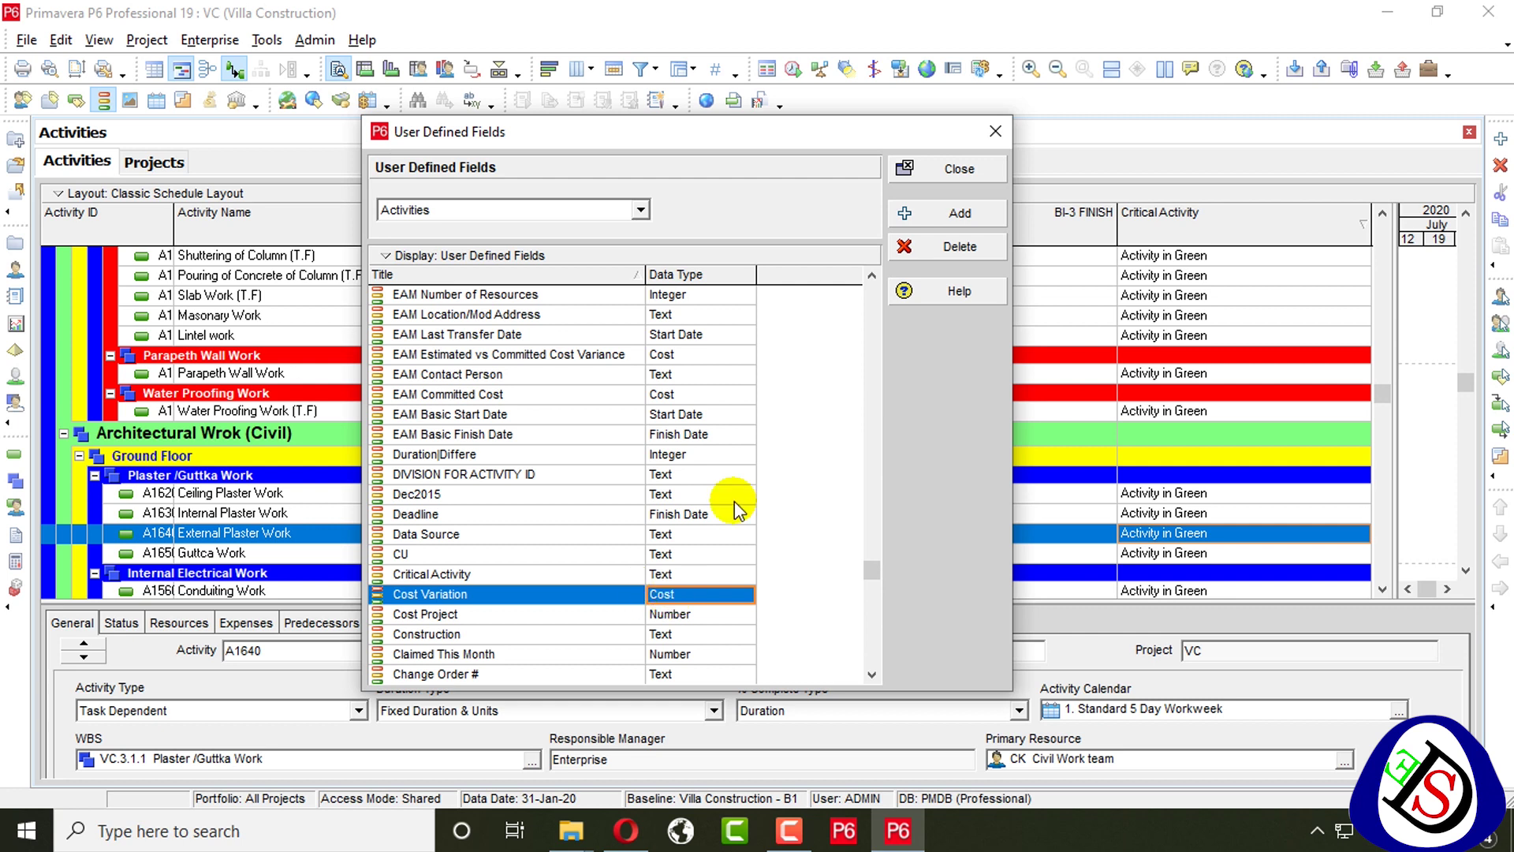
left_click(951, 170)
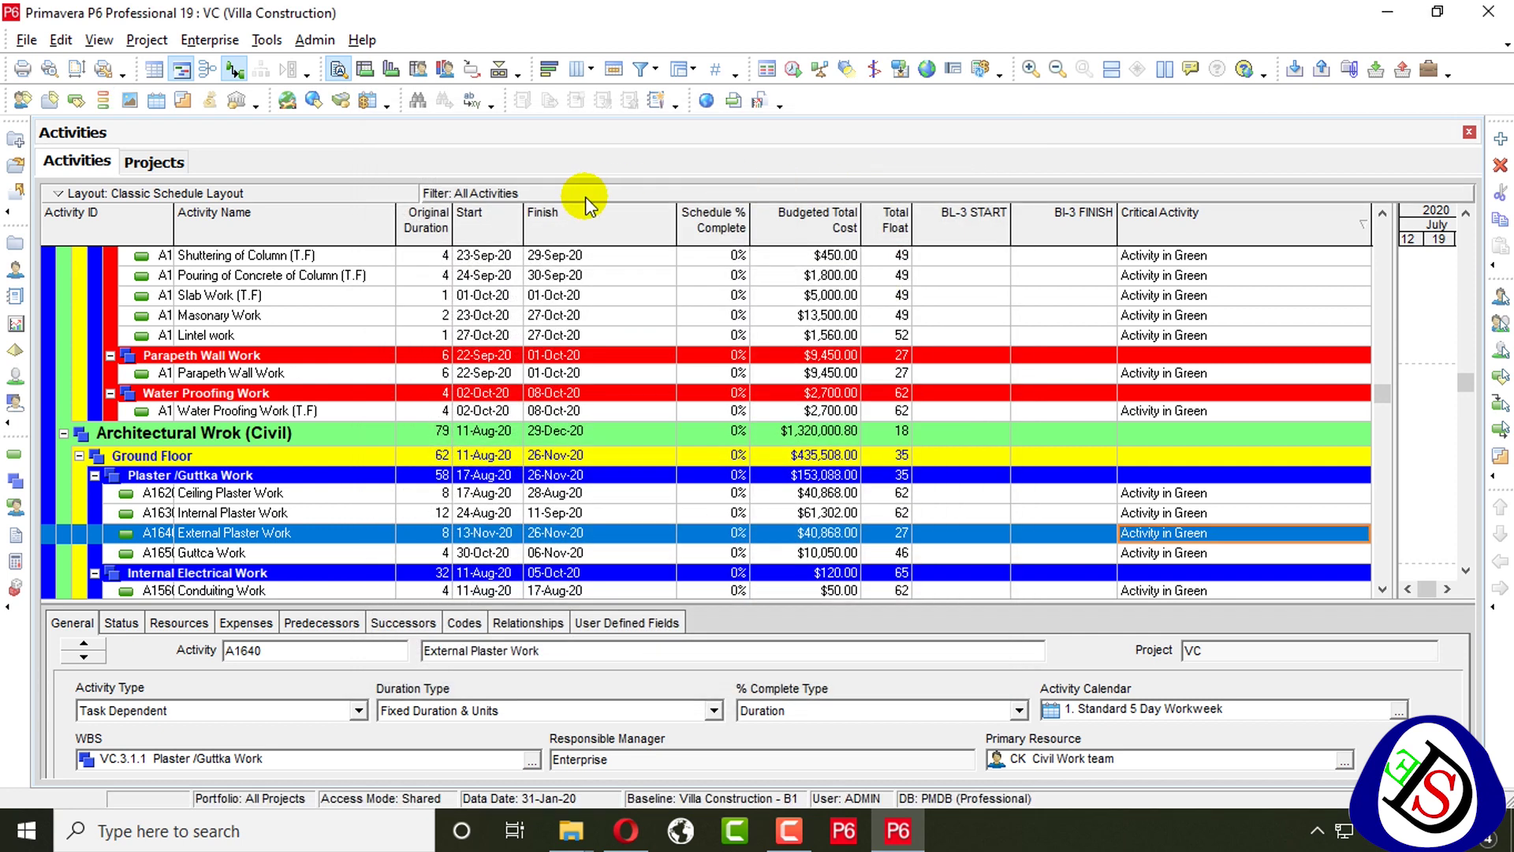
Open the column settings of the activity table and remove Bl-3 FINISH and BL-3 START from the selected columns
scroll(1142, 396, "up", 3)
right_click(1153, 287)
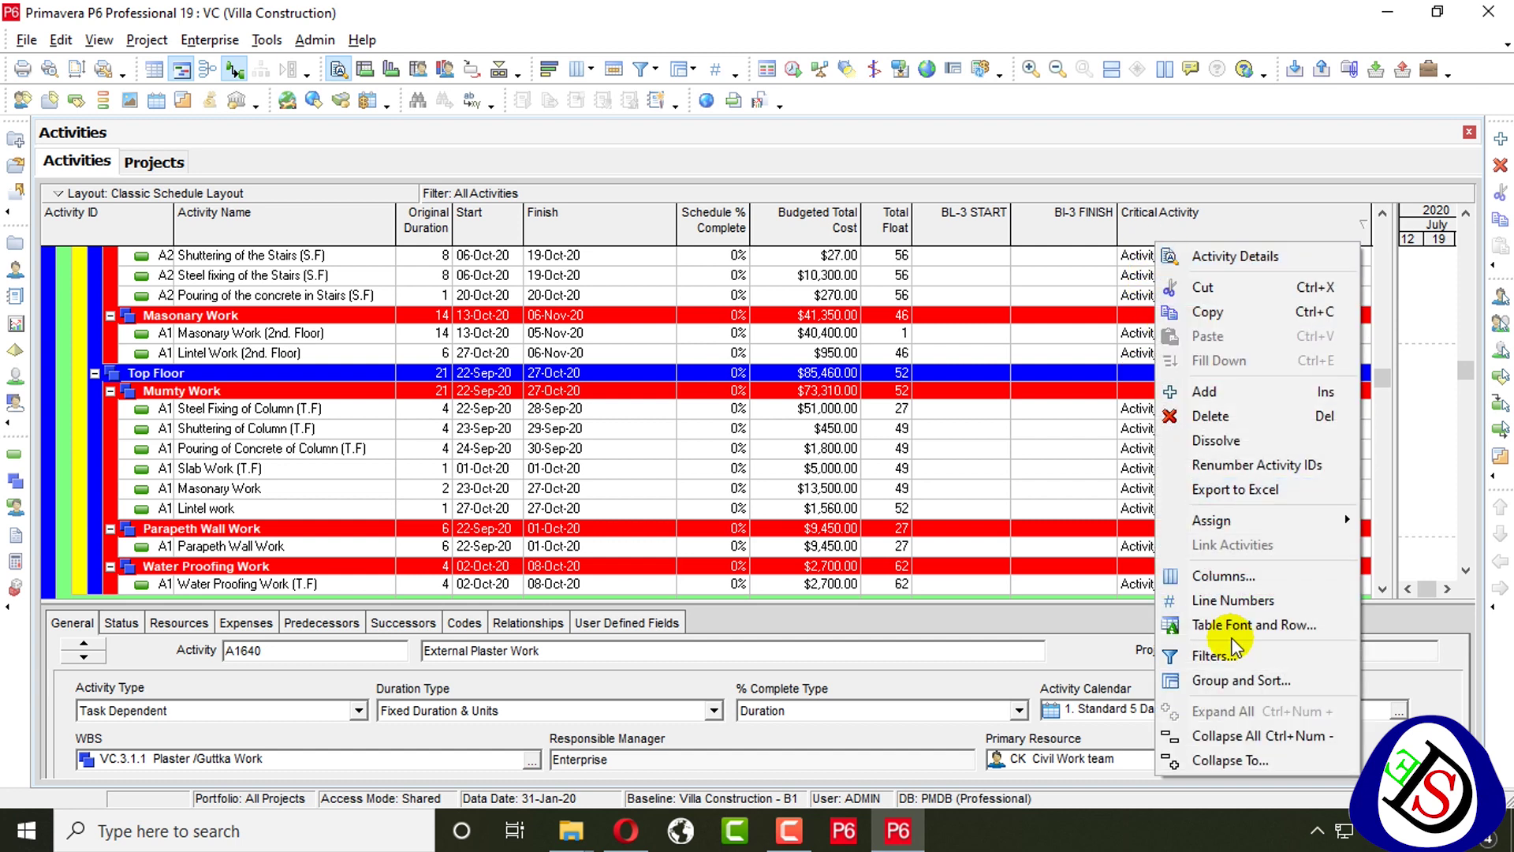
left_click(1209, 576)
left_click(753, 546)
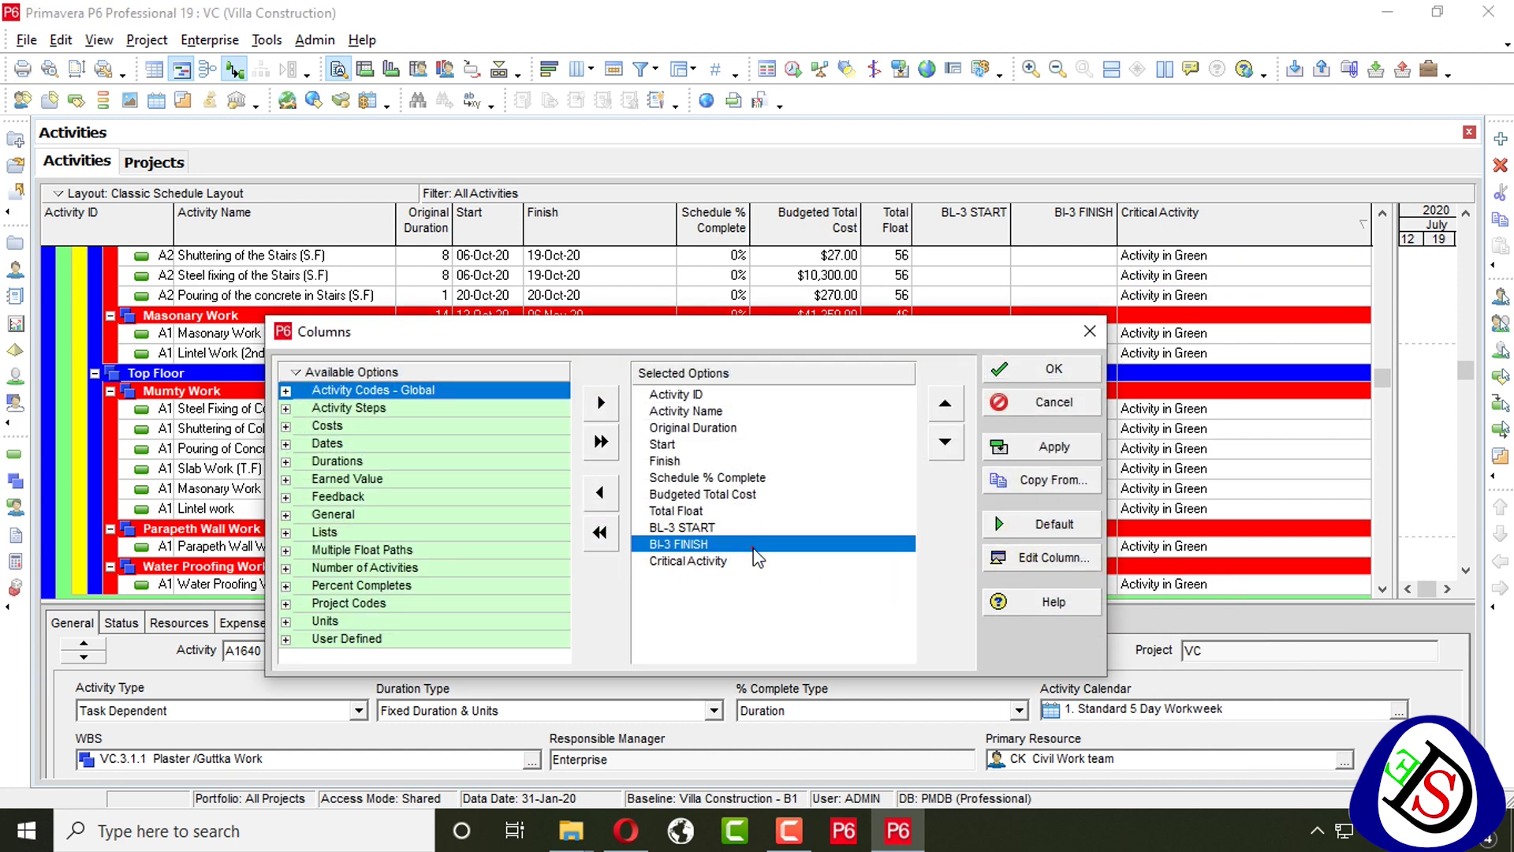
left_click(604, 498)
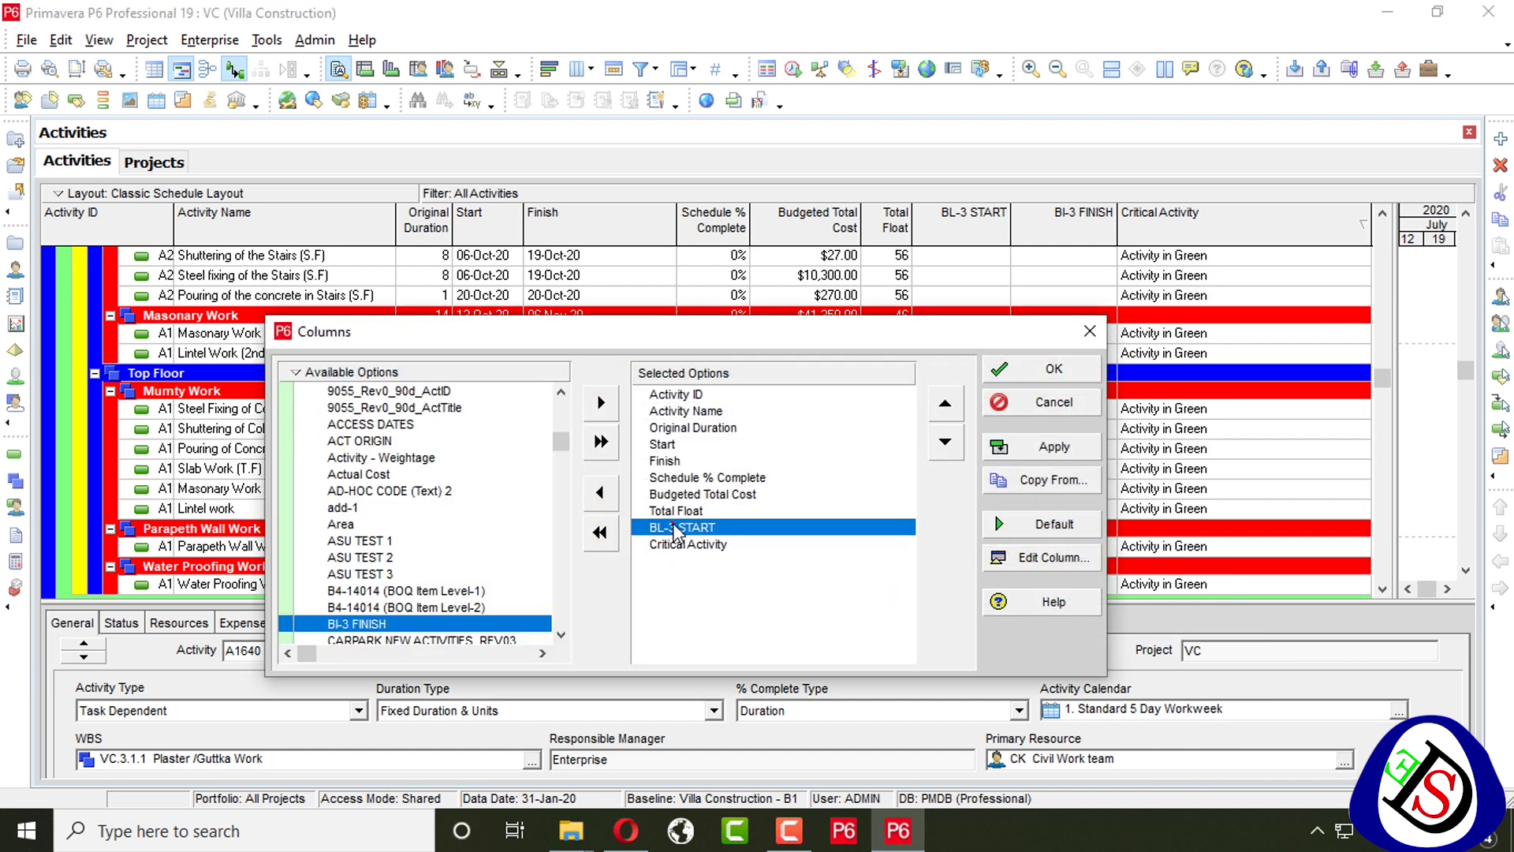
left_click(601, 493)
Add the Cost Variation user defined field to the selected columns after Critical Activity
scroll(462, 544, "up", 2)
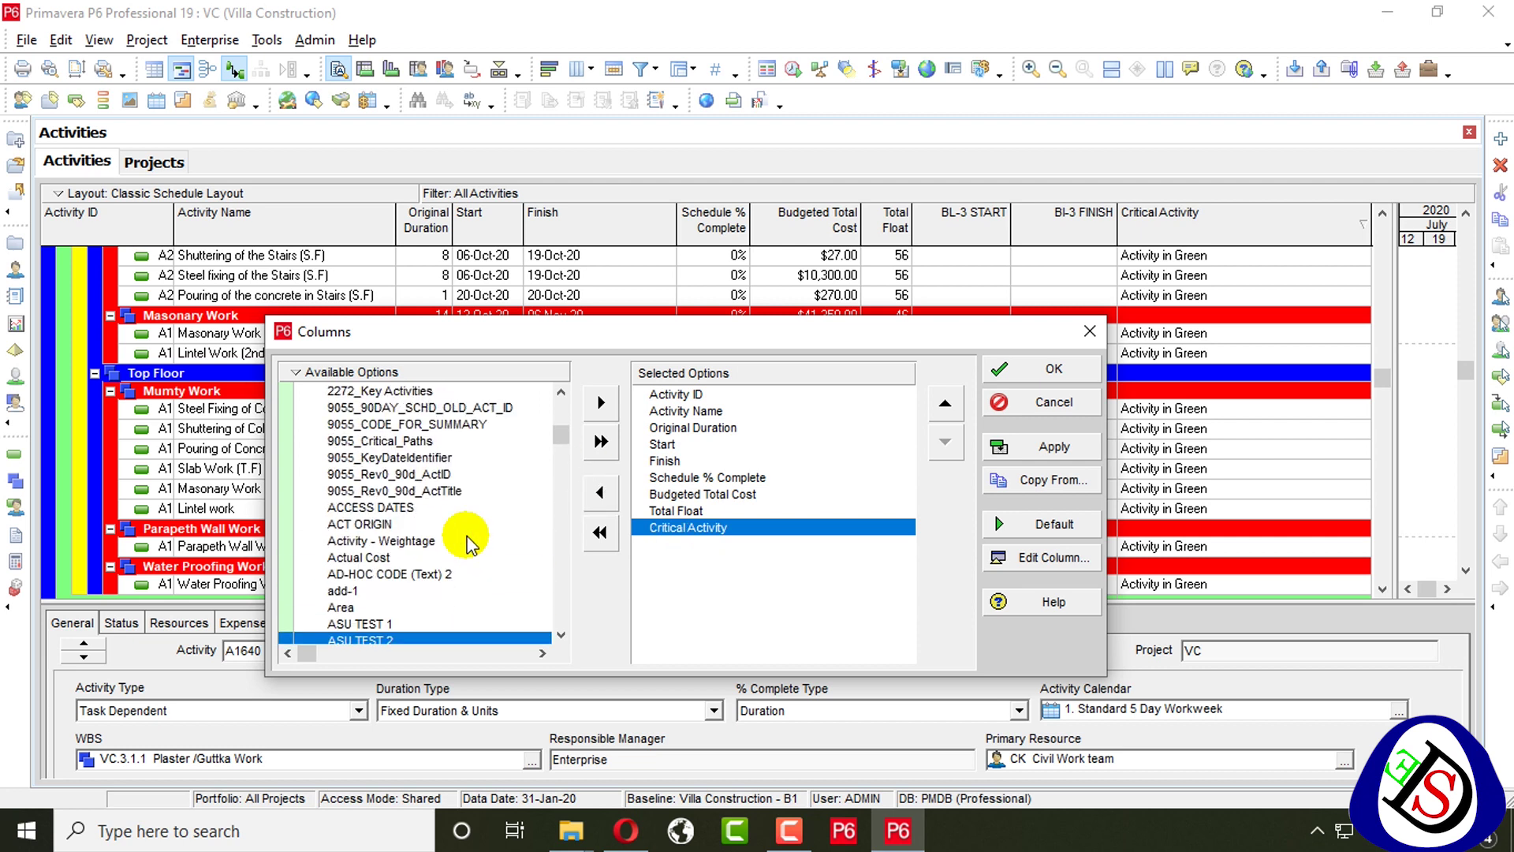
scroll(465, 544, "down", 7)
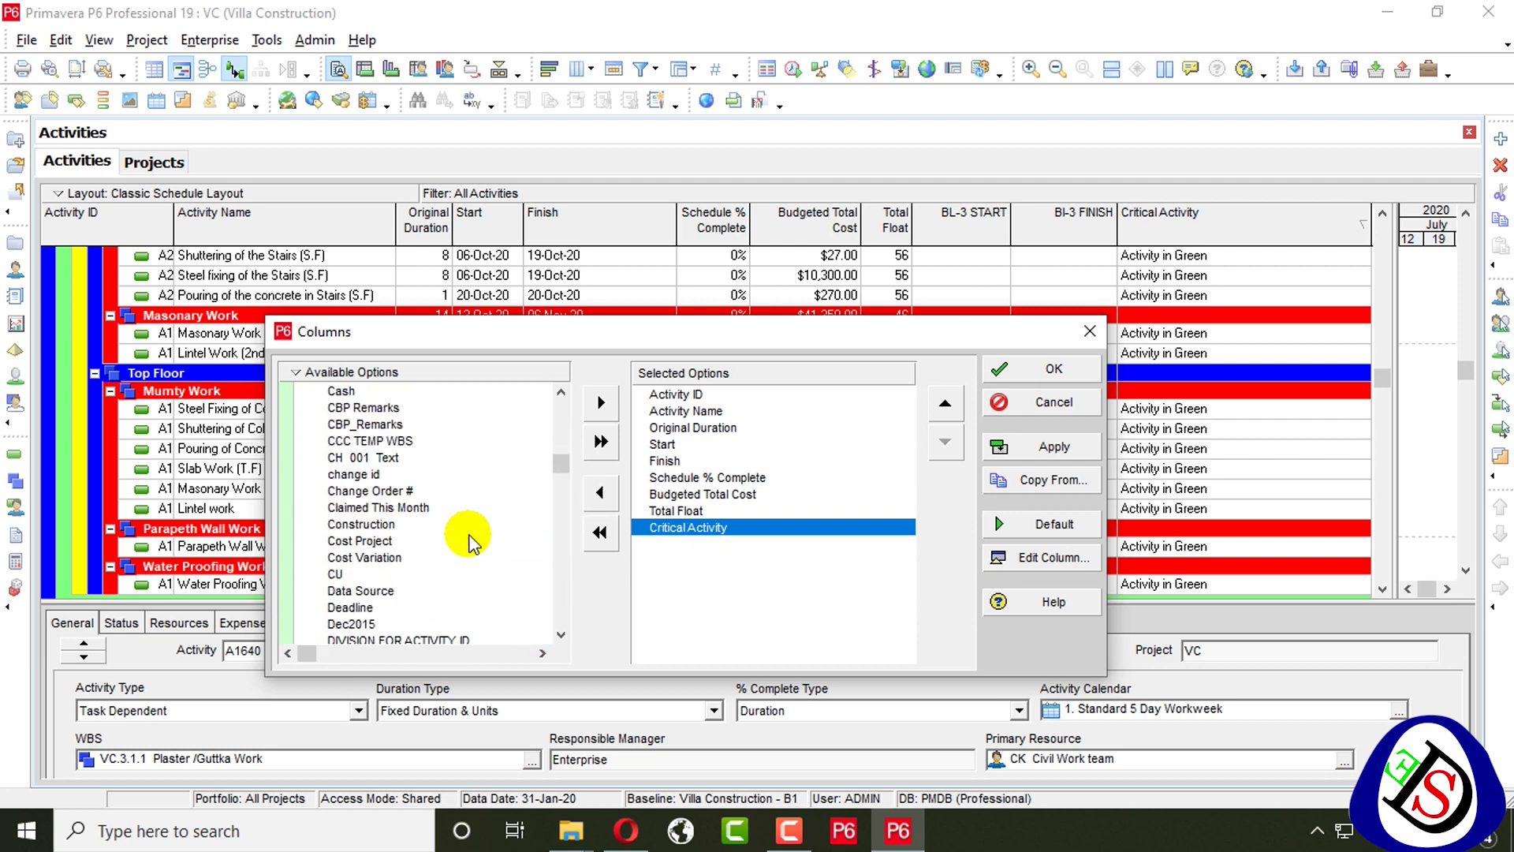
left_click(395, 558)
left_click(599, 404)
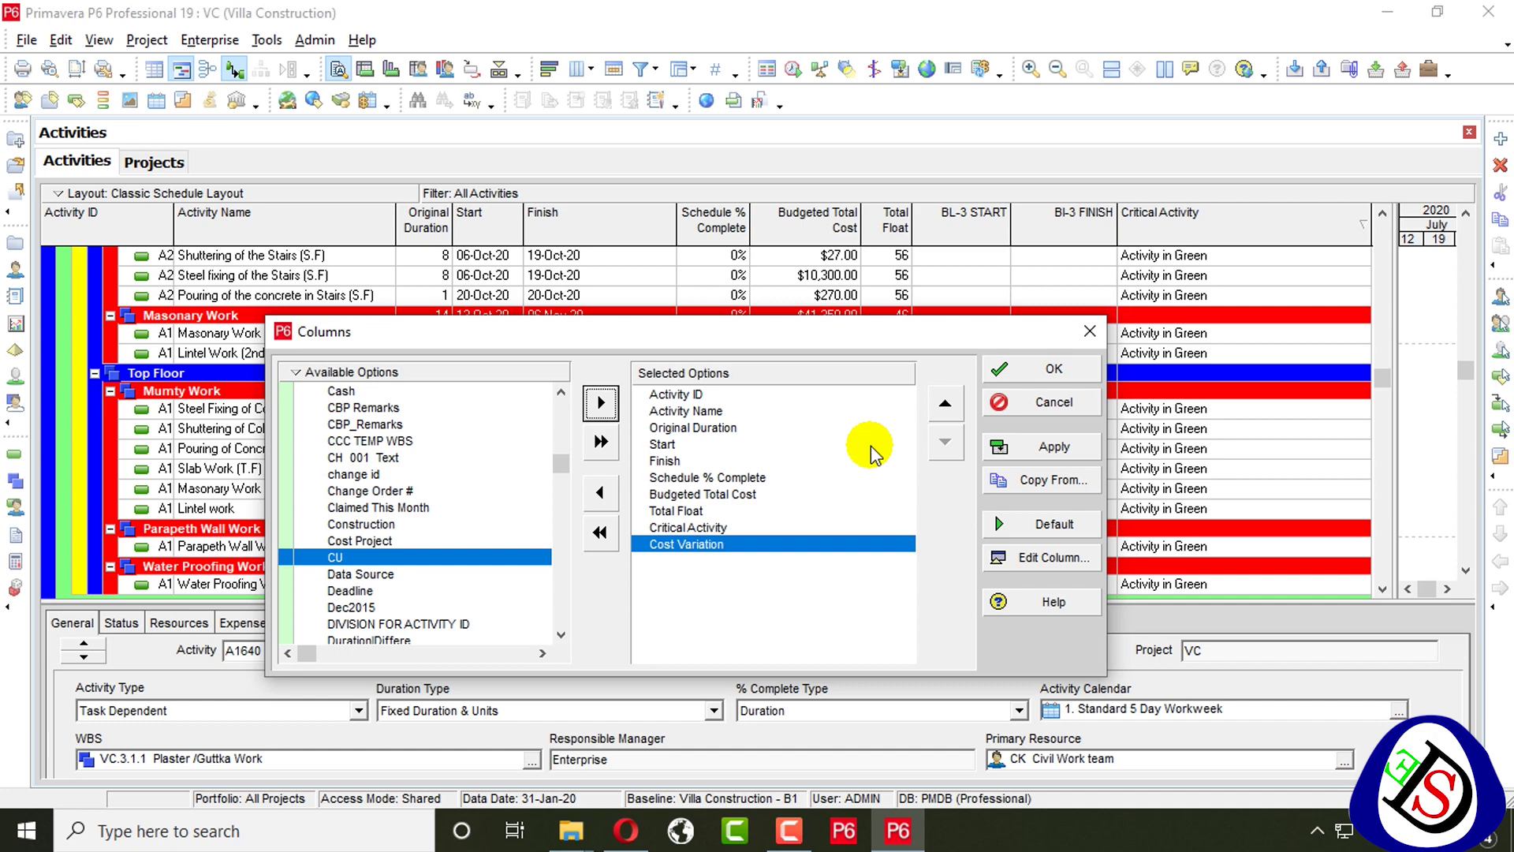
Apply the column selection, fit the Critical Activity column to its contents and widen the Cost Variation column
left_click(1049, 369)
scroll(1295, 341, "up", 10)
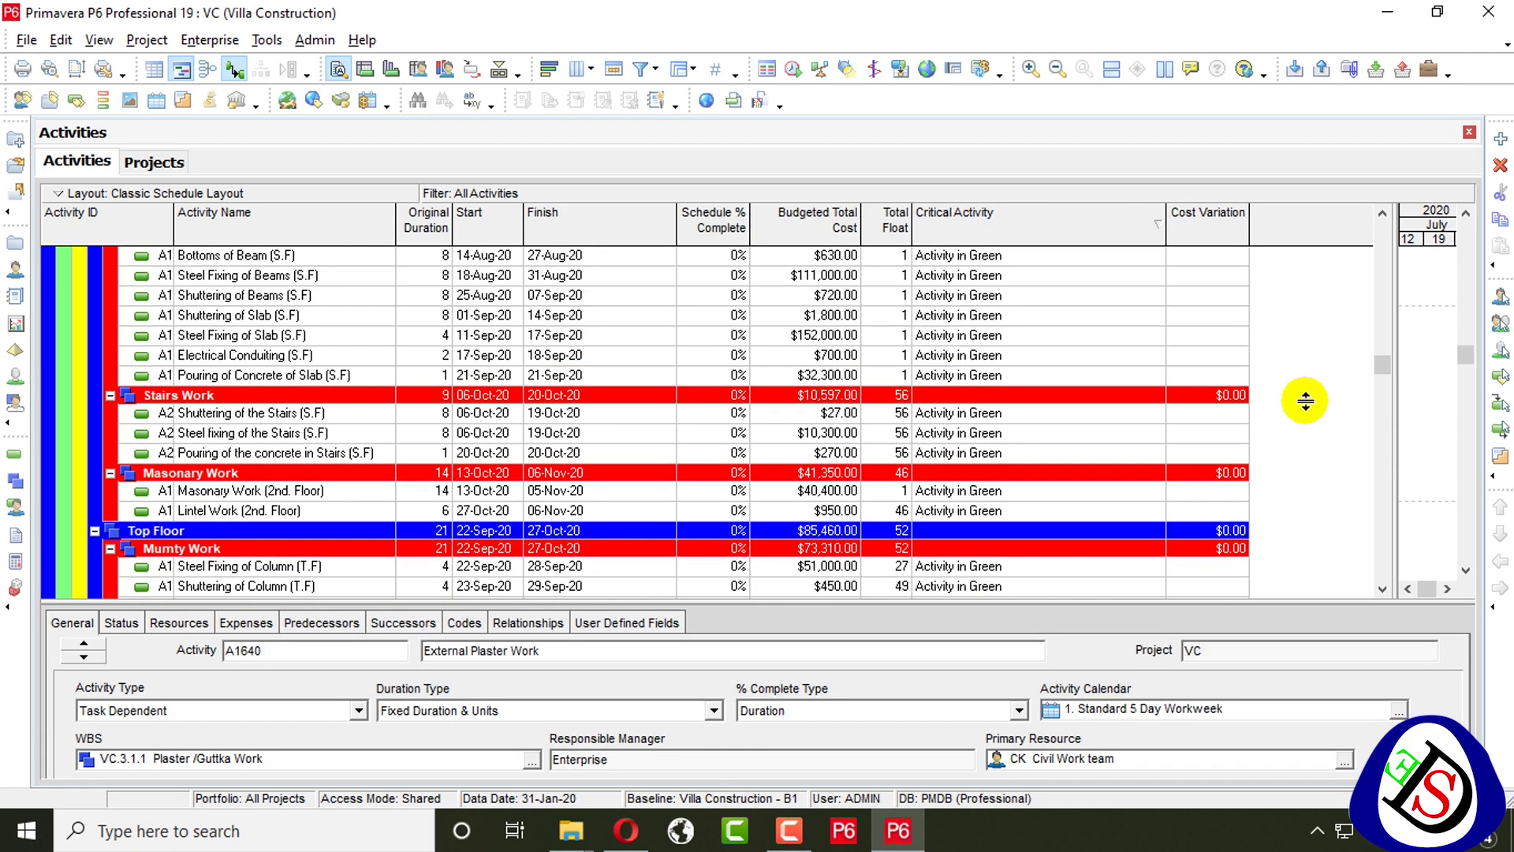
left_click_drag(1386, 368, 1380, 219)
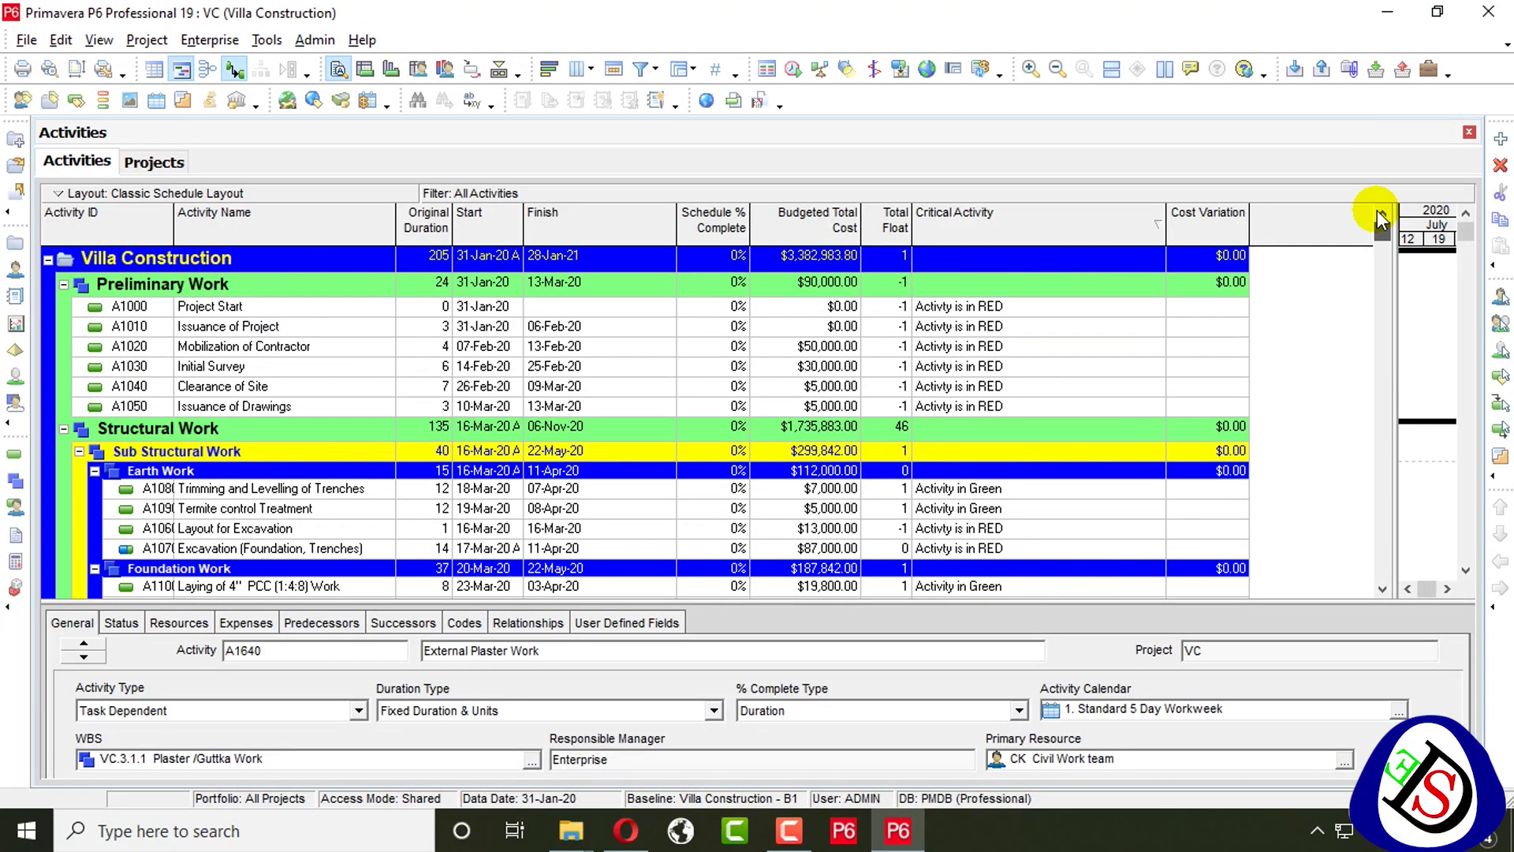
double_click(1167, 213)
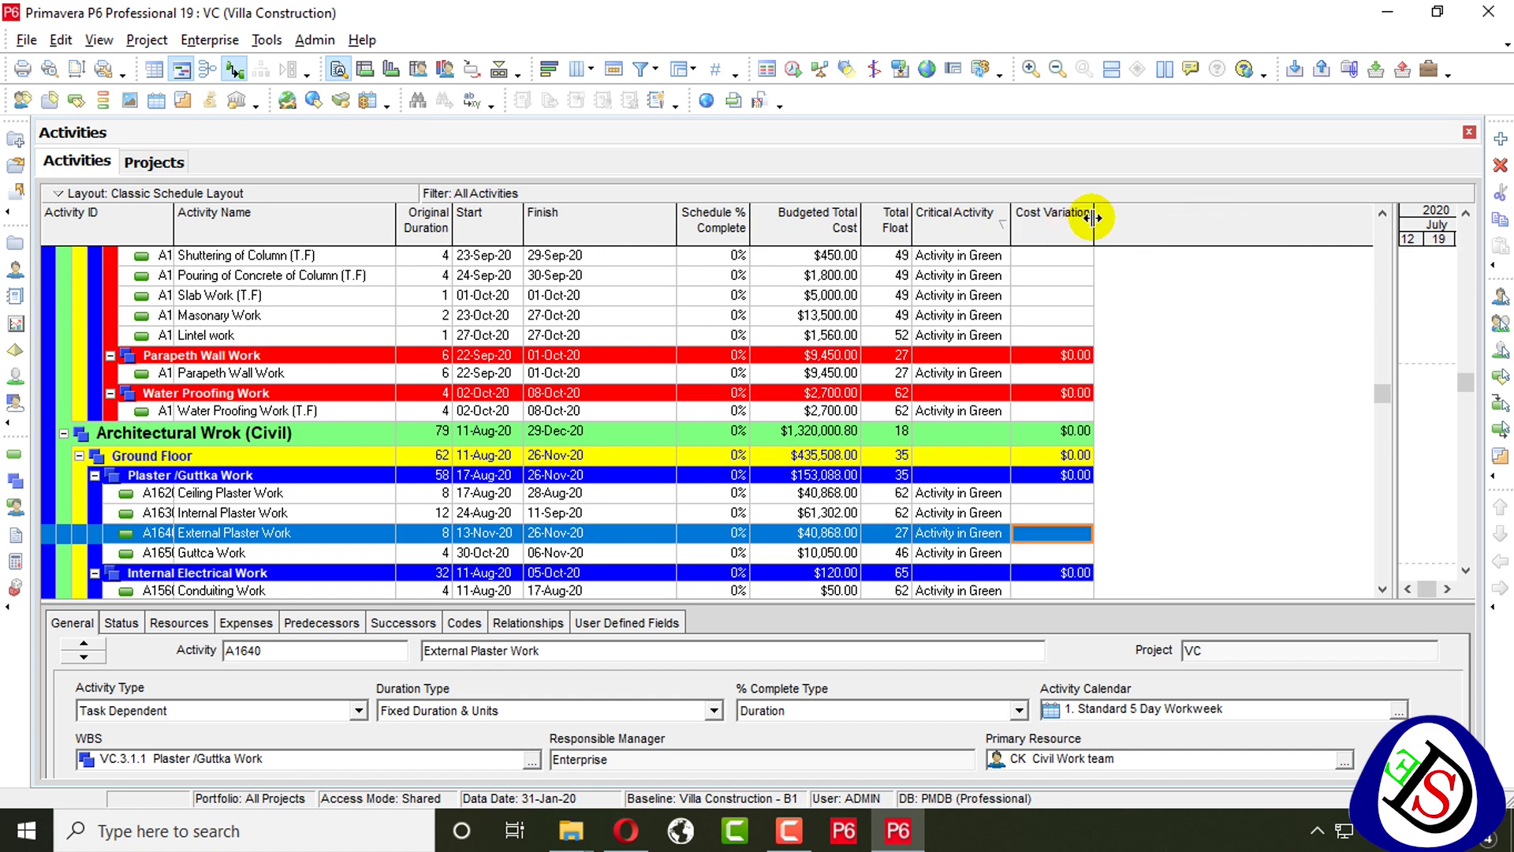
left_click_drag(1092, 218, 1251, 216)
Create a new global change for activities named "Cost Variation"
left_click(928, 71)
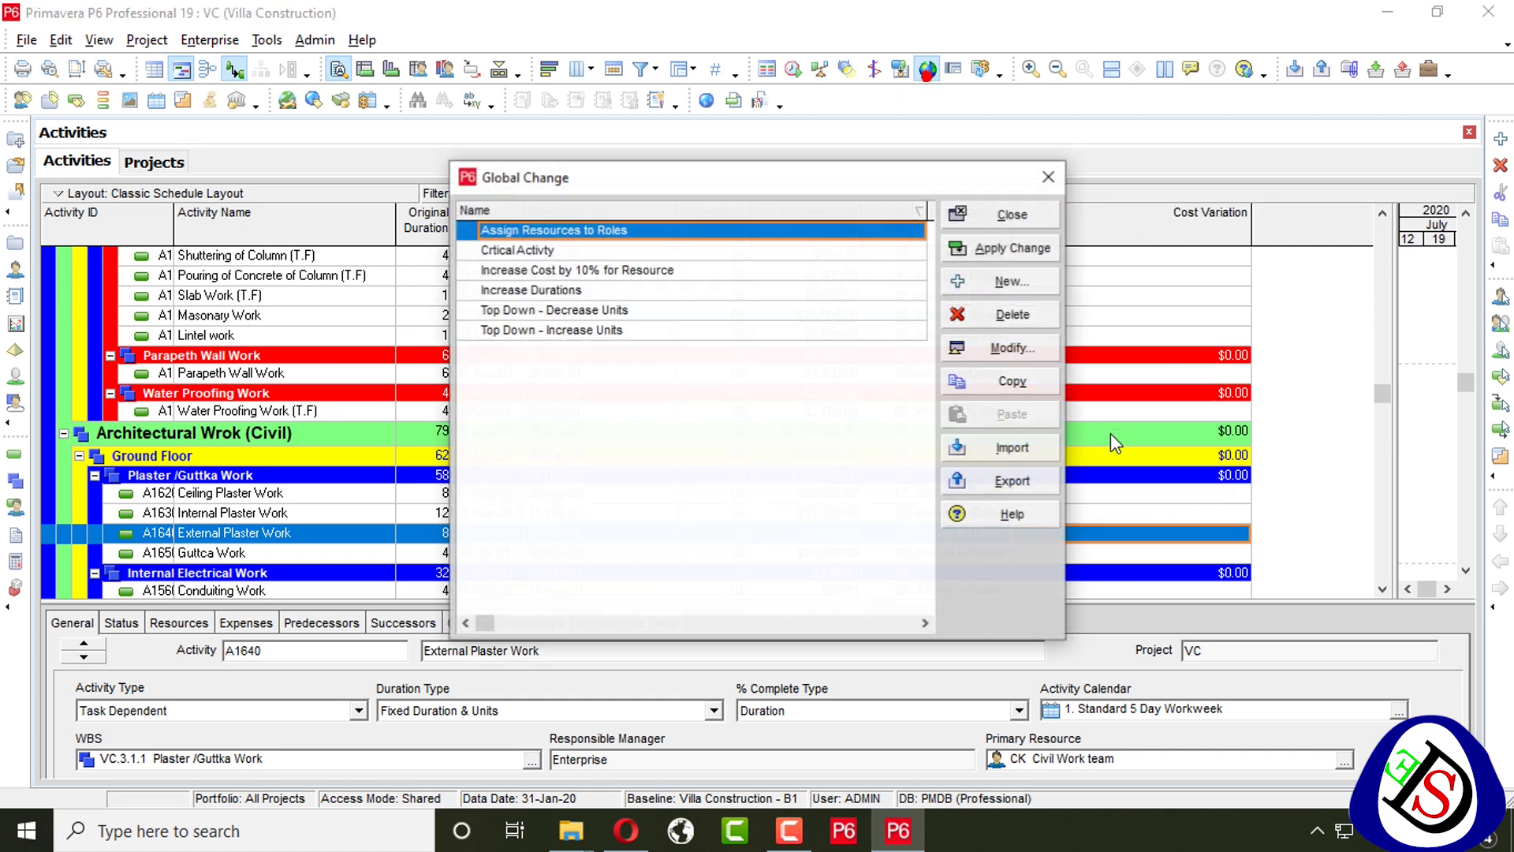
left_click(1008, 282)
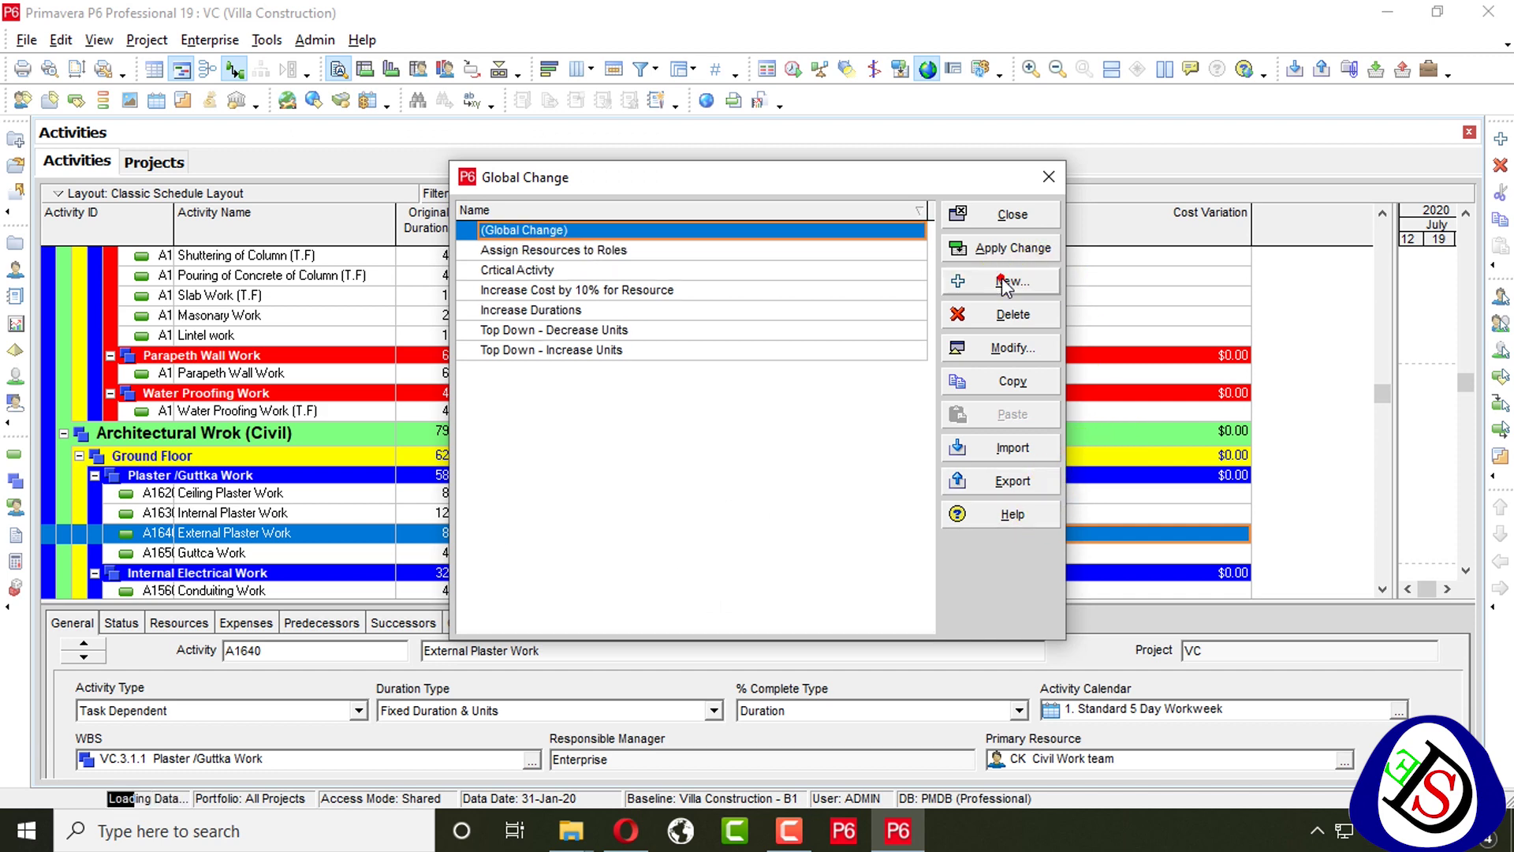
left_click(506, 286)
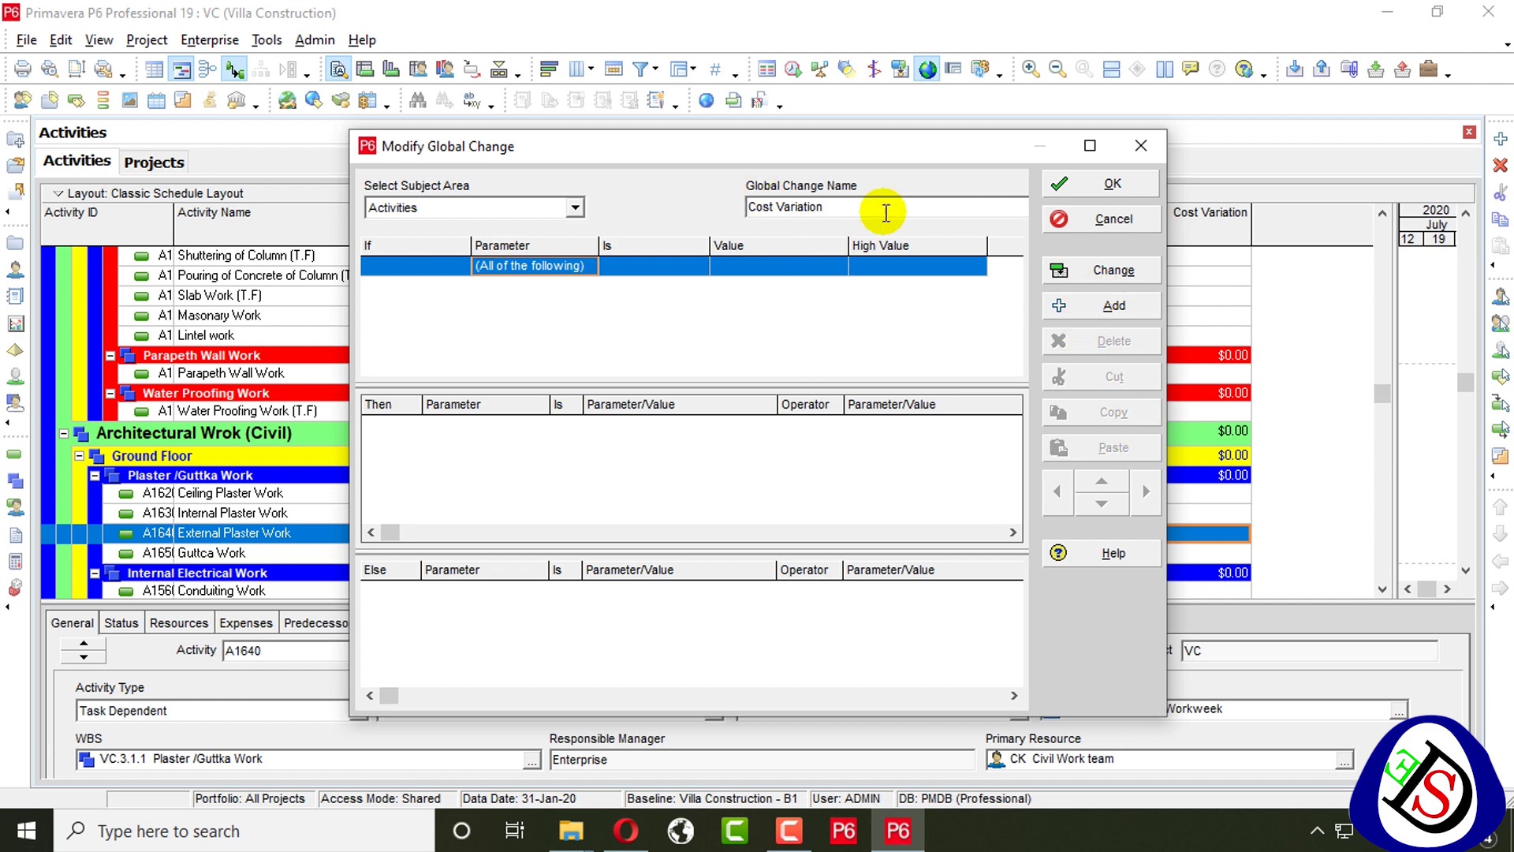
left_click(1097, 276)
left_click(1454, 49)
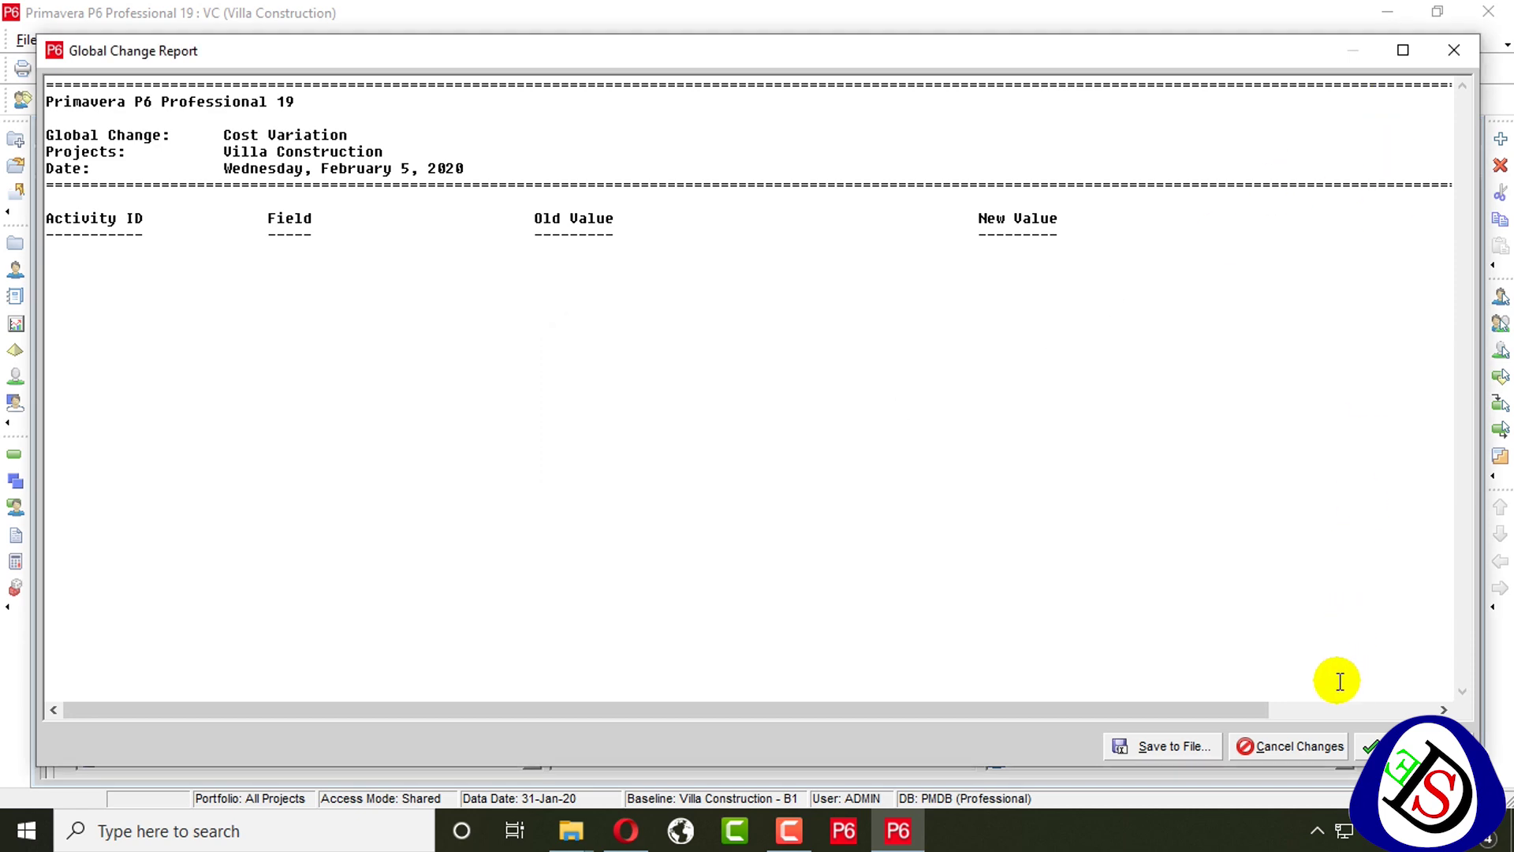
left_click(1255, 744)
Add a Then statement to the global change with Cost Variation as its parameter
left_click(702, 452)
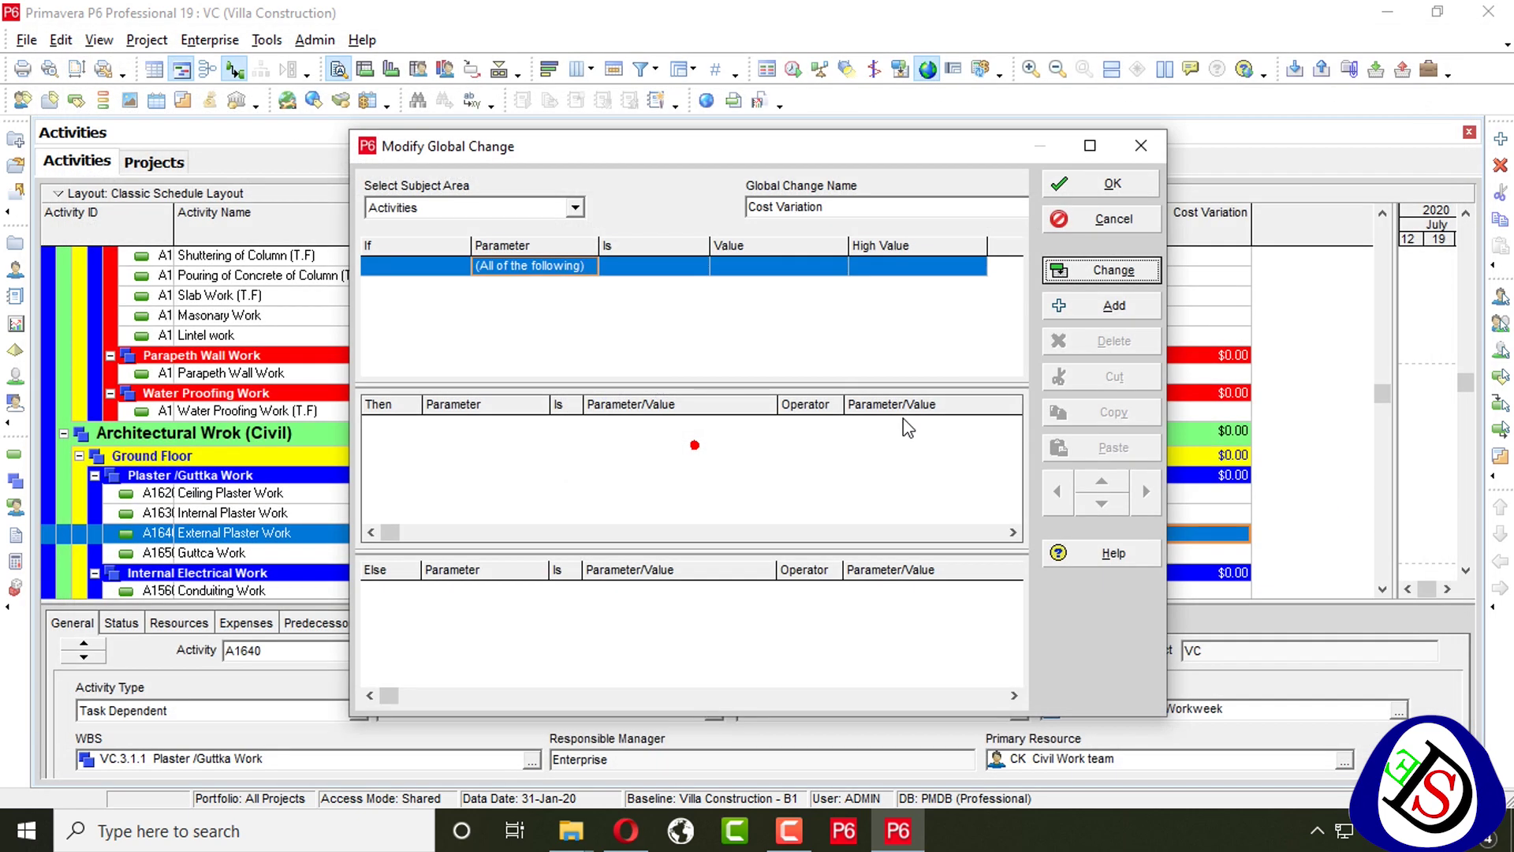
left_click(1087, 305)
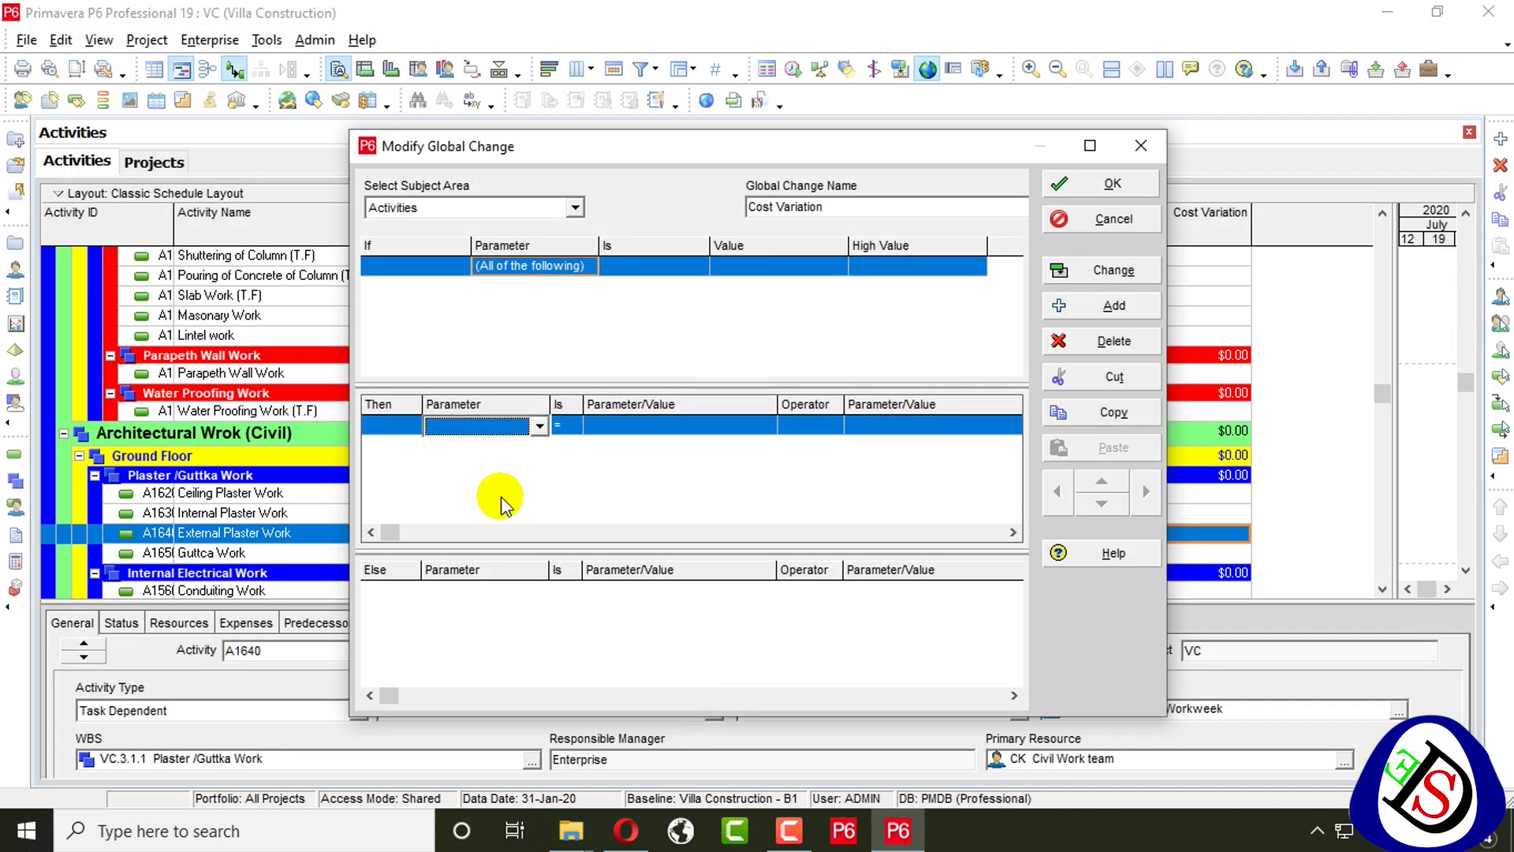
left_click(500, 425)
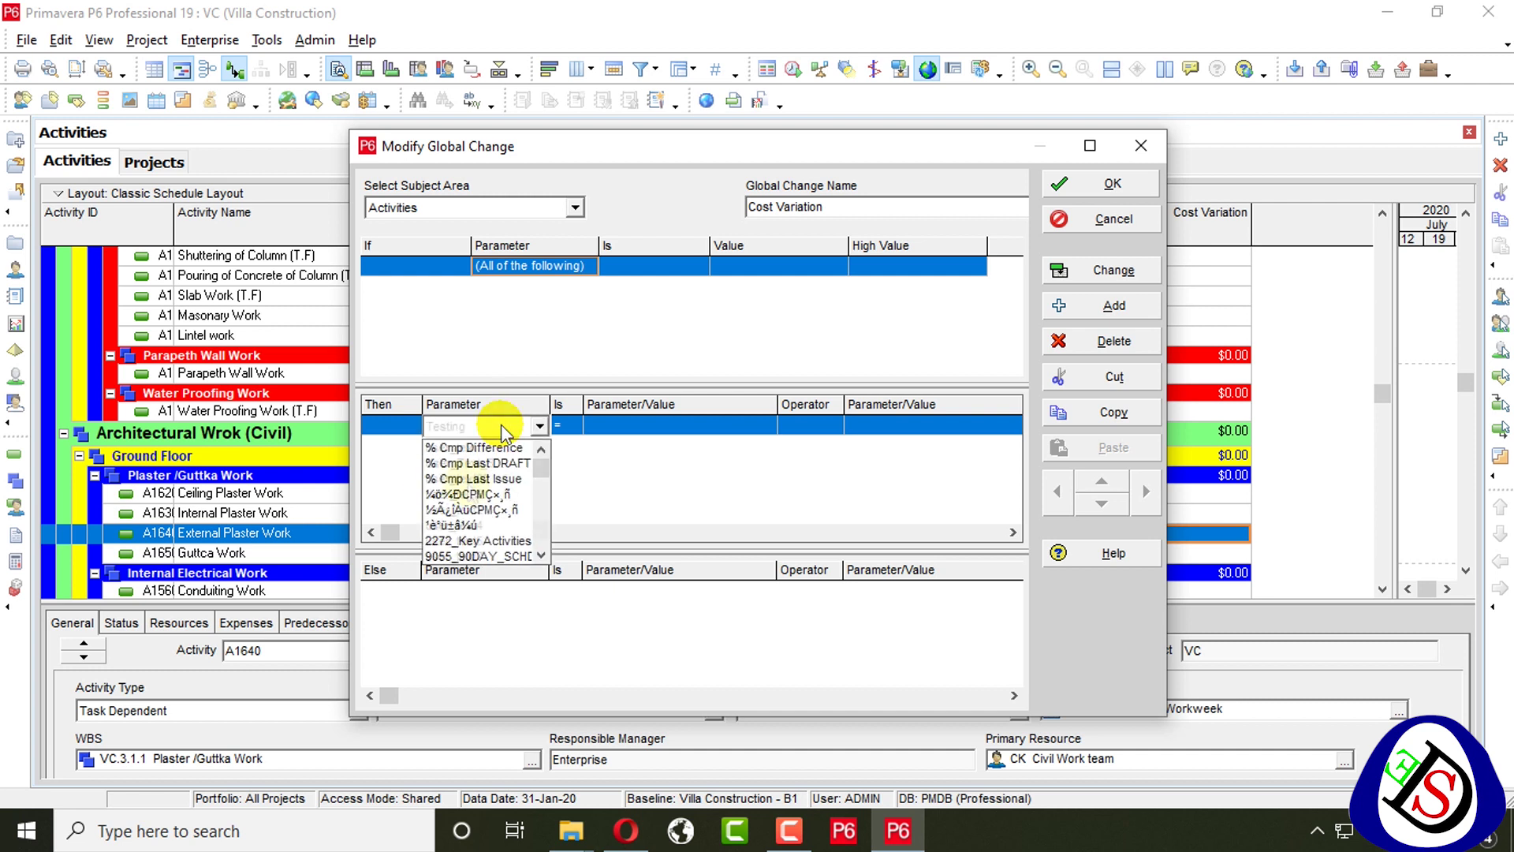
scroll(478, 489, "down", 10)
scroll(471, 490, "up", 3)
scroll(471, 491, "up", 10)
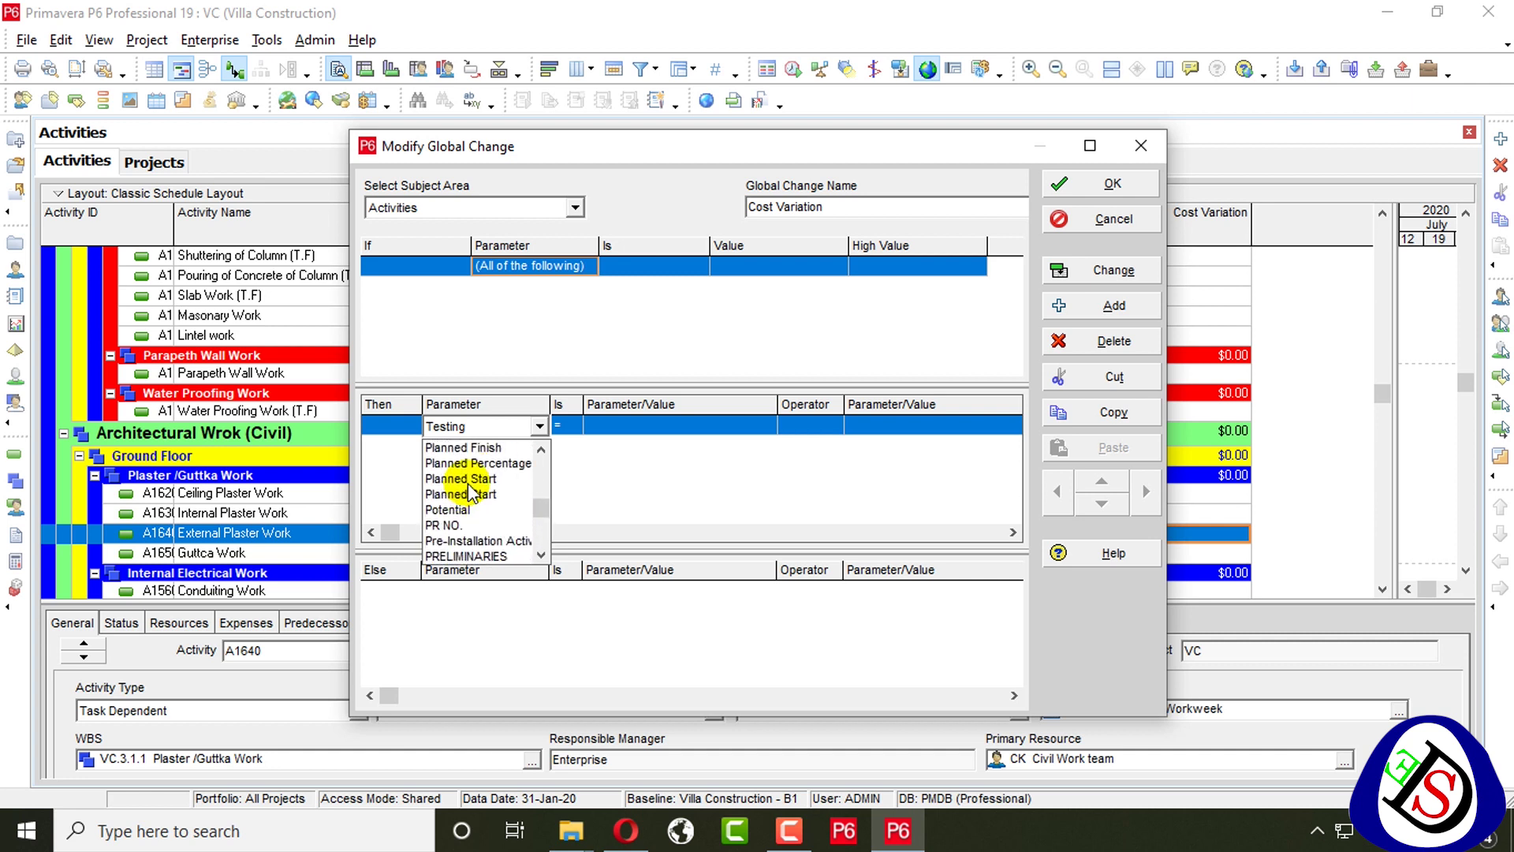
scroll(471, 492, "up", 10)
scroll(473, 496, "down", 2)
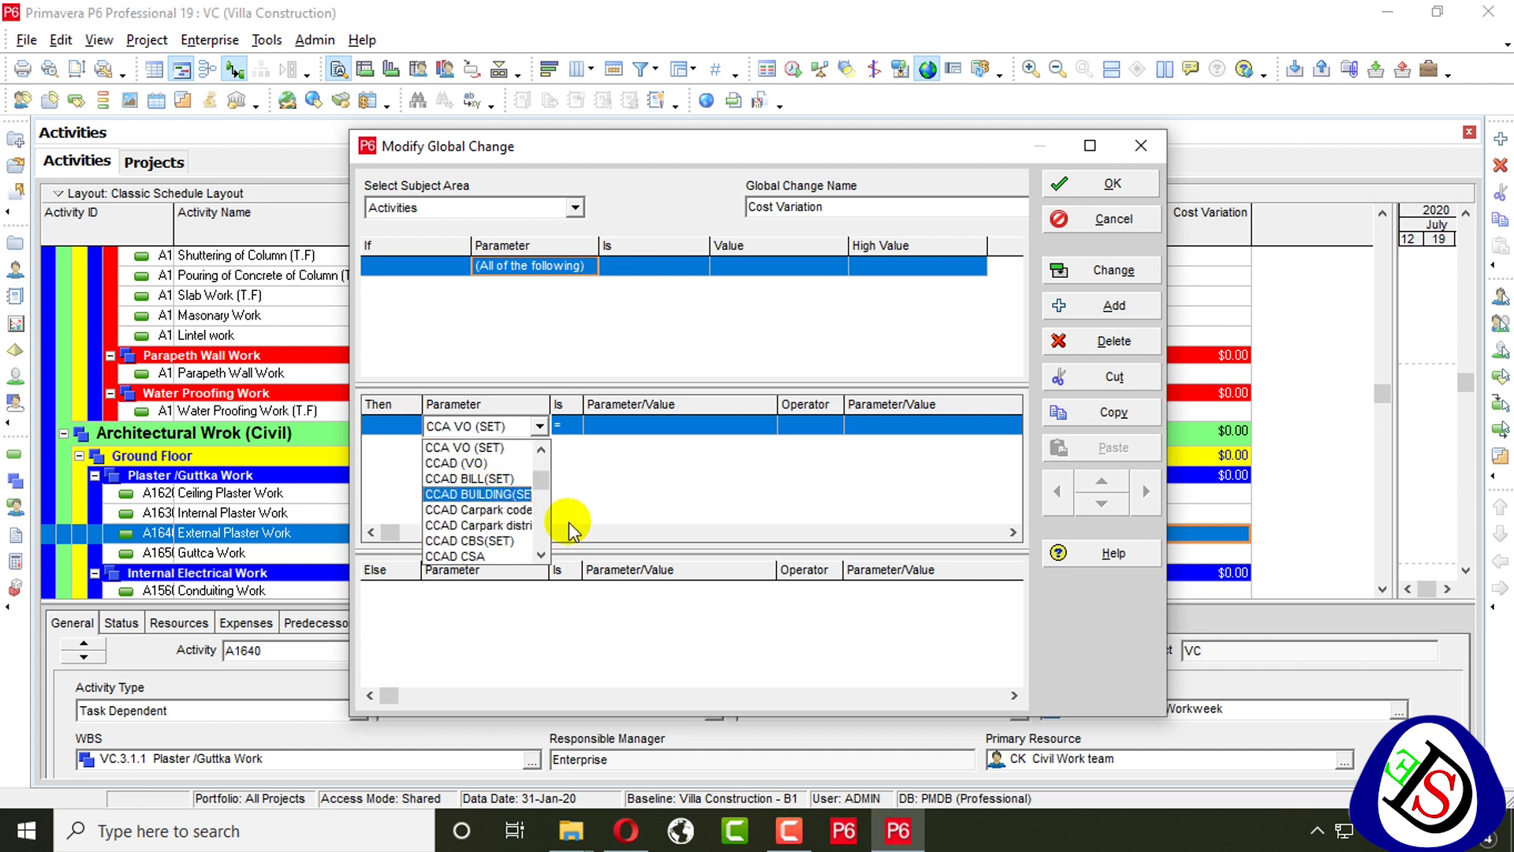
scroll(484, 537, "down", 10)
scroll(484, 536, "up", 5)
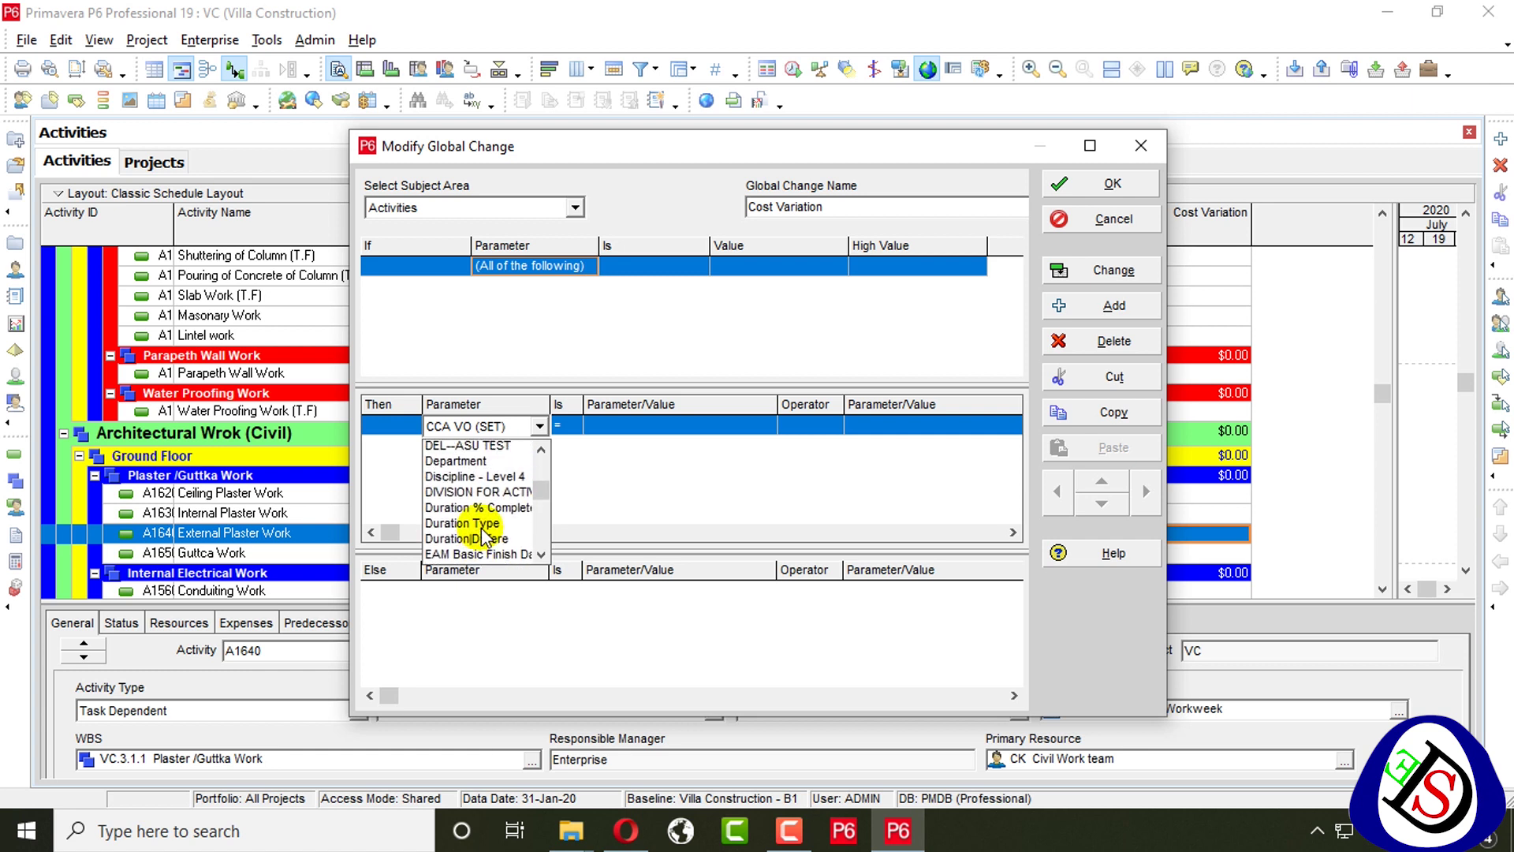
scroll(484, 536, "up", 3)
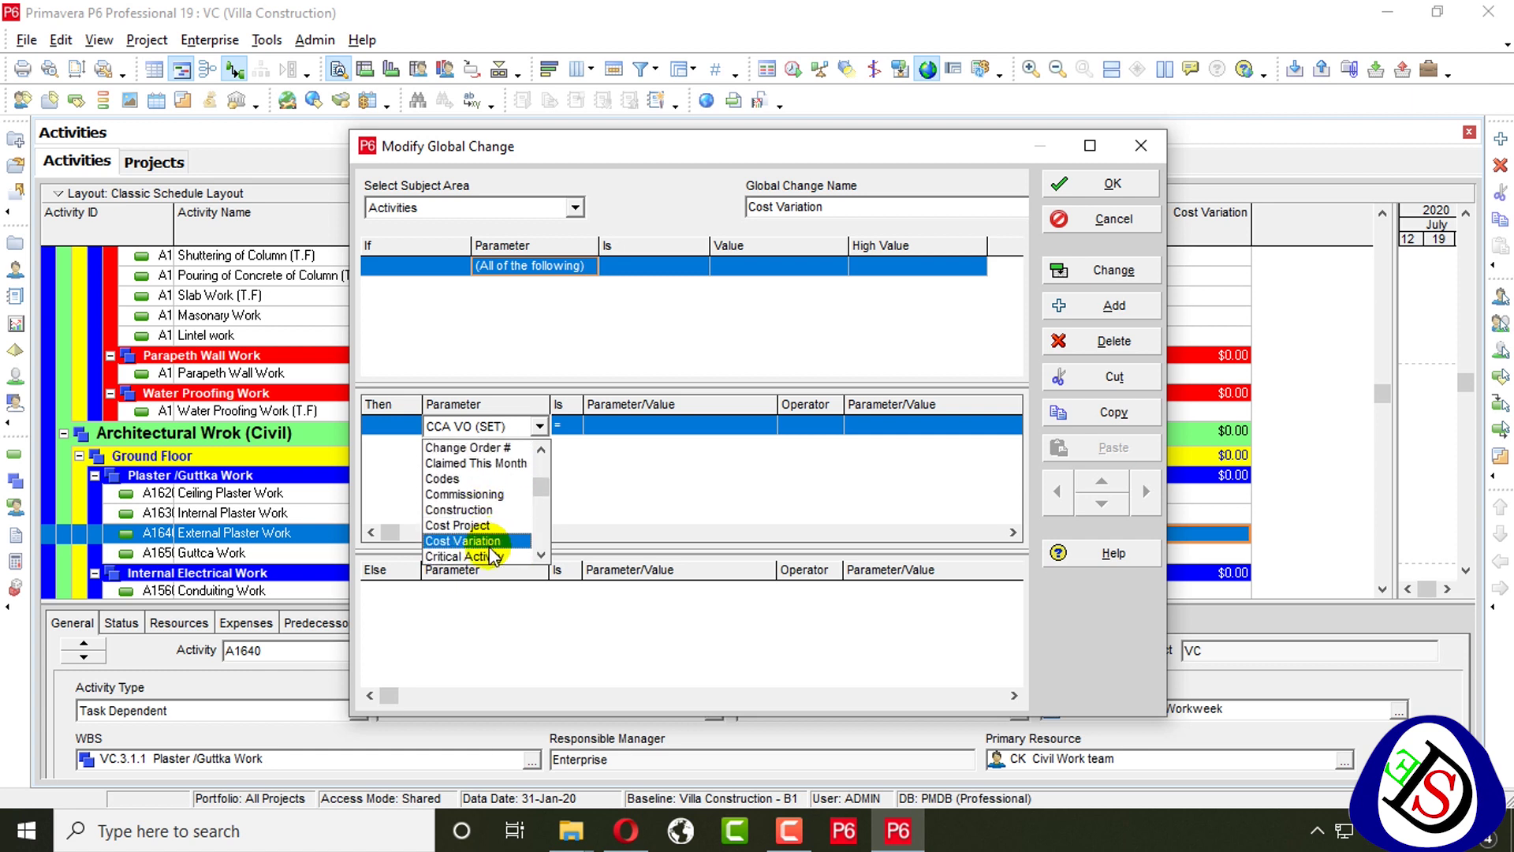
left_click(491, 542)
Set the Cost Variation parameter in the Then statement equal to Budgeted Total Cost
left_click(637, 424)
left_click(638, 426)
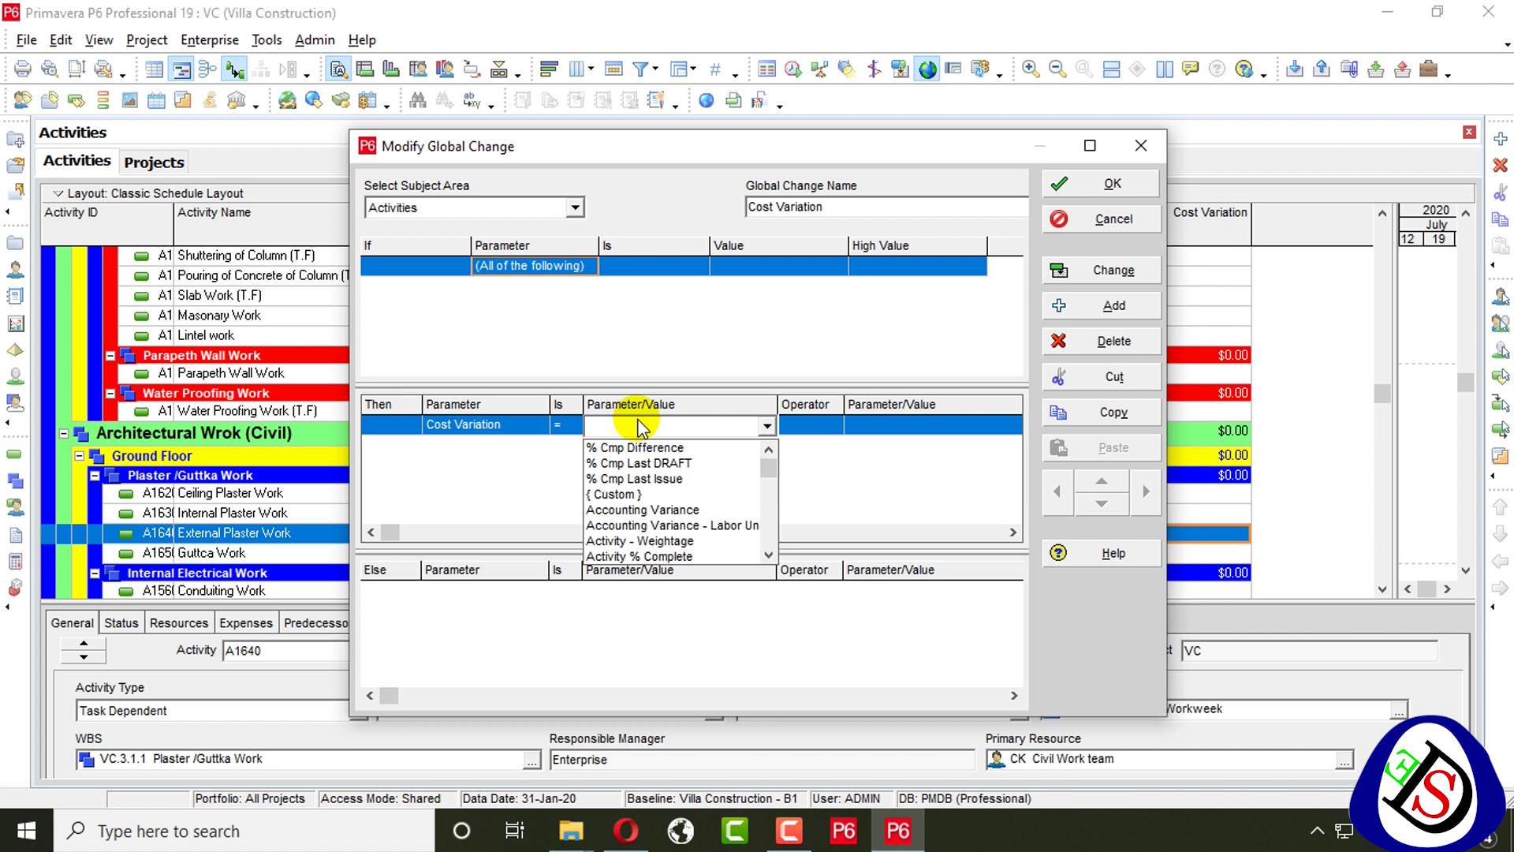
key("b")
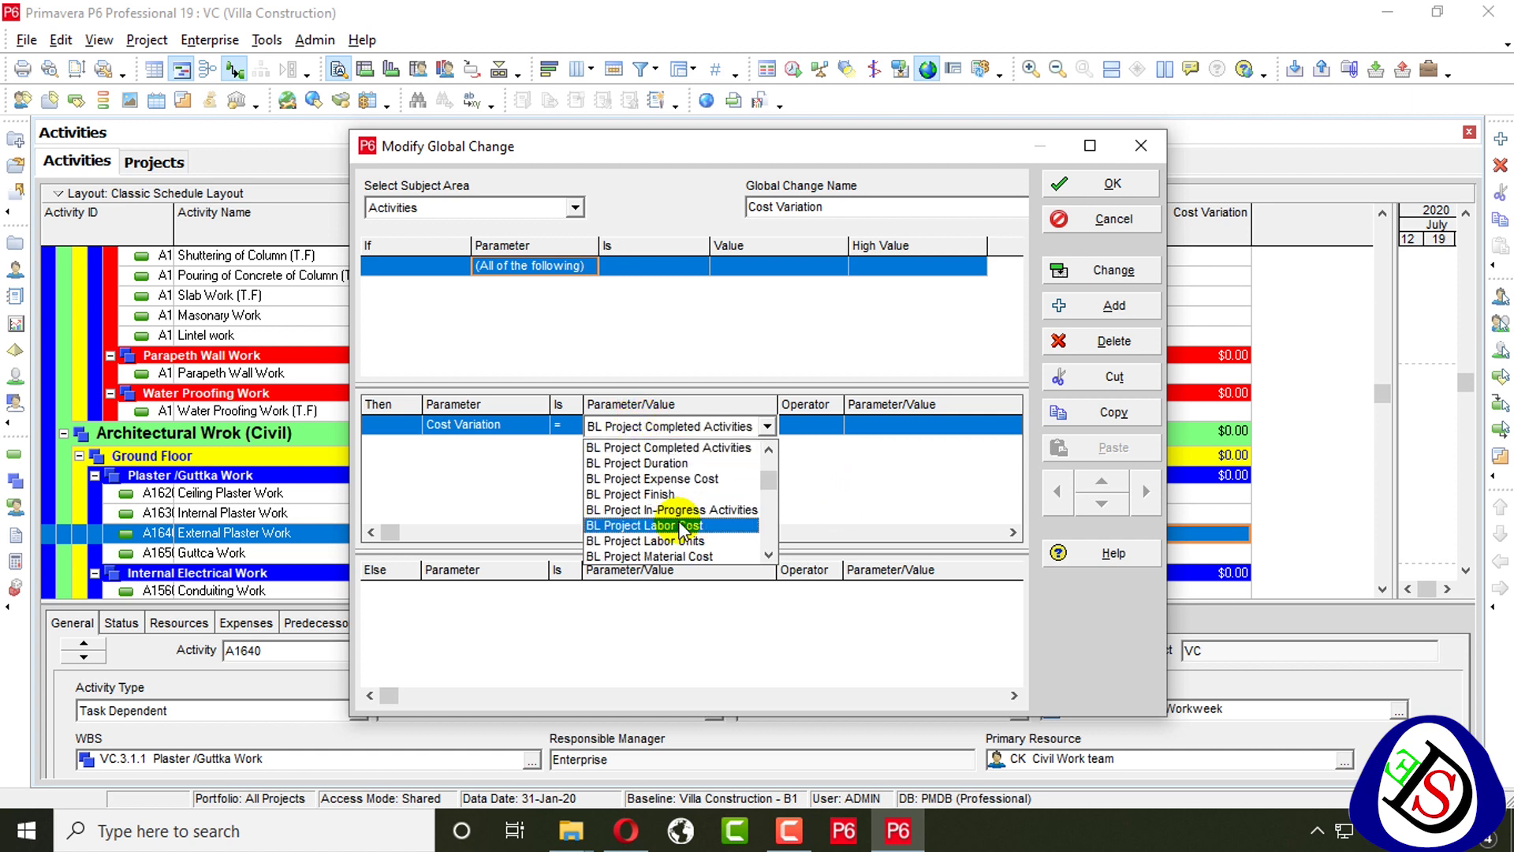
scroll(676, 526, "down", 1)
scroll(680, 533, "down", 2)
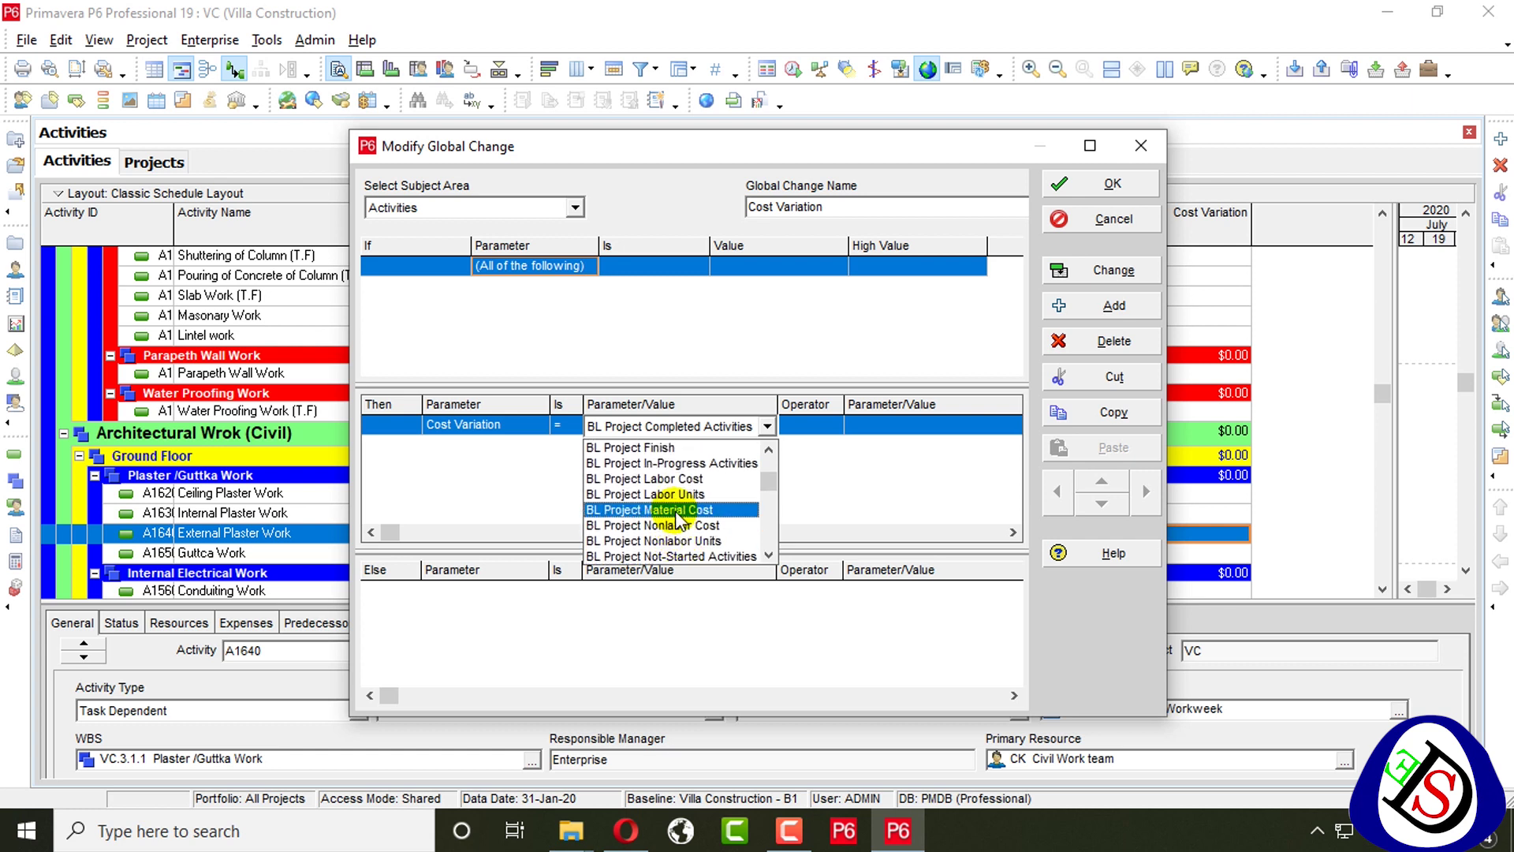
scroll(682, 505, "up", 6)
scroll(685, 469, "up", 8)
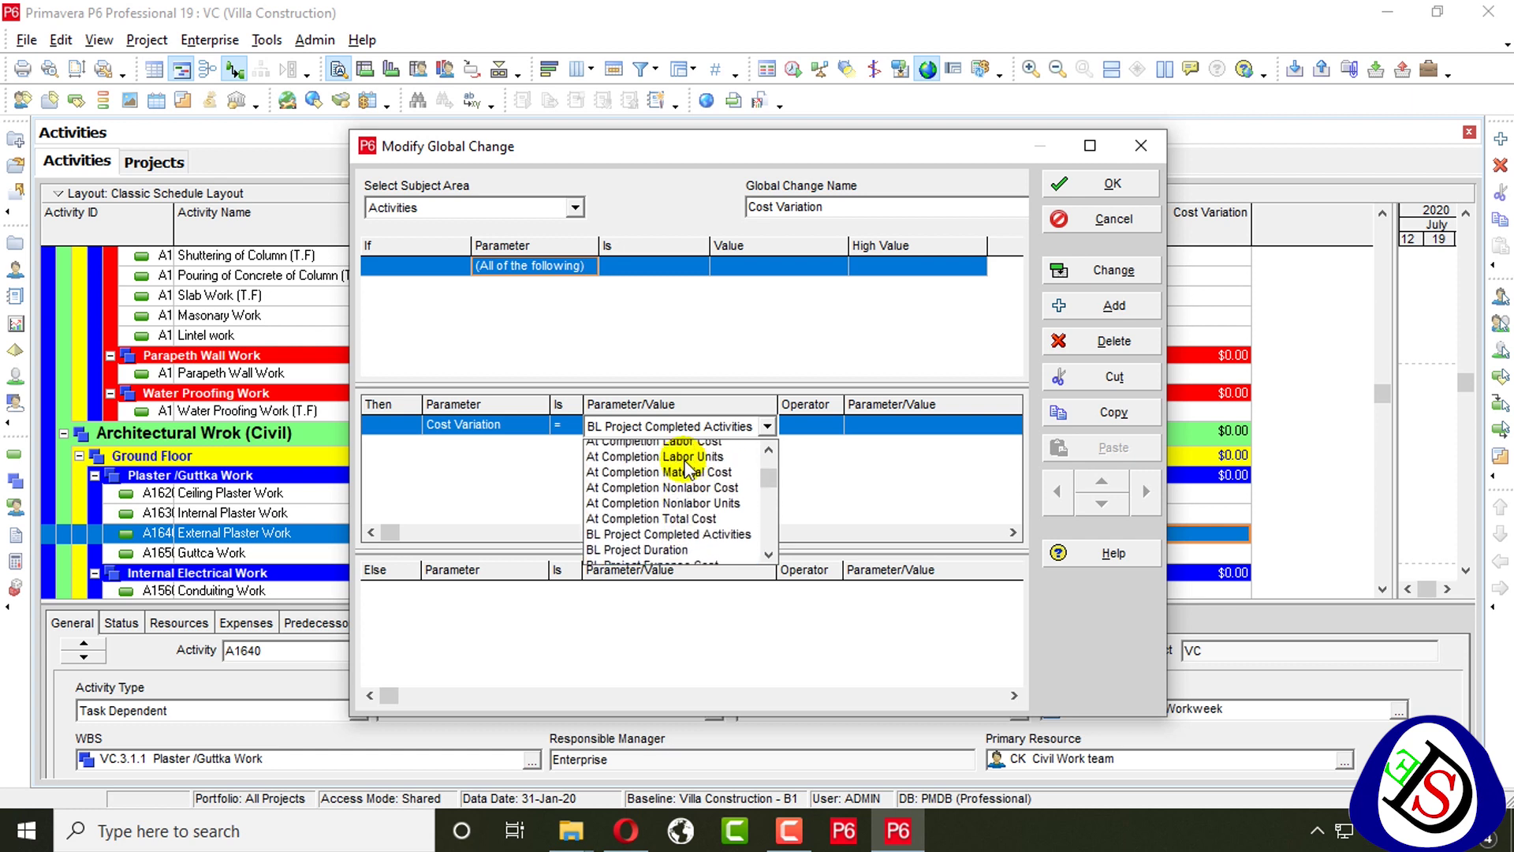
scroll(685, 469, "down", 15)
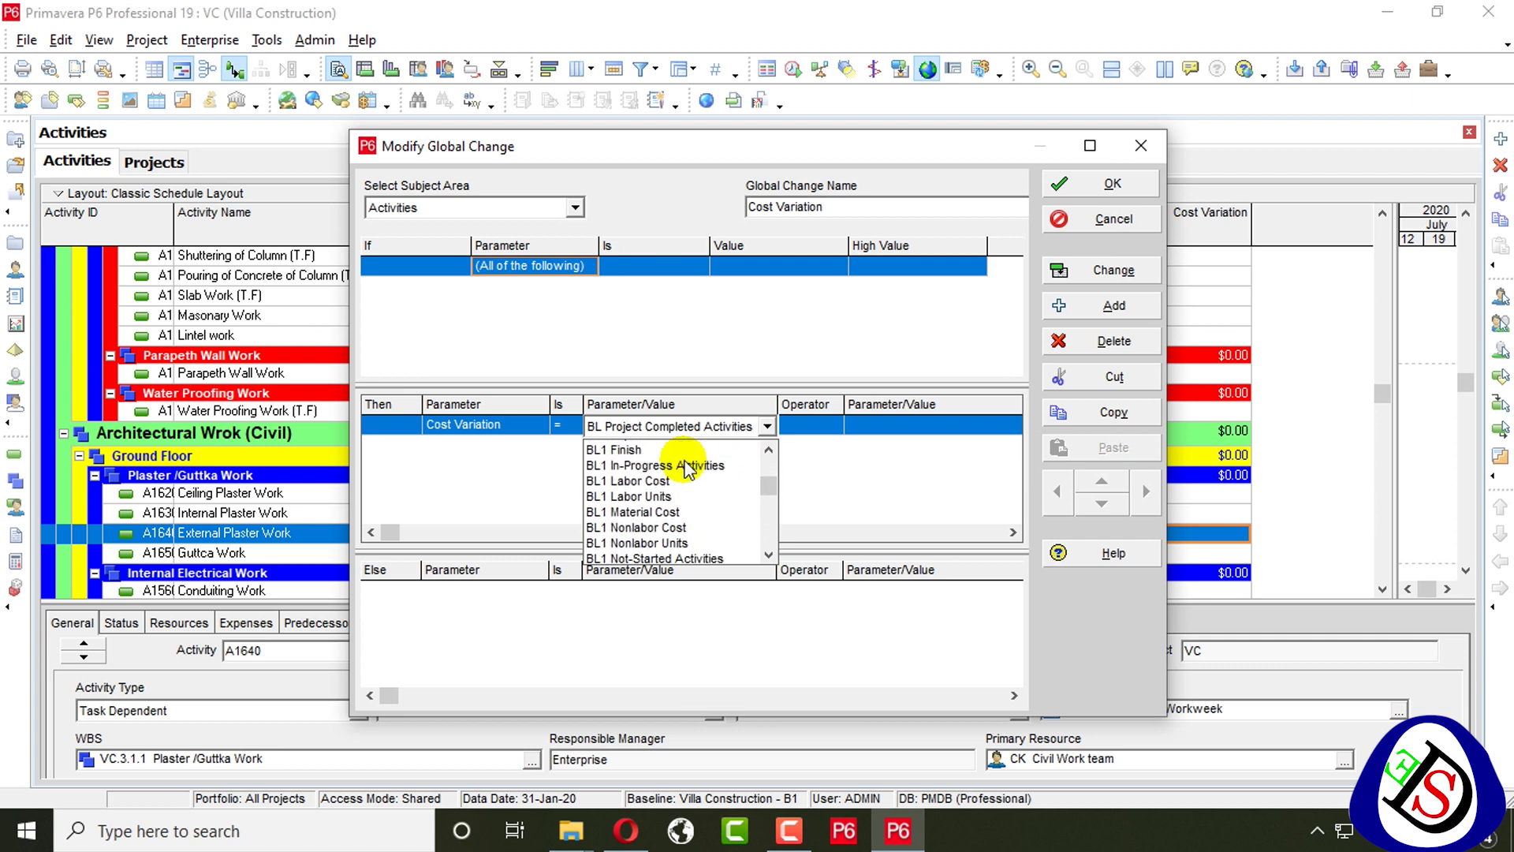
scroll(686, 454, "up", 5)
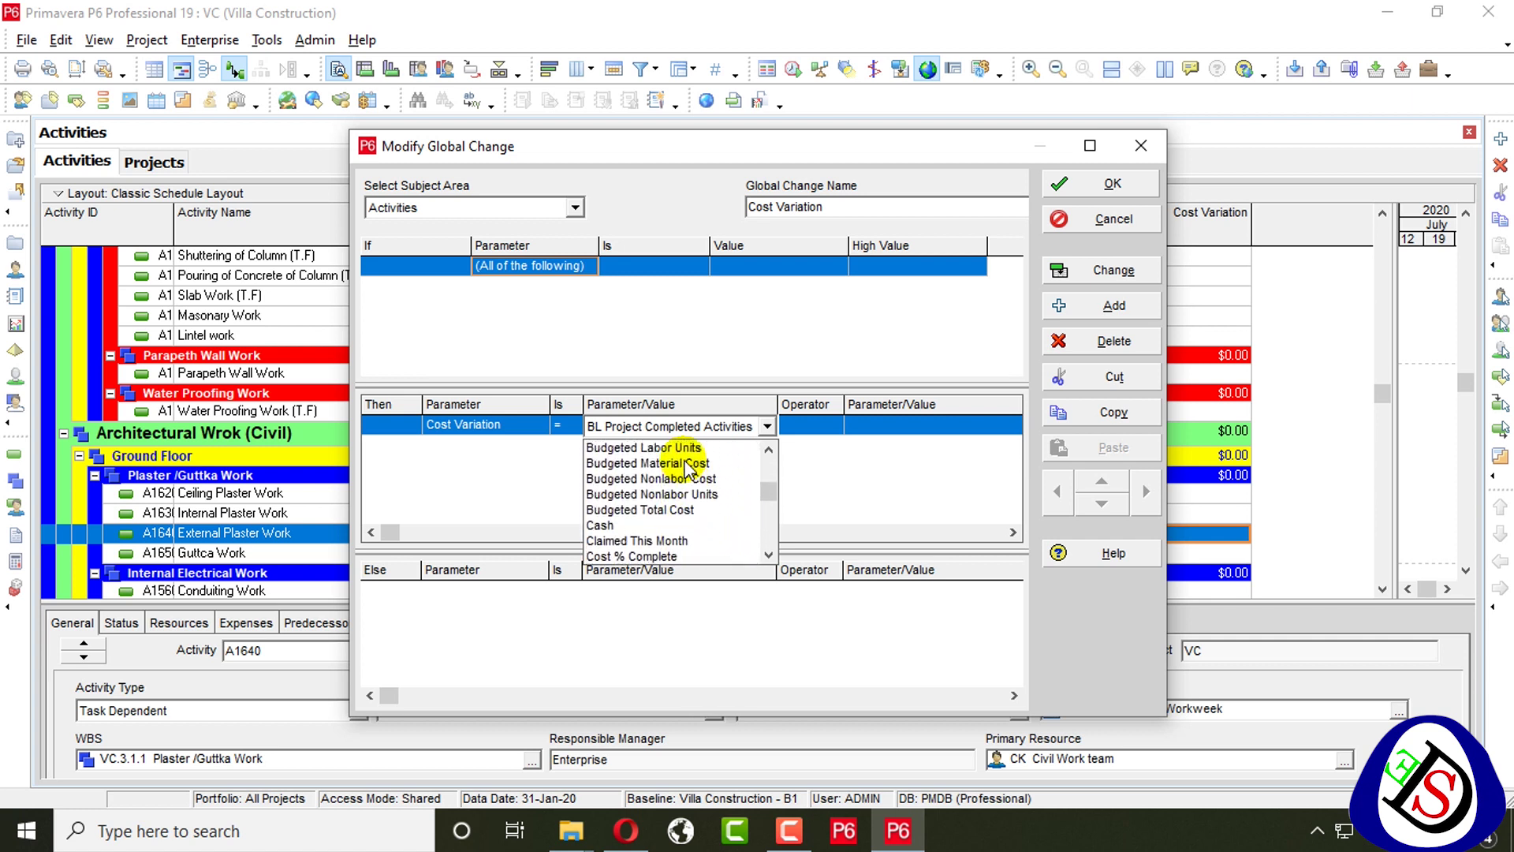
left_click(675, 511)
Multiply Budgeted Total Cost in the Then statement by a custom value of 1.15
left_click(802, 430)
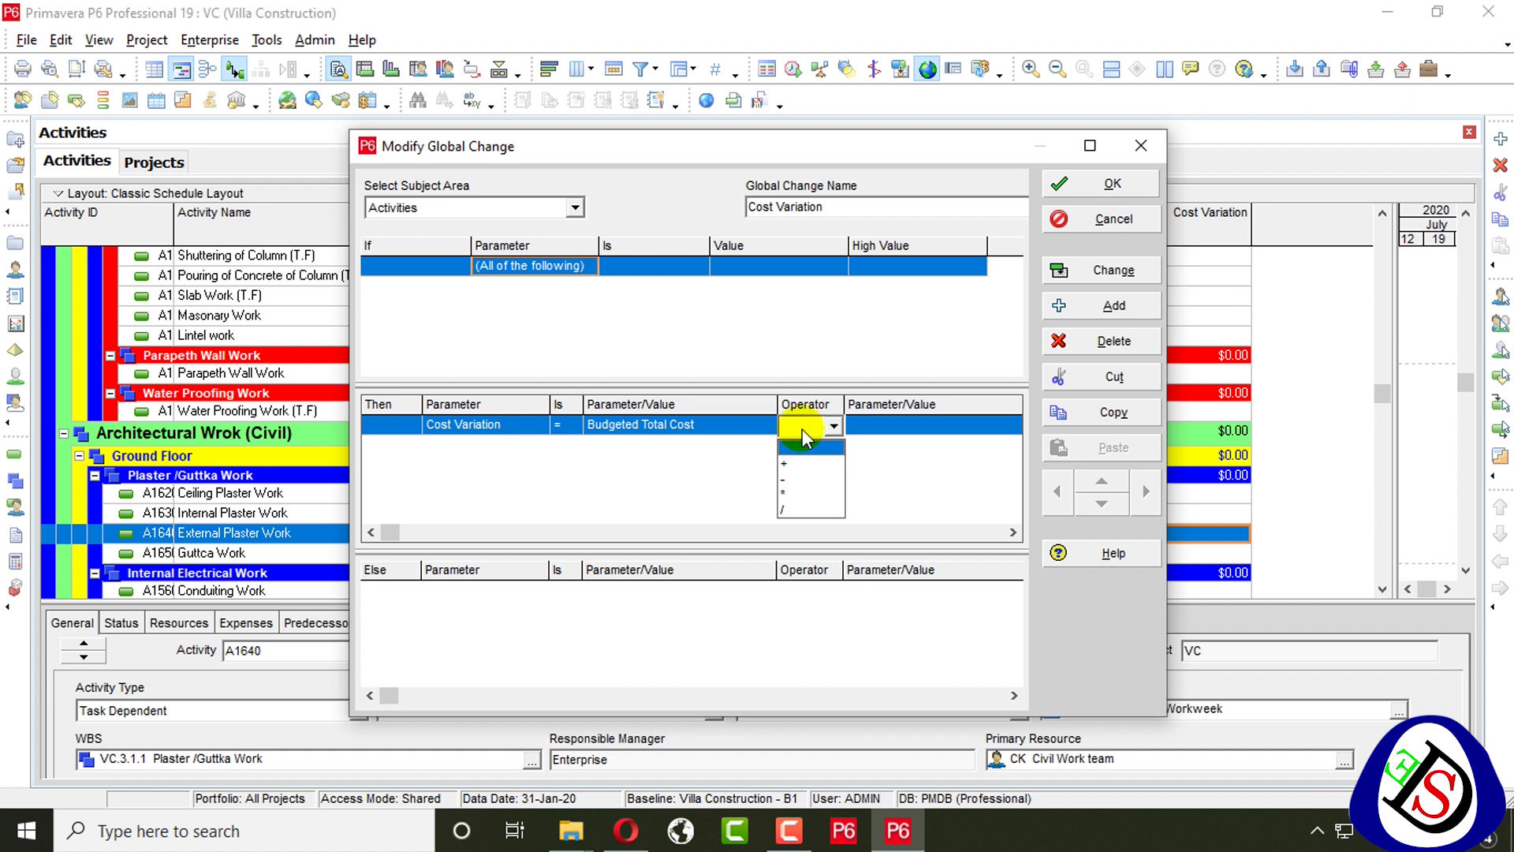
left_click(811, 495)
left_click(885, 426)
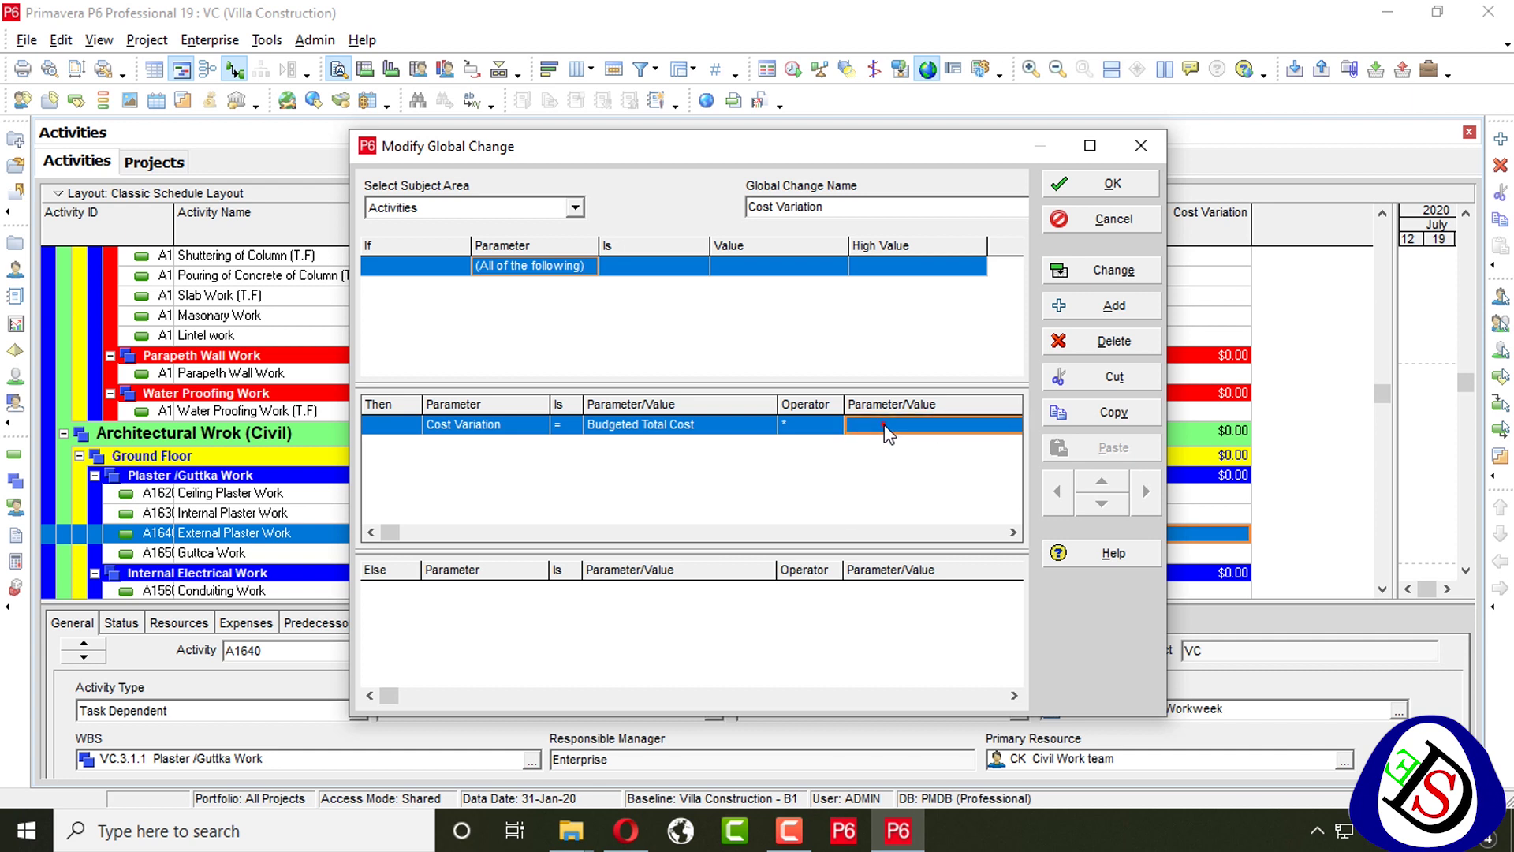
left_click(884, 426)
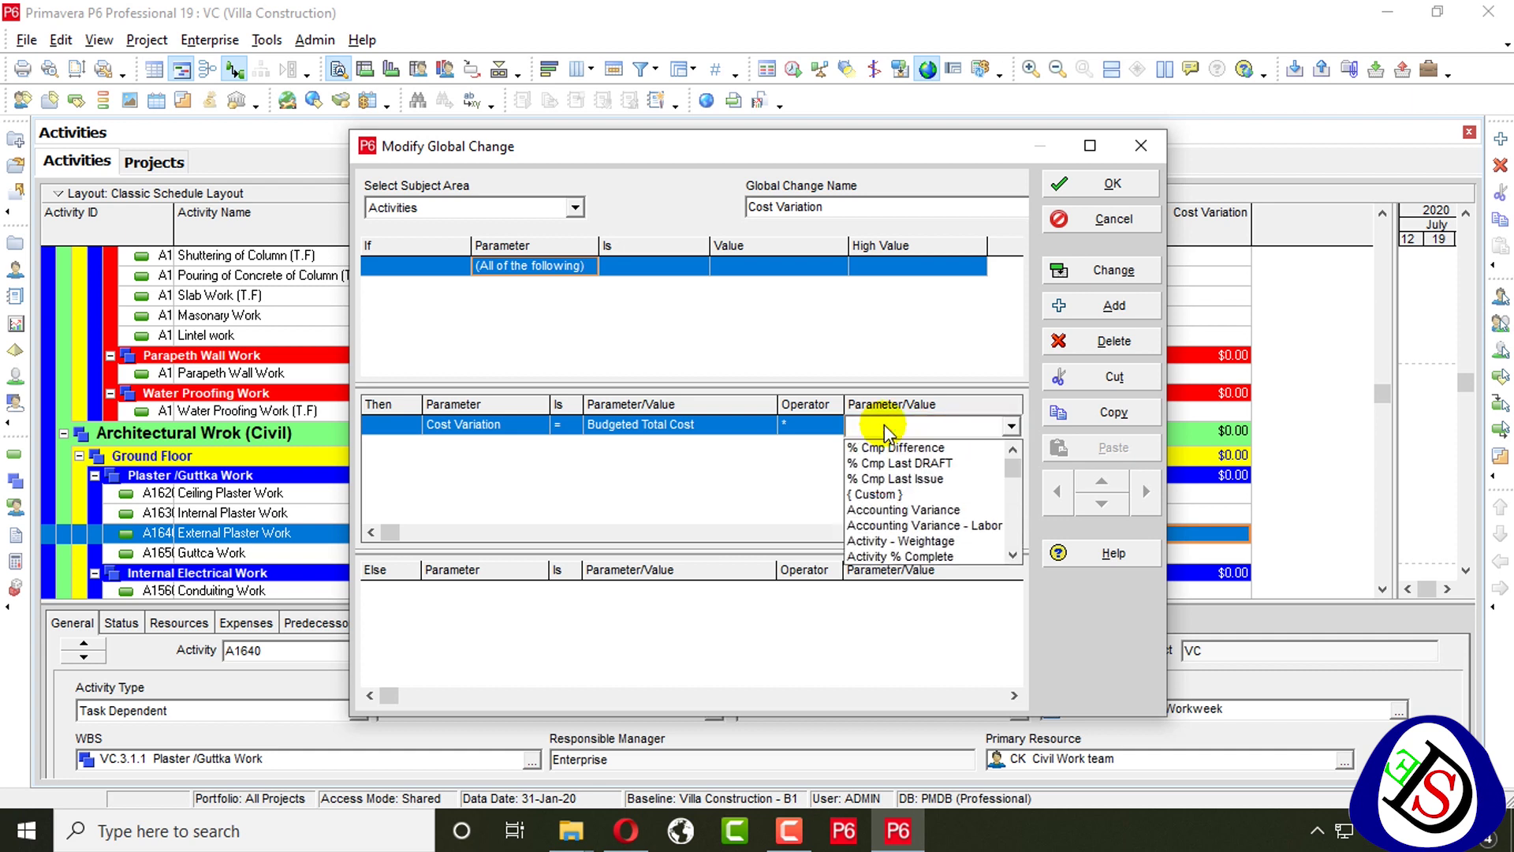
left_click(890, 499)
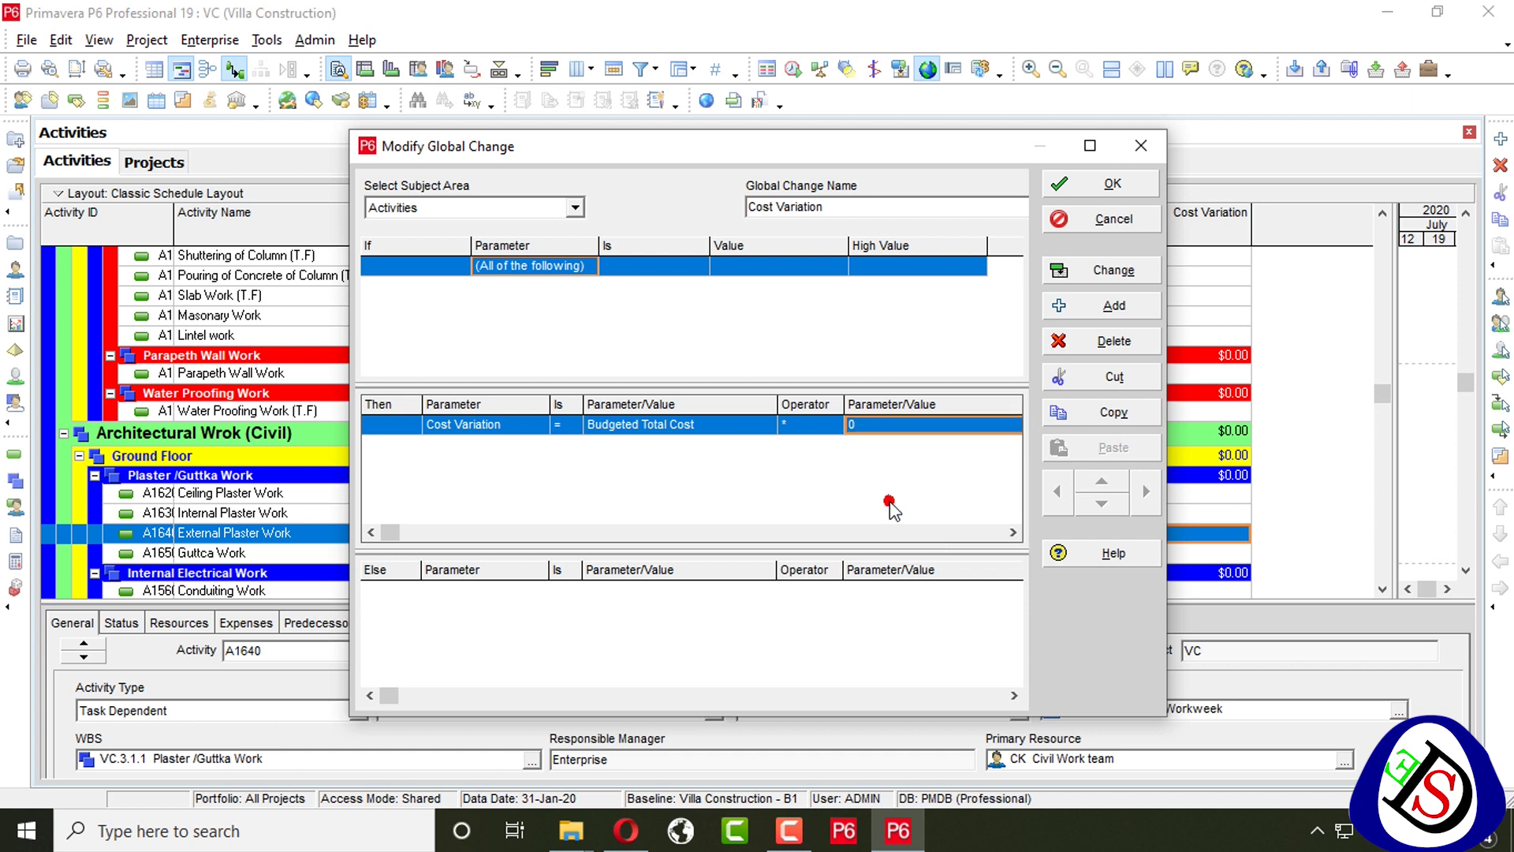
left_click(888, 427)
type("1.15")
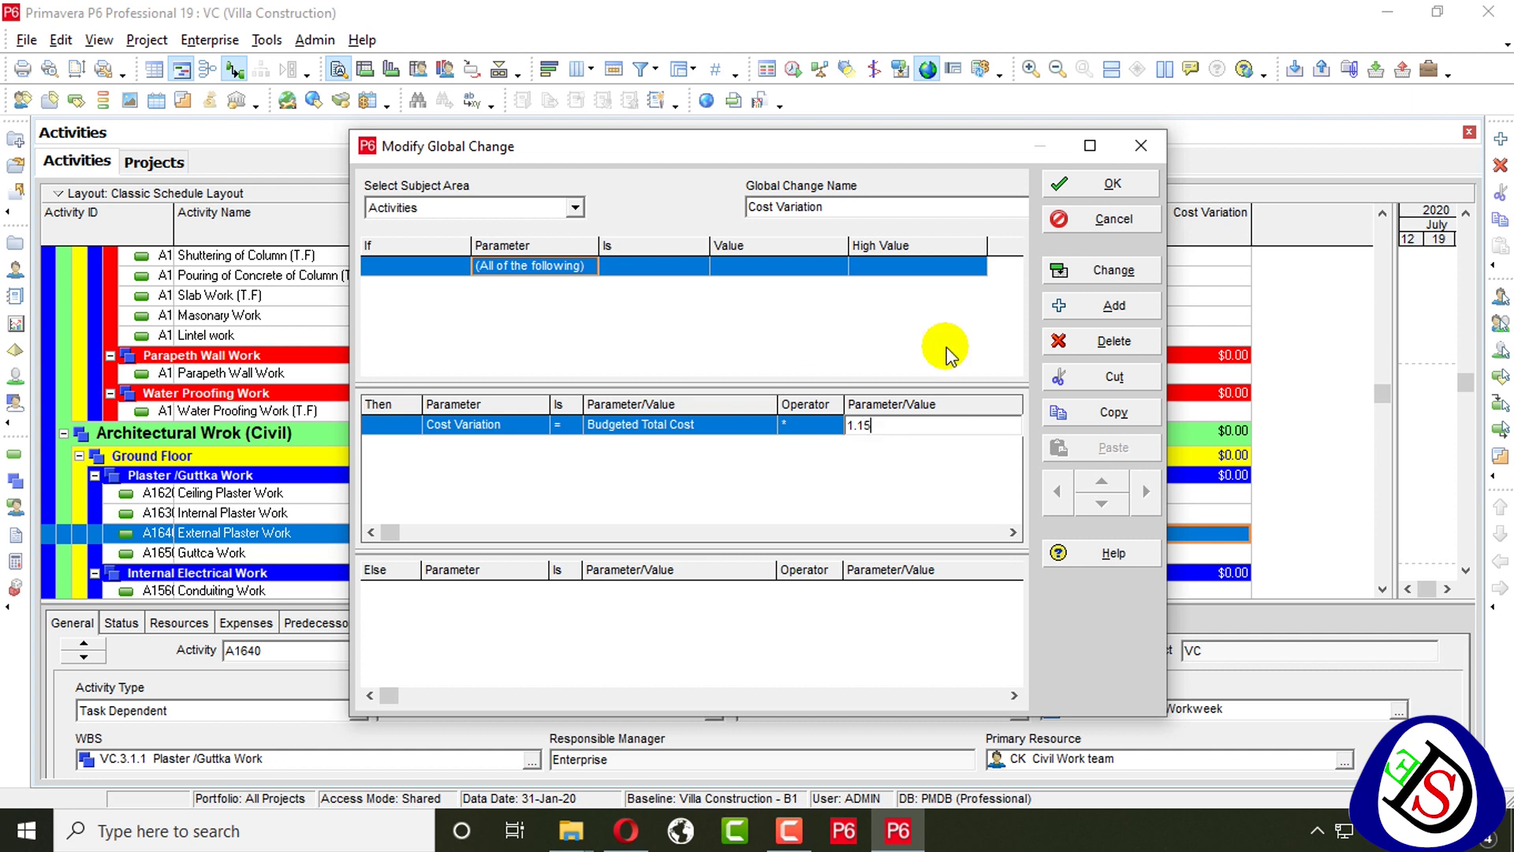
Run the Cost Variation global change, commit its changes without saving a log file, and close the global changes
left_click(1124, 270)
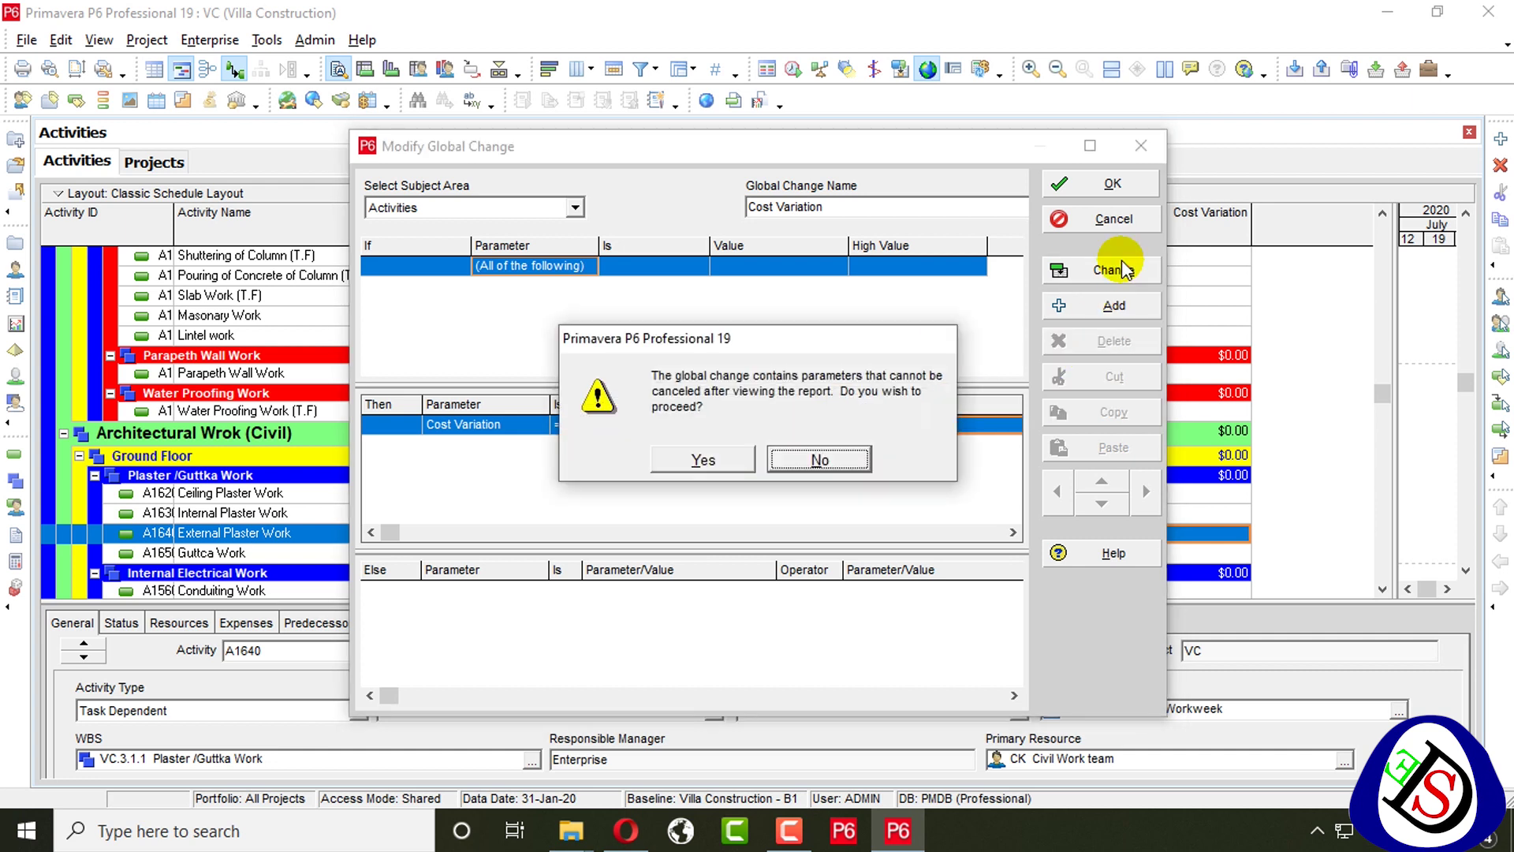
left_click(714, 459)
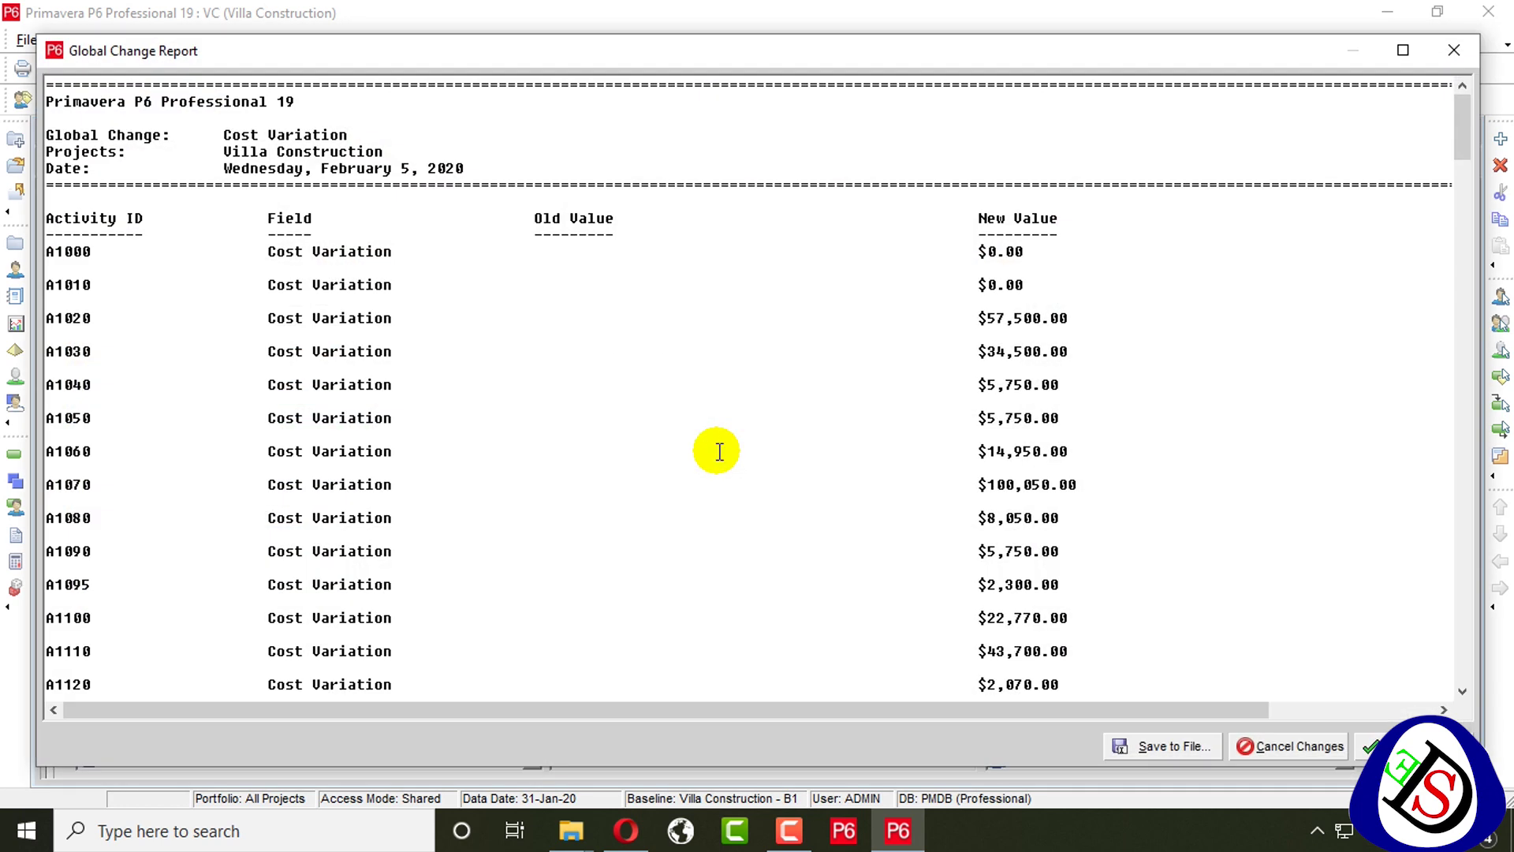
scroll(1001, 252, "down", 4)
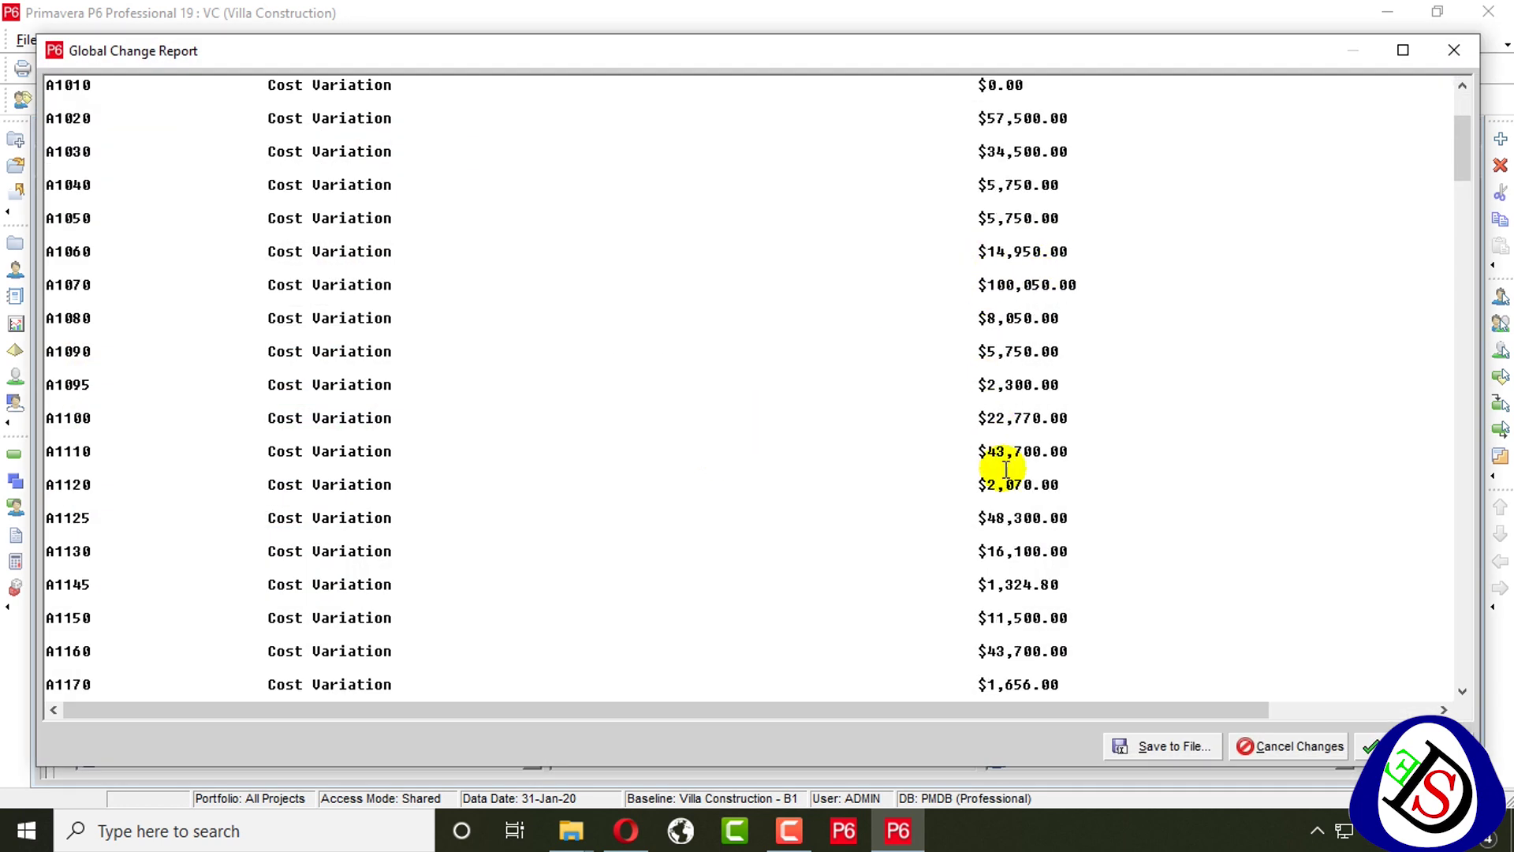
left_click(1377, 746)
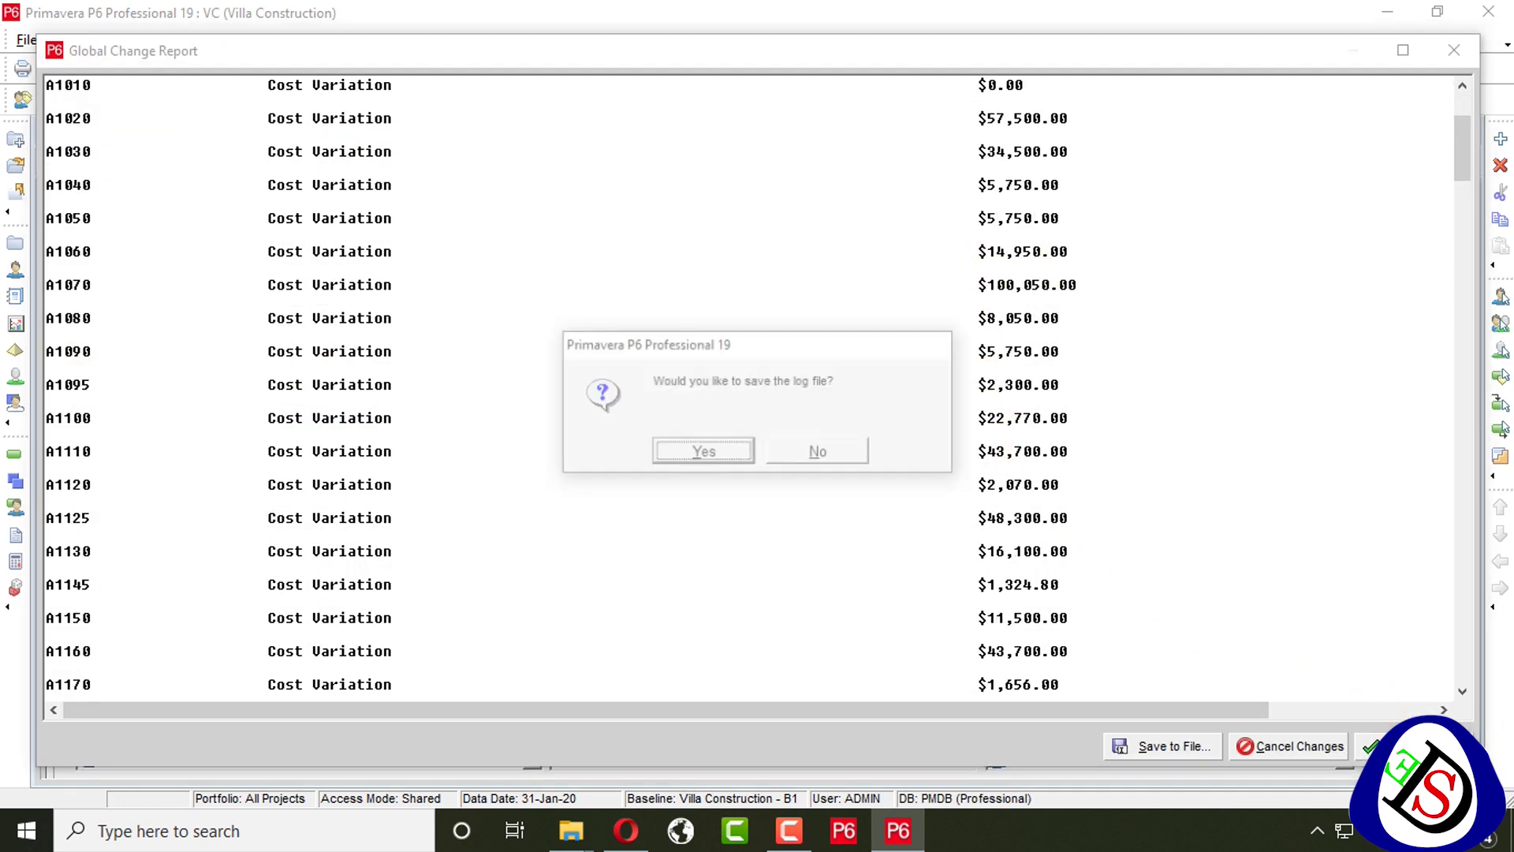
left_click(789, 451)
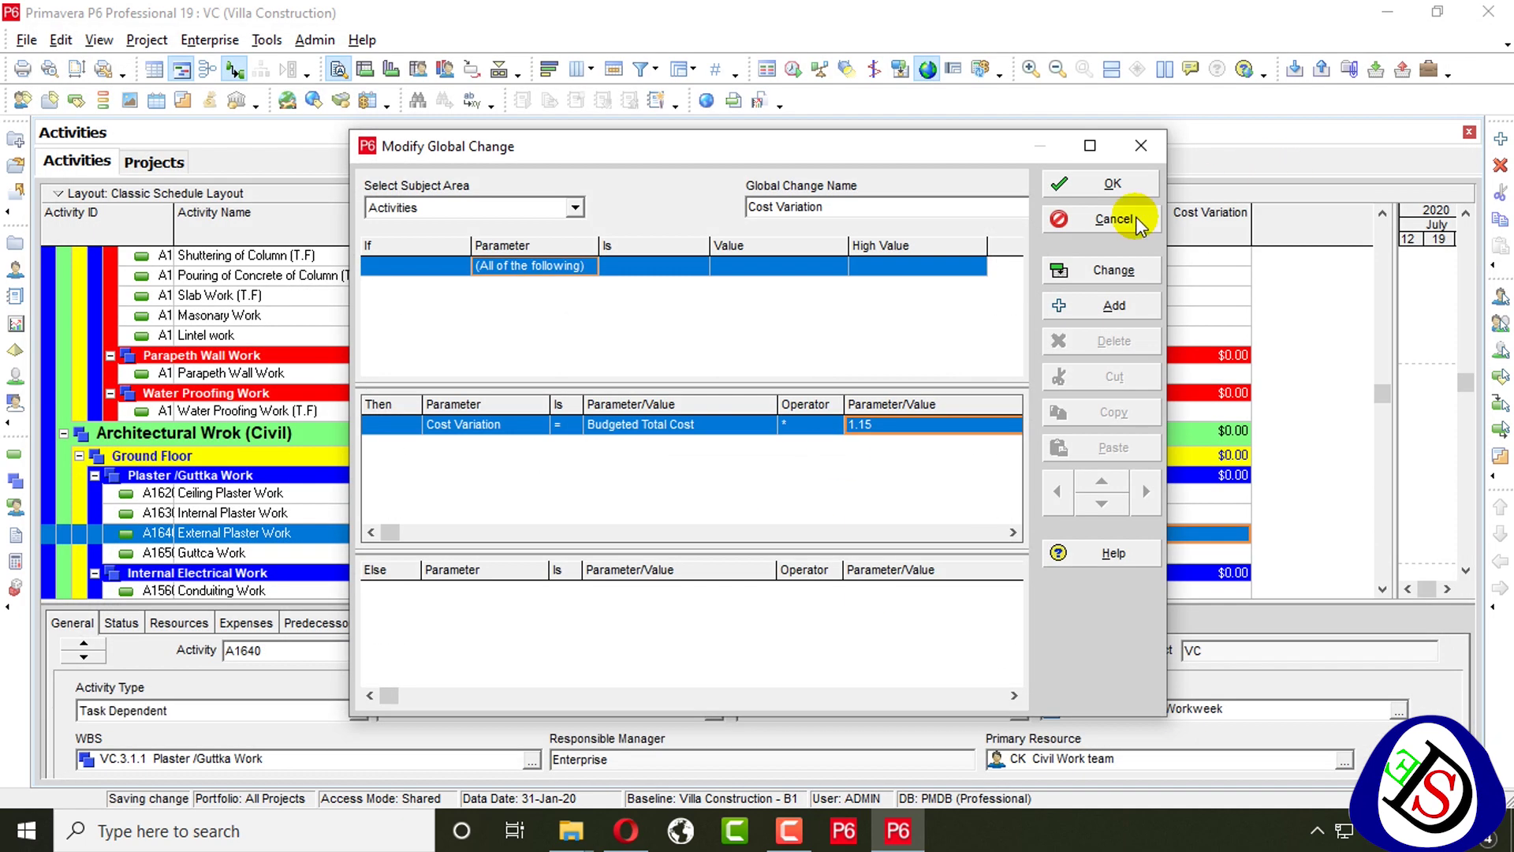
left_click(1100, 183)
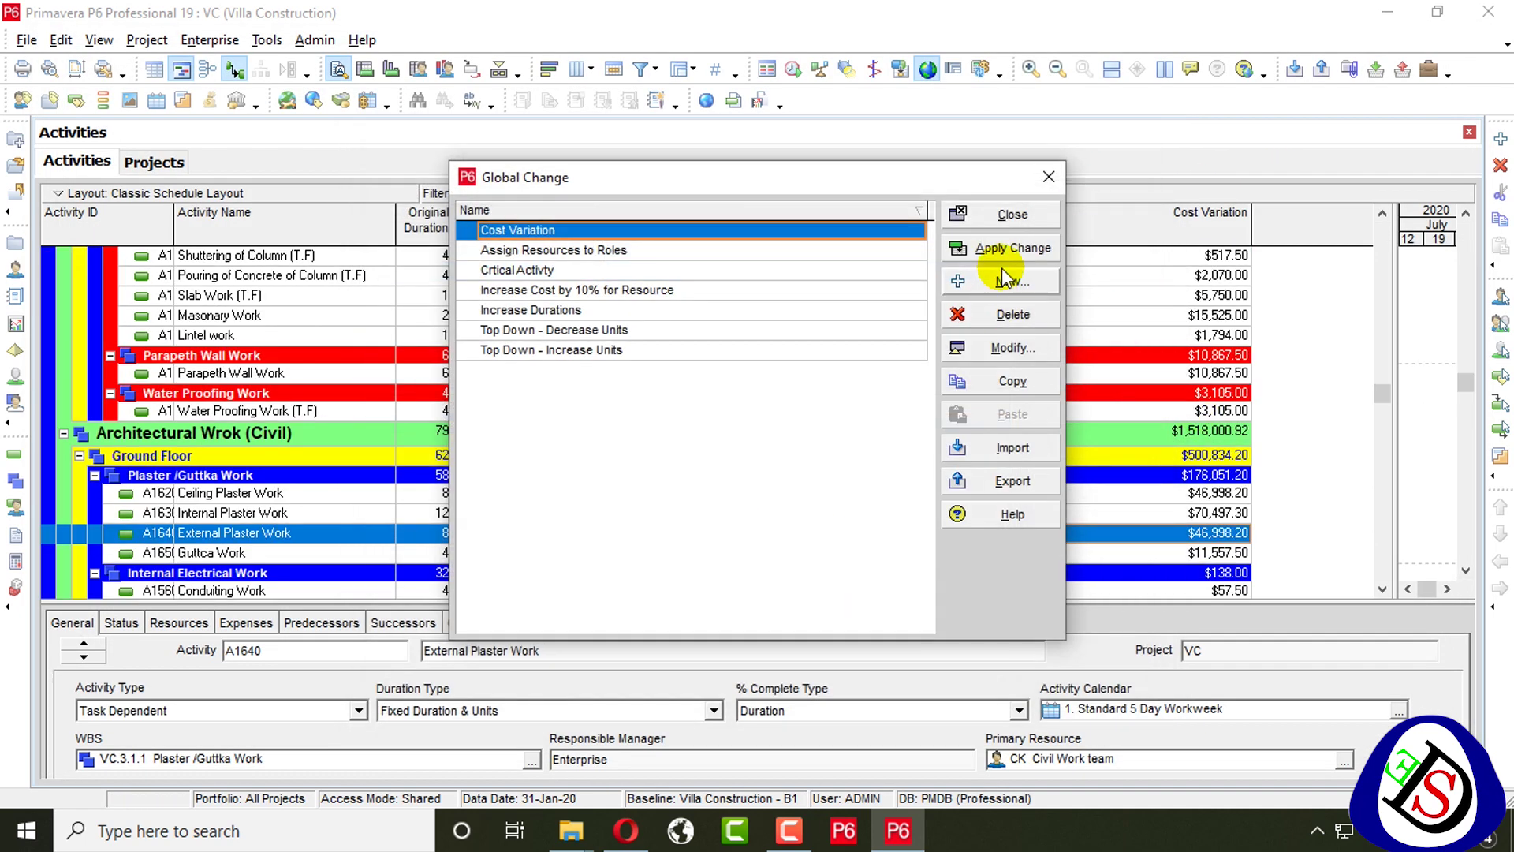
left_click(1013, 221)
Narrow the Cost Variation column and move the Budgeted Total Cost column directly after it
scroll(1144, 347, "up", 12)
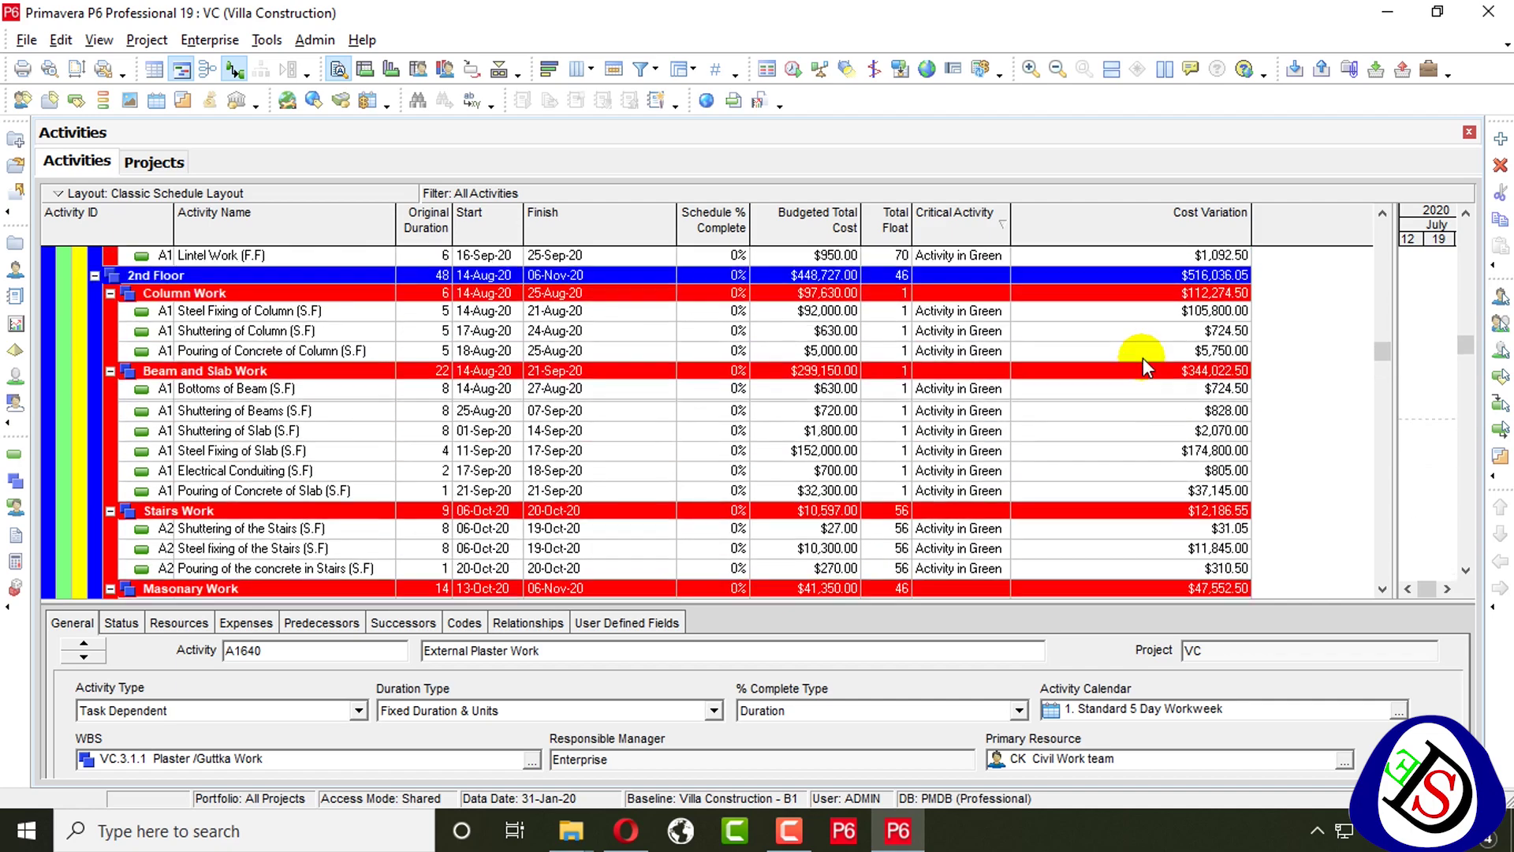
scroll(1141, 364, "up", 10)
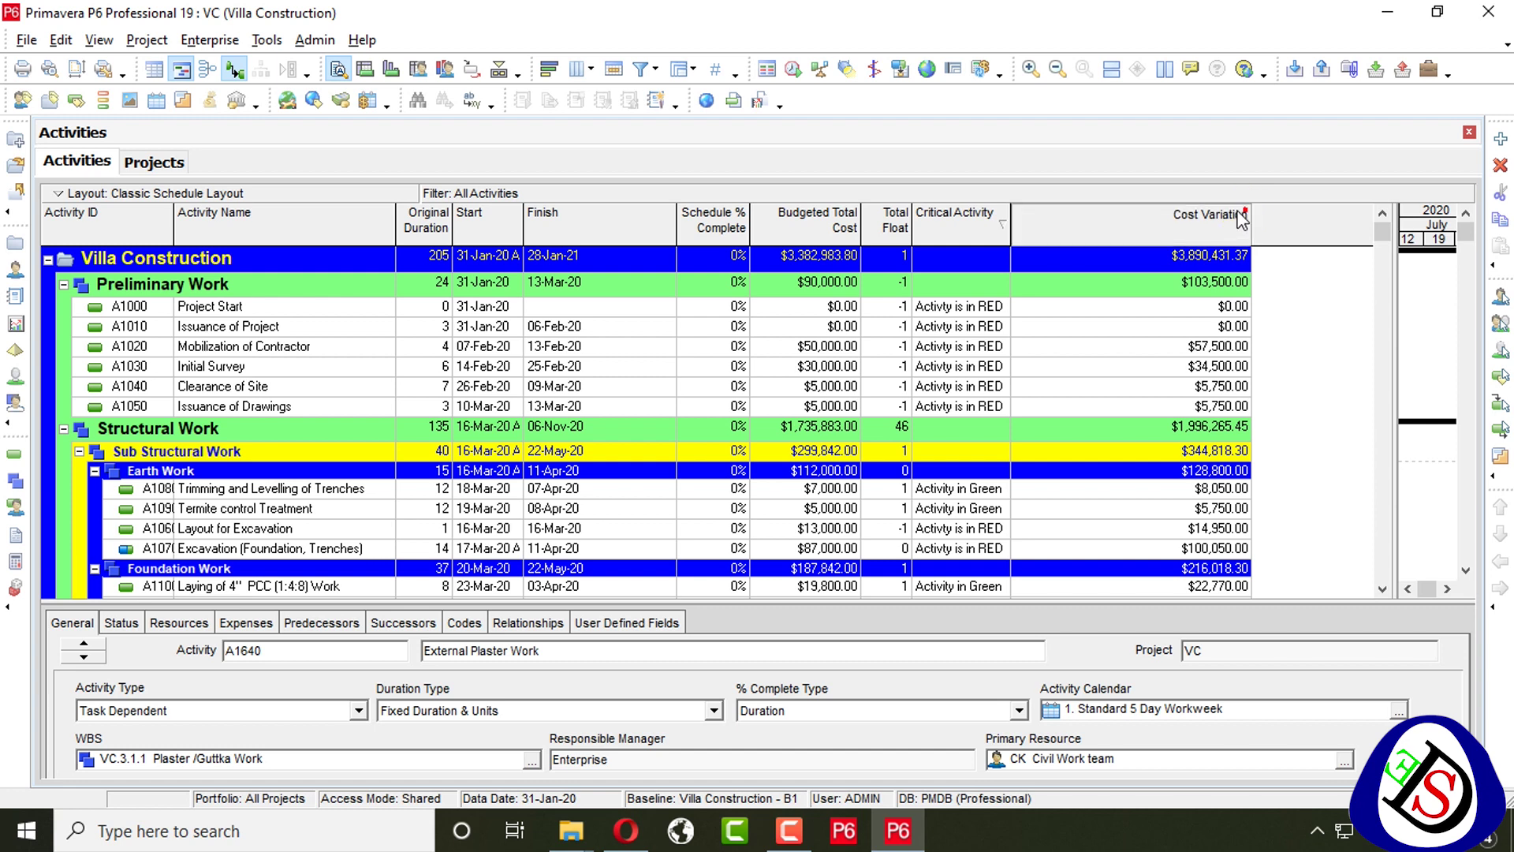
left_click(1199, 219)
left_click_drag(1250, 210, 1201, 210)
left_click_drag(807, 215, 1200, 217)
Sort the activity table by Total Float in ascending order
left_click(775, 219)
scroll(1065, 294, "up", 10)
left_click_drag(1380, 357, 1379, 202)
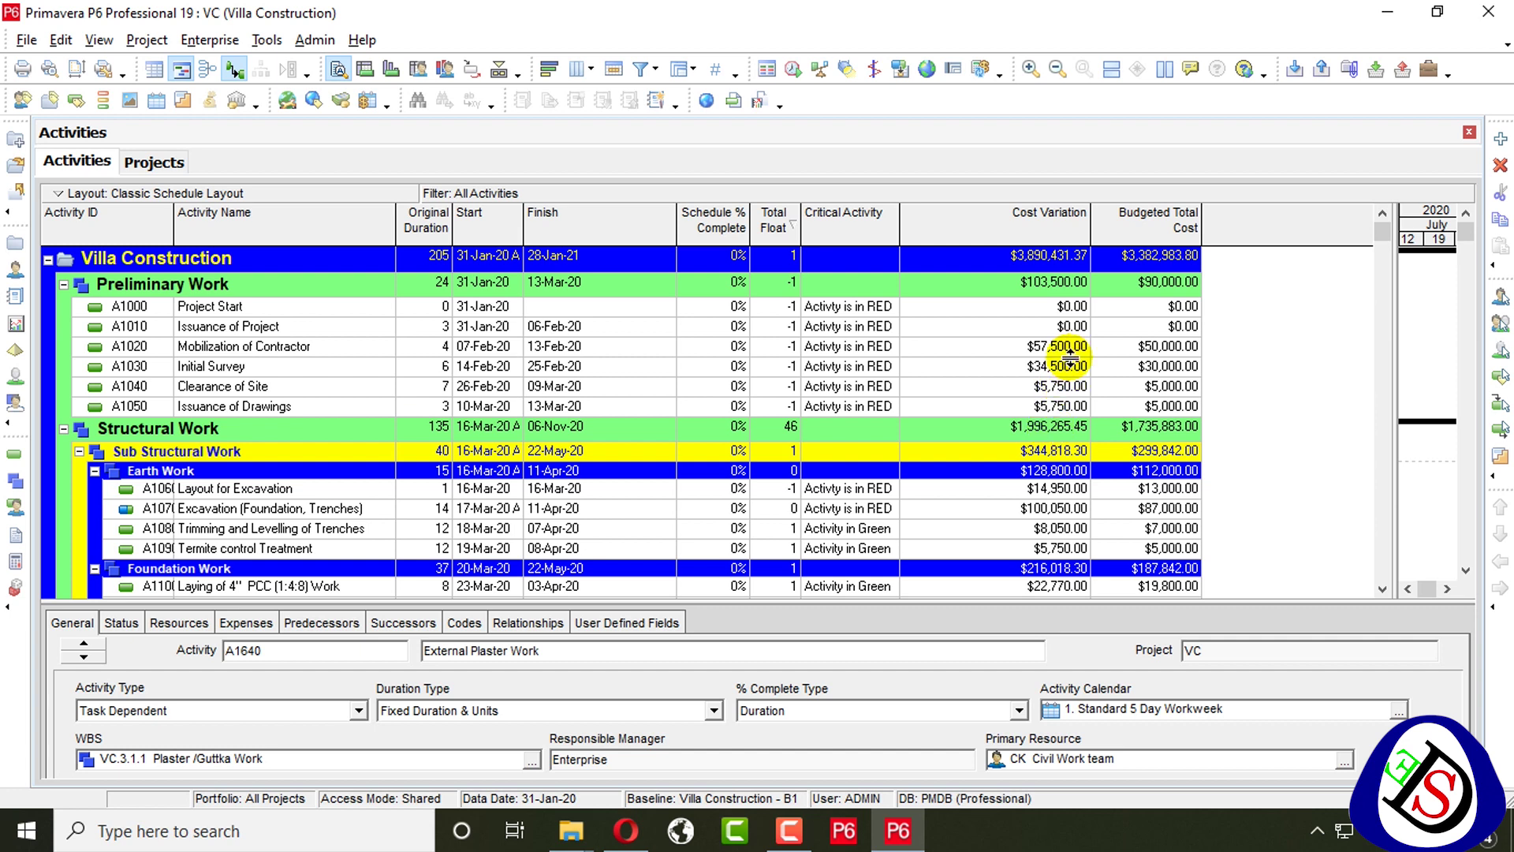
Remove the Budgeted Total Cost and Cost Variation columns from the activity table
right_click(1071, 225)
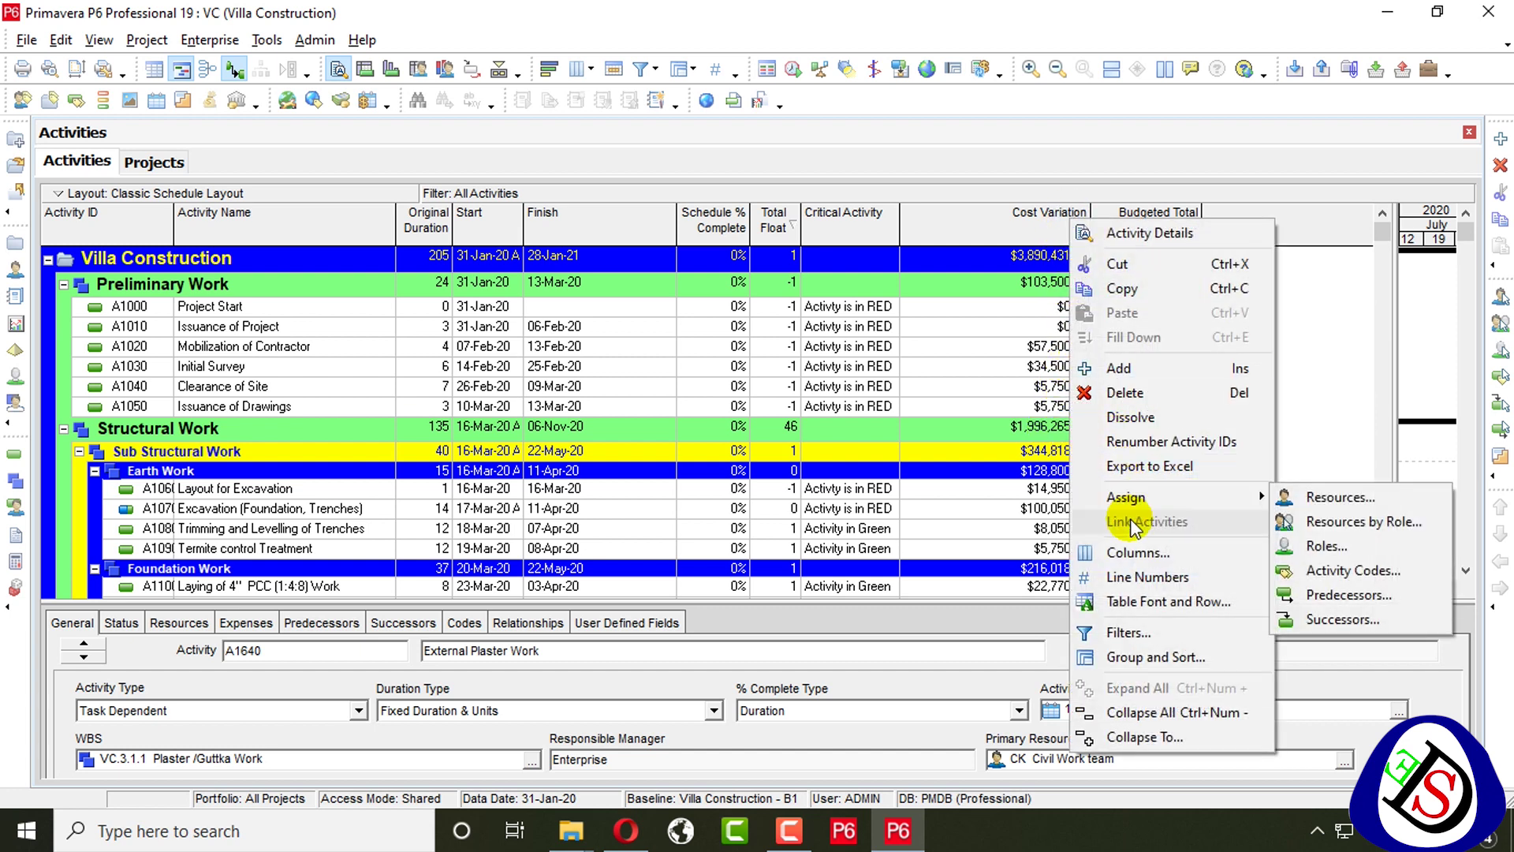
left_click(1135, 554)
left_click(745, 544)
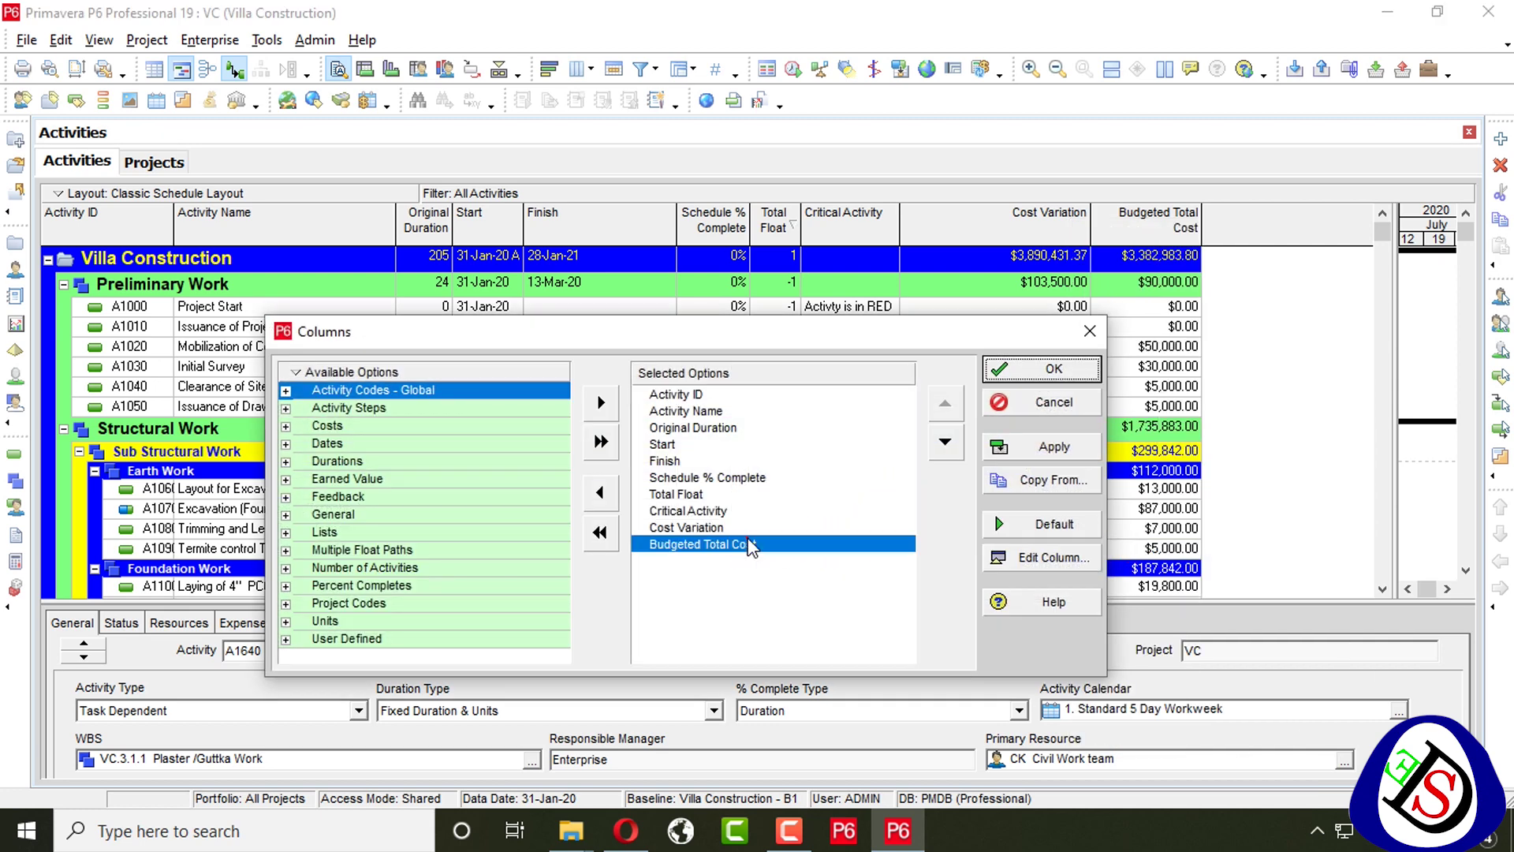
left_click(599, 492)
left_click(599, 492)
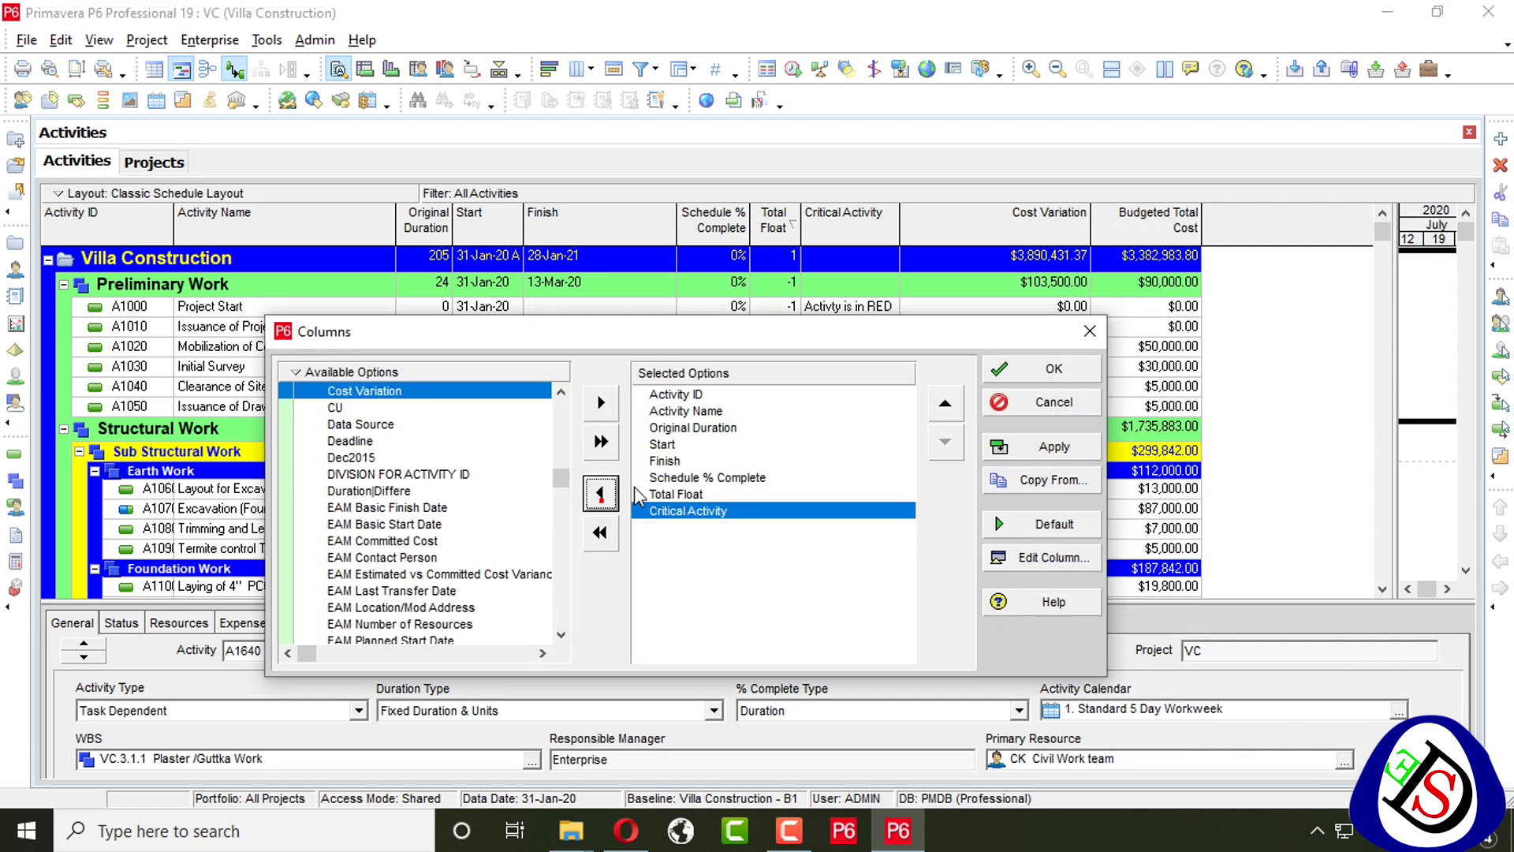
left_click(995, 370)
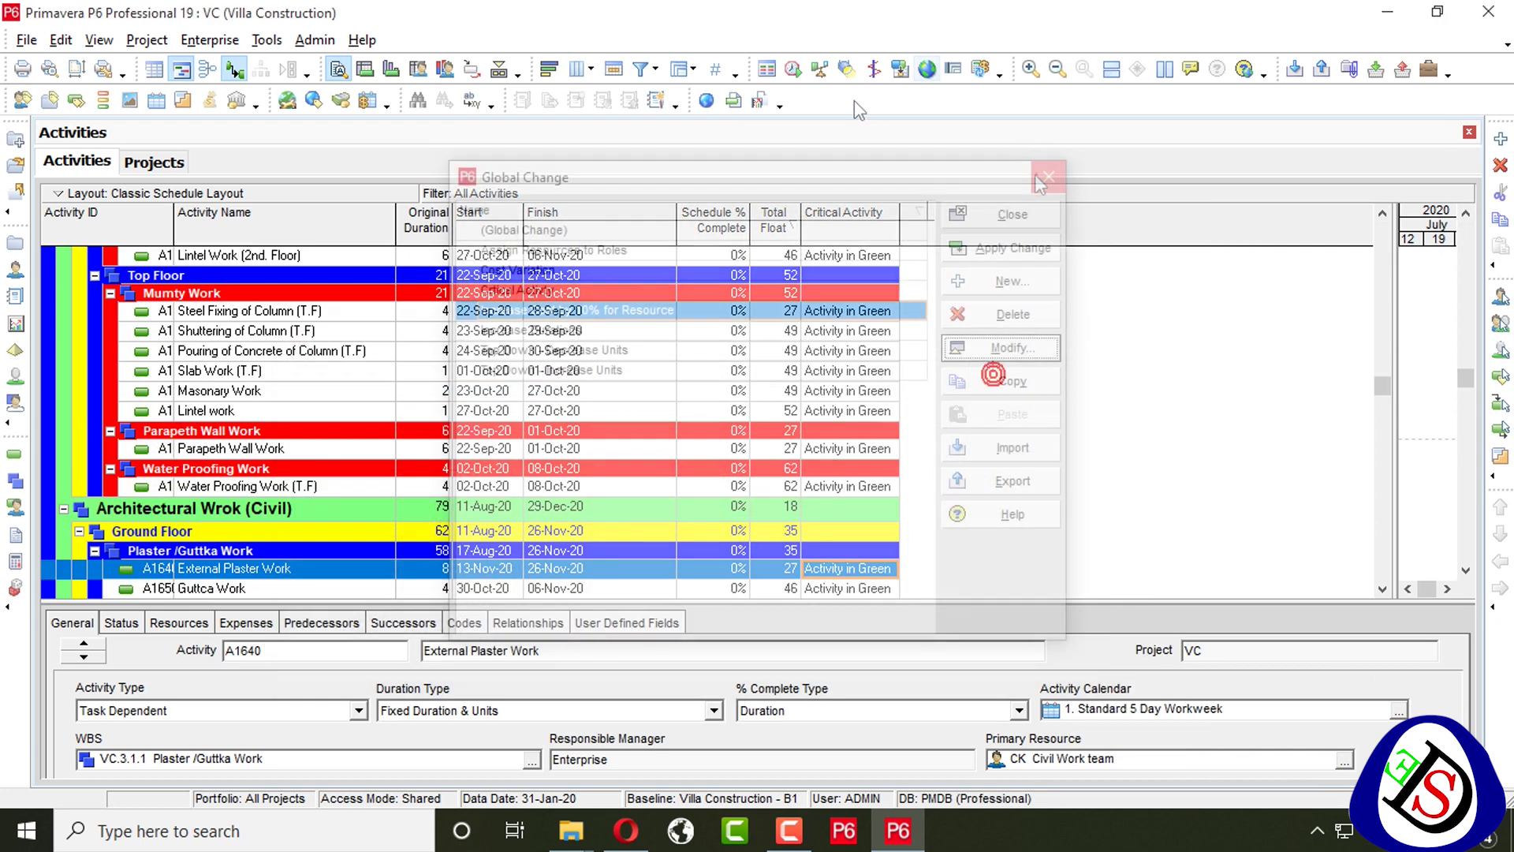
Examine the If conditions and Then statement of the global change Increase Cost by 10% for Resource without modifying them
left_click(925, 69)
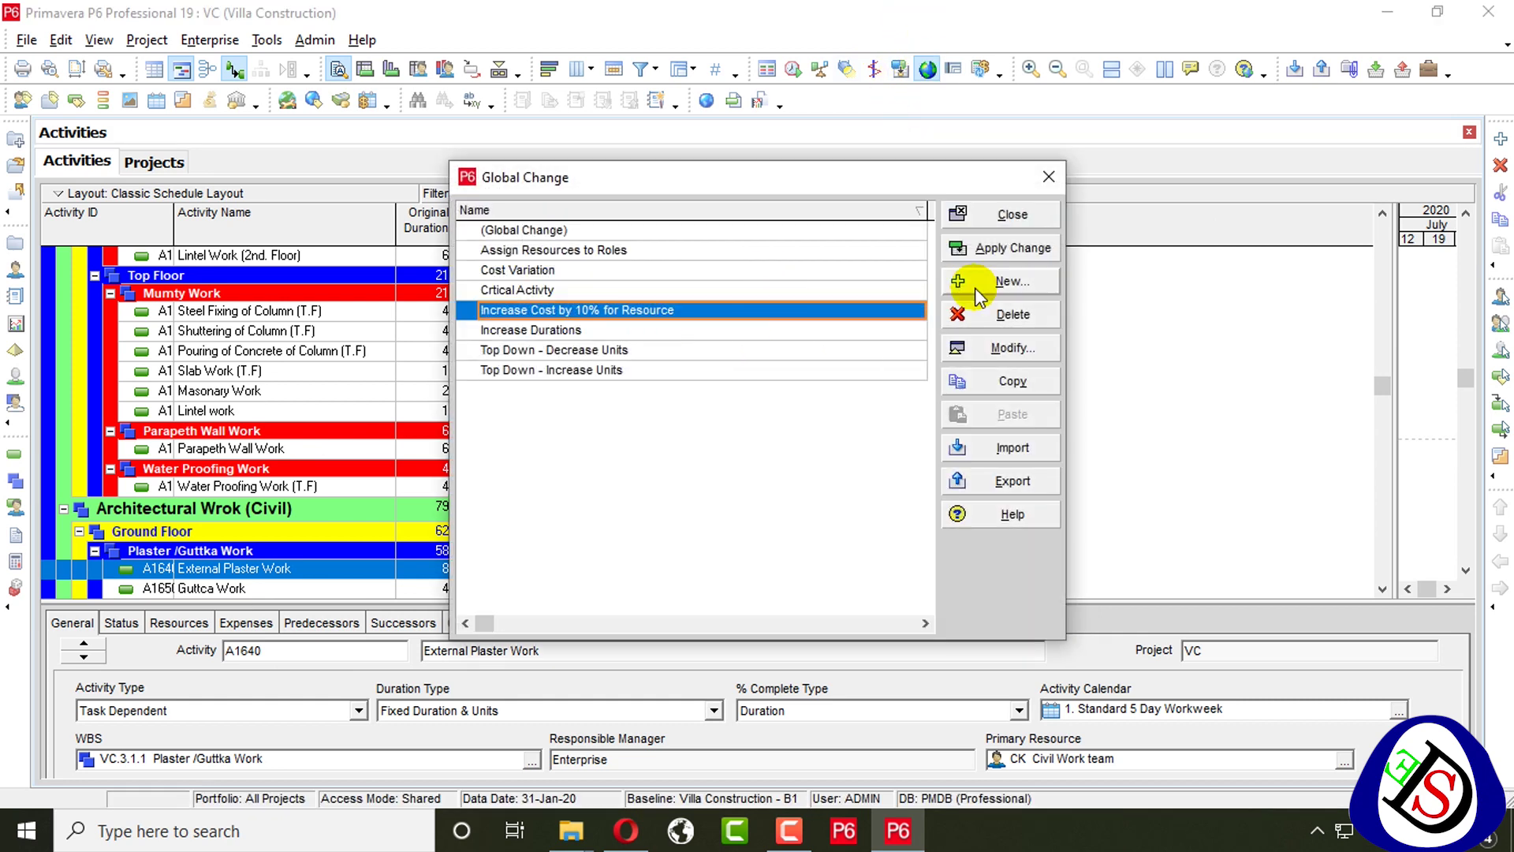
left_click(1012, 347)
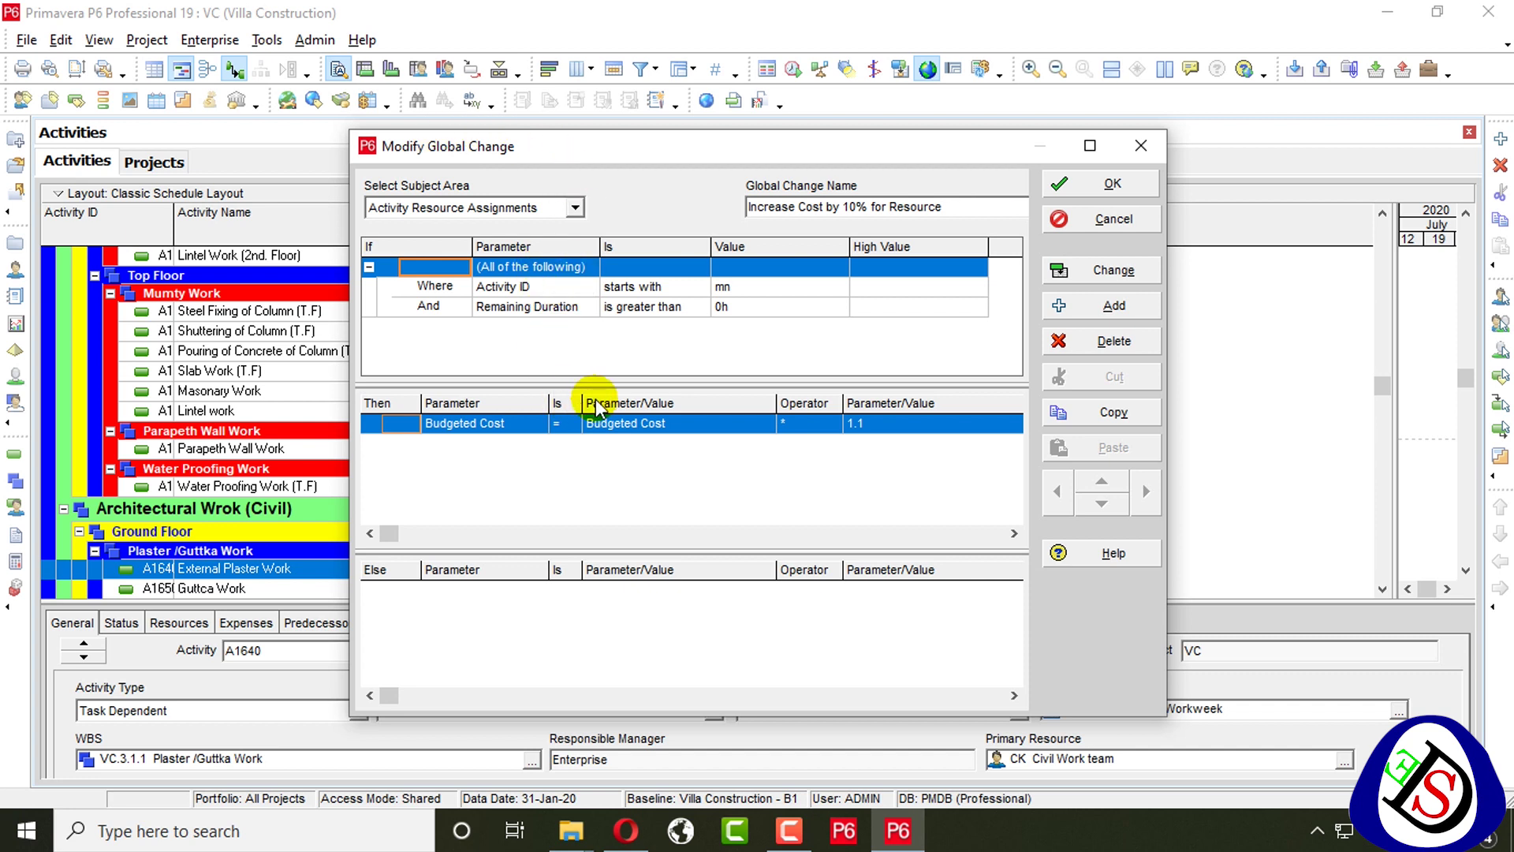
left_click(522, 293)
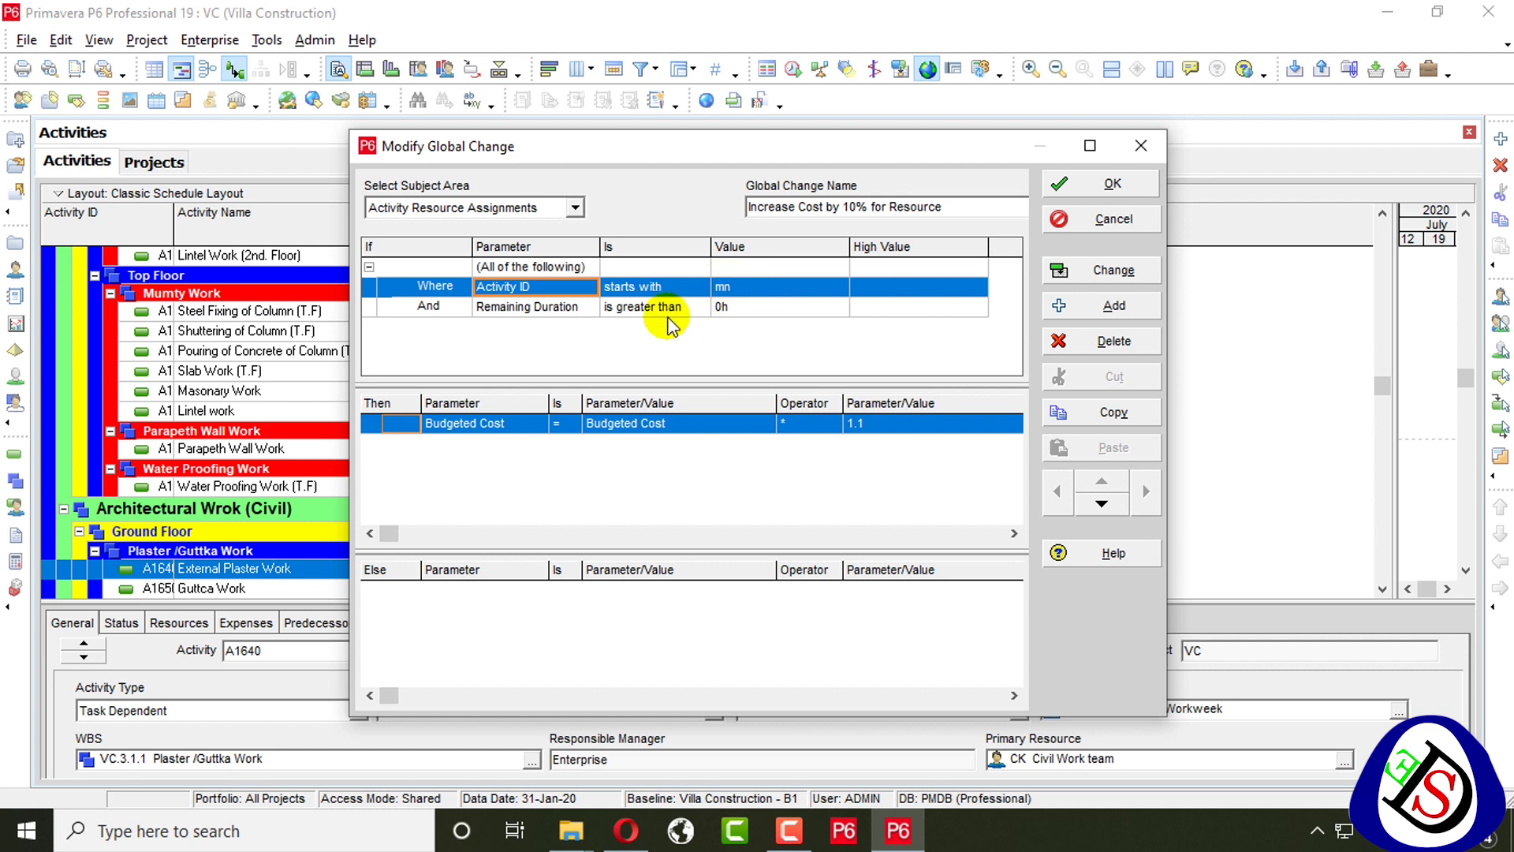
left_click(574, 306)
left_click(732, 289)
left_click(737, 290)
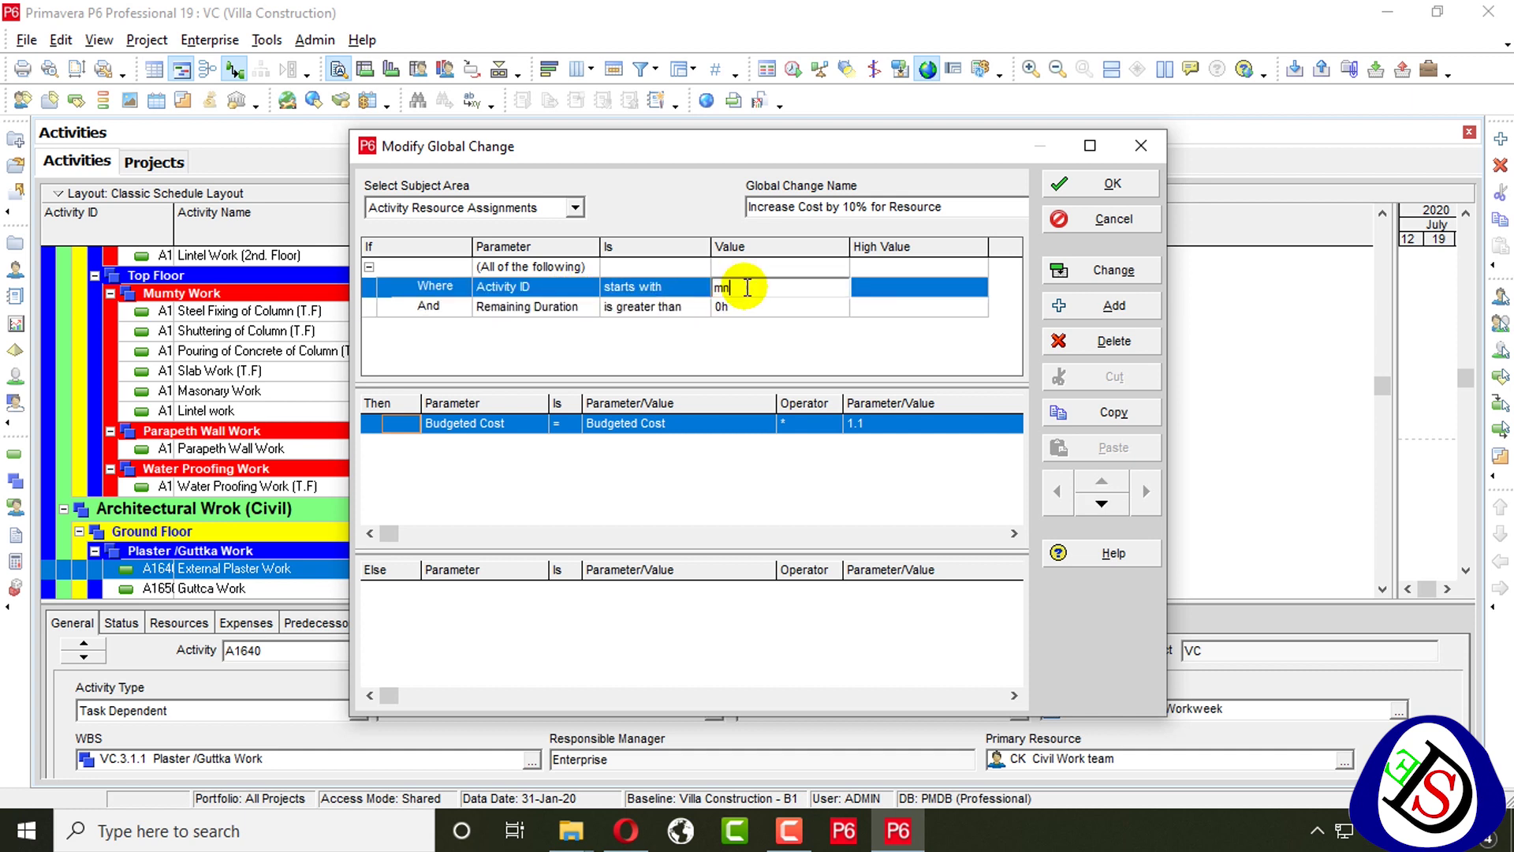
left_click(596, 306)
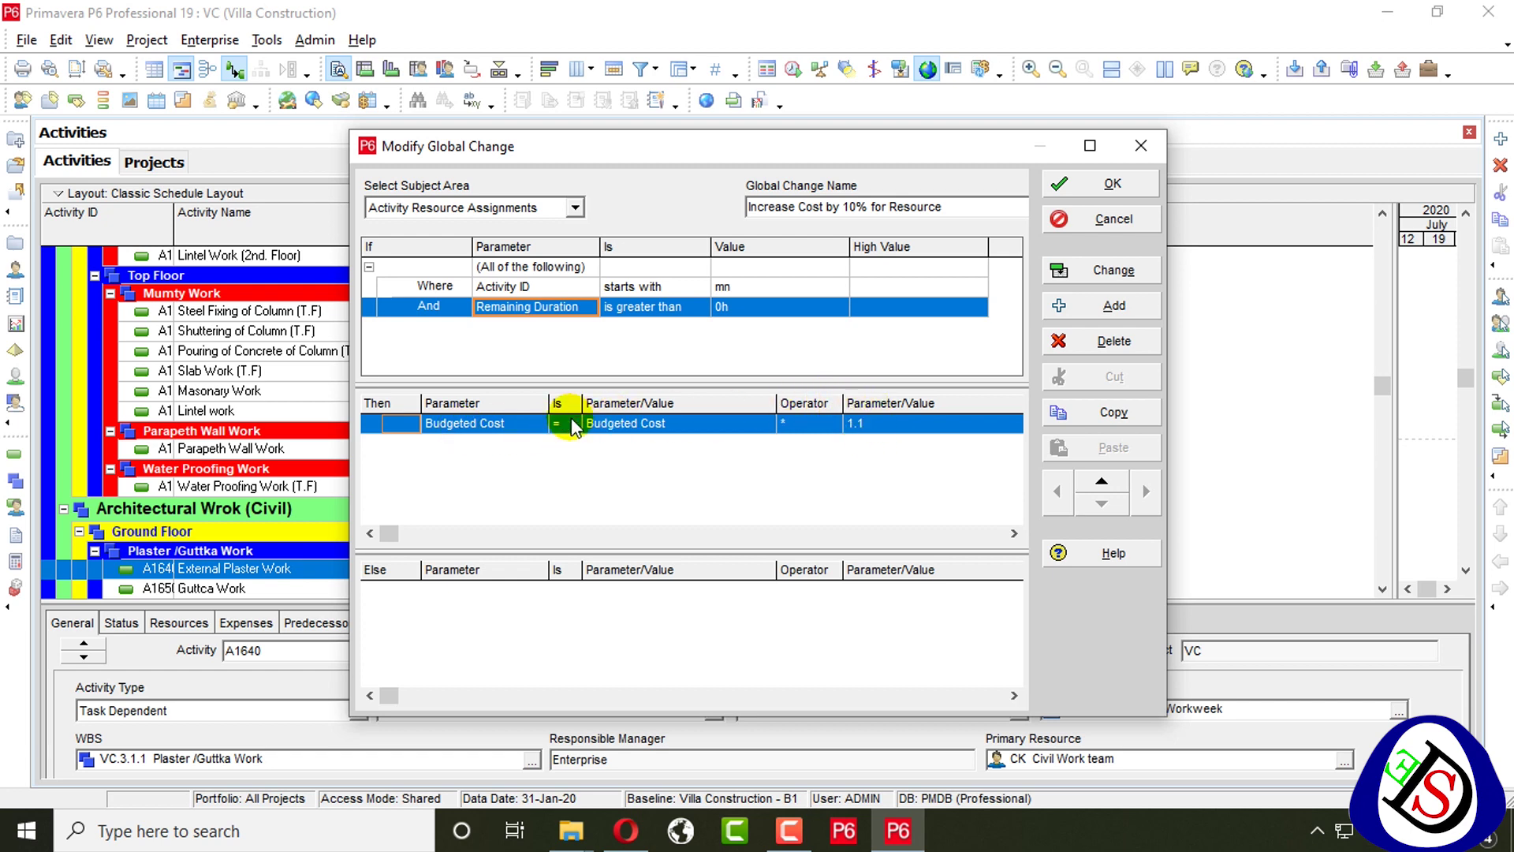
left_click(1140, 145)
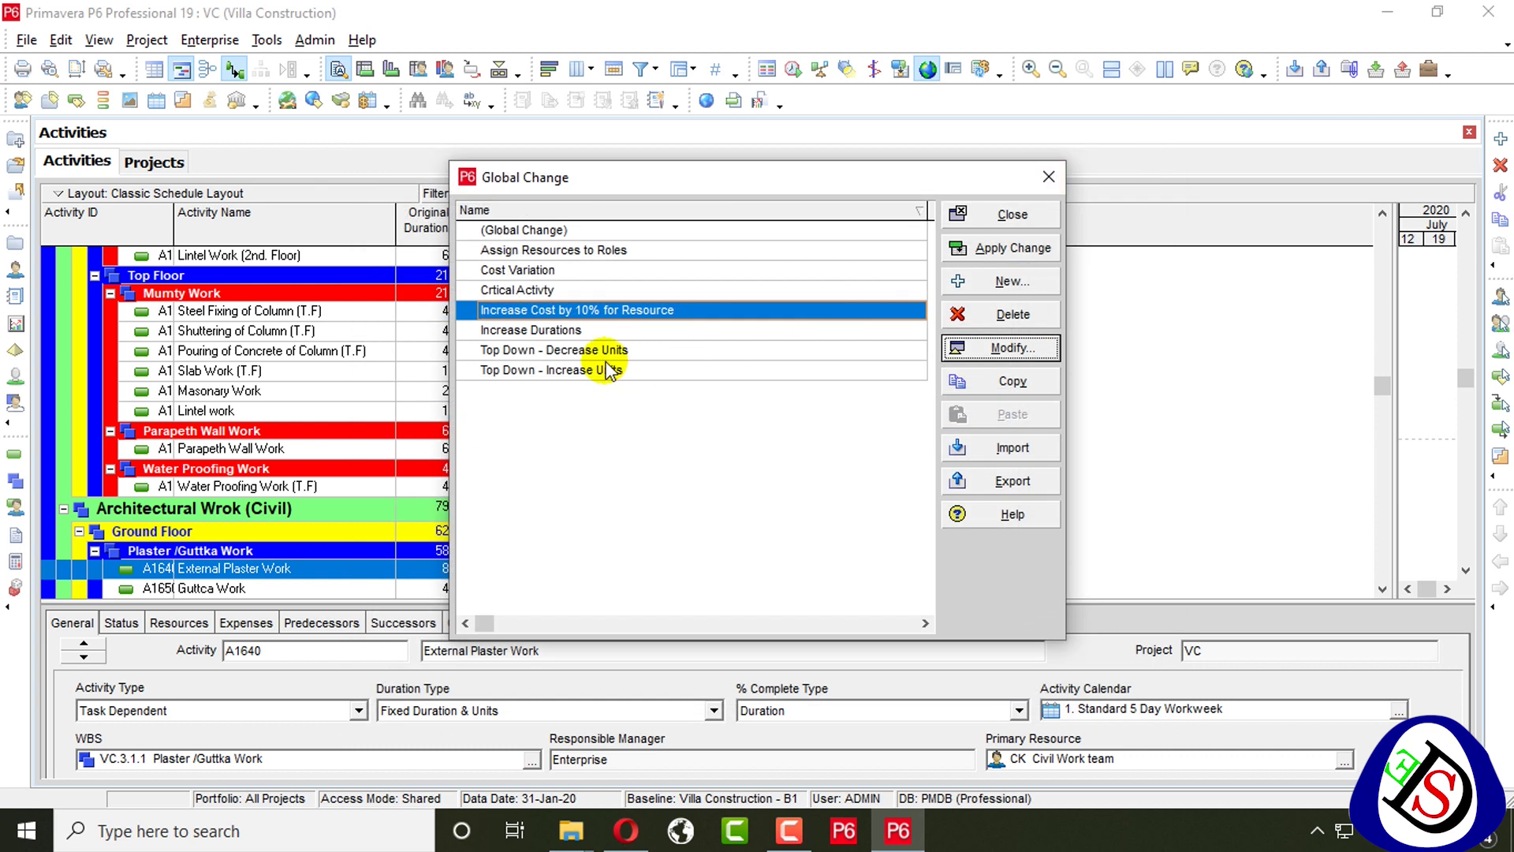
Review the definition of the Top Down - Decrease Units global change, then close the global changes
left_click(582, 329)
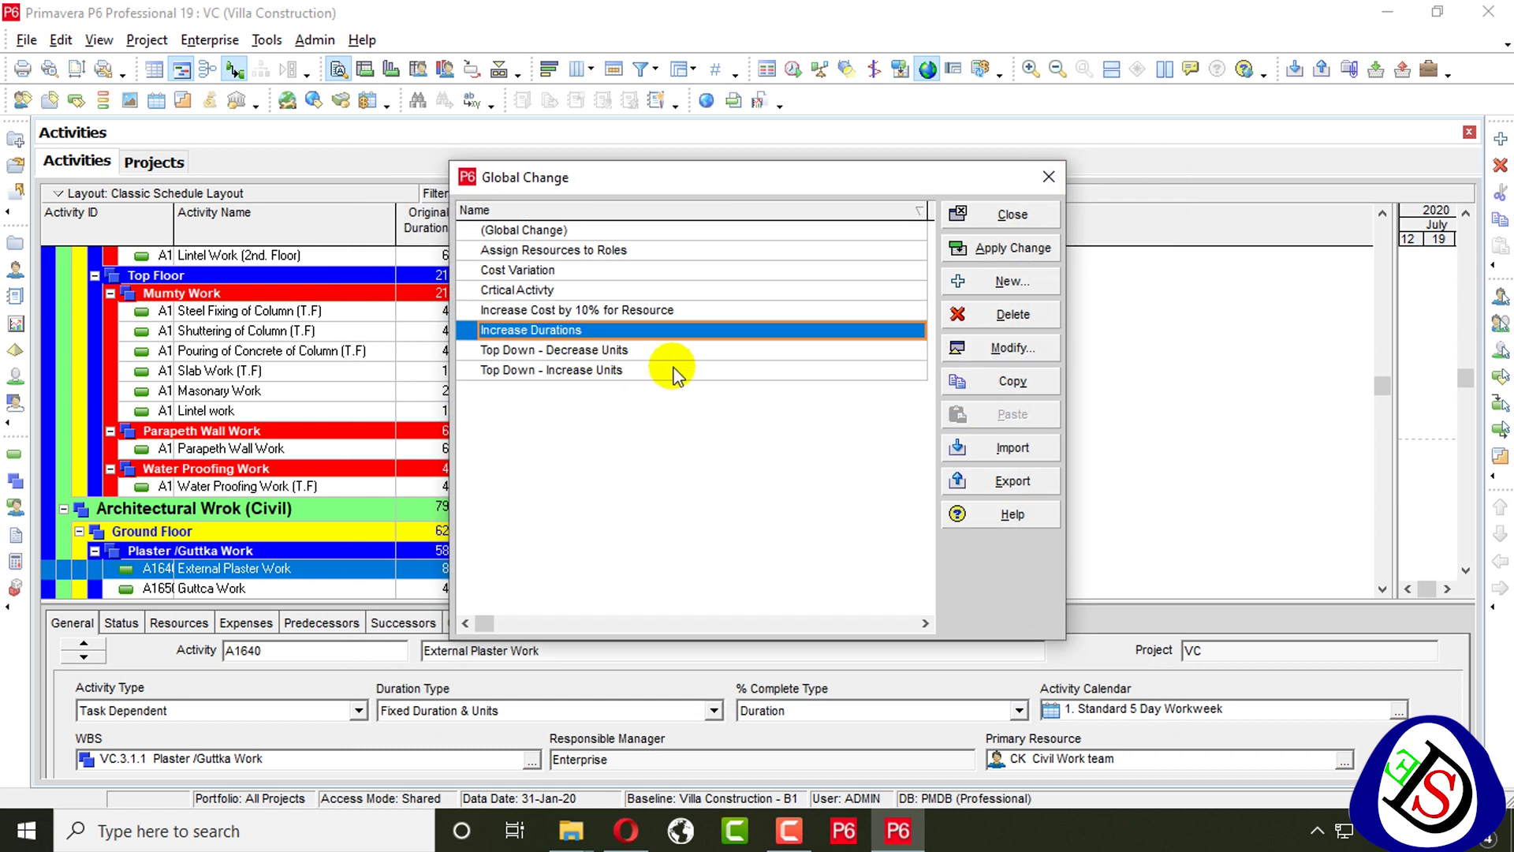
left_click(601, 352)
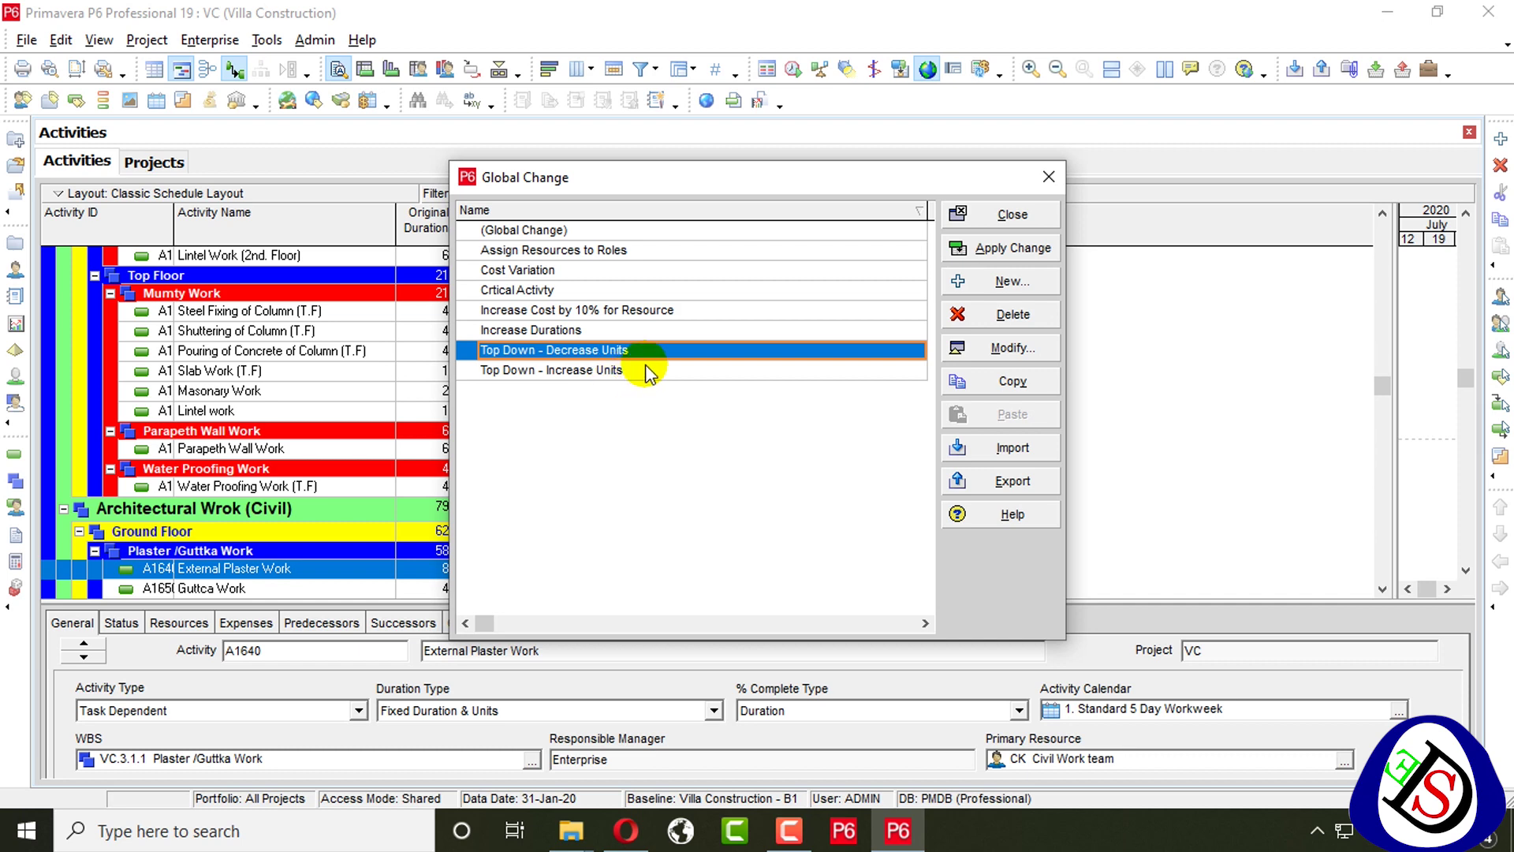
left_click(1002, 347)
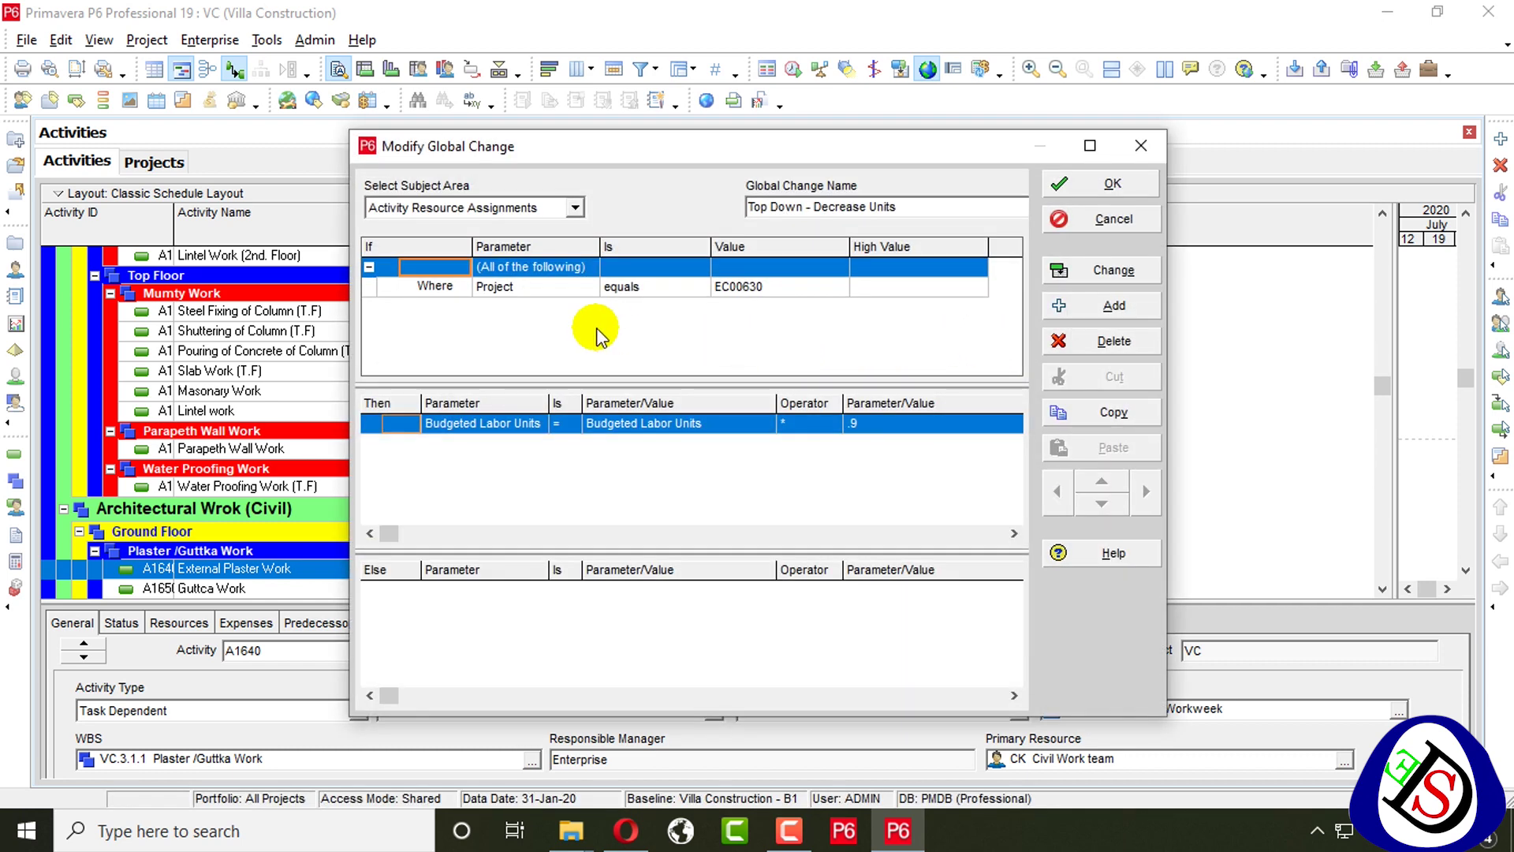
left_click(1139, 148)
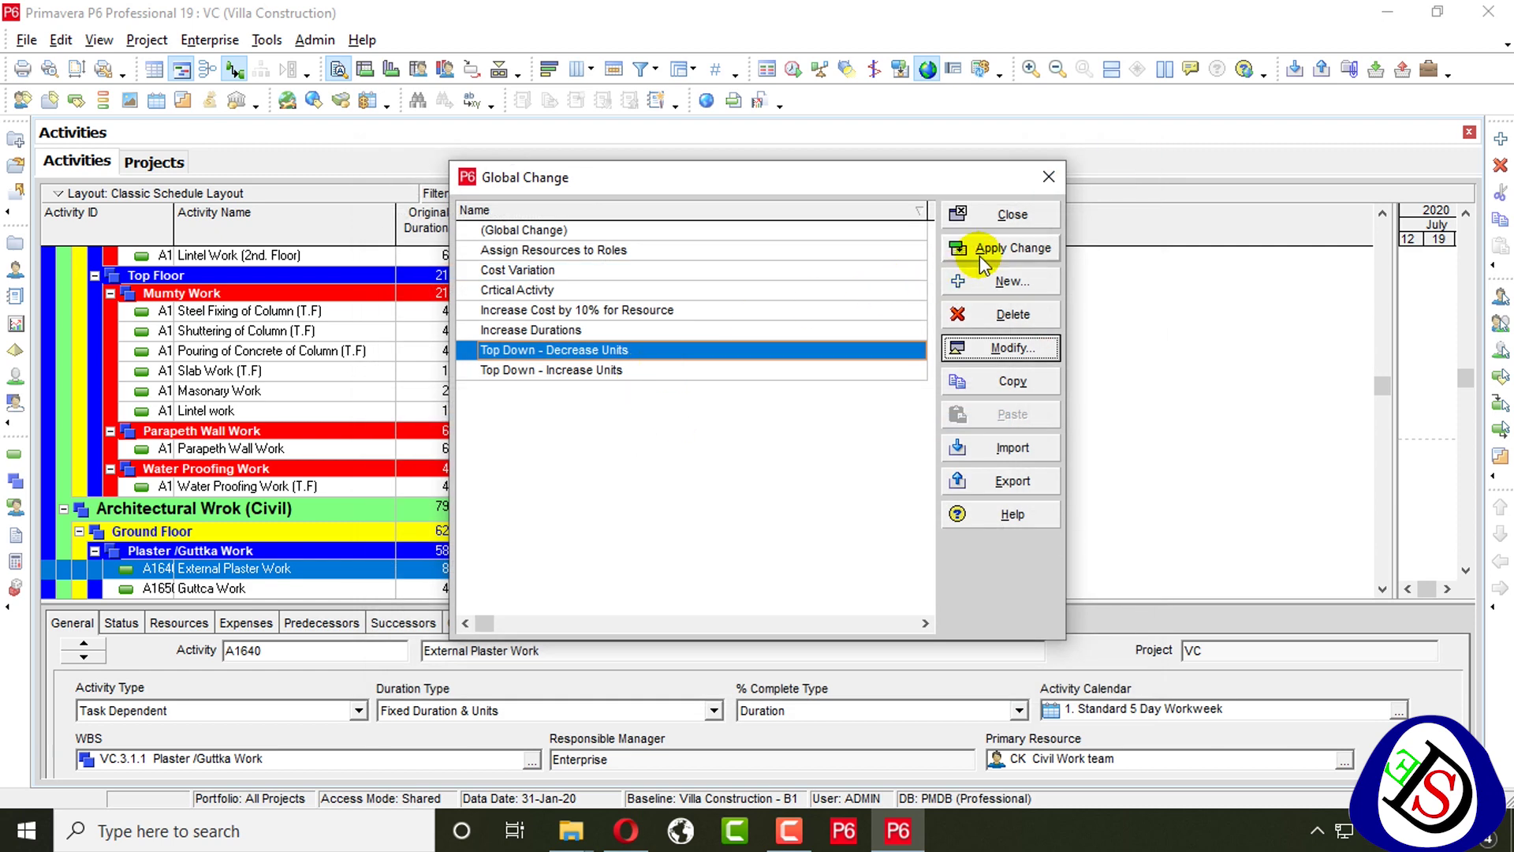
left_click(1005, 215)
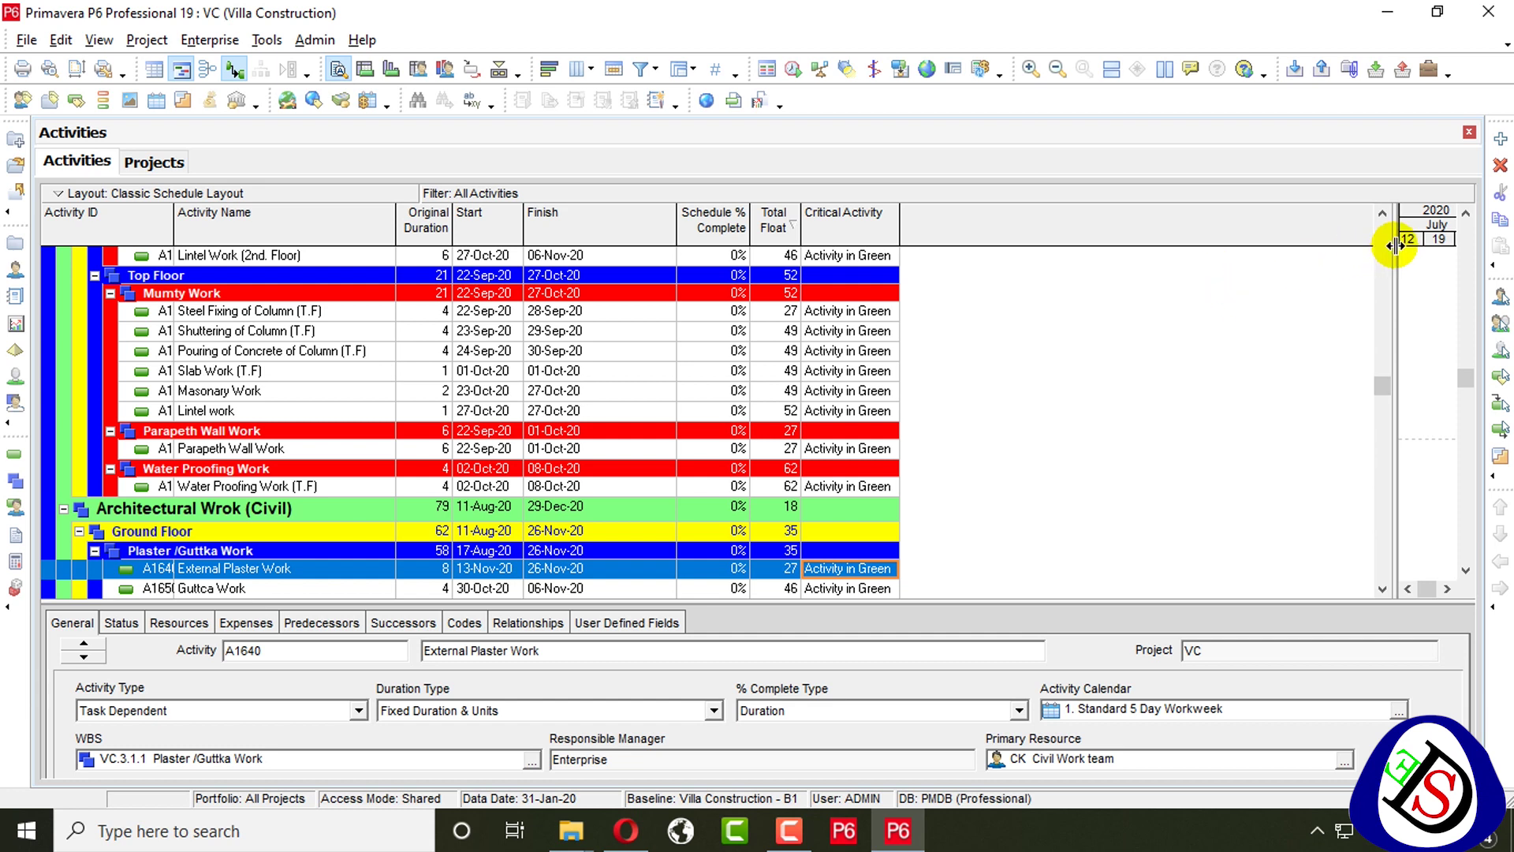
Narrow the activity table to just beyond the Critical Activity column, giving the Gantt chart more room
left_click_drag(1395, 245, 1065, 265)
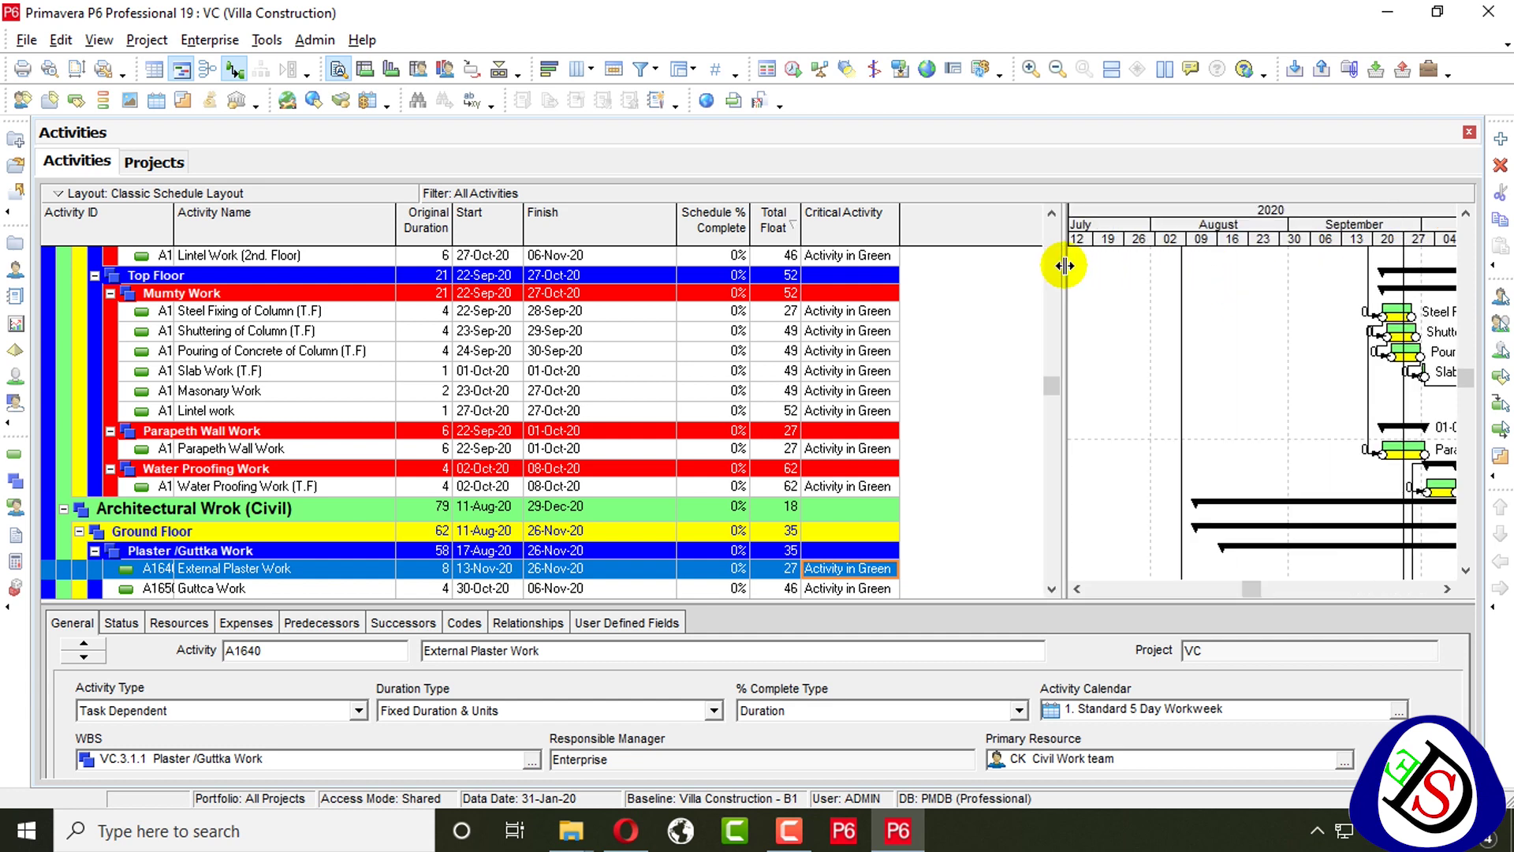